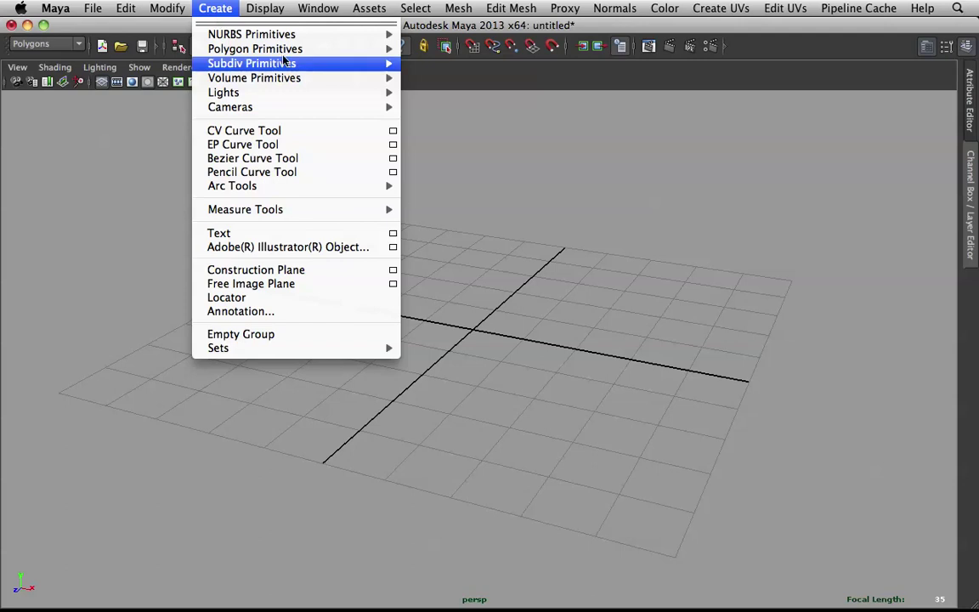
Step: Create a polygon sphere at the centre of the grid
{"action": "left_click", "coordinate": [446, 57]}
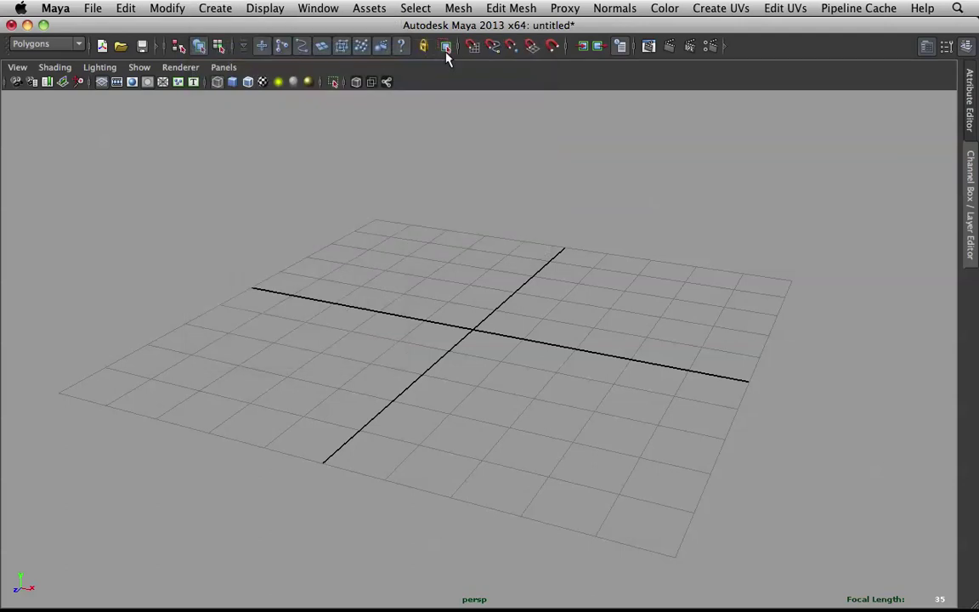
{"action": "left_click_drag", "start_coordinate": [588, 223], "coordinate": [497, 232], "text": "alt"}
{"action": "right_click_drag", "start_coordinate": [497, 231], "coordinate": [867, 468], "text": "alt"}
{"action": "middle_click_drag", "start_coordinate": [662, 307], "coordinate": [689, 376], "text": "alt"}
{"action": "right_click_drag", "start_coordinate": [690, 375], "coordinate": [914, 520], "text": "alt"}
{"action": "middle_click_drag", "start_coordinate": [913, 521], "coordinate": [727, 401], "text": "alt"}
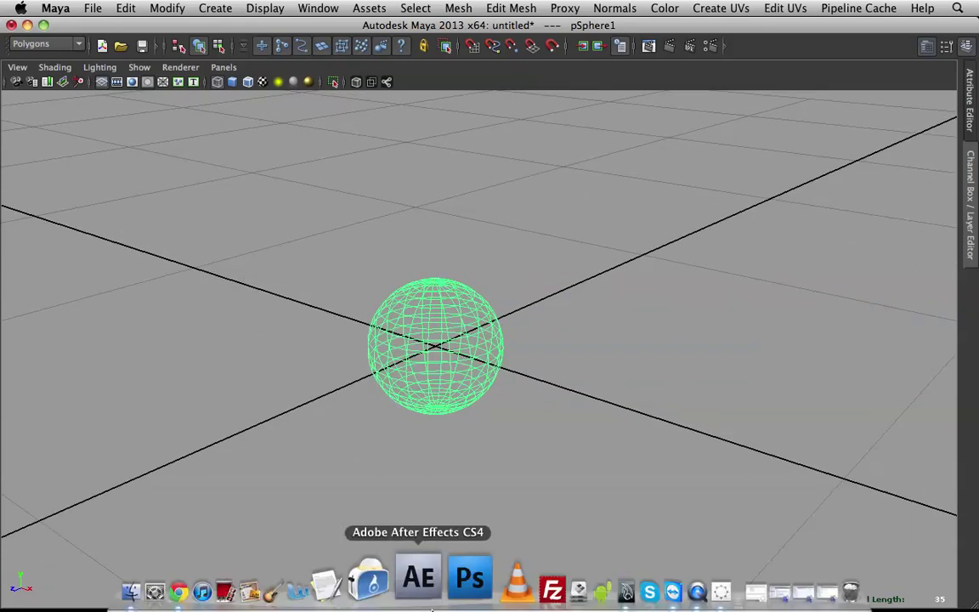
Step: Switch to Chrome to examine the green eyeball reference image, and return to Maya
{"action": "left_click", "coordinate": [231, 578]}
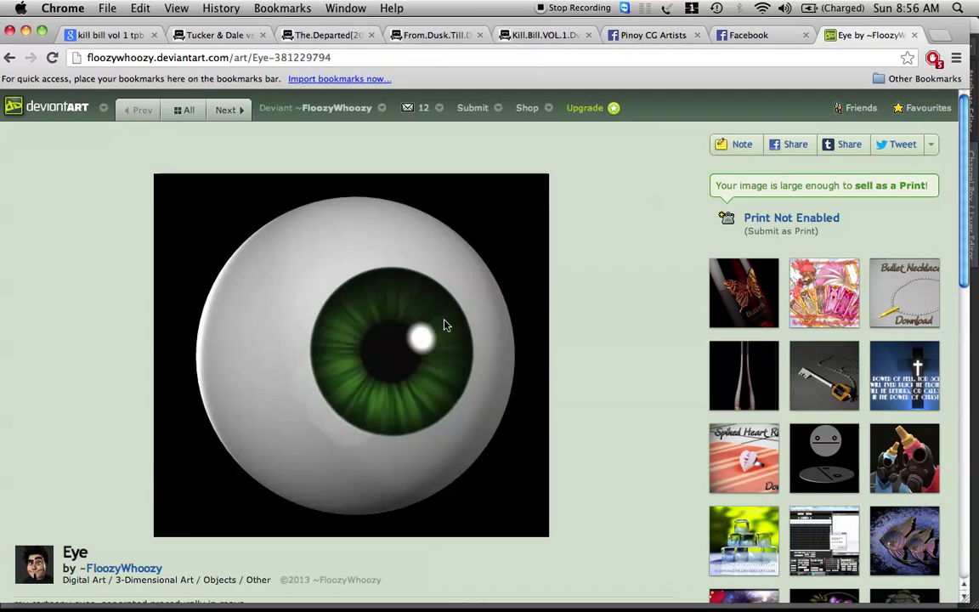
{"action": "mouse_move", "coordinate": [344, 113]}
{"action": "left_click", "coordinate": [26, 31]}
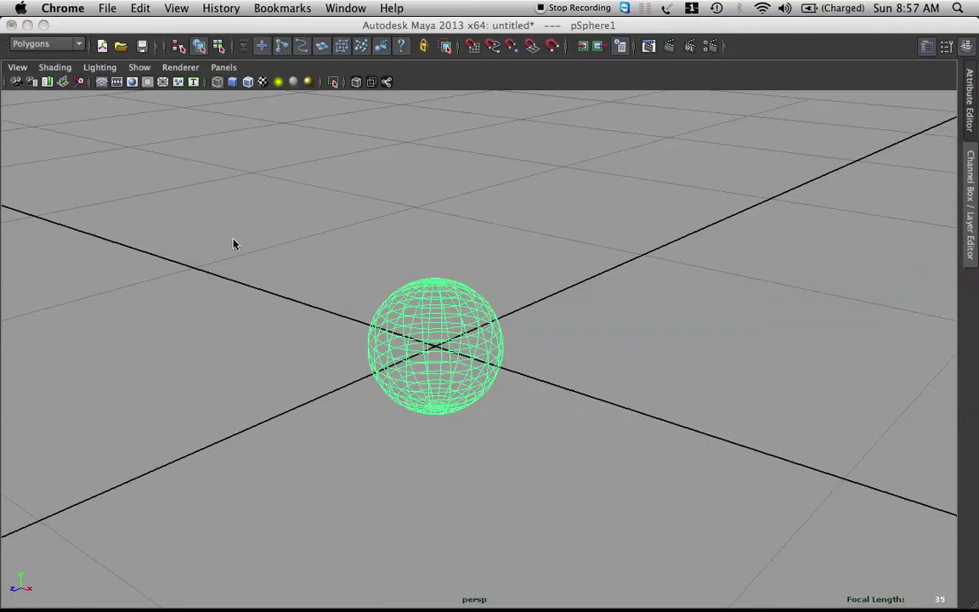
Step: Display the sphere shaded and scale it up uniformly to about 2.98
{"action": "left_click", "coordinate": [414, 312]}
{"action": "key", "text": "5"}
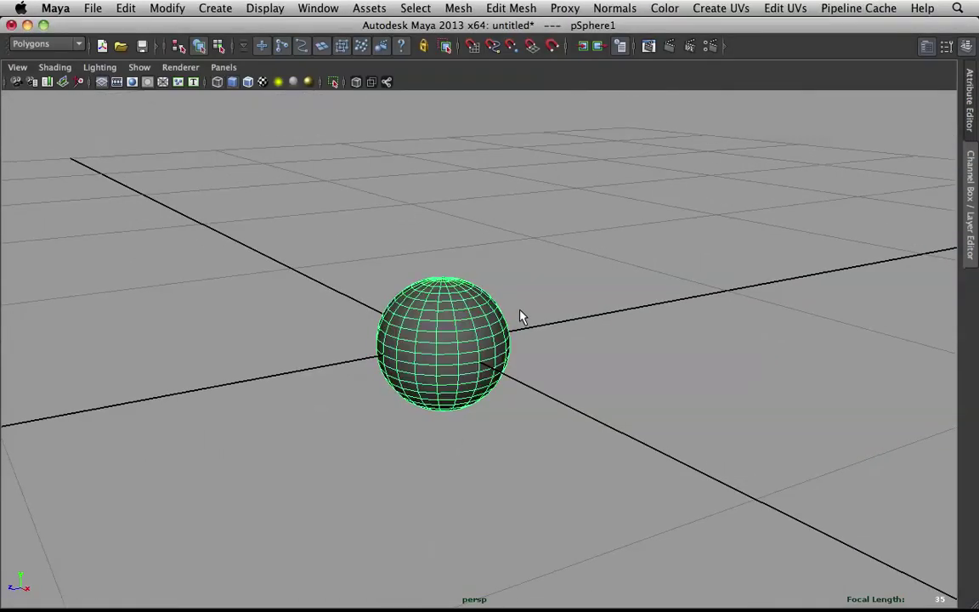
{"action": "key", "text": "w"}
{"action": "left_click_drag", "start_coordinate": [444, 341], "coordinate": [677, 345]}
{"action": "scroll", "coordinate": [636, 280], "scroll_direction": "down", "scroll_amount": 4}
{"action": "left_click_drag", "start_coordinate": [640, 278], "coordinate": [638, 281], "text": "alt"}
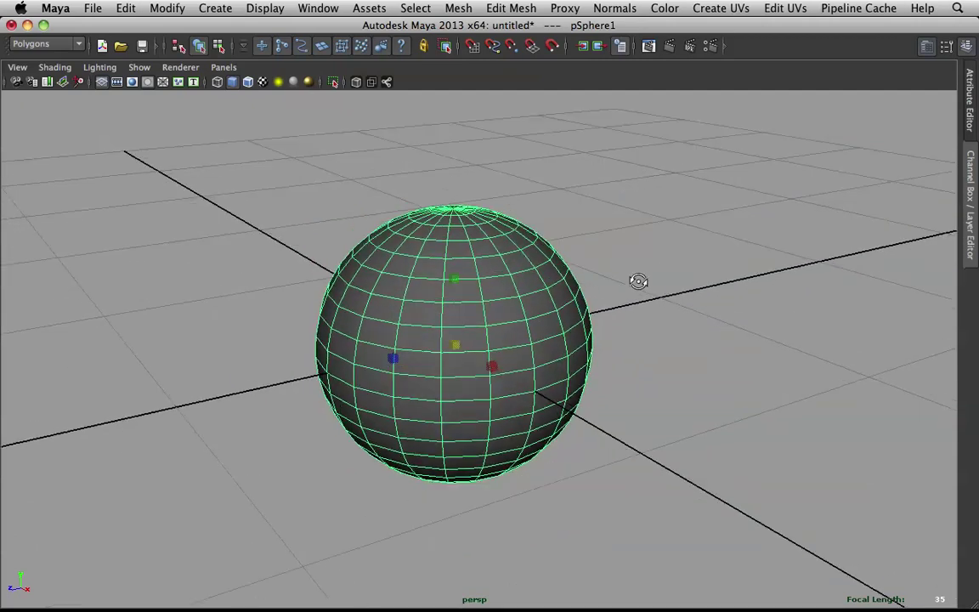
Step: Set the sphere's Rotate X to 90 so its pole faces forward
{"action": "left_click", "coordinate": [969, 100]}
{"action": "left_click_drag", "start_coordinate": [387, 303], "coordinate": [400, 285], "text": "alt"}
{"action": "middle_click_drag", "start_coordinate": [400, 285], "coordinate": [436, 280], "text": "alt"}
{"action": "mouse_move", "coordinate": [436, 280]}
{"action": "left_mouse_down", "text": "alt"}
{"action": "mouse_move", "coordinate": [424, 331]}
{"action": "mouse_move", "coordinate": [450, 283]}
{"action": "left_mouse_up", "text": "alt"}
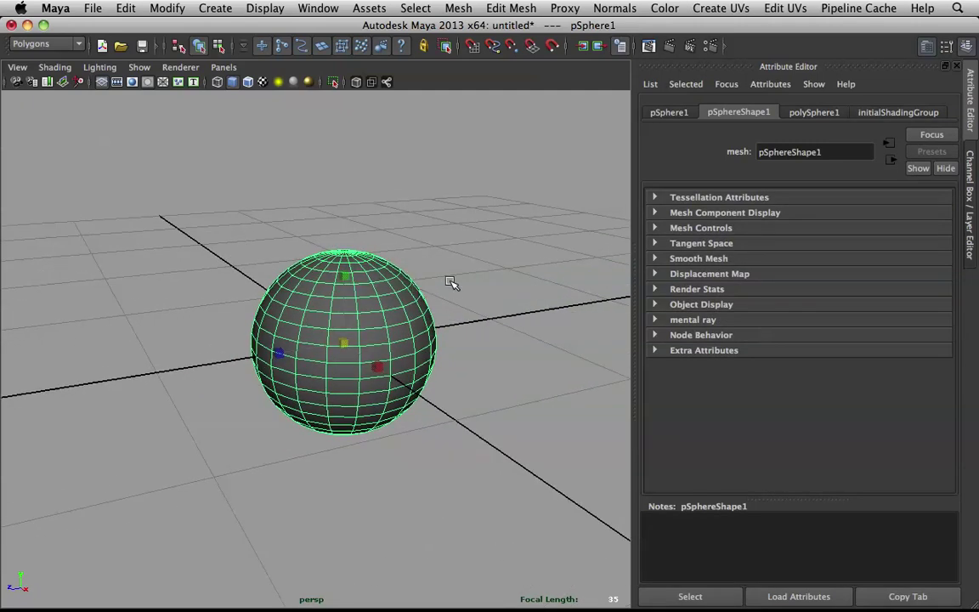
{"action": "left_click", "coordinate": [974, 216]}
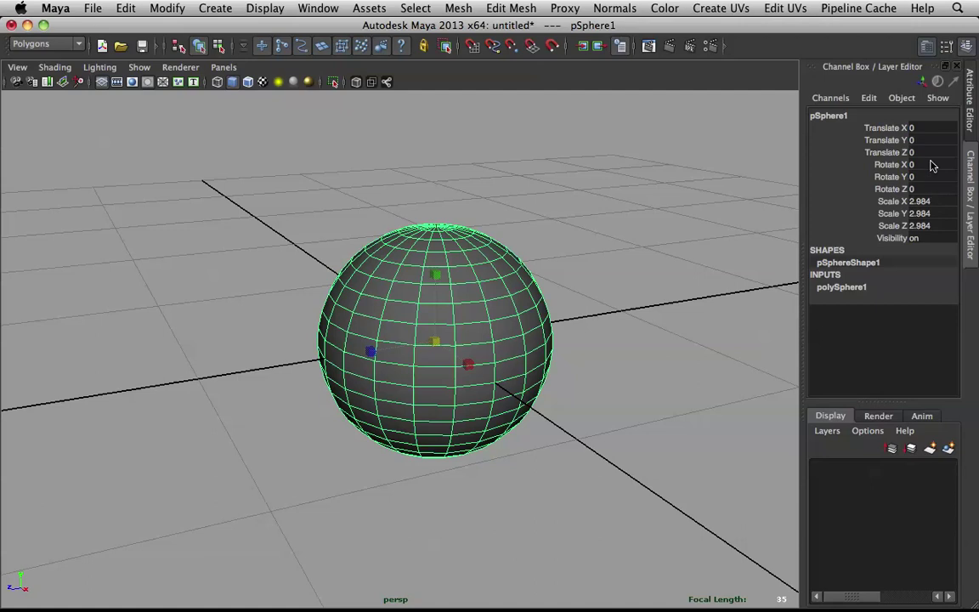
{"action": "left_click", "coordinate": [929, 165]}
{"action": "type", "text": "90"}
{"action": "key", "text": "Return"}
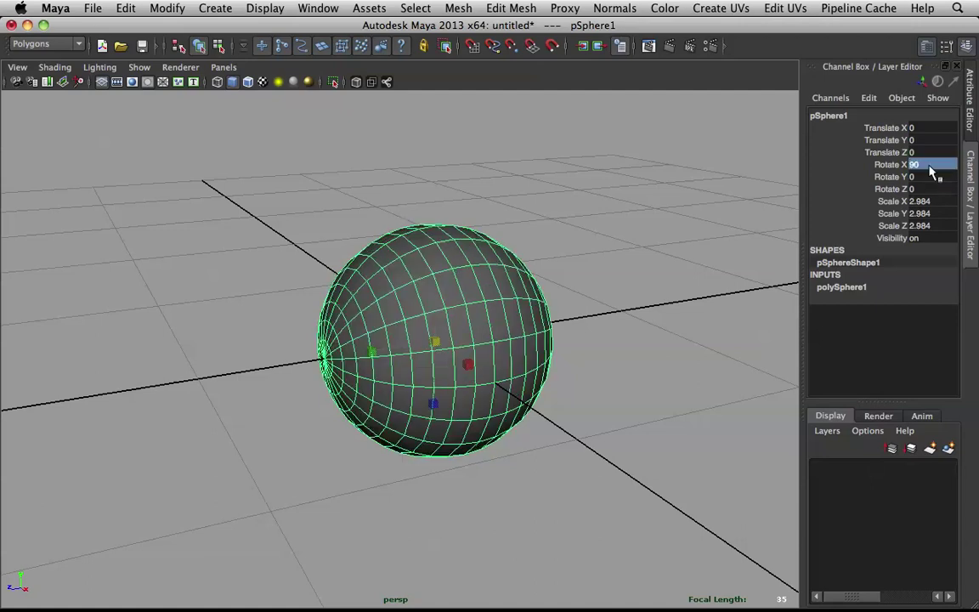
Step: Show the polySphere1 settings and set the sphere's Scale X, Y and Z to 3
{"action": "left_click_drag", "start_coordinate": [461, 341], "coordinate": [487, 310], "text": "alt"}
{"action": "right_click_drag", "start_coordinate": [488, 311], "coordinate": [520, 350], "text": "alt"}
{"action": "left_click_drag", "start_coordinate": [520, 349], "coordinate": [510, 345], "text": "alt"}
{"action": "right_click_drag", "start_coordinate": [511, 345], "coordinate": [634, 418], "text": "alt"}
{"action": "left_click_drag", "start_coordinate": [634, 418], "coordinate": [629, 410], "text": "alt"}
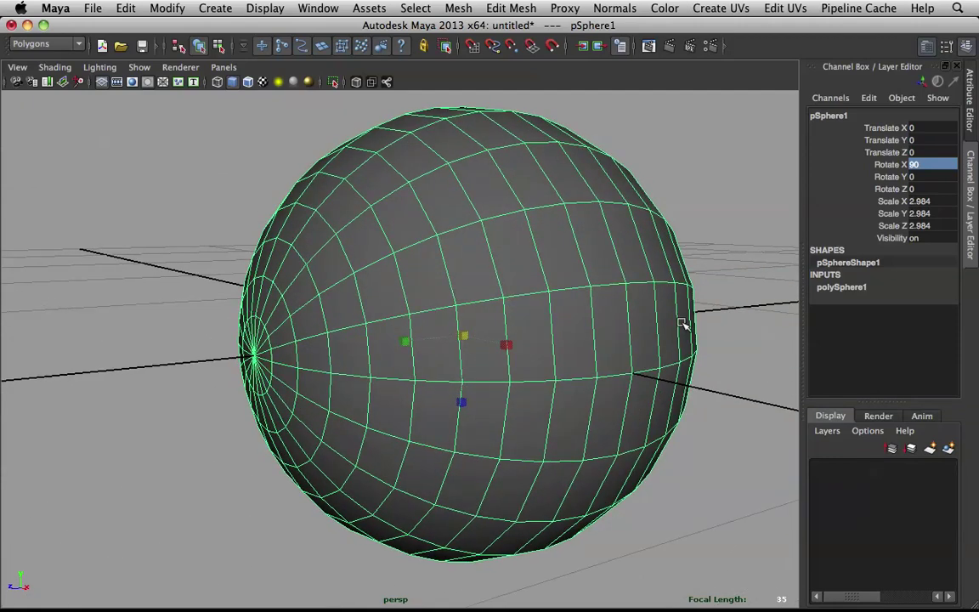
{"action": "left_click", "coordinate": [841, 288]}
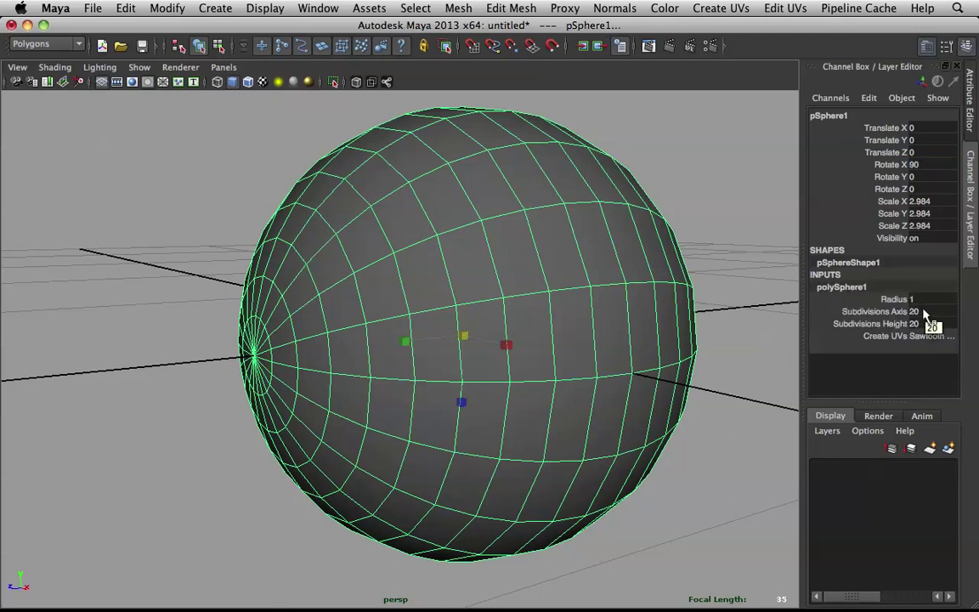
{"action": "left_click_drag", "start_coordinate": [922, 201], "coordinate": [943, 225]}
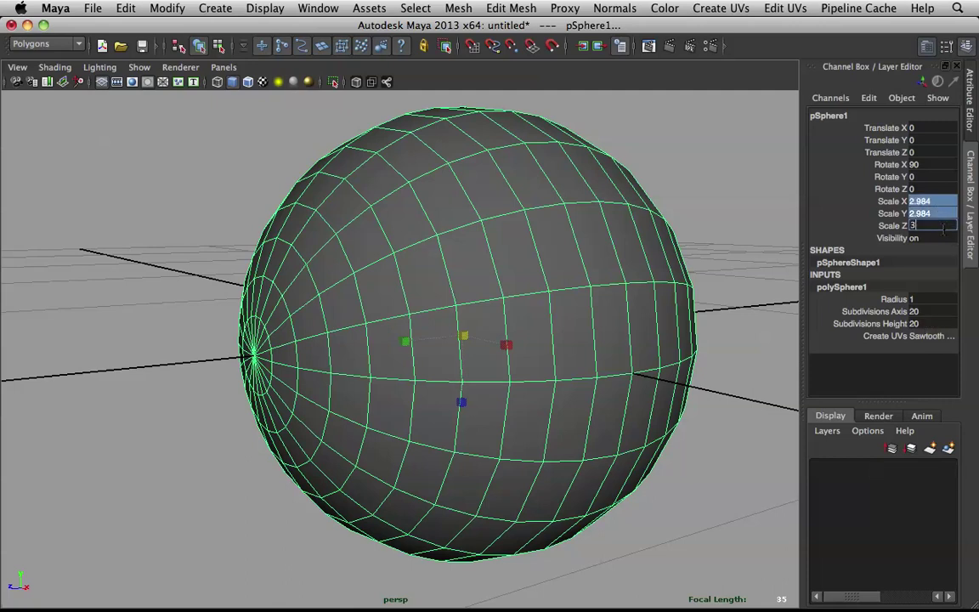
{"action": "type", "text": "3"}
{"action": "key", "text": "Return"}
{"action": "scroll", "coordinate": [518, 278], "scroll_direction": "down", "scroll_amount": 5}
{"action": "left_click_drag", "start_coordinate": [533, 278], "coordinate": [545, 329], "text": "alt"}
{"action": "scroll", "coordinate": [536, 291], "scroll_direction": "up", "scroll_amount": 5}
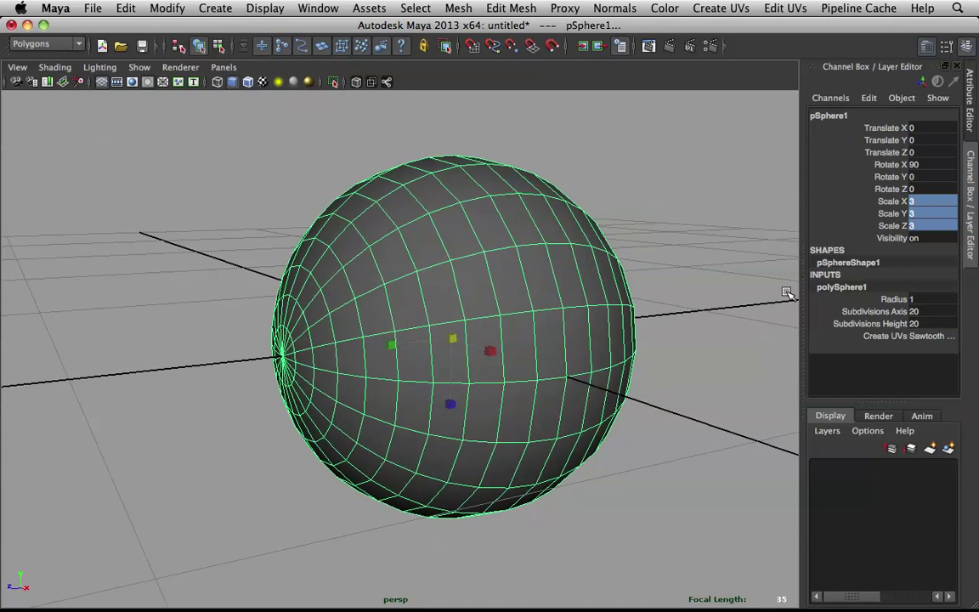
Step: Set the sphere's Subdivisions Axis and Subdivisions Height to 8 and inspect its pole
{"action": "left_click", "coordinate": [942, 312]}
{"action": "left_click", "coordinate": [943, 323], "text": "shift"}
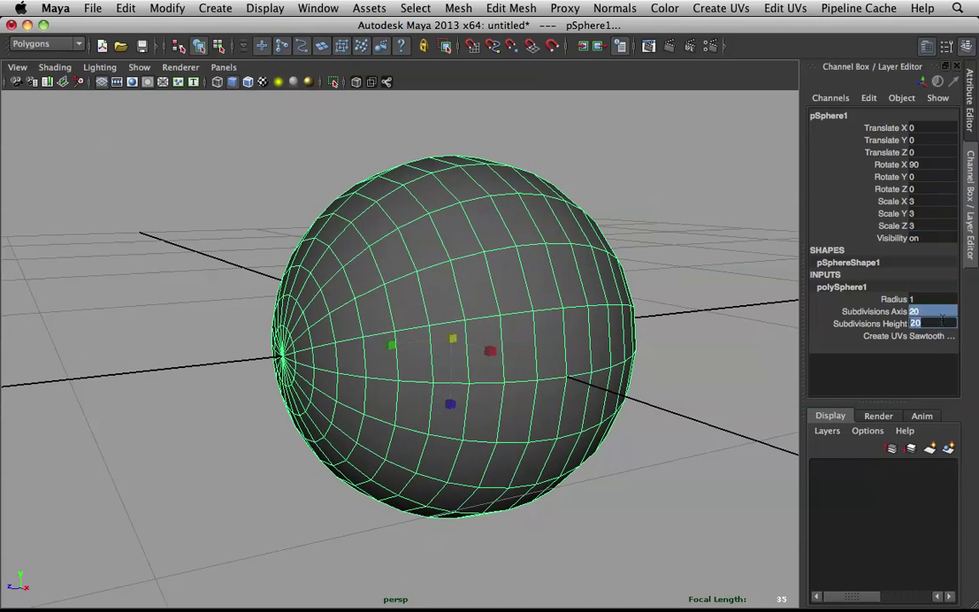
{"action": "type", "text": "8"}
{"action": "key", "text": "Return"}
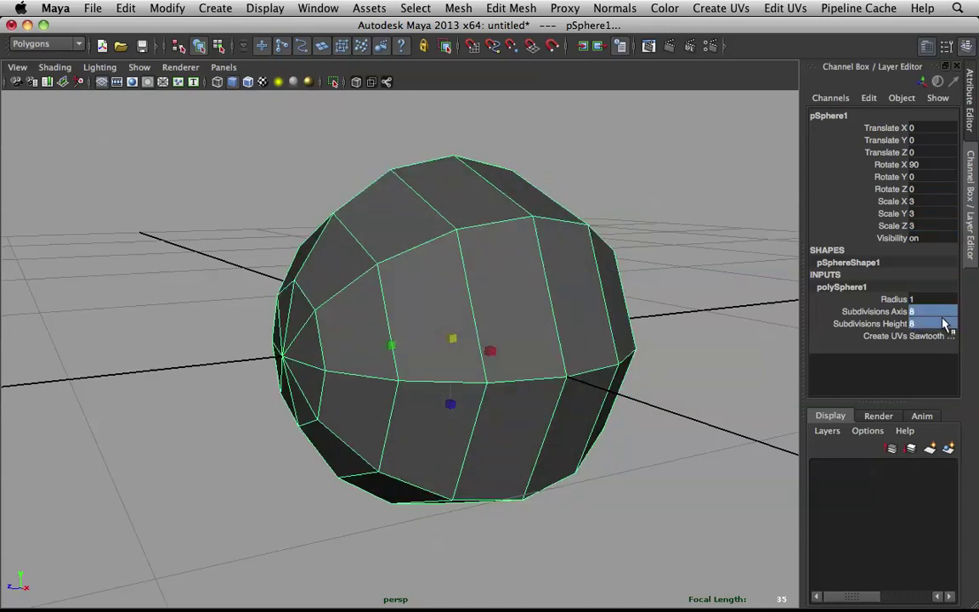
{"action": "left_click", "coordinate": [746, 322]}
{"action": "left_click", "coordinate": [506, 286]}
{"action": "scroll", "coordinate": [493, 287], "scroll_direction": "down", "scroll_amount": 3}
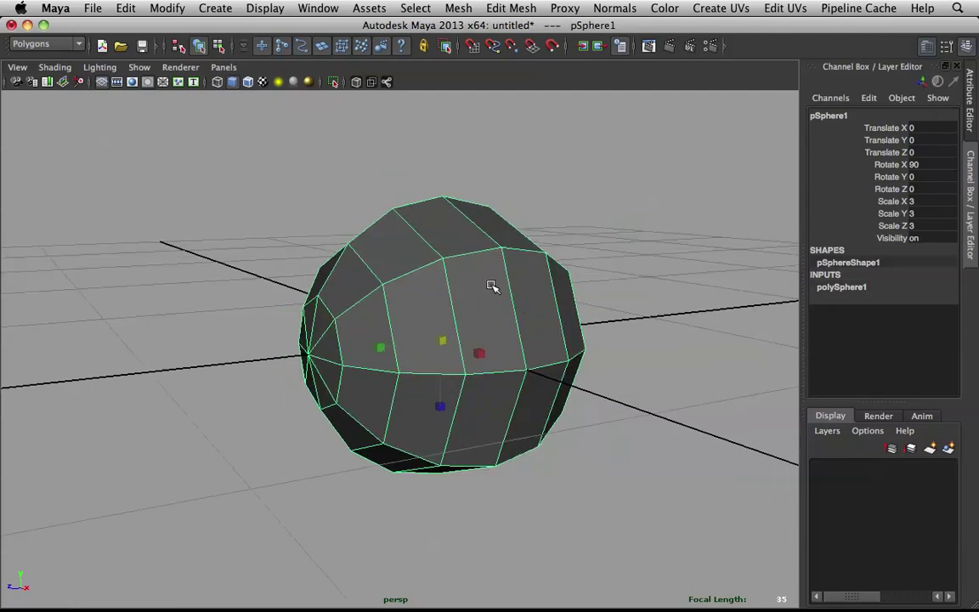
{"action": "left_click_drag", "start_coordinate": [512, 300], "coordinate": [661, 290], "text": "alt"}
{"action": "scroll", "coordinate": [716, 282], "scroll_direction": "up", "scroll_amount": 3}
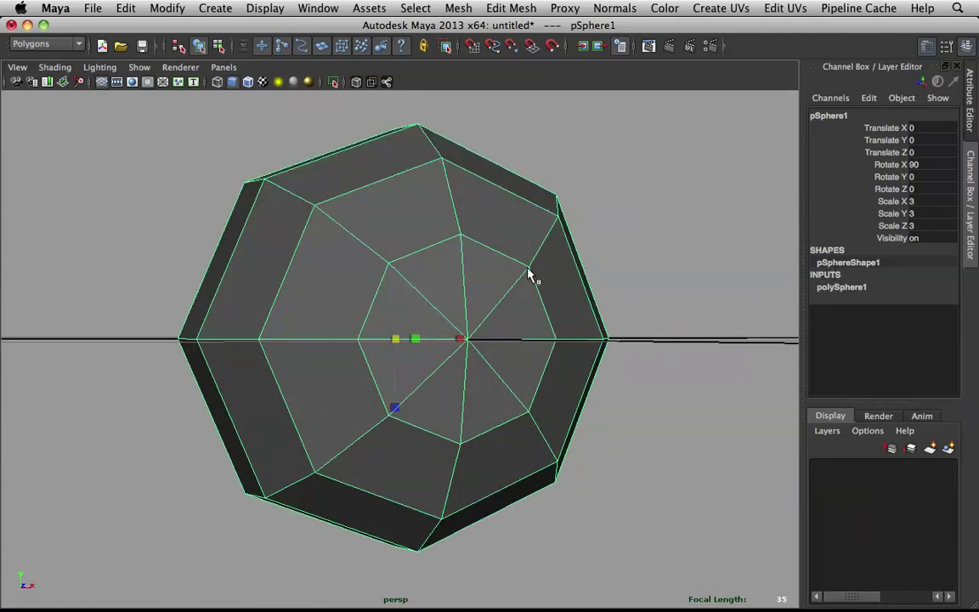
Step: Set the sphere's Subdivisions Axis and Subdivisions Height to 16
{"action": "left_click", "coordinate": [845, 287]}
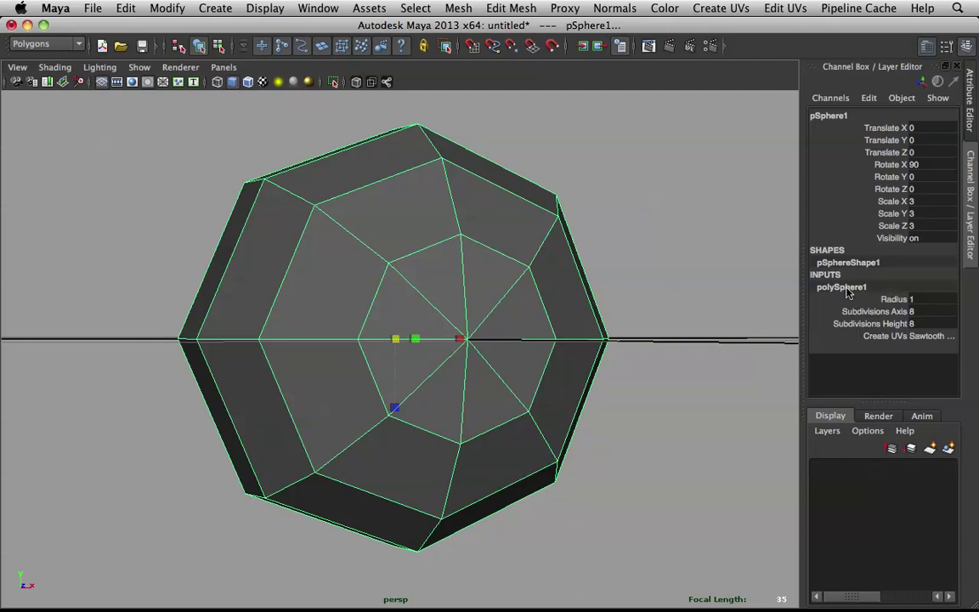
{"action": "left_click", "coordinate": [920, 311]}
{"action": "left_click", "coordinate": [921, 323], "text": "shift"}
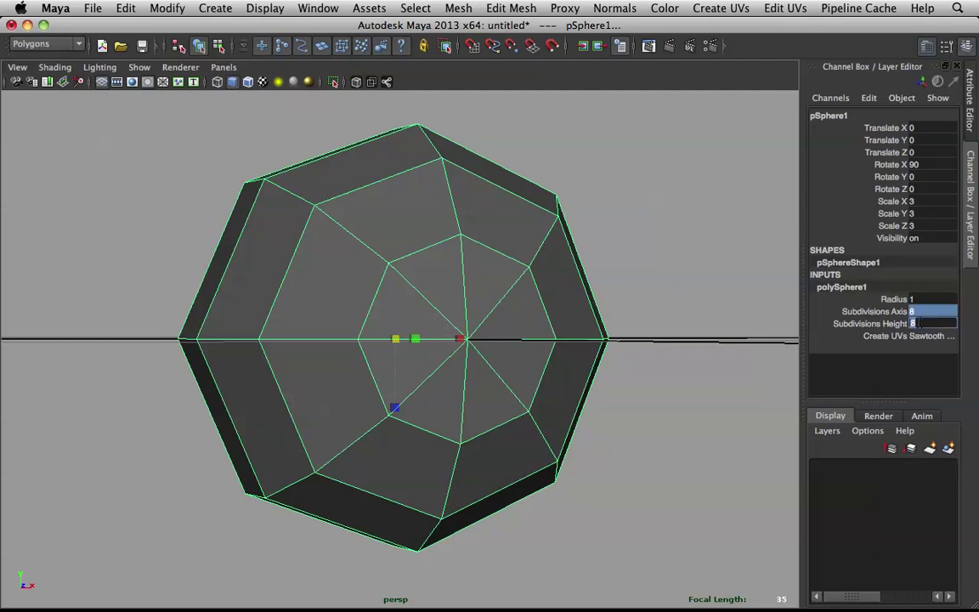
{"action": "type", "text": "16"}
{"action": "key", "text": "Return"}
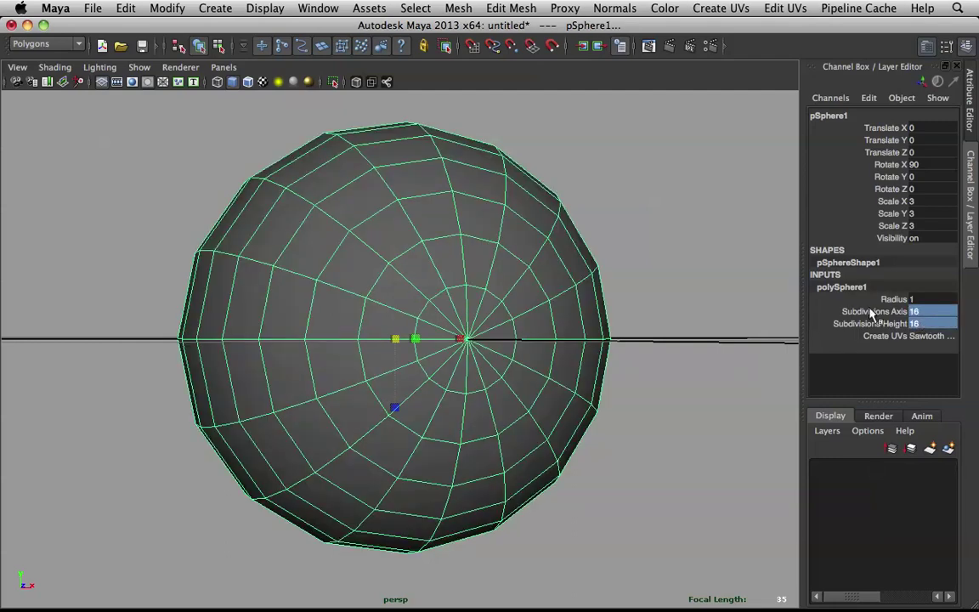
Step: Try 10 for the sphere's axis and height subdivisions, and return both to 16
{"action": "left_click_drag", "start_coordinate": [937, 315], "coordinate": [937, 323]}
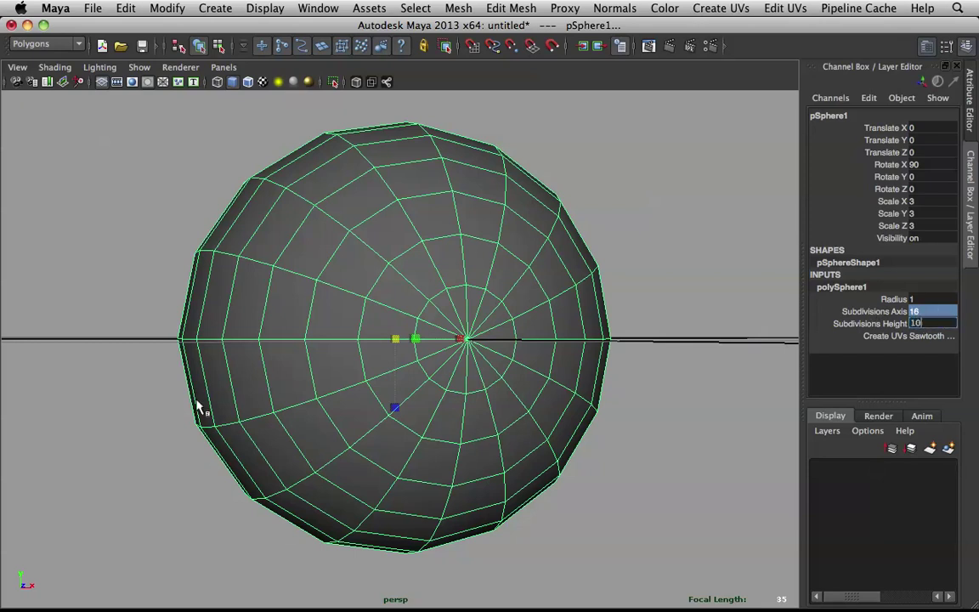
{"action": "type", "text": "10"}
{"action": "key", "text": "Return"}
{"action": "left_click_drag", "start_coordinate": [199, 353], "coordinate": [451, 286], "text": "alt"}
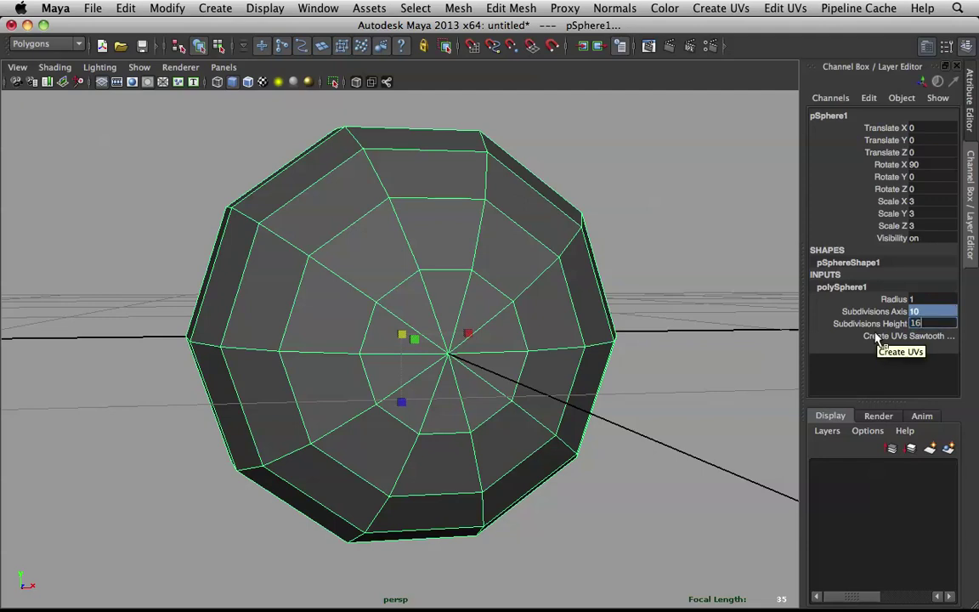
{"action": "key", "text": "Return"}
{"action": "left_click_drag", "start_coordinate": [333, 164], "coordinate": [432, 220], "text": "alt"}
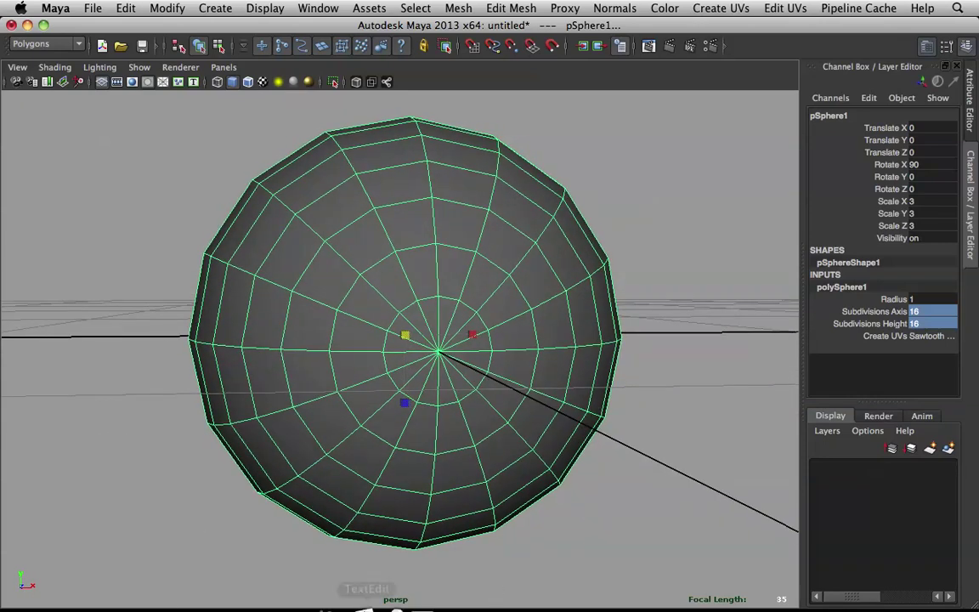
Step: Switch to Chrome to check the iris on the eyeball reference image again, and return to Maya
{"action": "mouse_move", "coordinate": [400, 599]}
{"action": "left_click", "coordinate": [225, 587]}
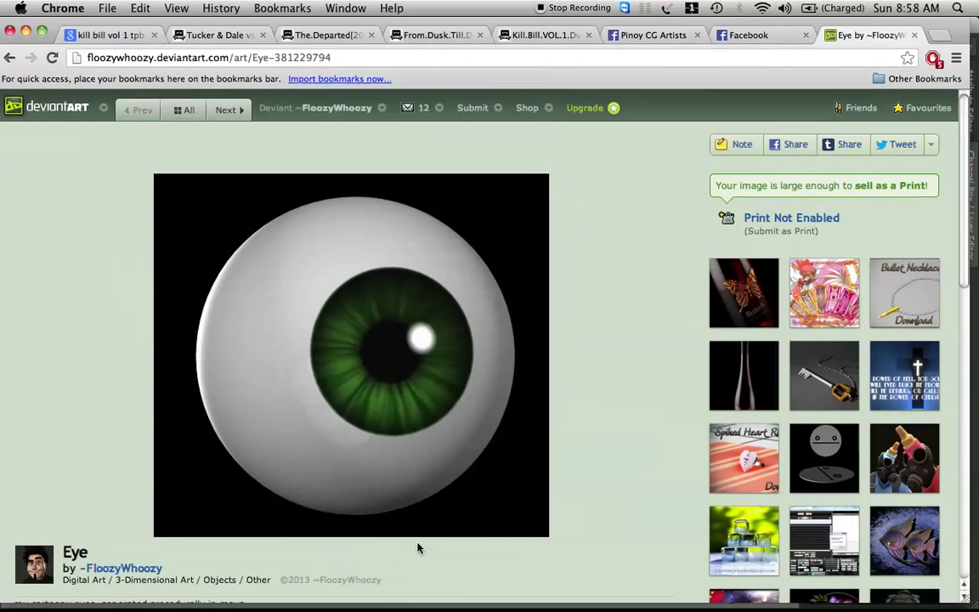
{"action": "left_click", "coordinate": [26, 31]}
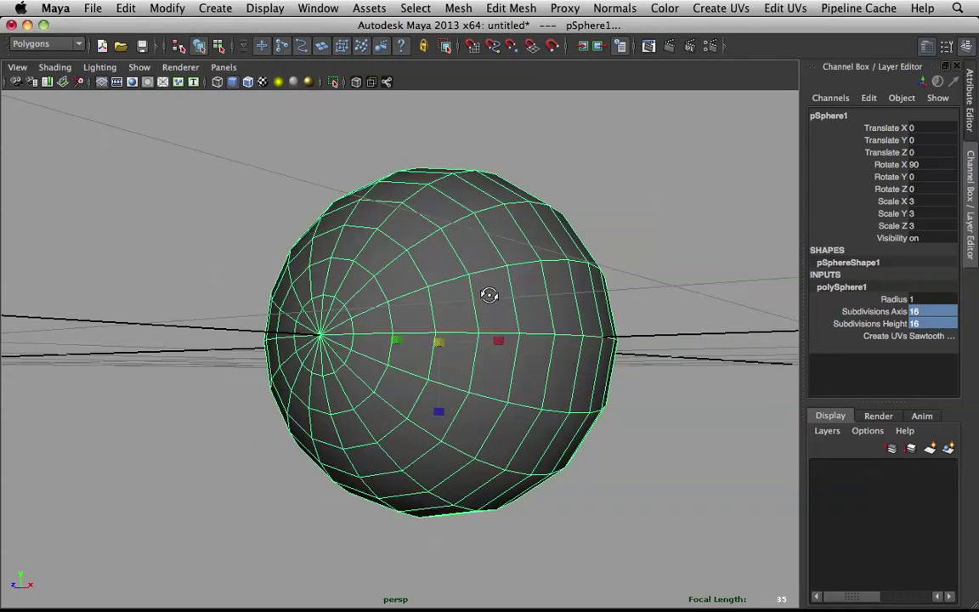
Step: Set the sphere's Subdivisions Axis and Subdivisions Height to 20
{"action": "left_click_drag", "start_coordinate": [488, 295], "coordinate": [505, 308], "text": "alt"}
{"action": "scroll", "coordinate": [504, 307], "scroll_direction": "up", "scroll_amount": 4}
{"action": "middle_click_drag", "start_coordinate": [463, 289], "coordinate": [487, 298], "text": "alt"}
{"action": "mouse_move", "coordinate": [488, 296]}
{"action": "left_mouse_down", "text": "alt"}
{"action": "mouse_move", "coordinate": [520, 299]}
{"action": "mouse_move", "coordinate": [507, 298]}
{"action": "left_mouse_up", "text": "alt"}
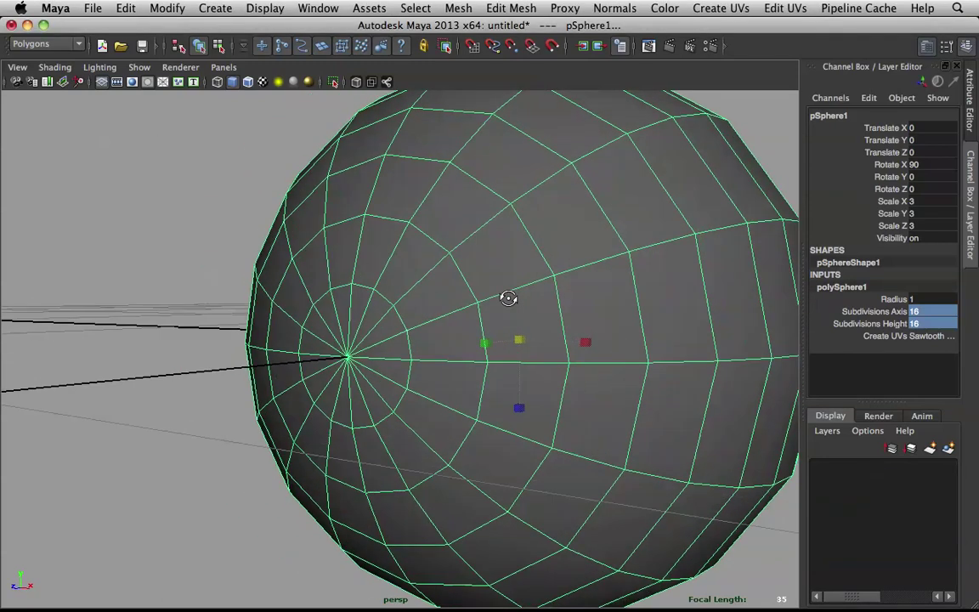
{"action": "left_click", "coordinate": [937, 323]}
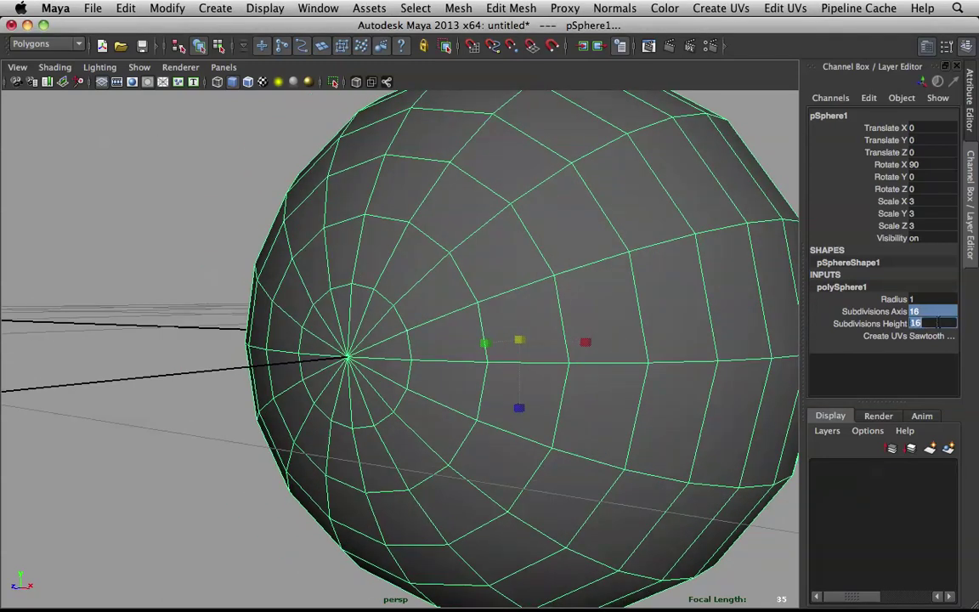
{"action": "type", "text": "20"}
{"action": "key", "text": "Return"}
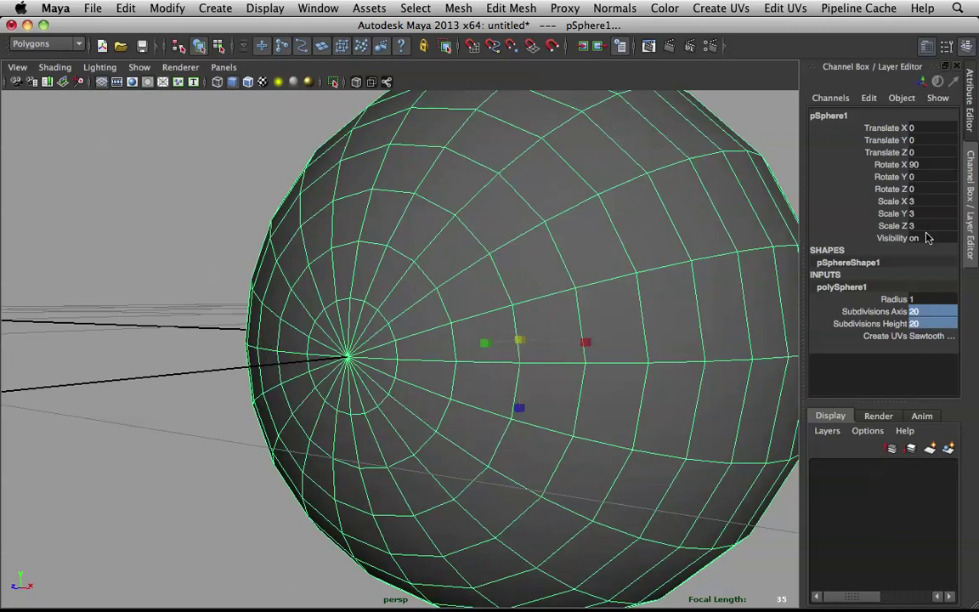
Step: Change the sphere to face selection and select the full second ring of faces around its front pole
{"action": "left_click", "coordinate": [164, 260]}
{"action": "left_click", "coordinate": [414, 283]}
{"action": "left_click_drag", "start_coordinate": [424, 278], "coordinate": [391, 267], "text": "alt"}
{"action": "scroll", "coordinate": [516, 298], "scroll_direction": "down", "scroll_amount": 5}
{"action": "scroll", "coordinate": [384, 282], "scroll_direction": "up", "scroll_amount": 5}
{"action": "left_click_drag", "start_coordinate": [333, 297], "coordinate": [456, 273], "text": "alt"}
{"action": "right_click_drag", "start_coordinate": [443, 261], "coordinate": [444, 289]}
{"action": "left_click", "coordinate": [463, 310]}
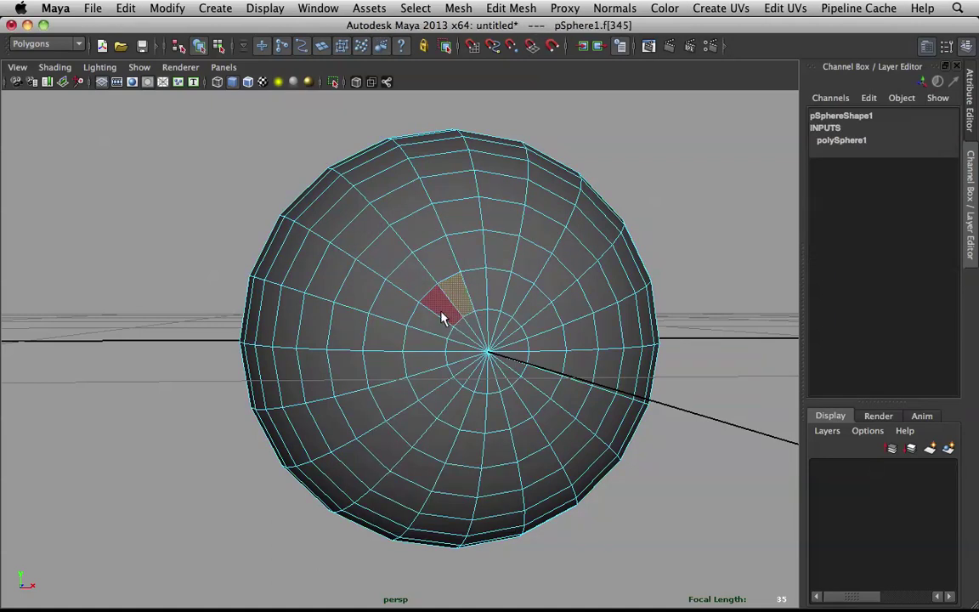
{"action": "double_click", "coordinate": [444, 318], "text": "shift"}
{"action": "right_click_drag", "start_coordinate": [481, 321], "coordinate": [556, 303], "text": "alt"}
{"action": "left_click_drag", "start_coordinate": [557, 303], "coordinate": [392, 304], "text": "alt"}
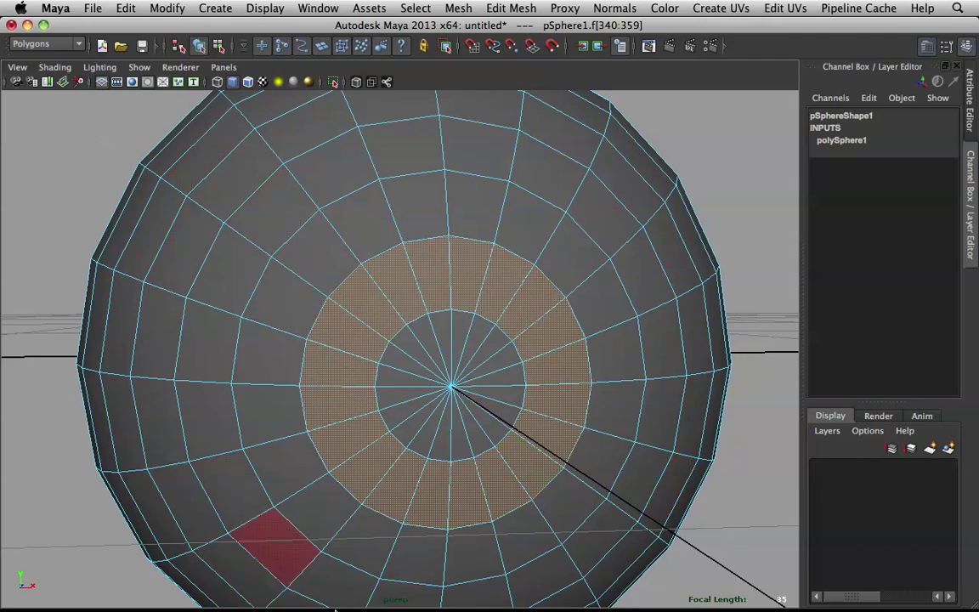
Step: Note the > character in TextEdit, return to Maya and grow the ring selection by one ring of faces inward and outward
{"action": "left_click", "coordinate": [376, 568]}
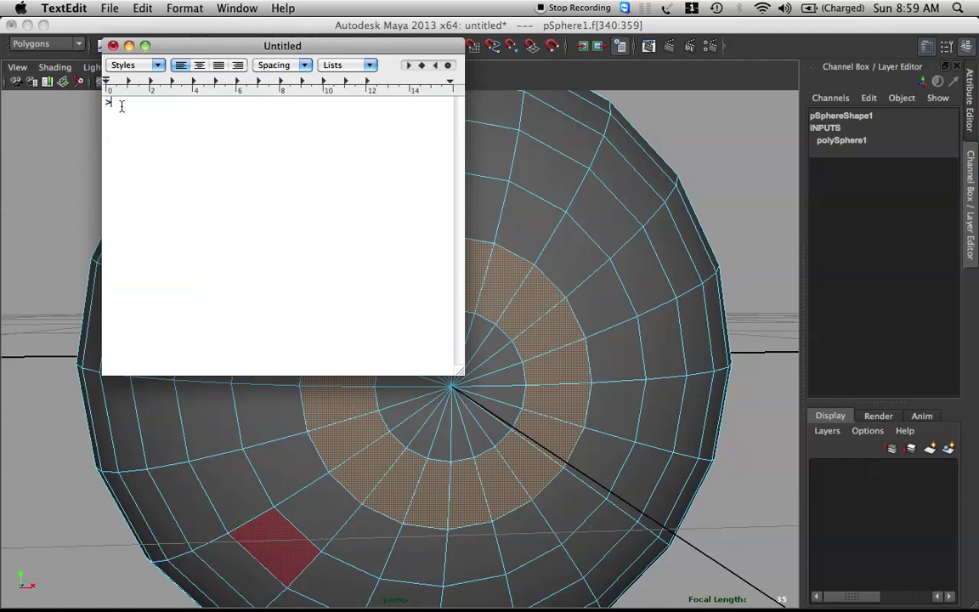
{"action": "left_click", "coordinate": [769, 154]}
{"action": "left_click", "coordinate": [428, 271]}
{"action": "double_click", "coordinate": [411, 281], "text": "shift"}
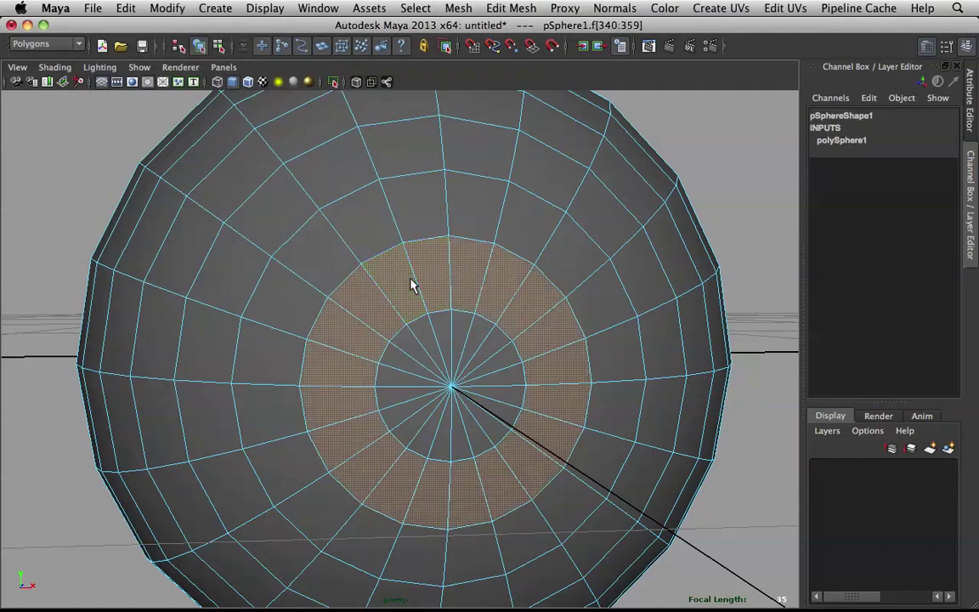
{"action": "key", "text": "shift+period"}
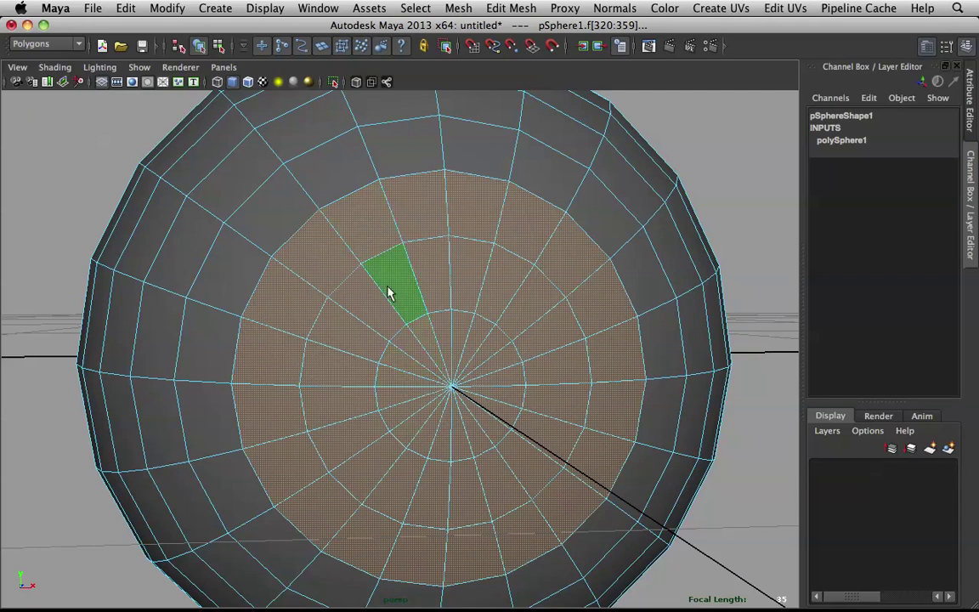
Step: Extract the selected faces around the front pole from the sphere as a separate piece
{"action": "left_click_drag", "start_coordinate": [546, 343], "coordinate": [278, 334], "text": "alt"}
{"action": "scroll", "coordinate": [518, 321], "scroll_direction": "up", "scroll_amount": 3}
{"action": "right_click_drag", "start_coordinate": [281, 327], "coordinate": [286, 498], "text": "shift"}
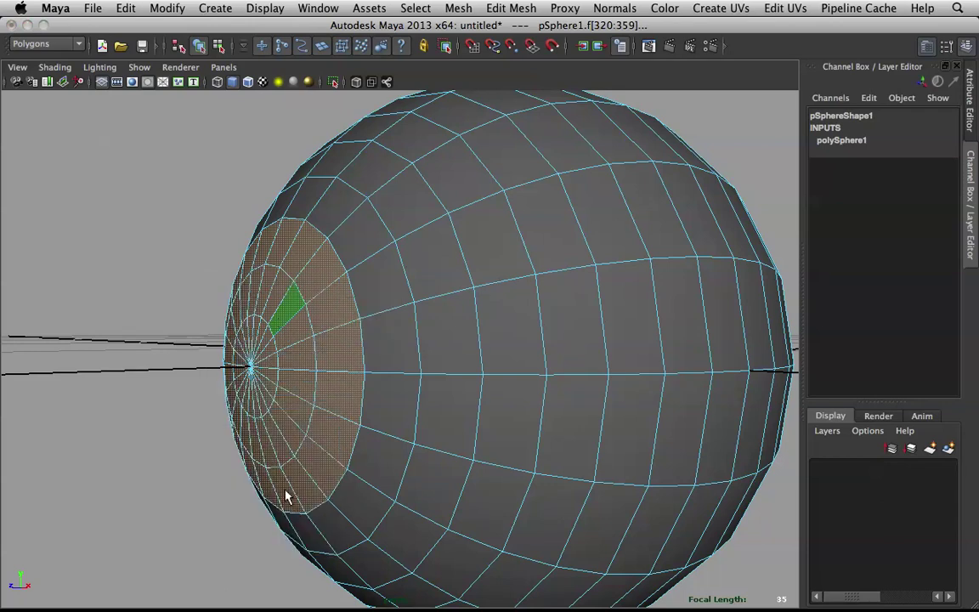
{"action": "scroll", "coordinate": [445, 299], "scroll_direction": "down", "scroll_amount": 5}
{"action": "key", "text": "q"}
Step: Return to object selection and select the extracted front cap
{"action": "left_click_drag", "start_coordinate": [446, 299], "coordinate": [315, 324], "text": "alt"}
{"action": "left_click", "coordinate": [276, 364]}
{"action": "left_click", "coordinate": [302, 365]}
{"action": "right_click_drag", "start_coordinate": [311, 308], "coordinate": [349, 296]}
{"action": "left_click_drag", "start_coordinate": [340, 335], "coordinate": [353, 331], "text": "alt"}
{"action": "scroll", "coordinate": [344, 343], "scroll_direction": "down", "scroll_amount": 3}
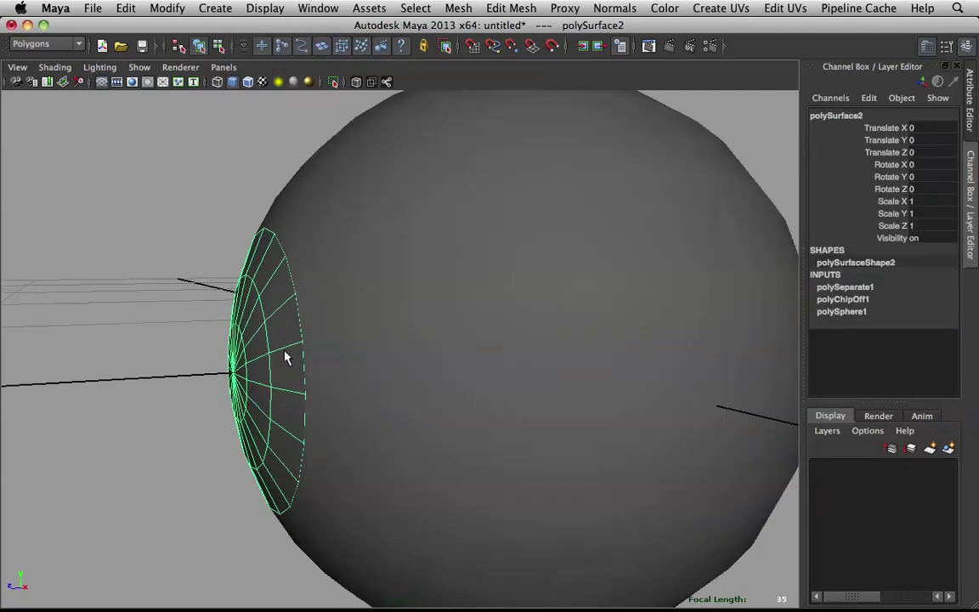
Step: Move the front cap's pivot by snapping it to the vertex at the cap's pole
{"action": "scroll", "coordinate": [289, 336], "scroll_direction": "up", "scroll_amount": 1}
{"action": "key", "text": "w"}
{"action": "left_click_drag", "start_coordinate": [323, 334], "coordinate": [411, 367], "text": "alt"}
{"action": "key", "text": "Insert"}
{"action": "key", "text": "v"}
{"action": "left_click_drag", "start_coordinate": [472, 348], "coordinate": [308, 330]}
{"action": "scroll", "coordinate": [316, 332], "scroll_direction": "up", "scroll_amount": 2}
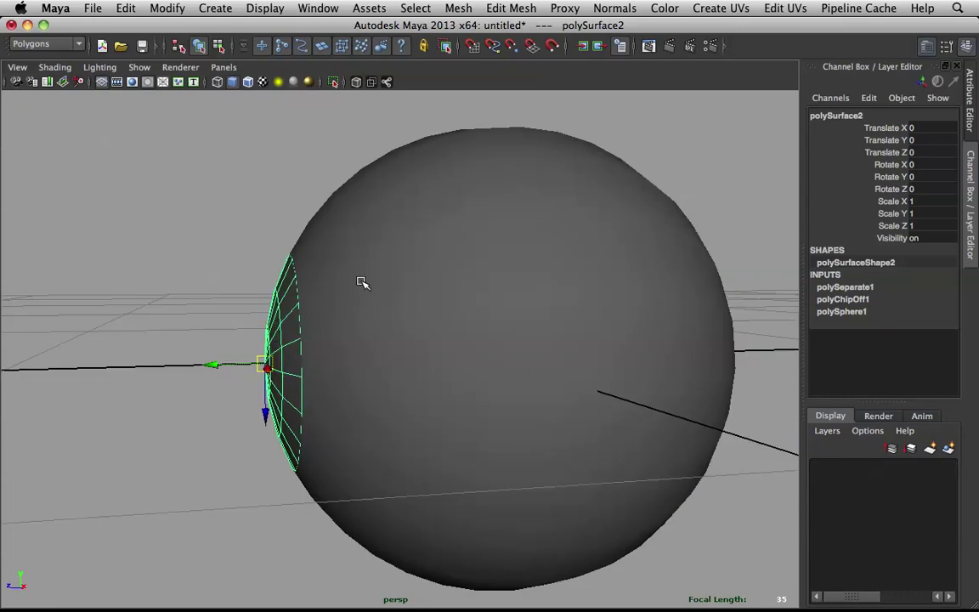
Step: In the side view, snap the cap's pivot back onto the plane of its outer rim vertices
{"action": "key", "text": "space"}
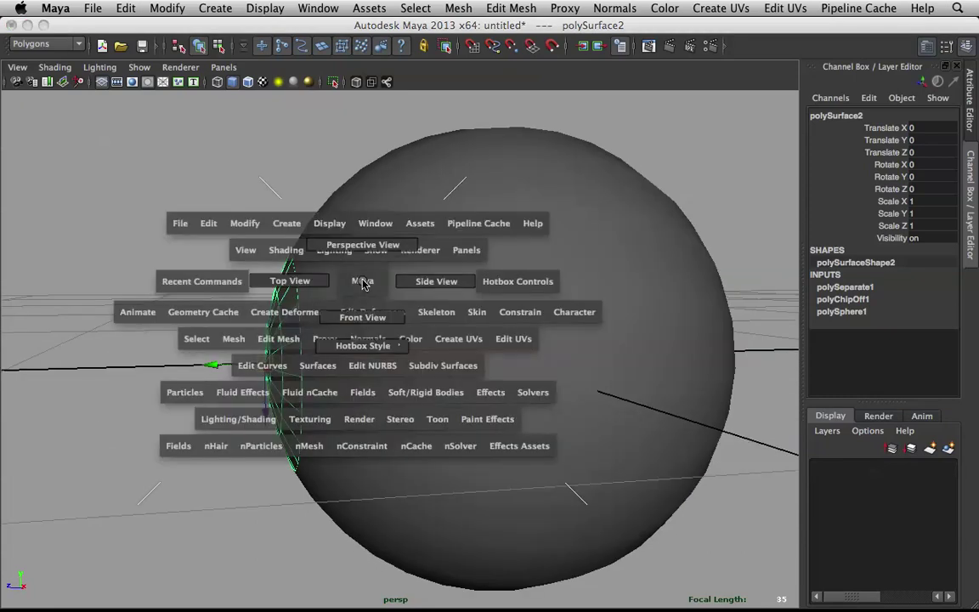
{"action": "left_click_drag", "start_coordinate": [362, 280], "coordinate": [420, 280]}
{"action": "scroll", "coordinate": [382, 294], "scroll_direction": "up", "scroll_amount": 5}
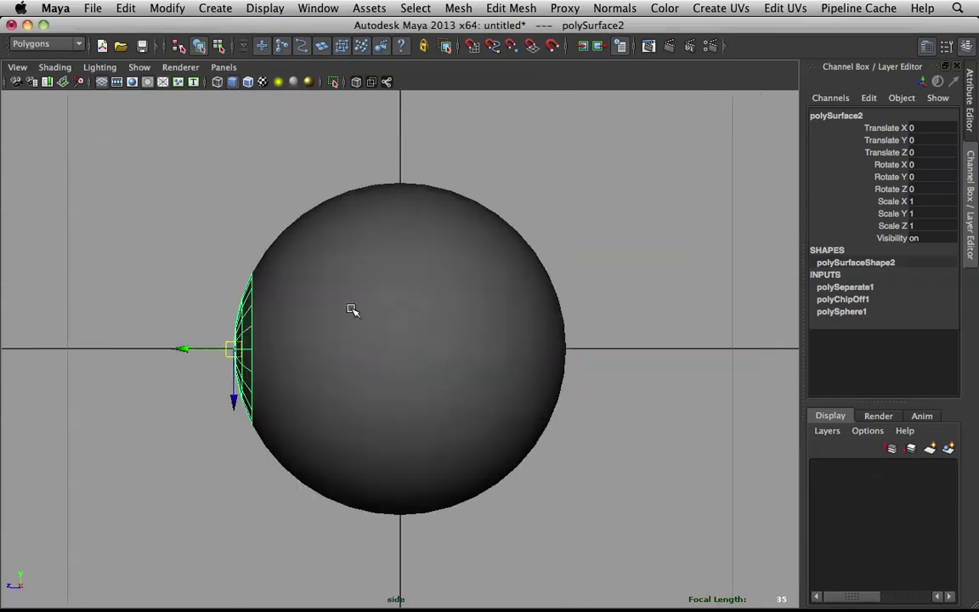
{"action": "middle_click_drag", "start_coordinate": [356, 299], "coordinate": [521, 278], "text": "alt"}
{"action": "scroll", "coordinate": [522, 279], "scroll_direction": "up", "scroll_amount": 2}
{"action": "scroll", "coordinate": [521, 279], "scroll_direction": "up", "scroll_amount": 1}
{"action": "key", "text": "space"}
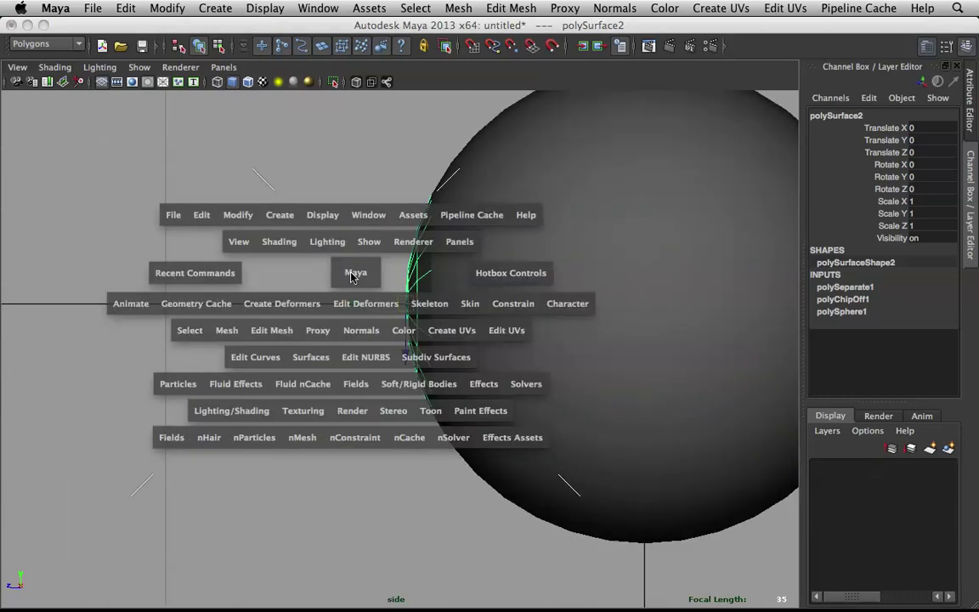
{"action": "left_click_drag", "start_coordinate": [351, 276], "coordinate": [391, 278]}
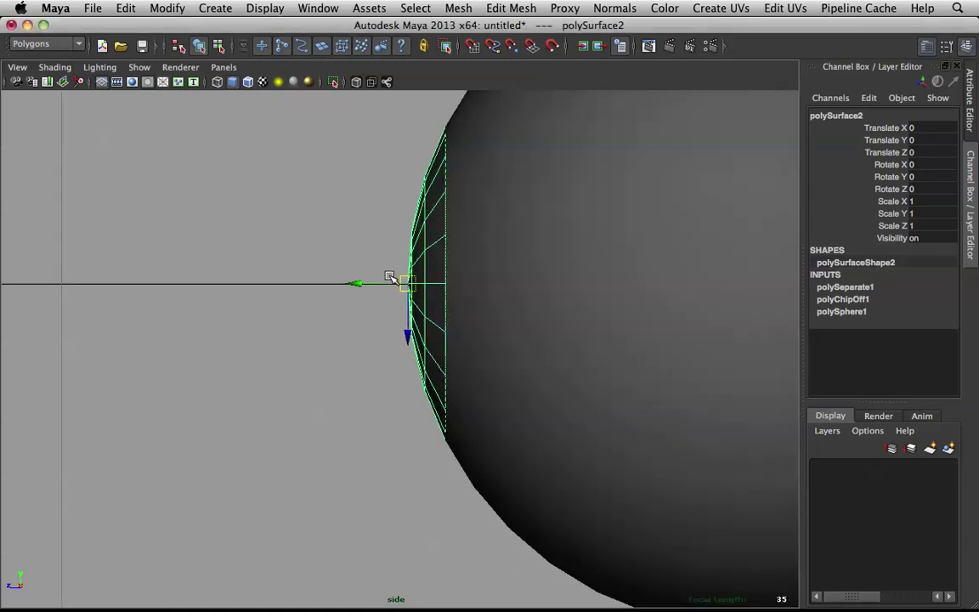
{"action": "key", "text": "d"}
{"action": "key", "text": "v"}
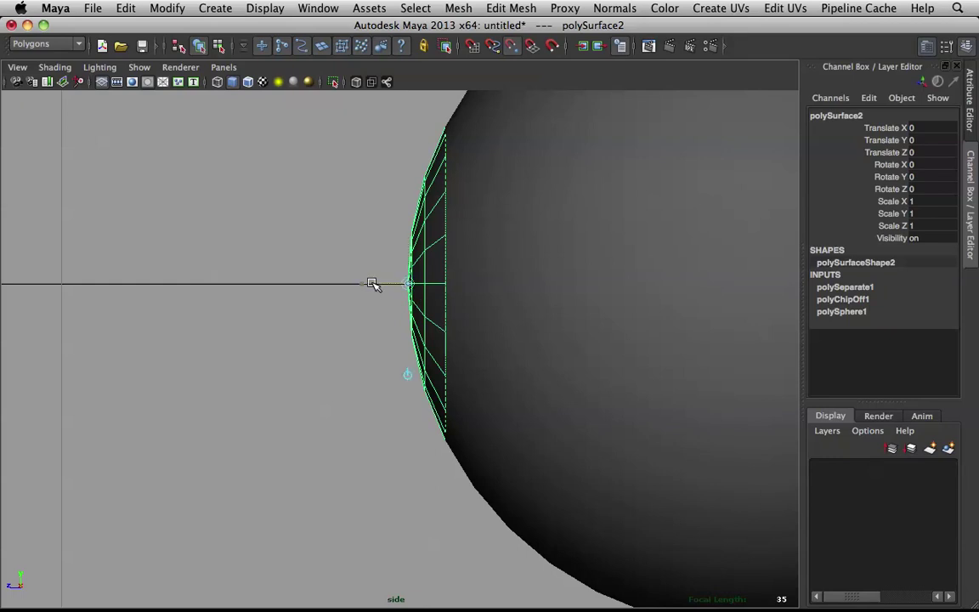
{"action": "left_click_drag", "start_coordinate": [414, 284], "coordinate": [445, 286]}
{"action": "key", "text": "Insert"}
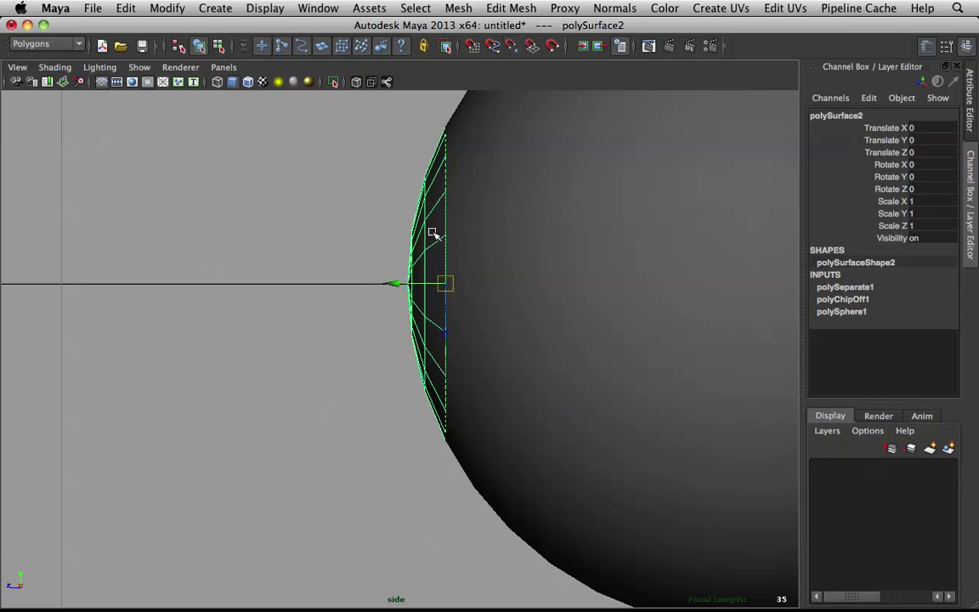
{"action": "key", "text": "r"}
{"action": "left_click_drag", "start_coordinate": [376, 282], "coordinate": [520, 293]}
{"action": "key", "text": "z"}
Step: Invert the cap into the sphere with Scale Y -1, and check it with X-ray shading before returning to normal perspective shading
{"action": "left_click", "coordinate": [931, 215]}
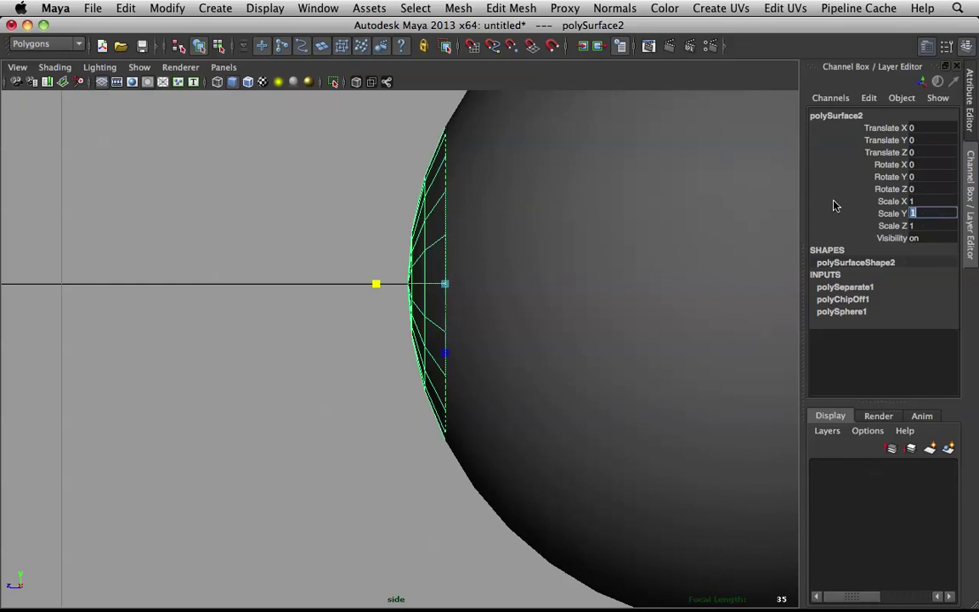
{"action": "key", "text": "Return"}
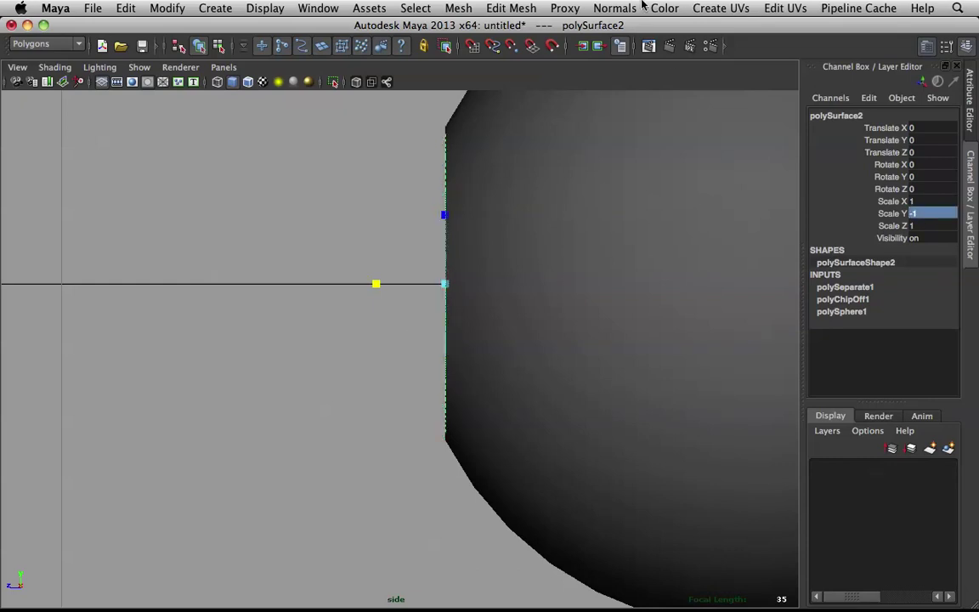
{"action": "left_click", "coordinate": [357, 82]}
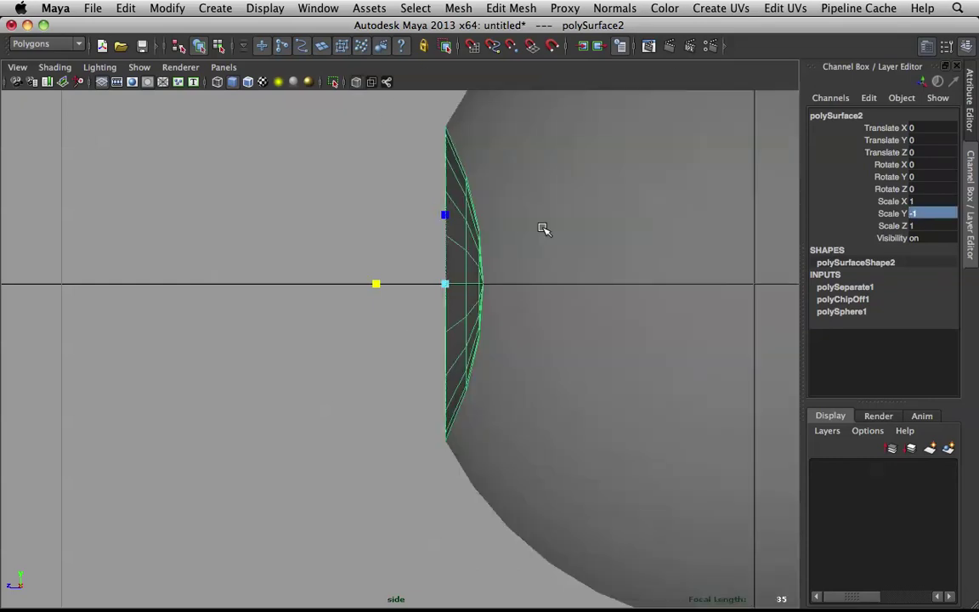
{"action": "key", "text": "space"}
{"action": "left_click_drag", "start_coordinate": [447, 257], "coordinate": [511, 279]}
{"action": "left_click", "coordinate": [732, 204]}
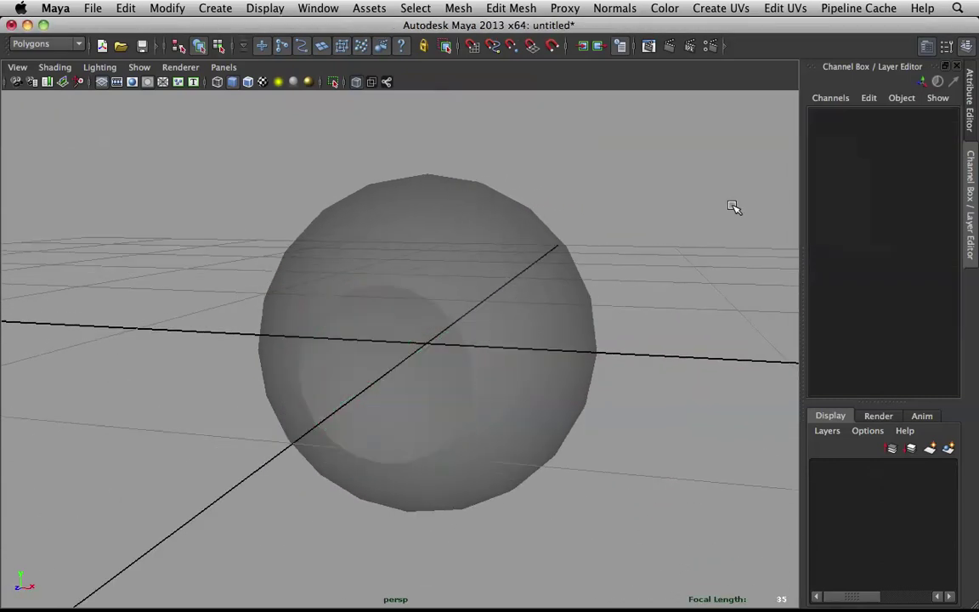
{"action": "left_click", "coordinate": [357, 82]}
Step: Reselect the inverted cap and deepen it by setting its Scale Y to -2
{"action": "mouse_move", "coordinate": [433, 240]}
{"action": "left_mouse_down", "text": "alt"}
{"action": "mouse_move", "coordinate": [572, 254]}
{"action": "mouse_move", "coordinate": [420, 236]}
{"action": "mouse_move", "coordinate": [356, 249]}
{"action": "mouse_move", "coordinate": [347, 313]}
{"action": "mouse_move", "coordinate": [477, 302]}
{"action": "left_mouse_up", "text": "alt"}
{"action": "left_click", "coordinate": [347, 312]}
{"action": "double_click", "coordinate": [924, 214]}
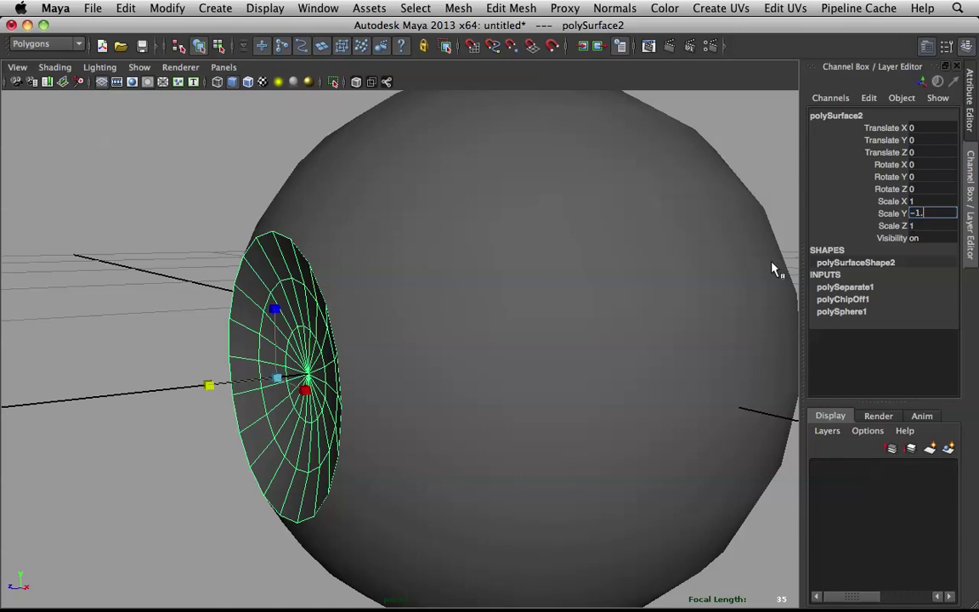
{"action": "key", "text": "Return"}
{"action": "left_click_drag", "start_coordinate": [428, 371], "coordinate": [586, 367], "text": "alt"}
{"action": "double_click", "coordinate": [931, 217]}
{"action": "type", "text": "-2"}
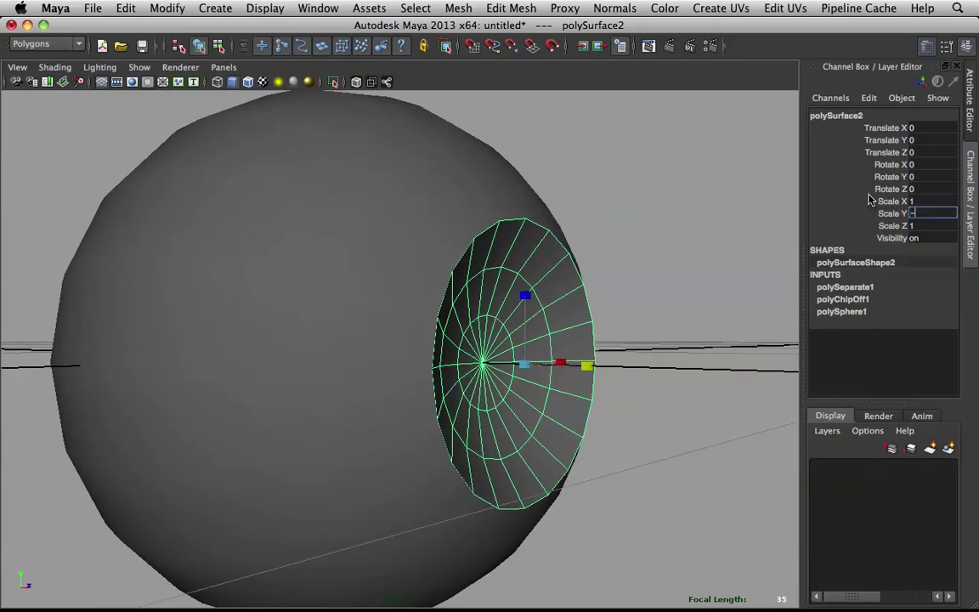
{"action": "key", "text": "Return"}
{"action": "left_click_drag", "start_coordinate": [656, 206], "coordinate": [778, 276], "text": "alt"}
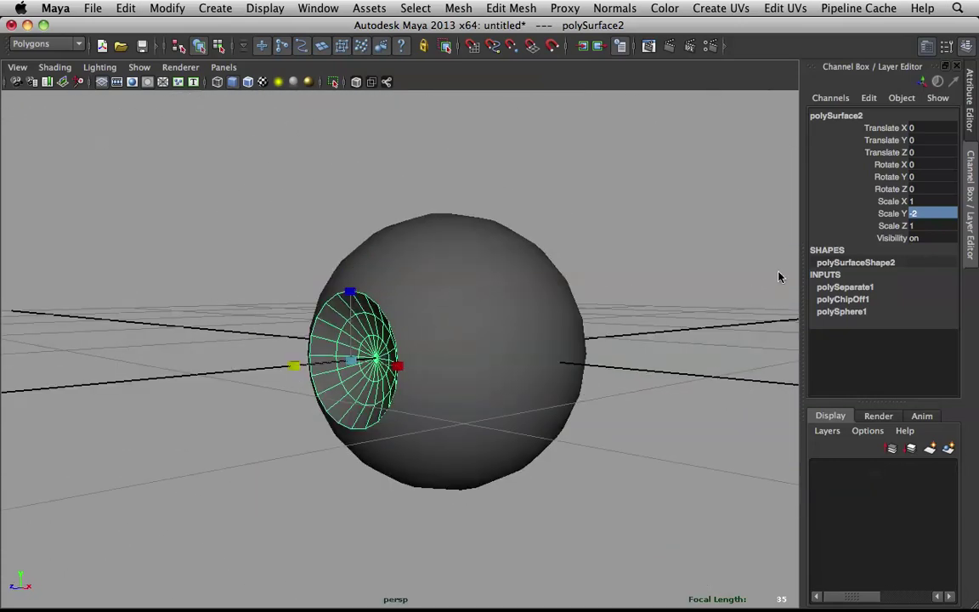
Step: Make the inverted cap shallower by setting its Scale Y to -1.5
{"action": "double_click", "coordinate": [925, 219]}
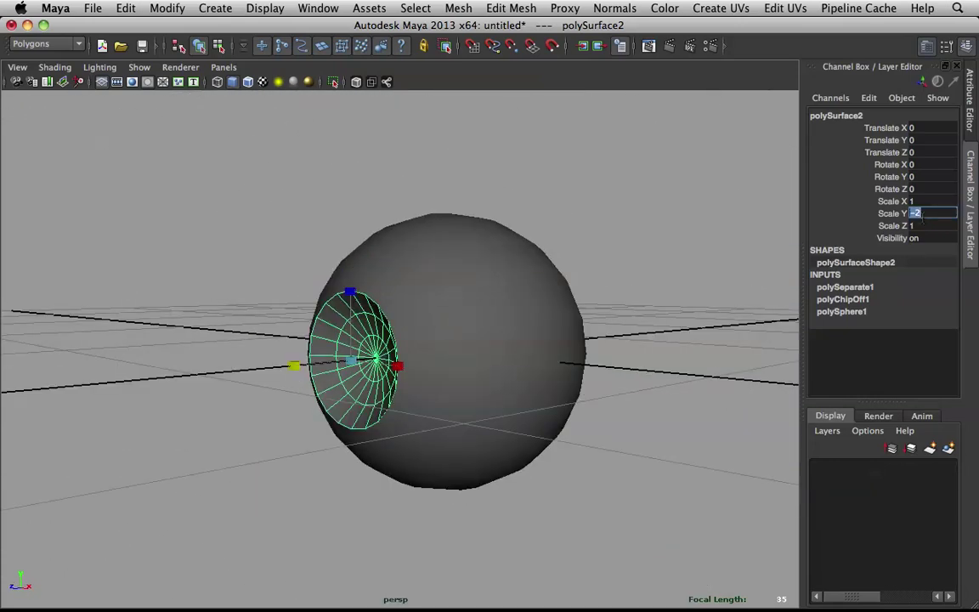
{"action": "type", "text": "-1.5"}
{"action": "key", "text": "Return"}
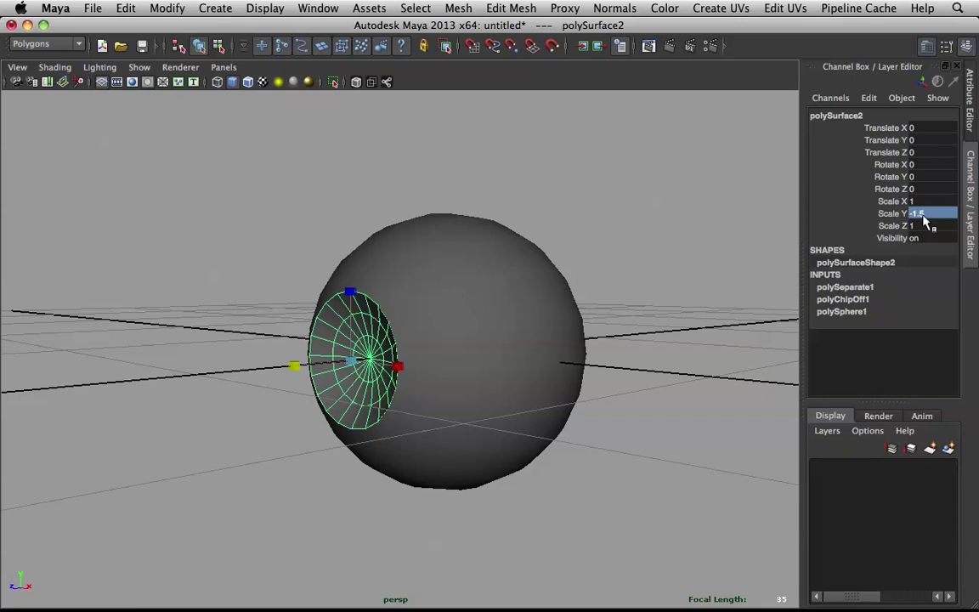
Step: Change the inverted cap to face selection and select the whole innermost ring of faces around its pole
{"action": "left_click_drag", "start_coordinate": [581, 275], "coordinate": [667, 306], "text": "alt"}
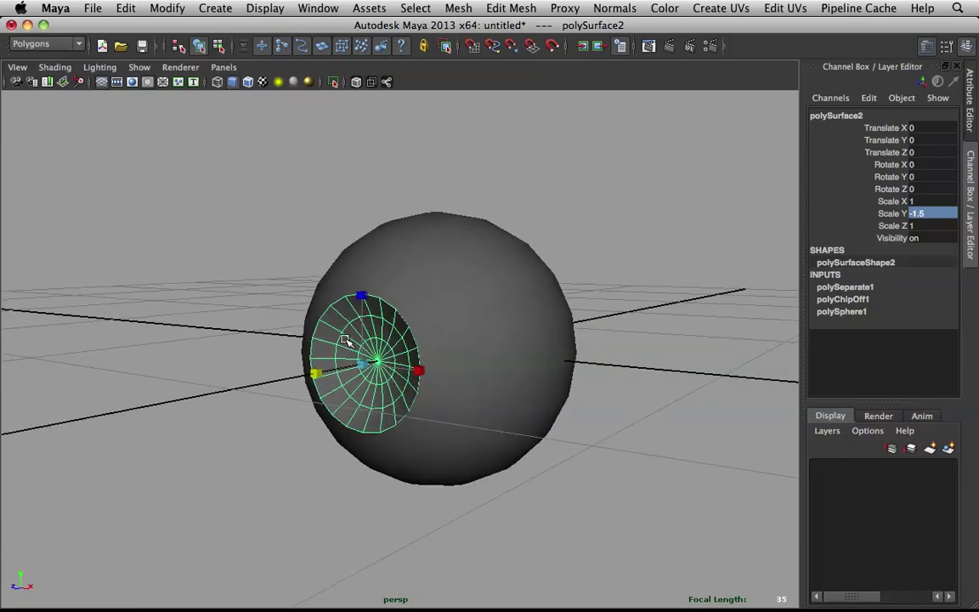
{"action": "left_click_drag", "start_coordinate": [401, 332], "coordinate": [502, 332], "text": "alt"}
{"action": "scroll", "coordinate": [491, 320], "scroll_direction": "up", "scroll_amount": 5}
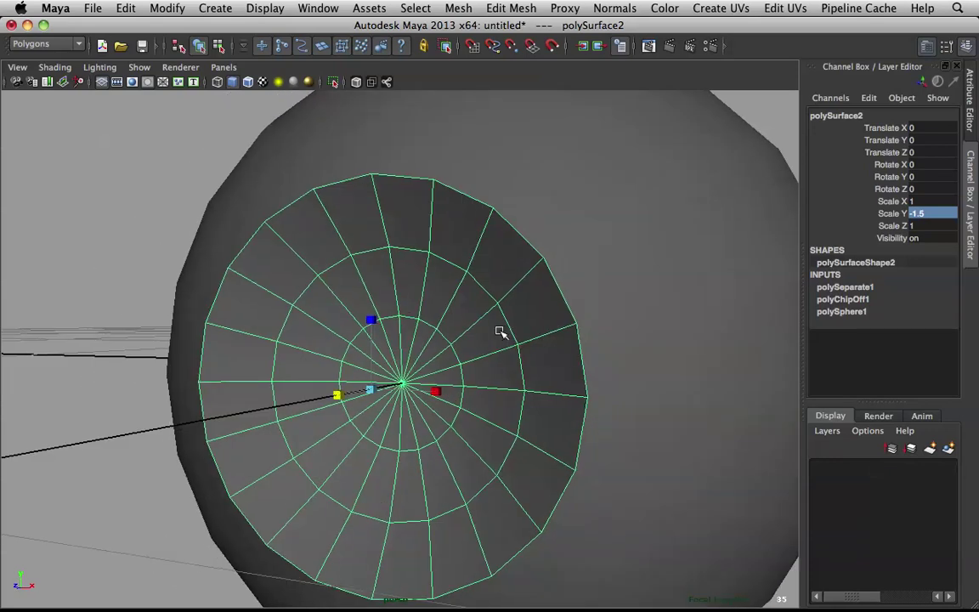
{"action": "scroll", "coordinate": [432, 341], "scroll_direction": "up", "scroll_amount": 5}
{"action": "right_click_drag", "start_coordinate": [415, 315], "coordinate": [415, 341]}
{"action": "scroll", "coordinate": [416, 335], "scroll_direction": "down", "scroll_amount": 4}
{"action": "middle_click_drag", "start_coordinate": [416, 334], "coordinate": [439, 297], "text": "alt"}
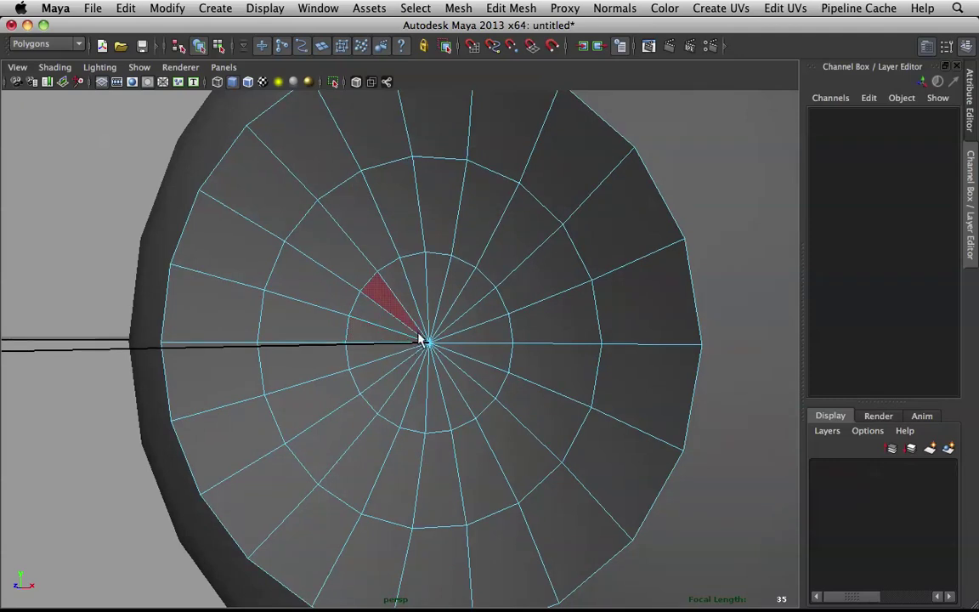
{"action": "double_click", "coordinate": [438, 367]}
{"action": "left_click_drag", "start_coordinate": [443, 325], "coordinate": [340, 382], "text": "alt"}
{"action": "key", "text": "w"}
{"action": "mouse_move", "coordinate": [275, 399]}
{"action": "left_mouse_down"}
{"action": "mouse_move", "coordinate": [334, 387]}
{"action": "mouse_move", "coordinate": [275, 400]}
{"action": "mouse_move", "coordinate": [312, 390]}
{"action": "mouse_move", "coordinate": [292, 397]}
{"action": "left_mouse_up"}
{"action": "key", "text": "w"}
{"action": "key", "text": "q"}
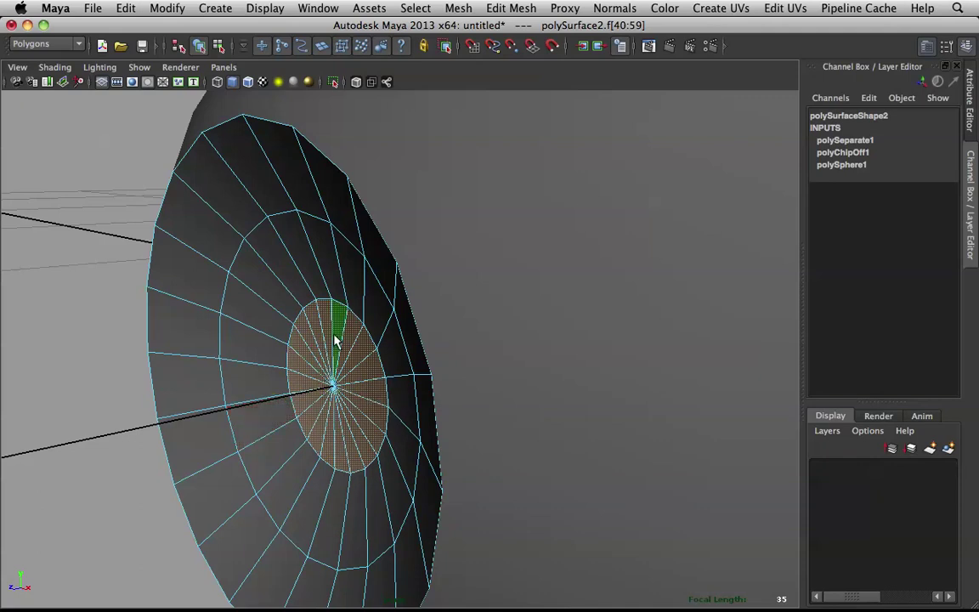
Step: Extrude the selected central faces slightly inward to form a small recessed step for the pupil
{"action": "right_click_drag", "start_coordinate": [334, 340], "coordinate": [335, 374], "text": "shift"}
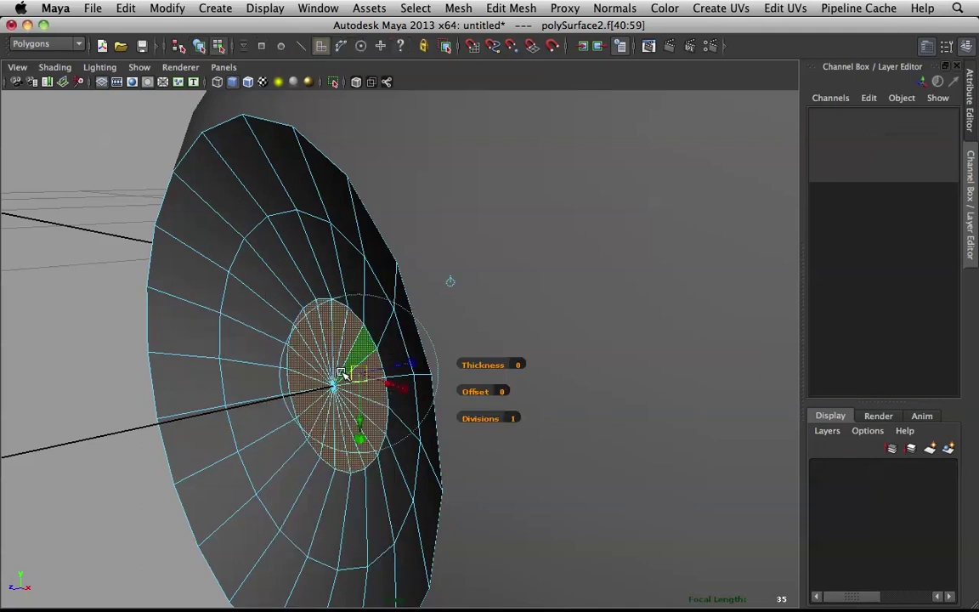
{"action": "left_click_drag", "start_coordinate": [361, 379], "coordinate": [366, 377]}
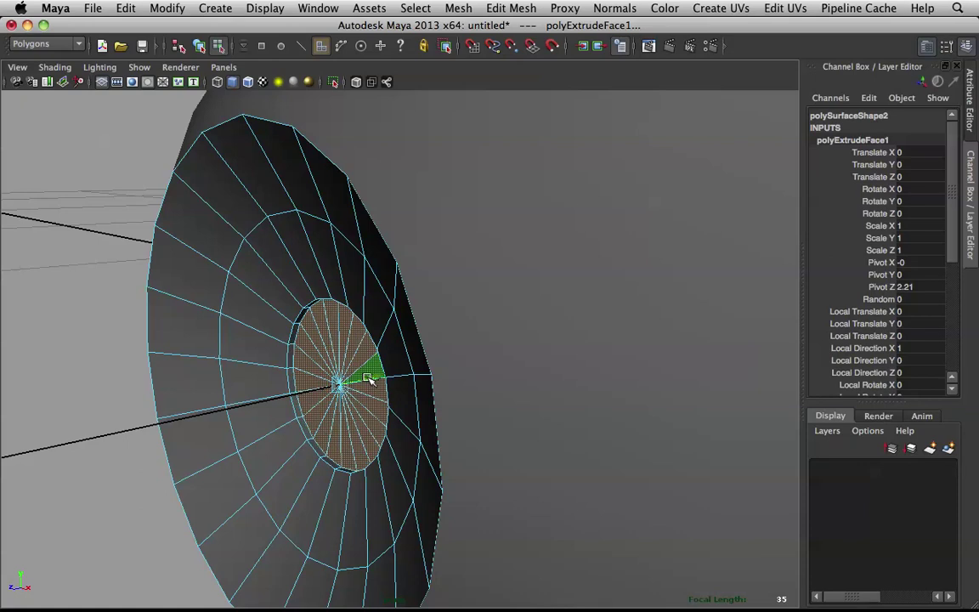
{"action": "key", "text": "w"}
{"action": "key", "text": "q"}
Step: Extract the extruded central faces from the inverted cap as a separate pupil disc
{"action": "right_click", "coordinate": [331, 333], "text": "shift"}
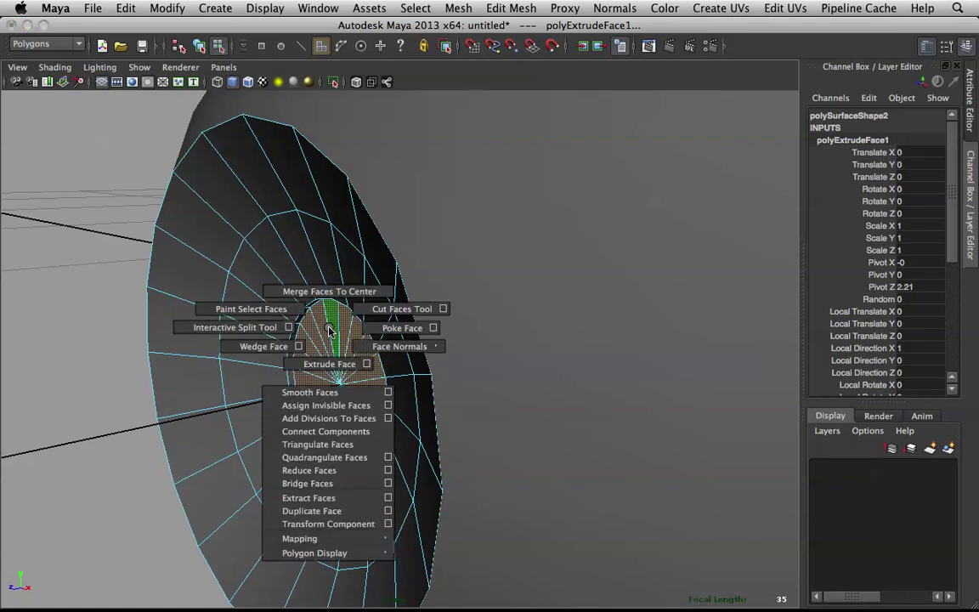
{"action": "left_click", "coordinate": [344, 499]}
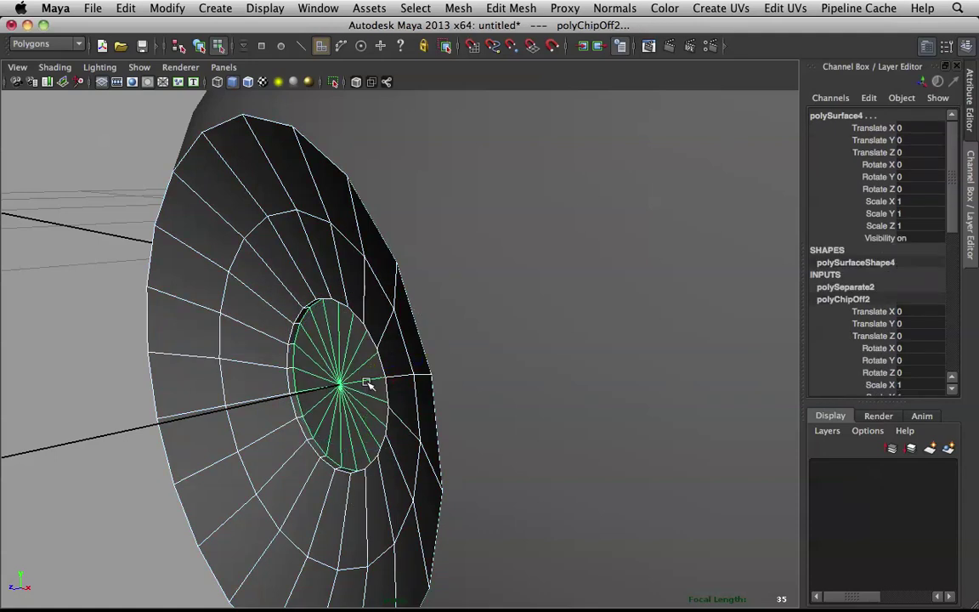
{"action": "scroll", "coordinate": [422, 343], "scroll_direction": "down", "scroll_amount": 5}
{"action": "scroll", "coordinate": [404, 345], "scroll_direction": "up", "scroll_amount": 3}
{"action": "scroll", "coordinate": [404, 345], "scroll_direction": "down", "scroll_amount": 2}
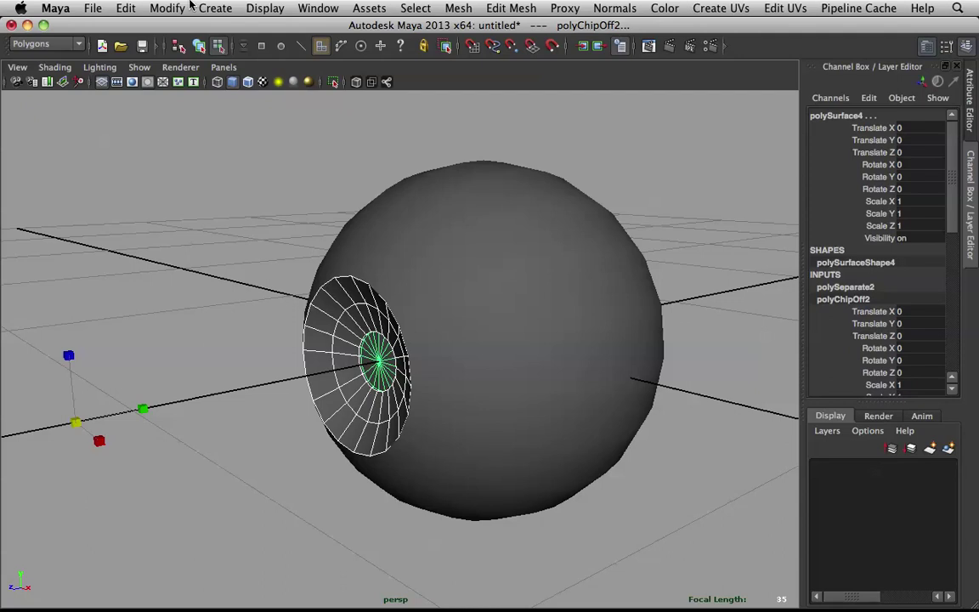
Step: Center the pivot of the extracted pupil disc on its own geometry
{"action": "left_click", "coordinate": [170, 10]}
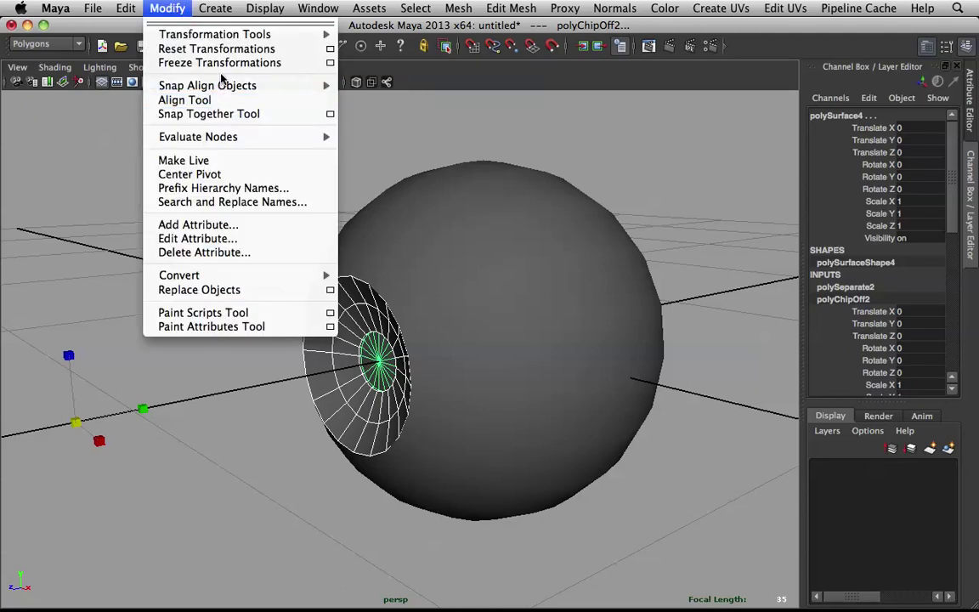
{"action": "mouse_move", "coordinate": [229, 142]}
{"action": "left_click", "coordinate": [236, 174]}
{"action": "right_click_drag", "start_coordinate": [237, 179], "coordinate": [280, 399], "text": "alt"}
{"action": "left_click_drag", "start_coordinate": [320, 398], "coordinate": [395, 383]}
{"action": "key", "text": "z"}
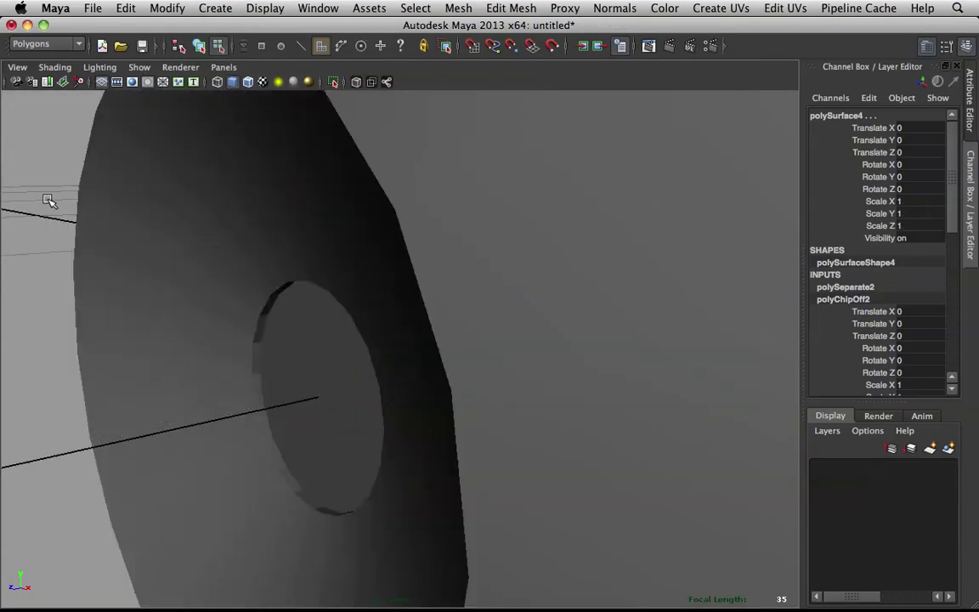
Step: Select only the pupil disc in object mode and scale it up uniformly to about 1.685
{"action": "left_click", "coordinate": [48, 200]}
{"action": "right_click_drag", "start_coordinate": [295, 331], "coordinate": [365, 313]}
{"action": "left_click_drag", "start_coordinate": [344, 384], "coordinate": [416, 397]}
{"action": "key", "text": "z"}
{"action": "left_click_drag", "start_coordinate": [319, 396], "coordinate": [432, 363]}
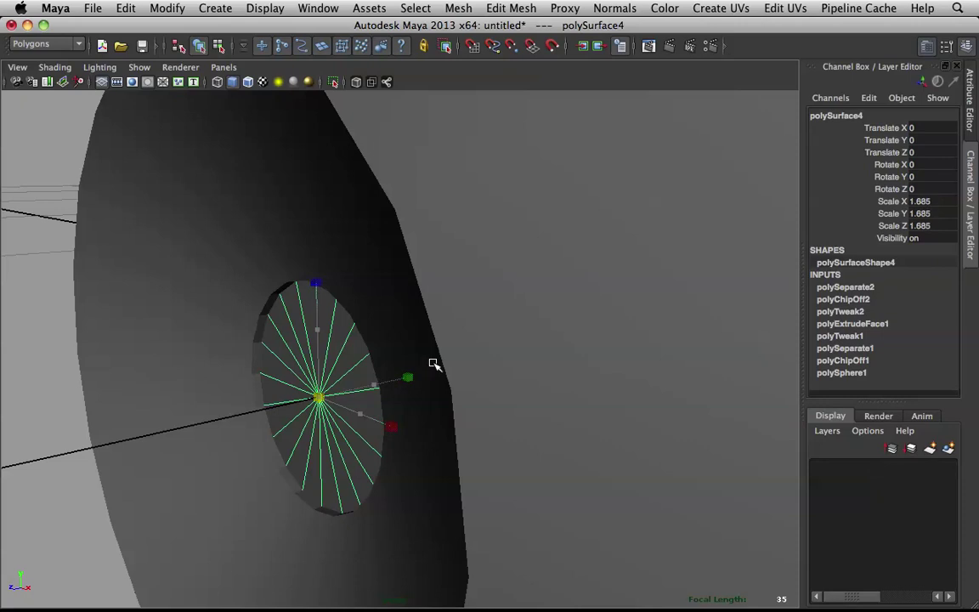
Step: Select the concave iris piece together with the eyeball sphere and combine them into one mesh
{"action": "right_click_drag", "start_coordinate": [433, 363], "coordinate": [221, 311], "text": "alt"}
{"action": "left_click", "coordinate": [204, 316]}
{"action": "left_click", "coordinate": [327, 274]}
{"action": "mouse_move", "coordinate": [415, 279]}
{"action": "left_mouse_down", "text": "alt"}
{"action": "mouse_move", "coordinate": [466, 277]}
{"action": "mouse_move", "coordinate": [412, 270]}
{"action": "left_mouse_up", "text": "alt"}
{"action": "left_click_drag", "start_coordinate": [489, 254], "coordinate": [465, 263], "text": "alt"}
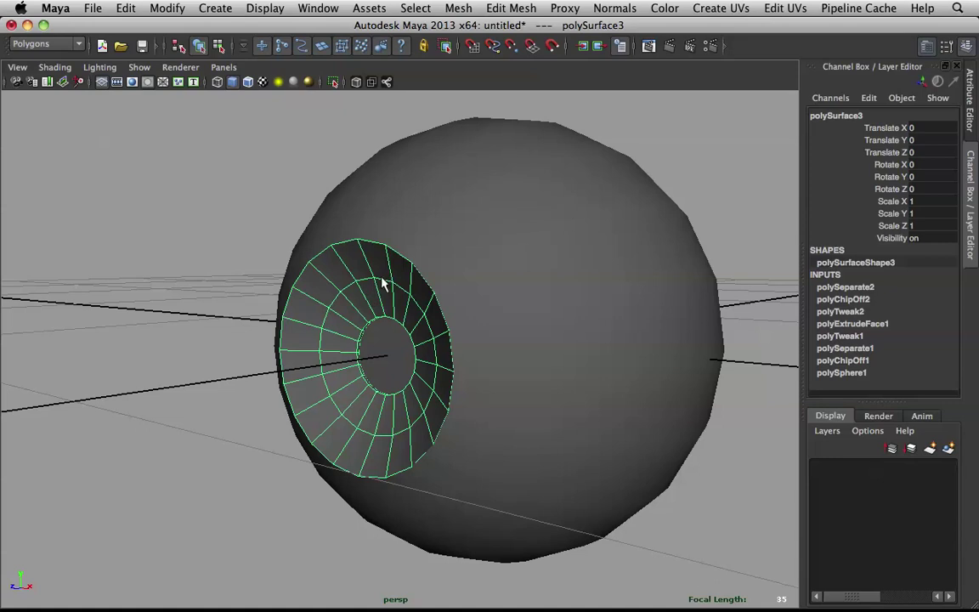
{"action": "mouse_move", "coordinate": [368, 289]}
{"action": "left_mouse_down", "text": "alt"}
{"action": "mouse_move", "coordinate": [500, 303]}
{"action": "mouse_move", "coordinate": [376, 274]}
{"action": "left_mouse_up", "text": "alt"}
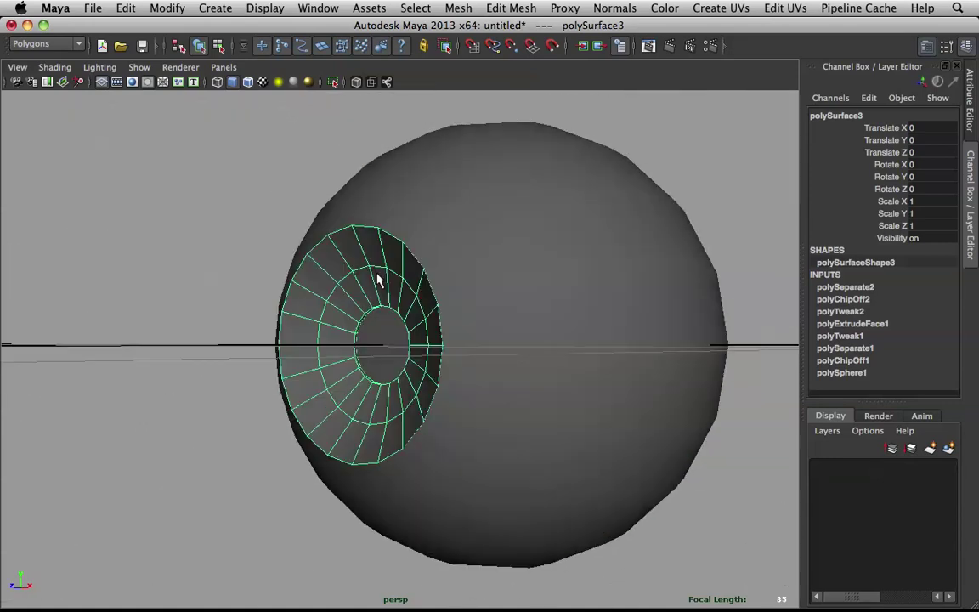
{"action": "left_click", "coordinate": [477, 240]}
{"action": "right_click", "coordinate": [473, 223], "text": "shift"}
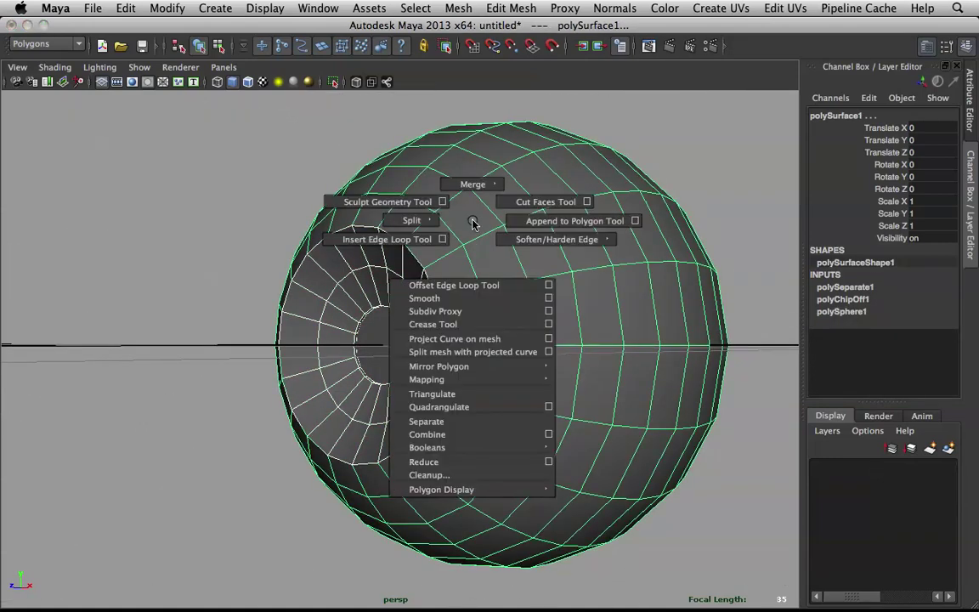
{"action": "right_click_drag", "start_coordinate": [473, 223], "coordinate": [476, 434], "text": "shift"}
Step: Change the combined mesh to vertex selection and select the ring of vertices along the seam between iris and eyeball
{"action": "left_click_drag", "start_coordinate": [429, 256], "coordinate": [532, 192], "text": "alt"}
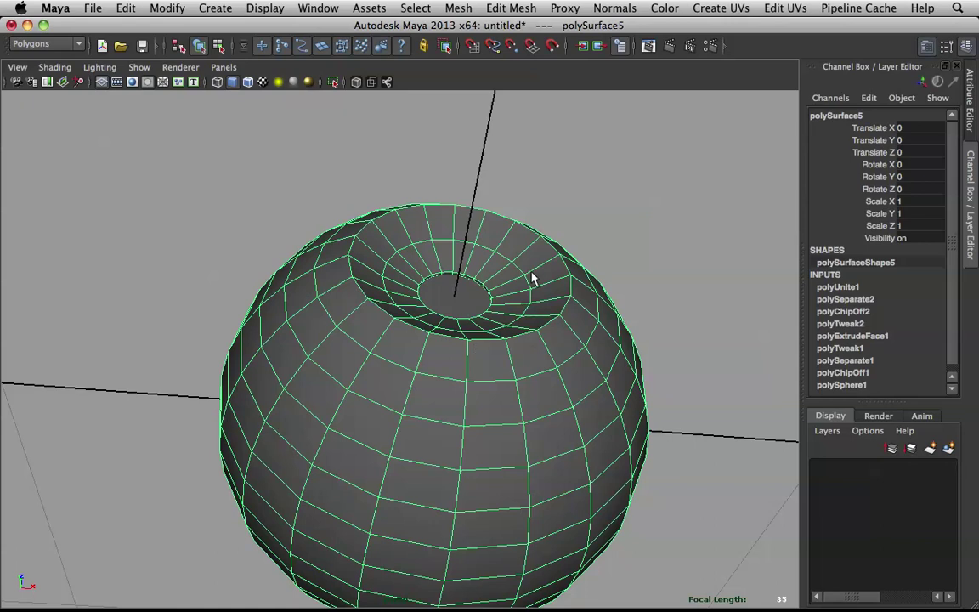
{"action": "right_click", "coordinate": [406, 231]}
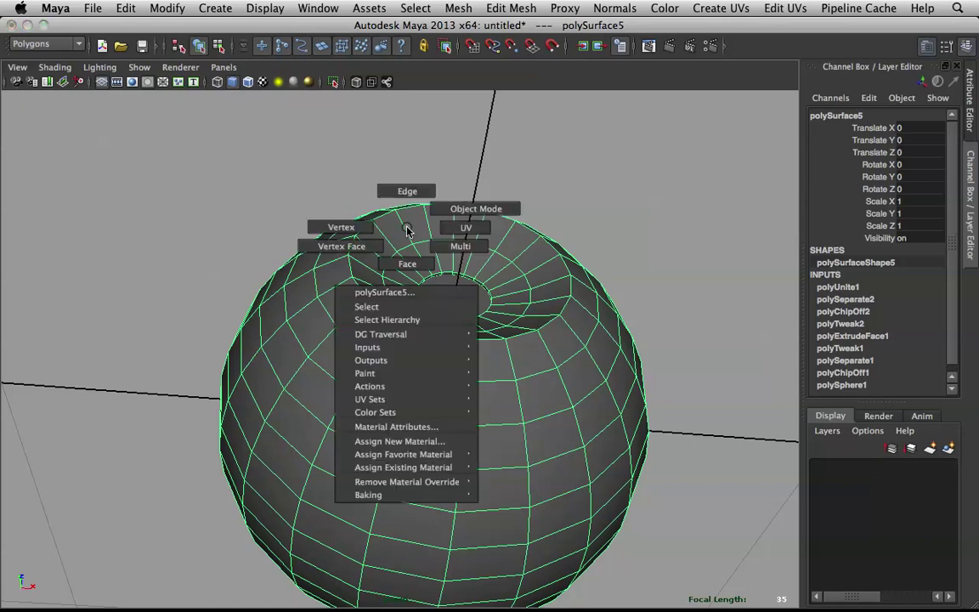
{"action": "left_click", "coordinate": [341, 227]}
{"action": "left_click_drag", "start_coordinate": [405, 227], "coordinate": [387, 184], "text": "alt"}
{"action": "left_click_drag", "start_coordinate": [292, 183], "coordinate": [395, 290]}
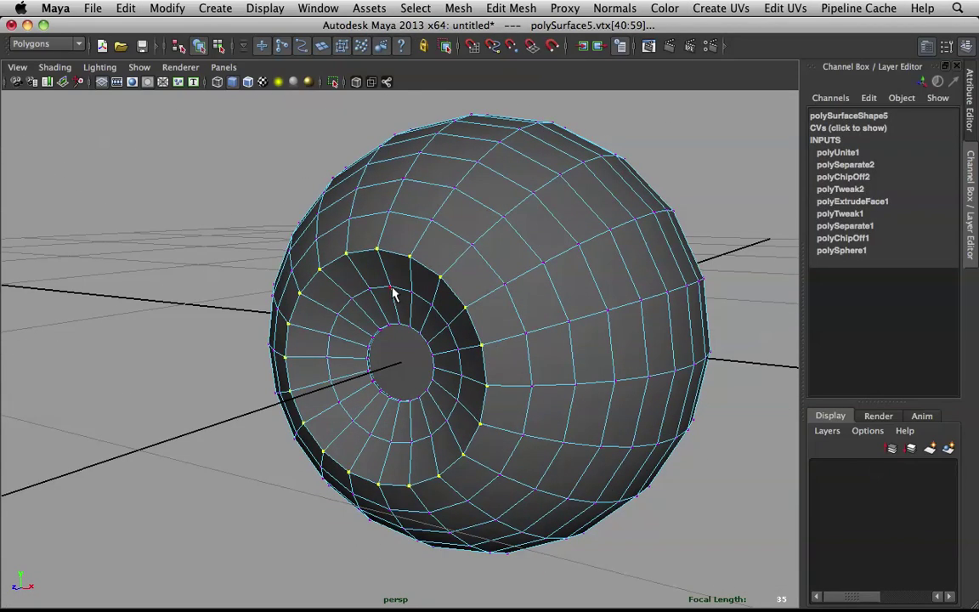
Step: Merge the selected seam vertices and return the eyeball mesh to object selection
{"action": "right_click", "coordinate": [394, 291], "text": "shift"}
{"action": "right_click_drag", "start_coordinate": [393, 290], "coordinate": [431, 242], "text": "shift"}
{"action": "right_click_drag", "start_coordinate": [385, 280], "coordinate": [465, 240]}
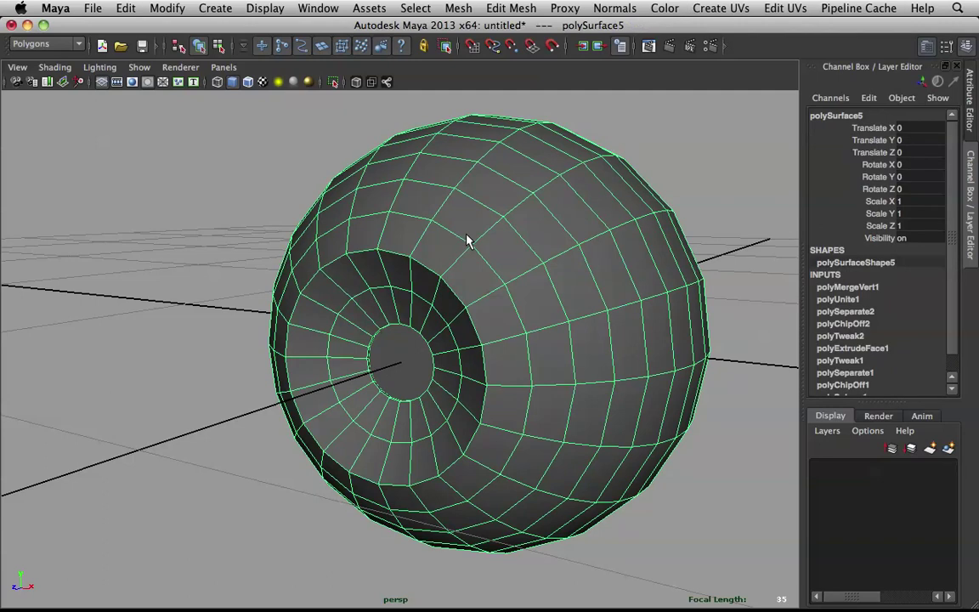
Step: Change the eyeball mesh to face selection and select every face of the concave iris, from the ring around the pupil out to the rim
{"action": "left_click", "coordinate": [253, 242]}
{"action": "left_click_drag", "start_coordinate": [253, 242], "coordinate": [319, 279], "text": "alt"}
{"action": "scroll", "coordinate": [230, 252], "scroll_direction": "up", "scroll_amount": 5}
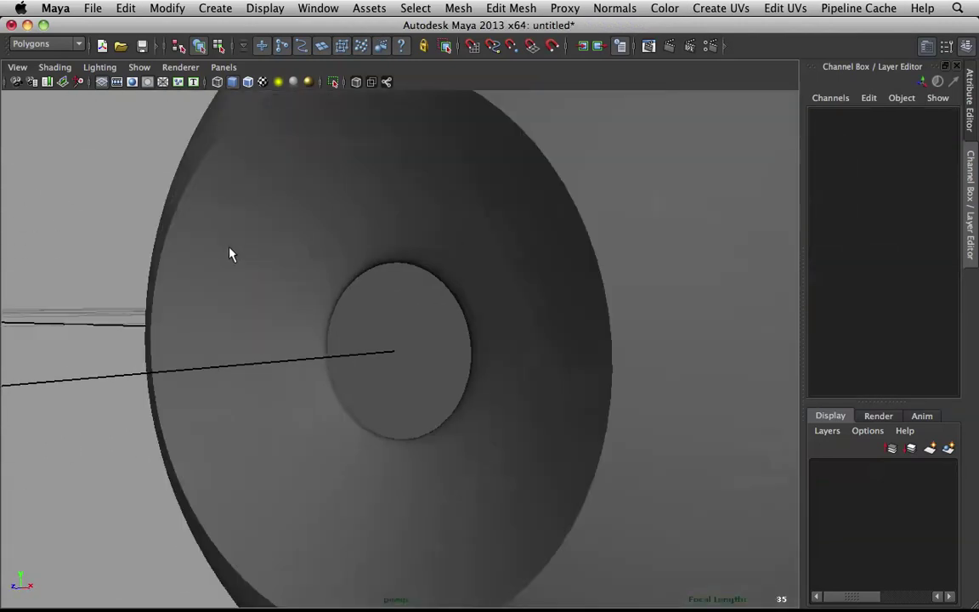
{"action": "left_click_drag", "start_coordinate": [227, 252], "coordinate": [260, 264], "text": "alt"}
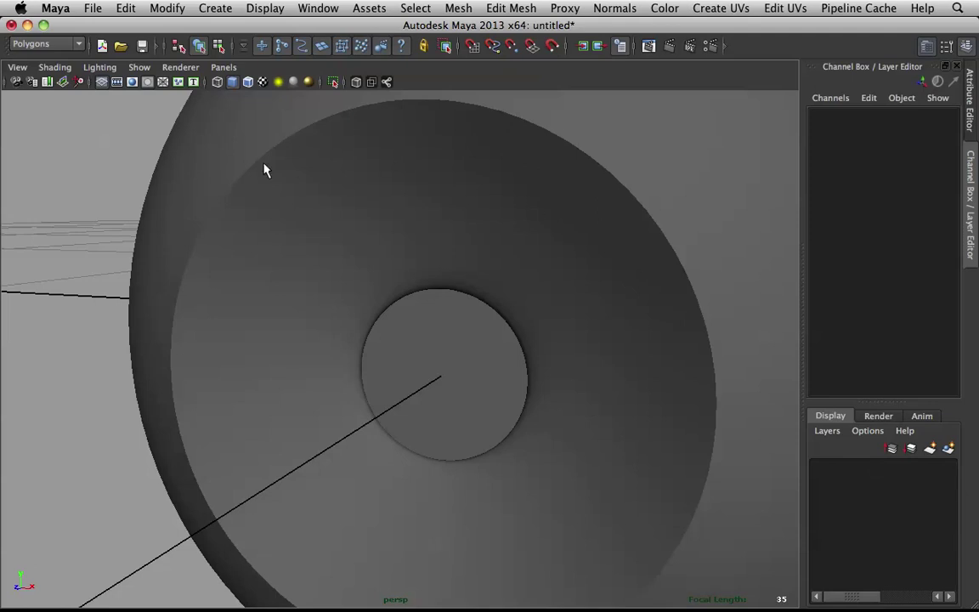
{"action": "left_click", "coordinate": [300, 226]}
{"action": "right_click_drag", "start_coordinate": [298, 187], "coordinate": [286, 219]}
{"action": "left_click", "coordinate": [363, 246]}
{"action": "left_click", "coordinate": [406, 293]}
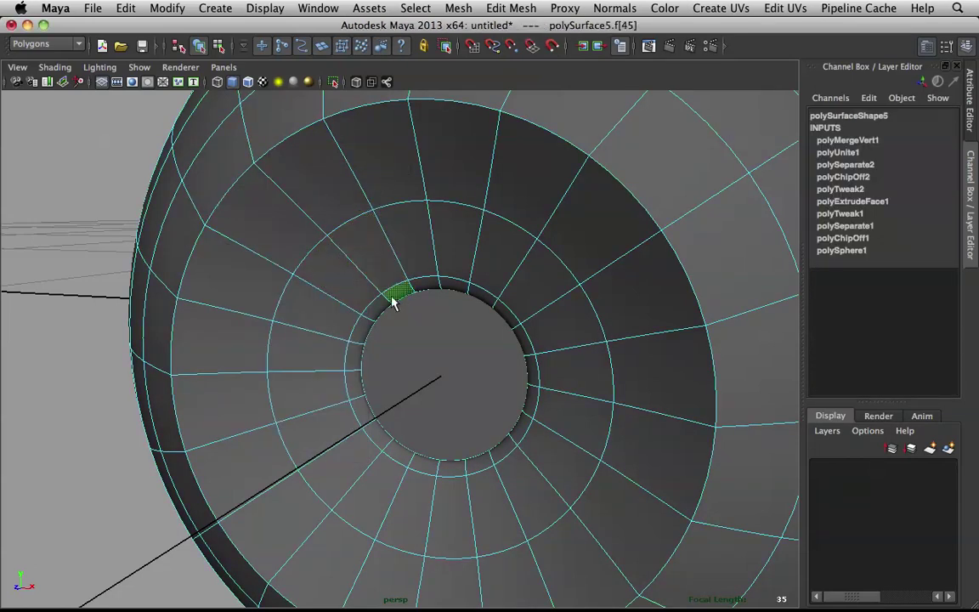
{"action": "double_click", "coordinate": [375, 300], "text": "shift"}
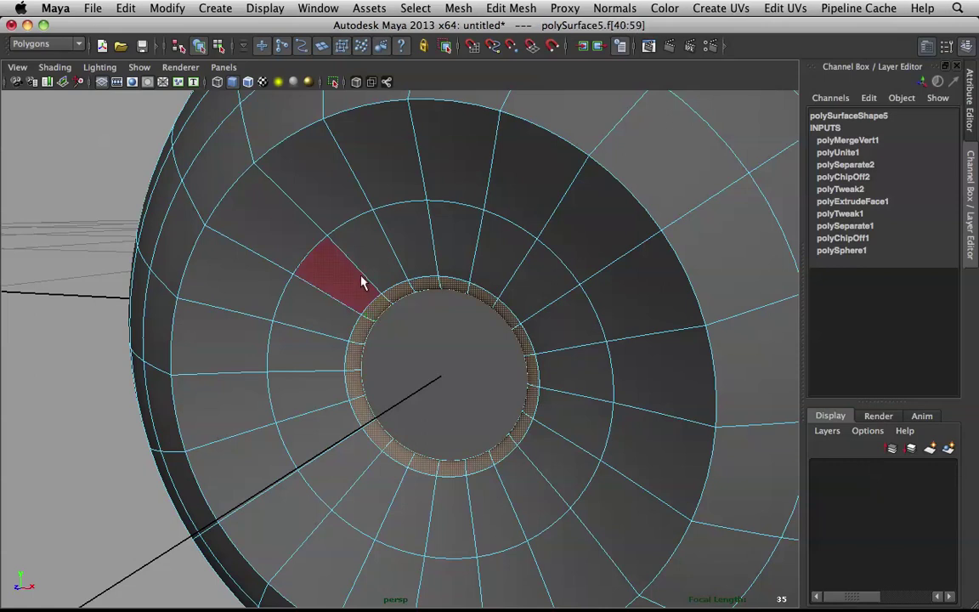
{"action": "key", "text": "shift+period"}
{"action": "key", "text": "shift+period"}
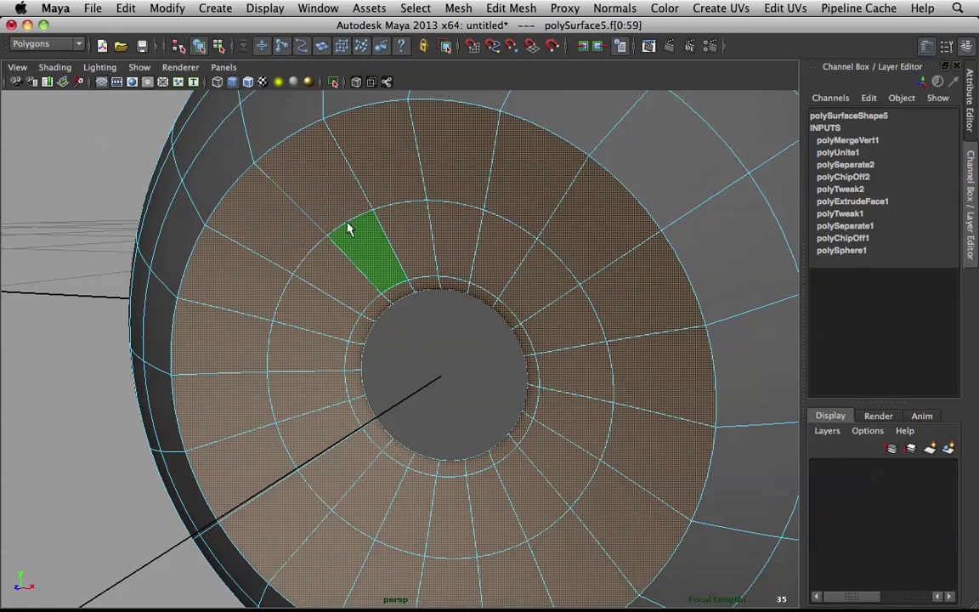
Step: Reverse the normals of the selected iris faces and return the eyeball mesh to object selection
{"action": "right_click_drag", "start_coordinate": [348, 226], "coordinate": [378, 236], "text": "shift"}
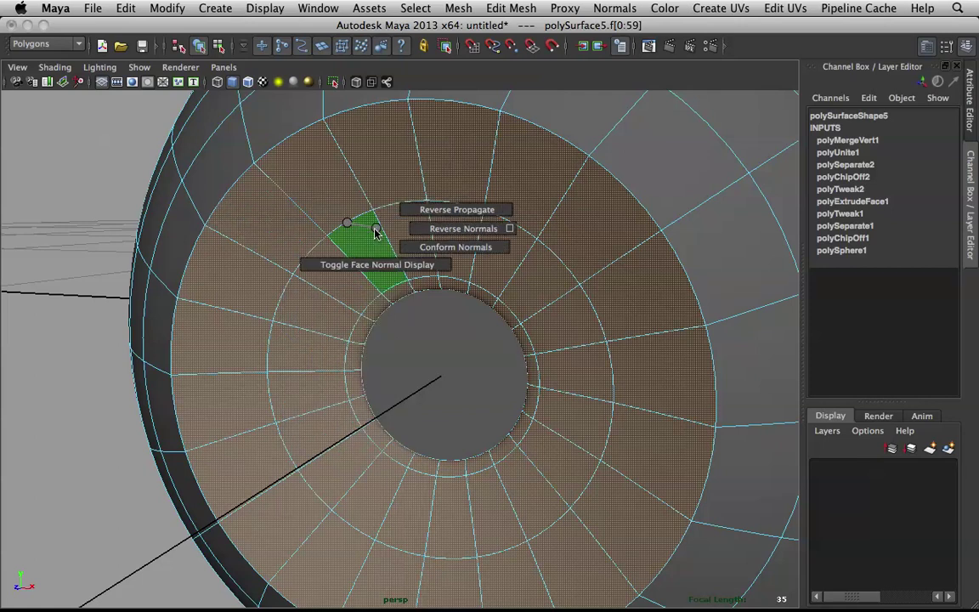
{"action": "right_click_drag", "start_coordinate": [377, 233], "coordinate": [338, 343], "text": "shift"}
{"action": "left_click", "coordinate": [239, 297]}
{"action": "right_click_drag", "start_coordinate": [363, 281], "coordinate": [425, 242]}
{"action": "left_click", "coordinate": [346, 119]}
{"action": "left_click_drag", "start_coordinate": [324, 272], "coordinate": [292, 262], "text": "alt"}
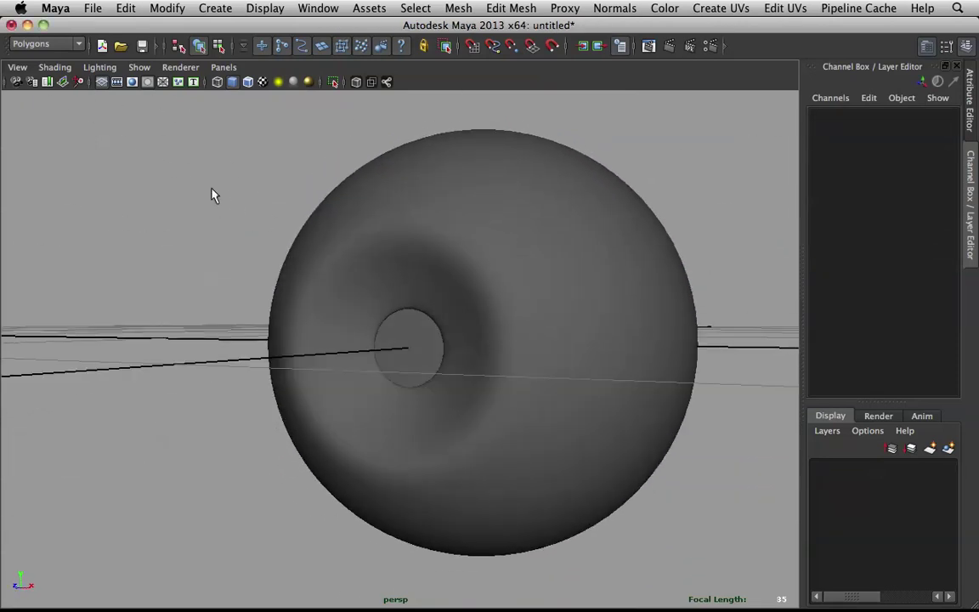
{"action": "left_click_drag", "start_coordinate": [244, 205], "coordinate": [266, 197], "text": "alt"}
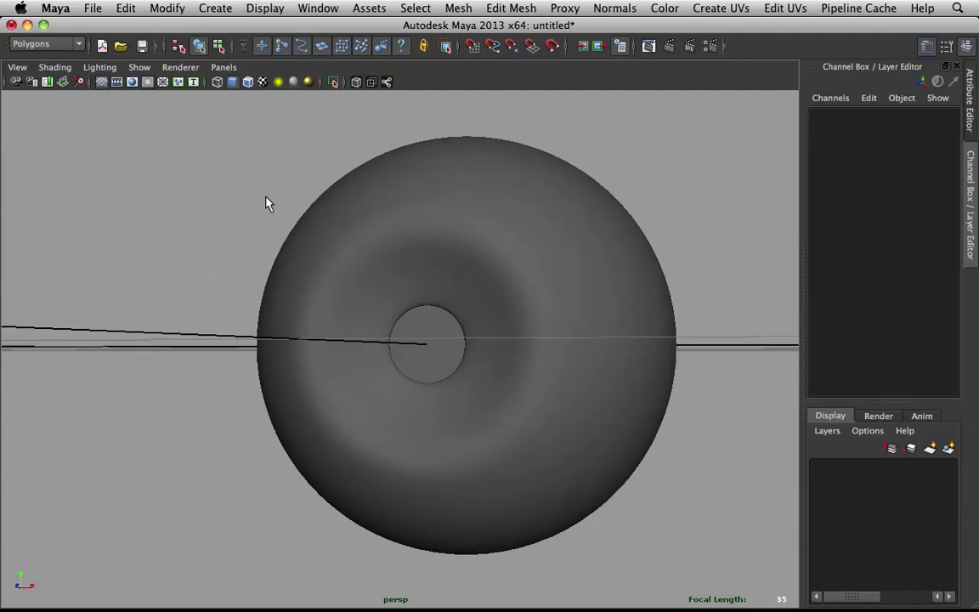
{"action": "left_click_drag", "start_coordinate": [308, 279], "coordinate": [360, 226], "text": "alt"}
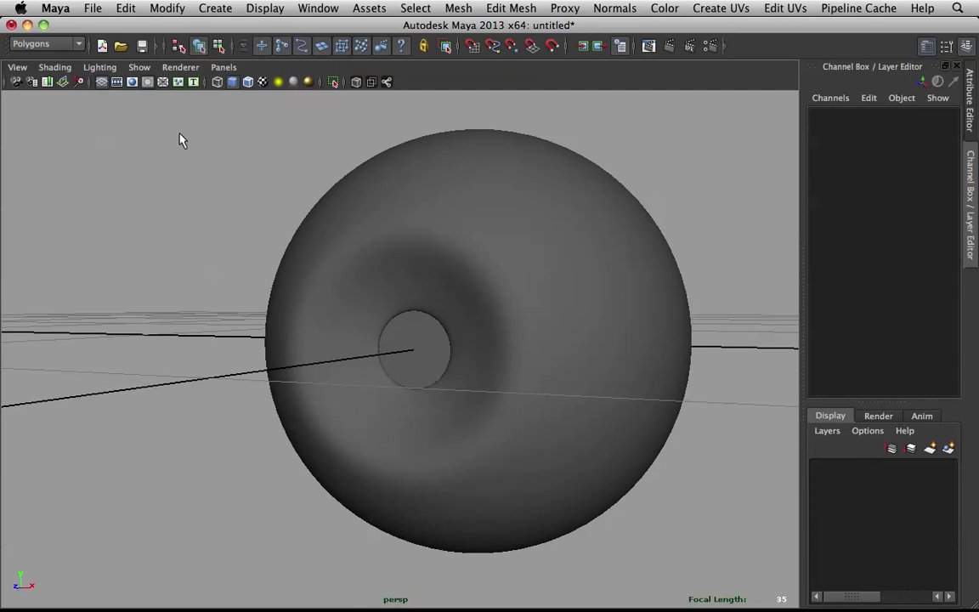
Step: Turn on backface culling in the viewport and select the pupil disc
{"action": "left_click", "coordinate": [56, 67]}
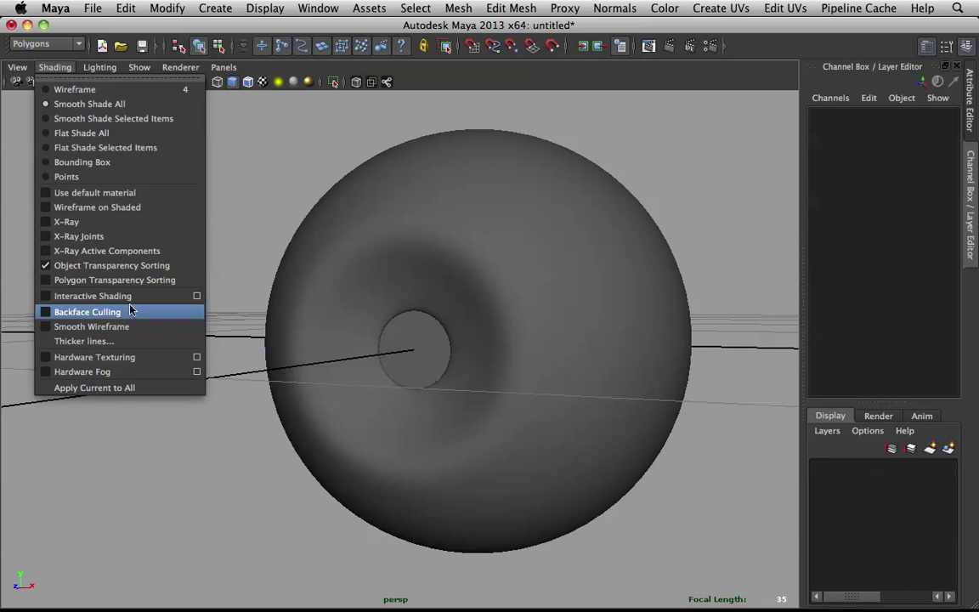
{"action": "left_click", "coordinate": [86, 314]}
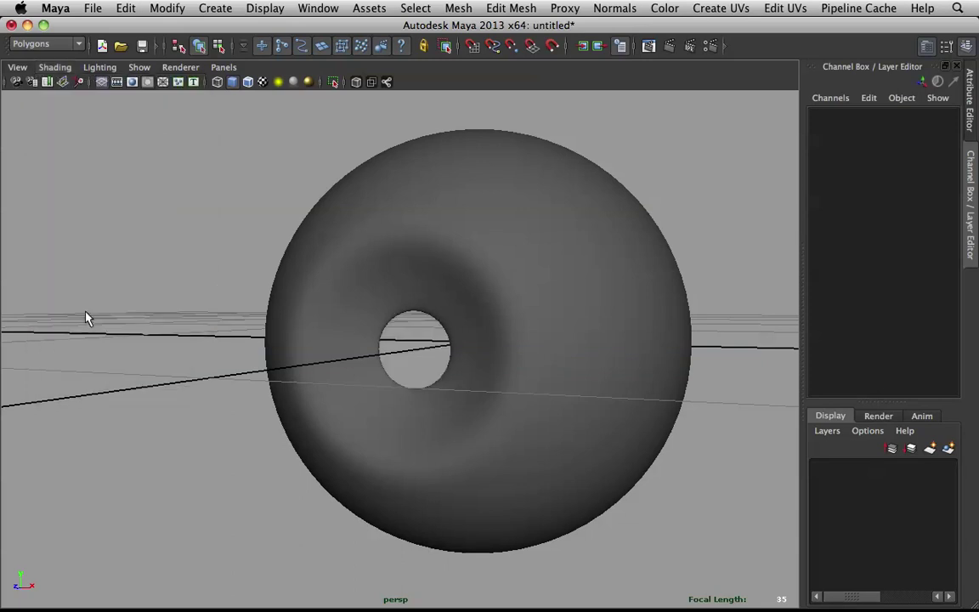
{"action": "left_click", "coordinate": [414, 354]}
{"action": "mouse_move", "coordinate": [437, 345]}
{"action": "left_mouse_down", "text": "alt"}
{"action": "mouse_move", "coordinate": [385, 321]}
{"action": "mouse_move", "coordinate": [506, 328]}
{"action": "mouse_move", "coordinate": [485, 343]}
{"action": "mouse_move", "coordinate": [429, 353]}
{"action": "left_mouse_up", "text": "alt"}
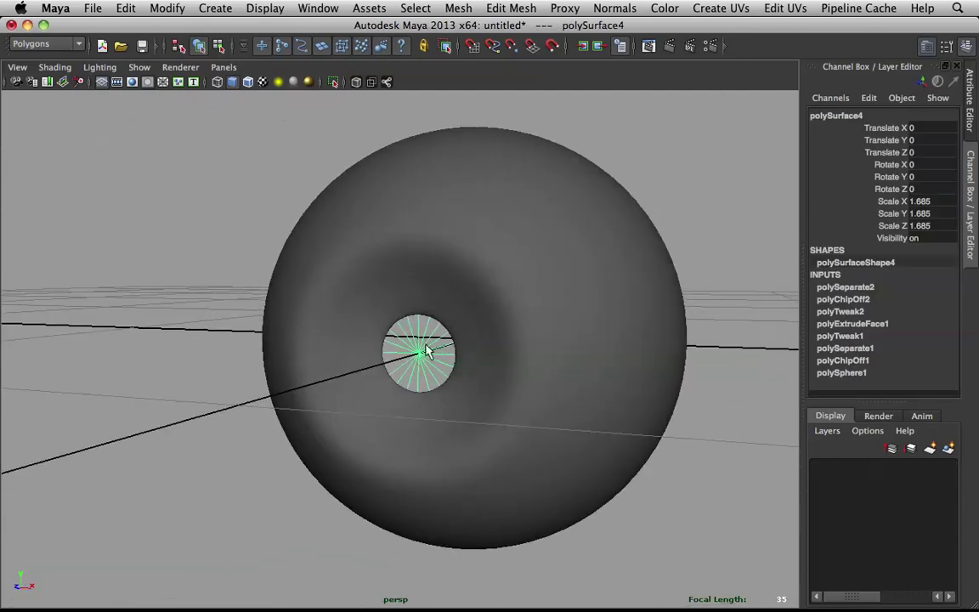
{"action": "left_click_drag", "start_coordinate": [370, 316], "coordinate": [456, 327], "text": "alt"}
{"action": "left_click_drag", "start_coordinate": [582, 319], "coordinate": [393, 325], "text": "alt"}
{"action": "scroll", "coordinate": [469, 341], "scroll_direction": "up", "scroll_amount": 5}
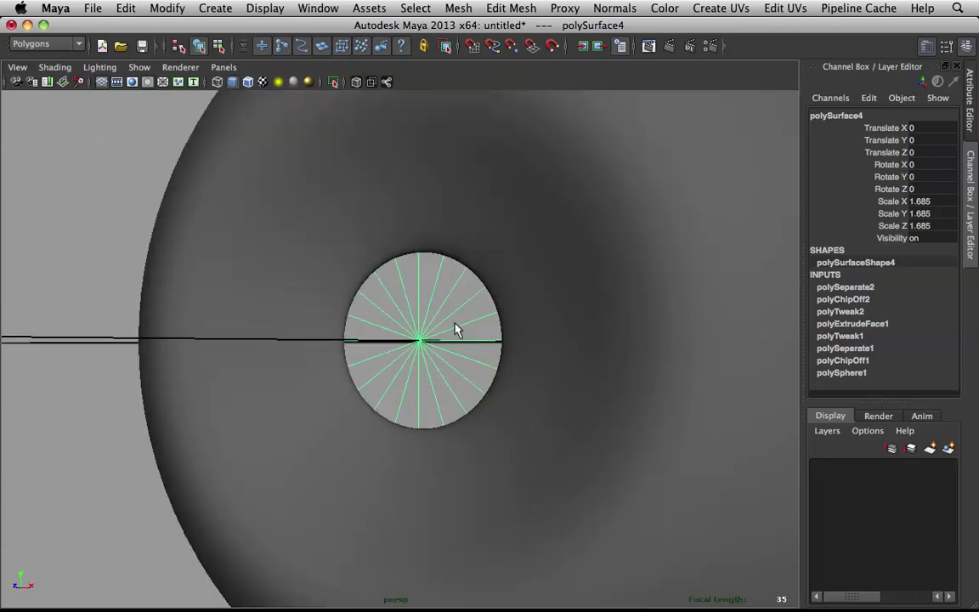
Step: Select all faces of the pupil disc, reverse their normals and clear the selection in object mode
{"action": "right_click", "coordinate": [415, 295], "text": "shift"}
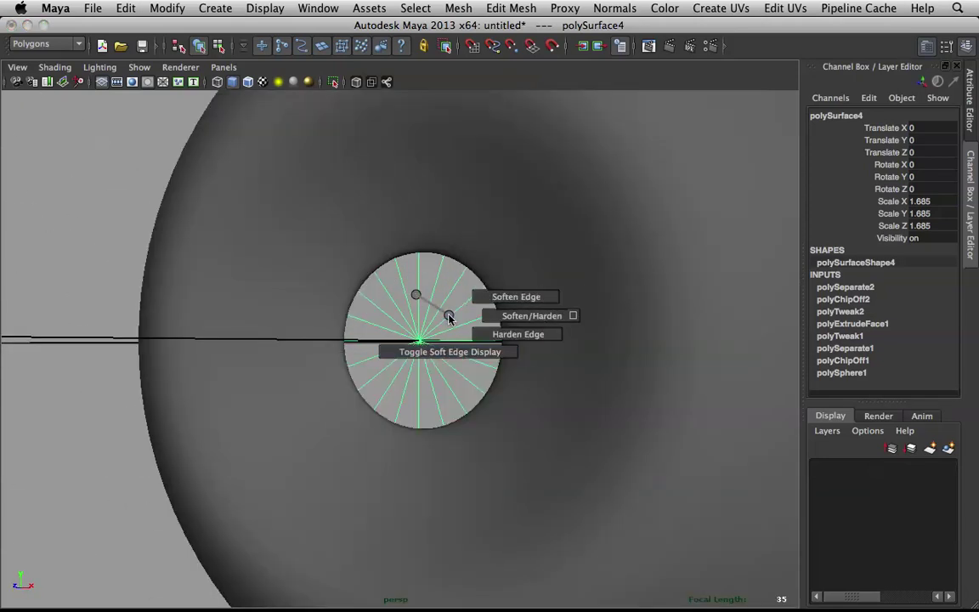
{"action": "right_click_drag", "start_coordinate": [414, 295], "coordinate": [416, 307]}
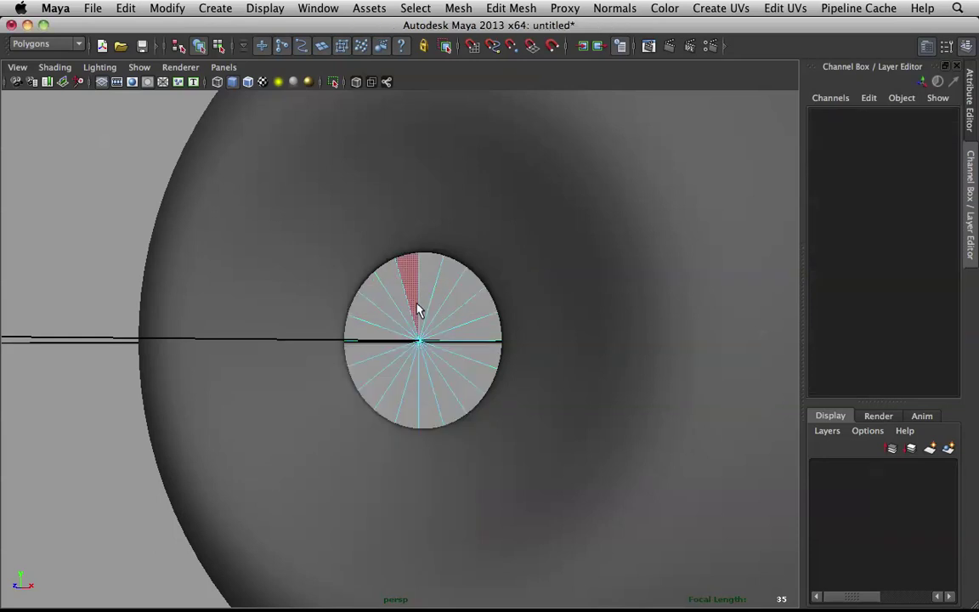
{"action": "left_click", "coordinate": [436, 316]}
{"action": "right_click", "coordinate": [435, 315], "text": "shift"}
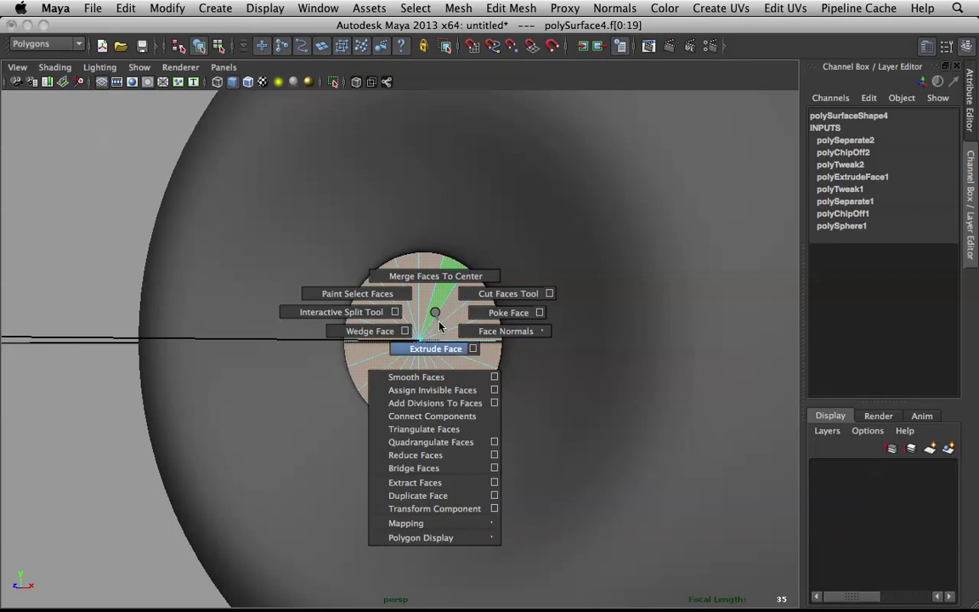
{"action": "right_click_drag", "start_coordinate": [435, 316], "coordinate": [517, 334], "text": "shift"}
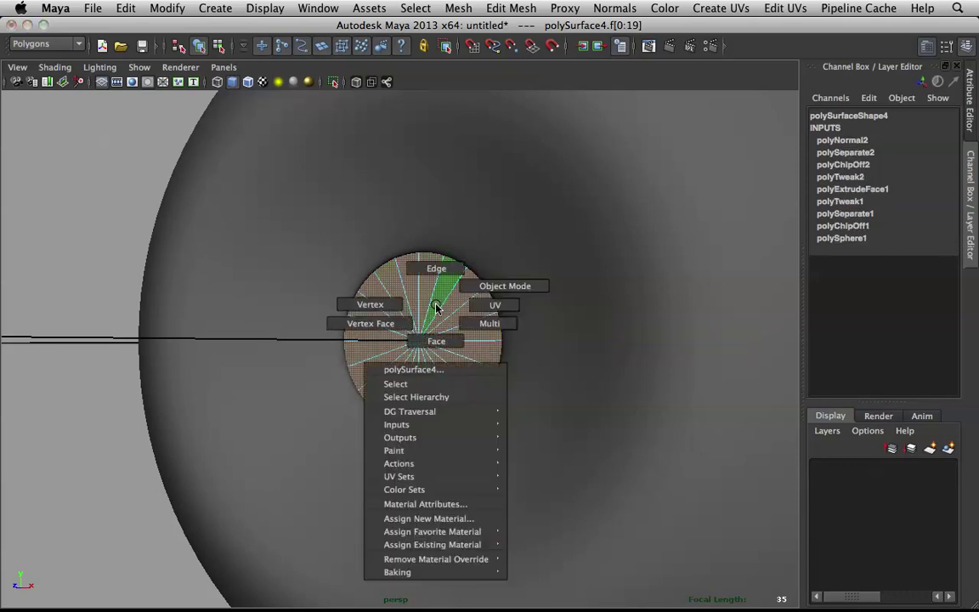
{"action": "scroll", "coordinate": [513, 258], "scroll_direction": "down", "scroll_amount": 5}
{"action": "left_click", "coordinate": [221, 306]}
Step: Examine the shading of the eyeball, iris and pupil disc from several angles
{"action": "scroll", "coordinate": [493, 283], "scroll_direction": "down", "scroll_amount": 6}
{"action": "left_click_drag", "start_coordinate": [494, 283], "coordinate": [428, 291], "text": "alt"}
{"action": "left_click", "coordinate": [429, 290]}
{"action": "scroll", "coordinate": [360, 251], "scroll_direction": "up", "scroll_amount": 3}
{"action": "scroll", "coordinate": [372, 261], "scroll_direction": "up", "scroll_amount": 3}
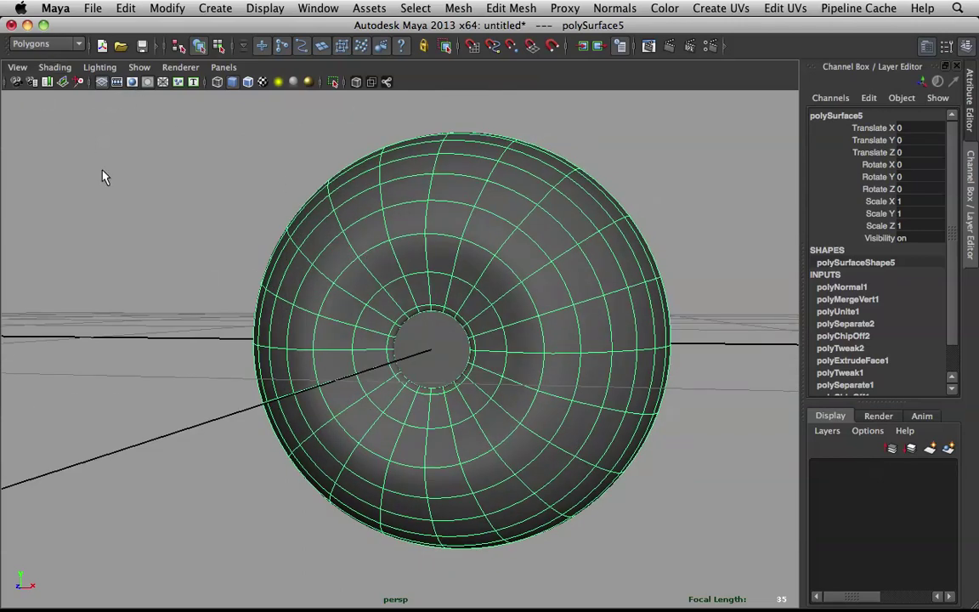
{"action": "left_click", "coordinate": [195, 223]}
{"action": "scroll", "coordinate": [480, 289], "scroll_direction": "down", "scroll_amount": 3}
{"action": "mouse_move", "coordinate": [295, 413]}
{"action": "left_mouse_down", "text": "alt"}
{"action": "mouse_move", "coordinate": [436, 355]}
{"action": "mouse_move", "coordinate": [242, 395]}
{"action": "mouse_move", "coordinate": [257, 428]}
{"action": "mouse_move", "coordinate": [292, 412]}
{"action": "left_mouse_up", "text": "alt"}
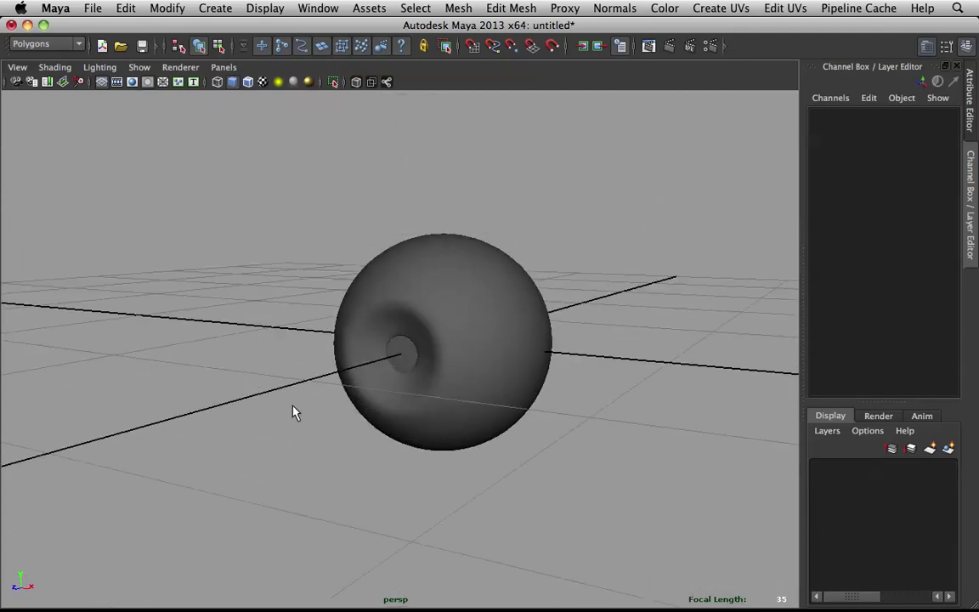
{"action": "scroll", "coordinate": [389, 324], "scroll_direction": "up", "scroll_amount": 5}
{"action": "left_click_drag", "start_coordinate": [389, 324], "coordinate": [477, 296], "text": "alt"}
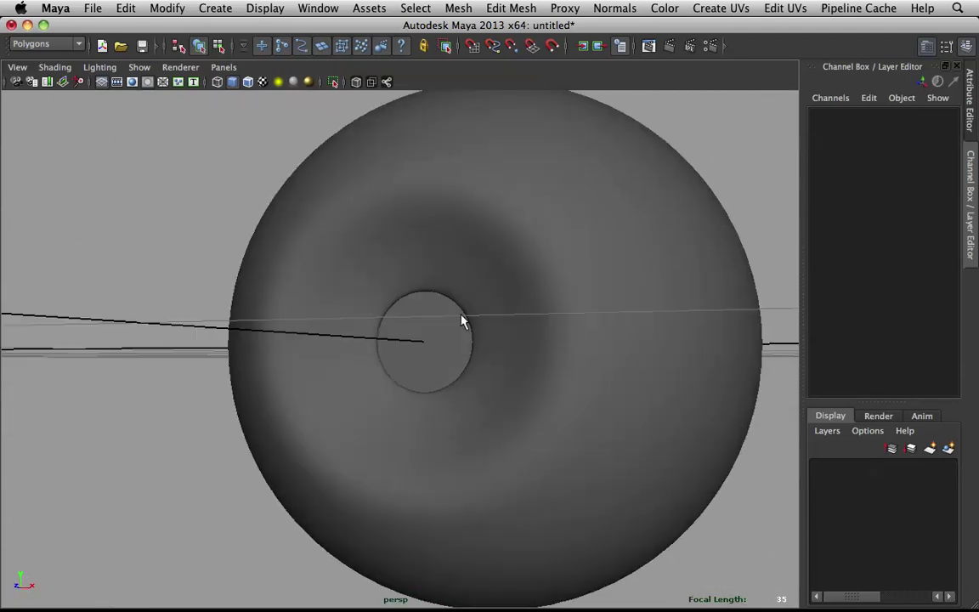
{"action": "left_click", "coordinate": [441, 344]}
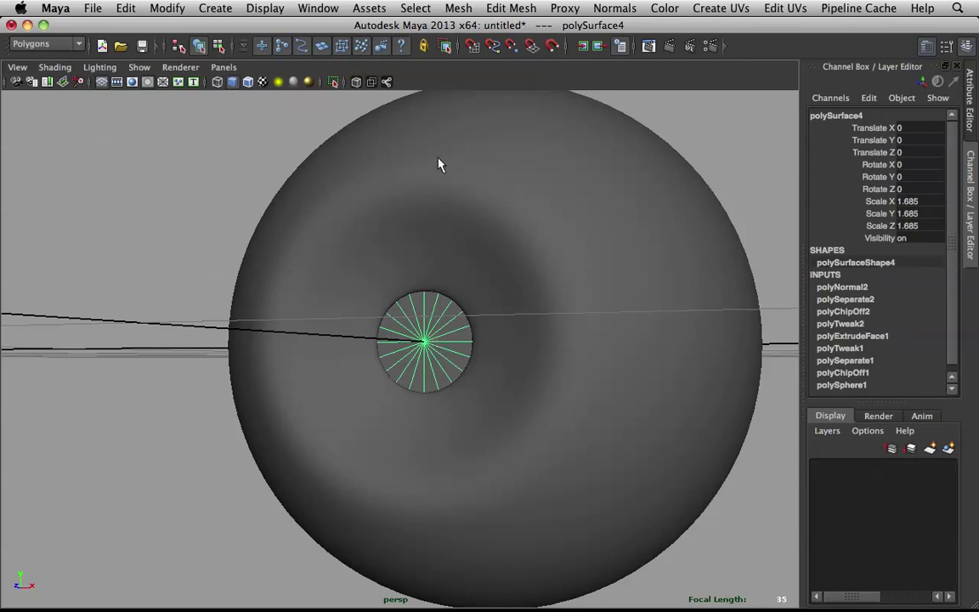
Step: Show the eyeball mesh unsmoothed and insert two edge loops close to the outer rim of the iris
{"action": "left_click", "coordinate": [427, 217]}
{"action": "scroll", "coordinate": [543, 213], "scroll_direction": "down", "scroll_amount": 2}
{"action": "left_click_drag", "start_coordinate": [543, 213], "coordinate": [462, 252], "text": "alt"}
{"action": "key", "text": "1"}
{"action": "scroll", "coordinate": [355, 231], "scroll_direction": "up", "scroll_amount": 3}
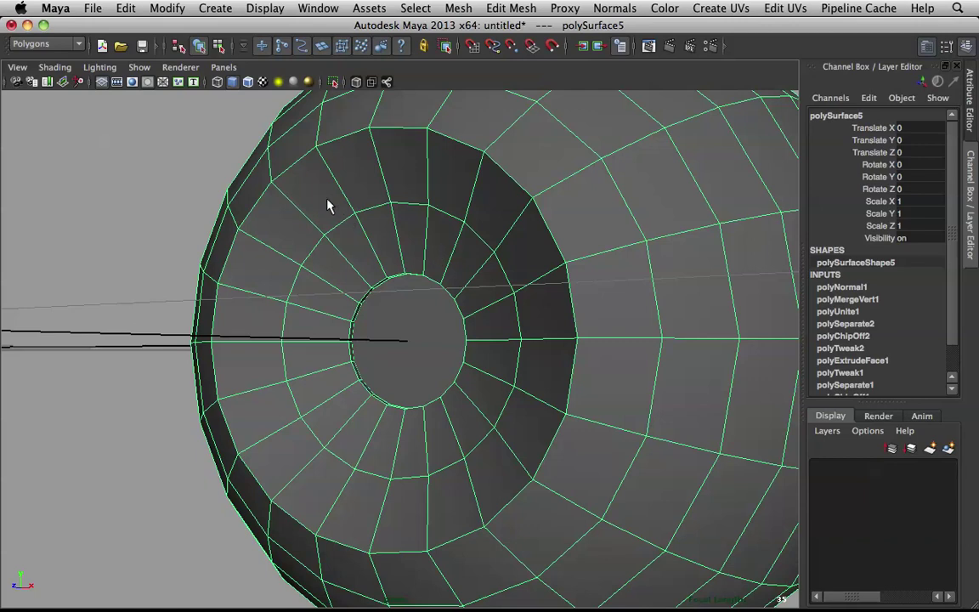
{"action": "right_click_drag", "start_coordinate": [327, 204], "coordinate": [294, 212], "text": "shift"}
{"action": "left_click", "coordinate": [295, 207]}
{"action": "left_click_drag", "start_coordinate": [282, 192], "coordinate": [284, 194]}
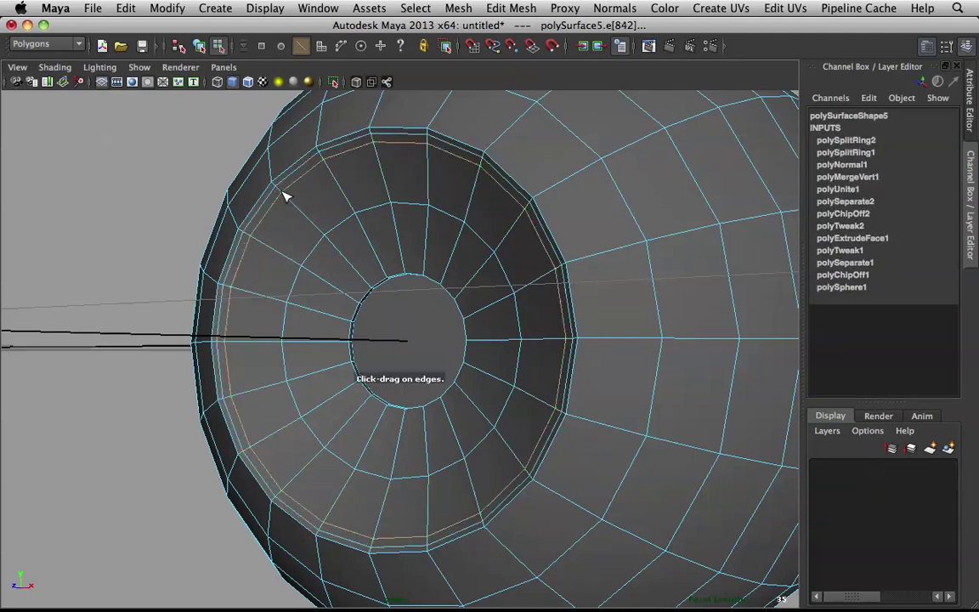
Step: Scale the inner of the two new edge loops outward toward the iris rim and return to object selection
{"action": "key", "text": "w"}
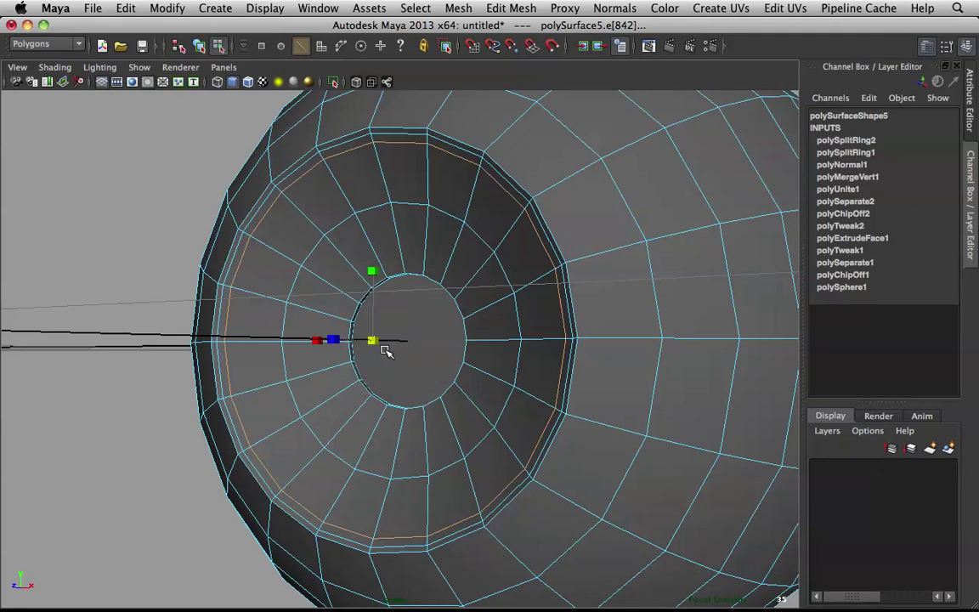
{"action": "left_click_drag", "start_coordinate": [375, 339], "coordinate": [387, 346]}
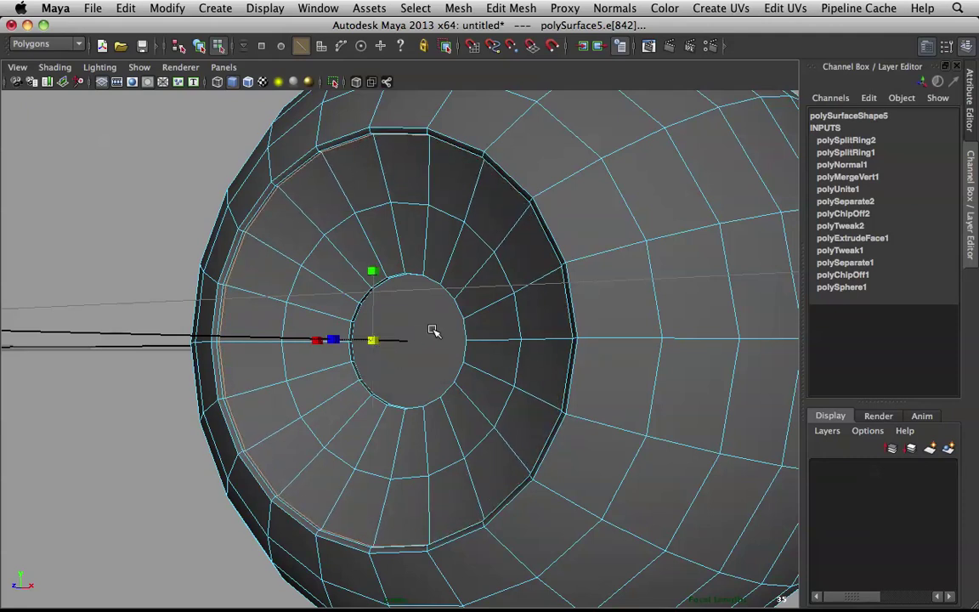
{"action": "scroll", "coordinate": [437, 322], "scroll_direction": "down", "scroll_amount": 5}
{"action": "left_click", "coordinate": [200, 262]}
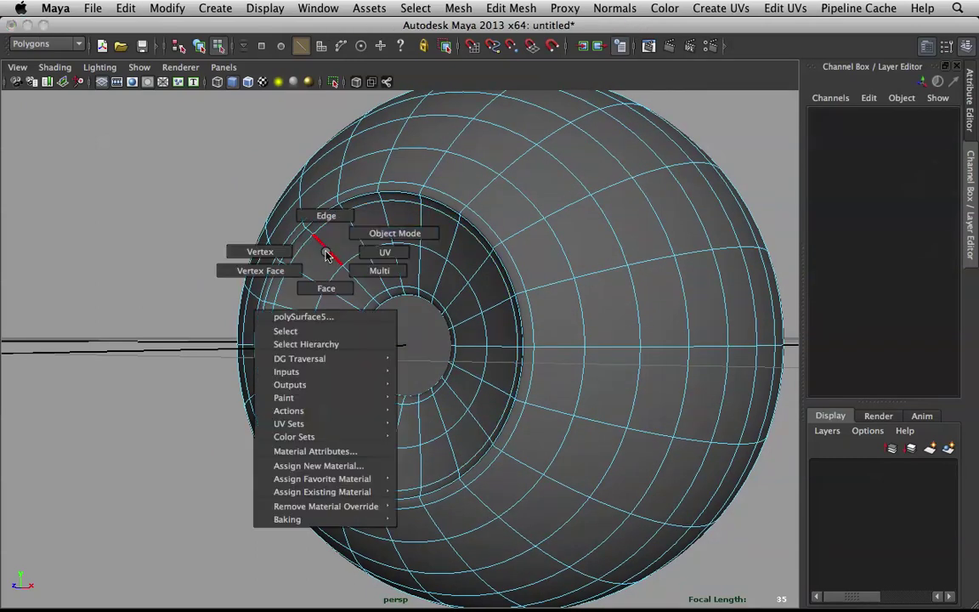
{"action": "right_click_drag", "start_coordinate": [325, 254], "coordinate": [395, 210]}
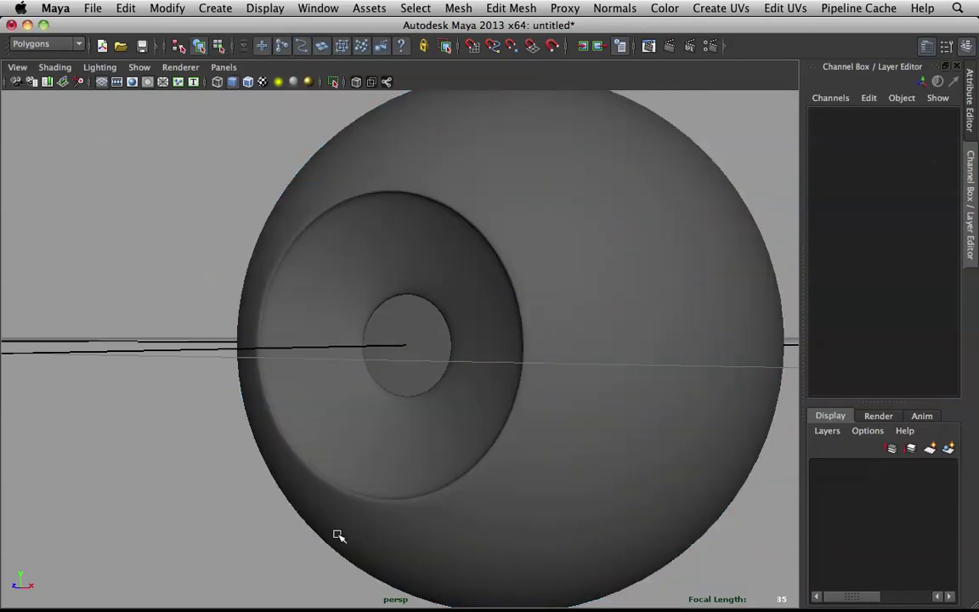
{"action": "left_click_drag", "start_coordinate": [406, 245], "coordinate": [323, 463], "text": "alt"}
Step: Select the edge loop just inside the iris rim, adjust its placement and return the eyeball mesh to object selection
{"action": "right_click_drag", "start_coordinate": [323, 467], "coordinate": [310, 430]}
{"action": "scroll", "coordinate": [316, 360], "scroll_direction": "up", "scroll_amount": 5}
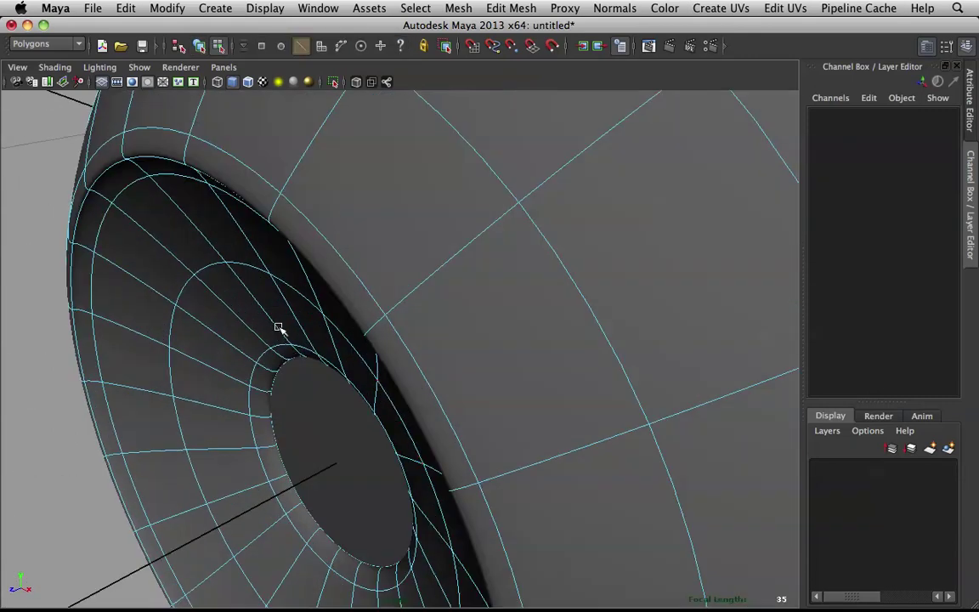
{"action": "left_click_drag", "start_coordinate": [317, 360], "coordinate": [374, 316], "text": "alt"}
{"action": "double_click", "coordinate": [157, 170]}
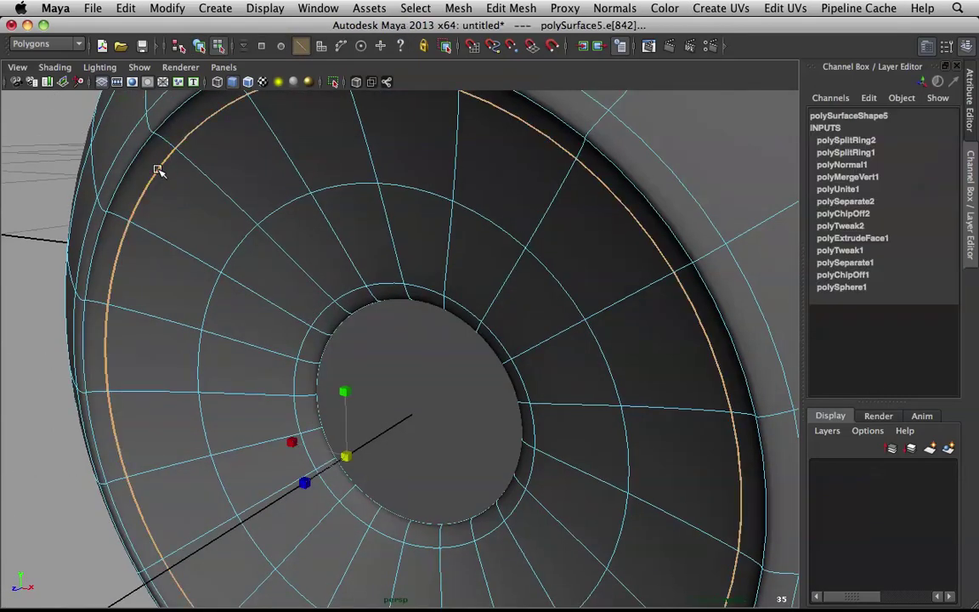
{"action": "left_click_drag", "start_coordinate": [180, 180], "coordinate": [276, 240], "text": "alt"}
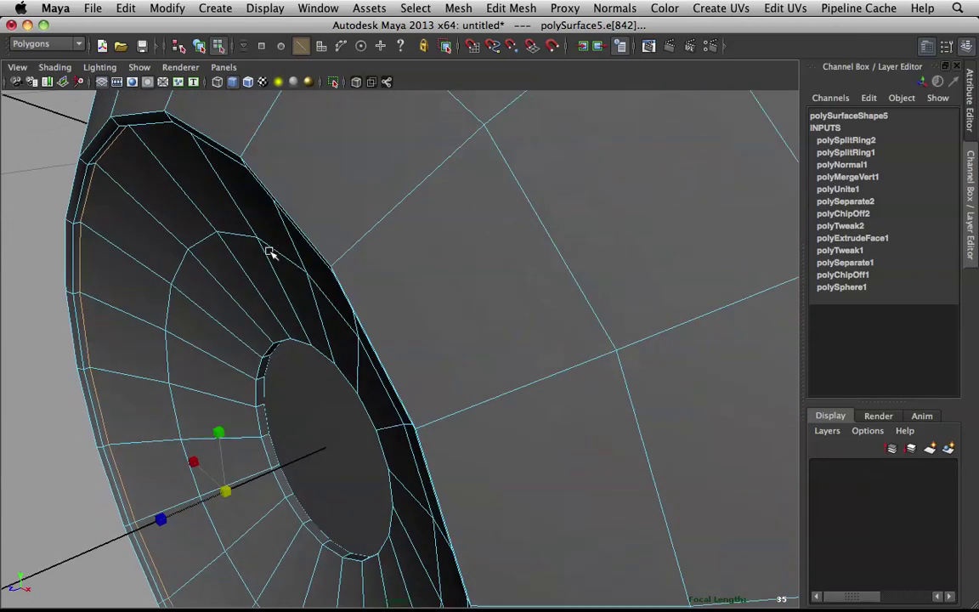
{"action": "left_click_drag", "start_coordinate": [189, 506], "coordinate": [55, 276]}
{"action": "left_click", "coordinate": [40, 247]}
{"action": "right_click_drag", "start_coordinate": [121, 210], "coordinate": [282, 147]}
Step: Insert two edge loops around the edge of the pupil opening and return the smoothed eyeball to object selection
{"action": "left_click_drag", "start_coordinate": [282, 147], "coordinate": [347, 163], "text": "alt"}
{"action": "left_click_drag", "start_coordinate": [418, 226], "coordinate": [390, 223], "text": "alt"}
{"action": "scroll", "coordinate": [364, 284], "scroll_direction": "up", "scroll_amount": 5}
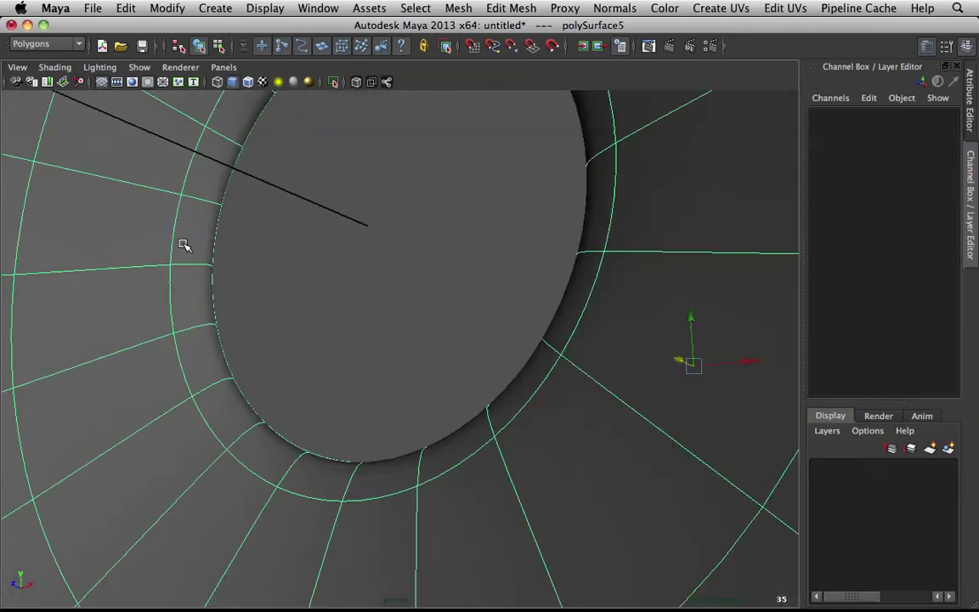
{"action": "left_click", "coordinate": [194, 245]}
{"action": "right_click_drag", "start_coordinate": [204, 221], "coordinate": [153, 213], "text": "shift"}
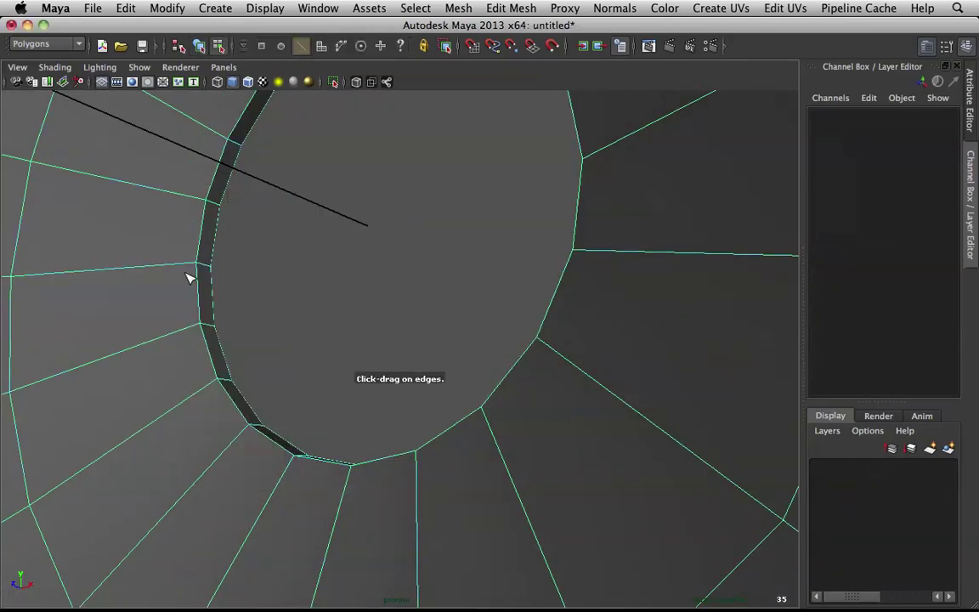
{"action": "left_click_drag", "start_coordinate": [190, 271], "coordinate": [206, 265]}
{"action": "key", "text": "3"}
{"action": "right_click_drag", "start_coordinate": [183, 264], "coordinate": [270, 225]}
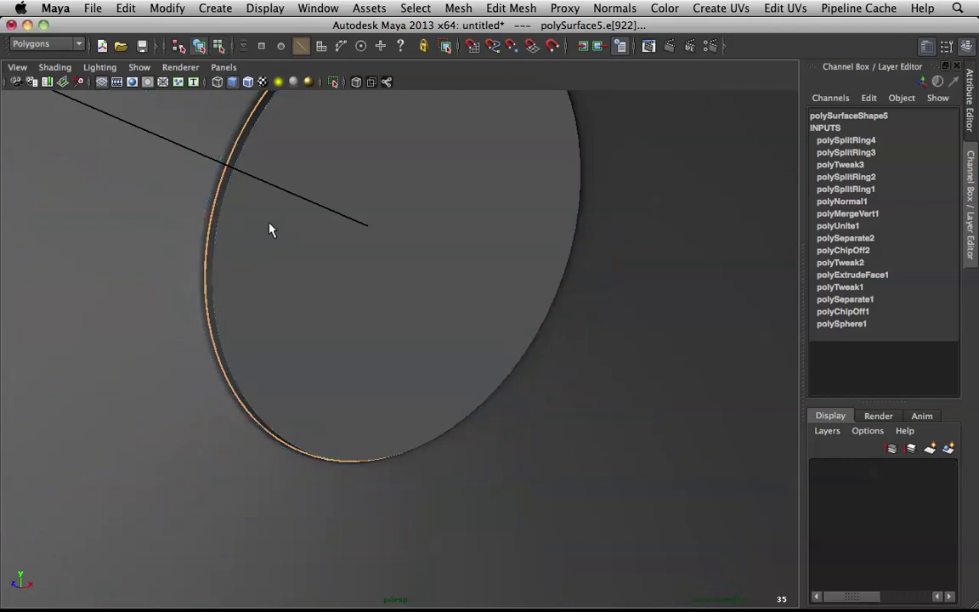
{"action": "scroll", "coordinate": [270, 228], "scroll_direction": "down", "scroll_amount": 7}
{"action": "left_click_drag", "start_coordinate": [273, 238], "coordinate": [294, 253], "text": "alt"}
{"action": "left_click", "coordinate": [110, 198]}
{"action": "scroll", "coordinate": [477, 285], "scroll_direction": "down", "scroll_amount": 4}
{"action": "left_click_drag", "start_coordinate": [478, 287], "coordinate": [468, 294], "text": "alt"}
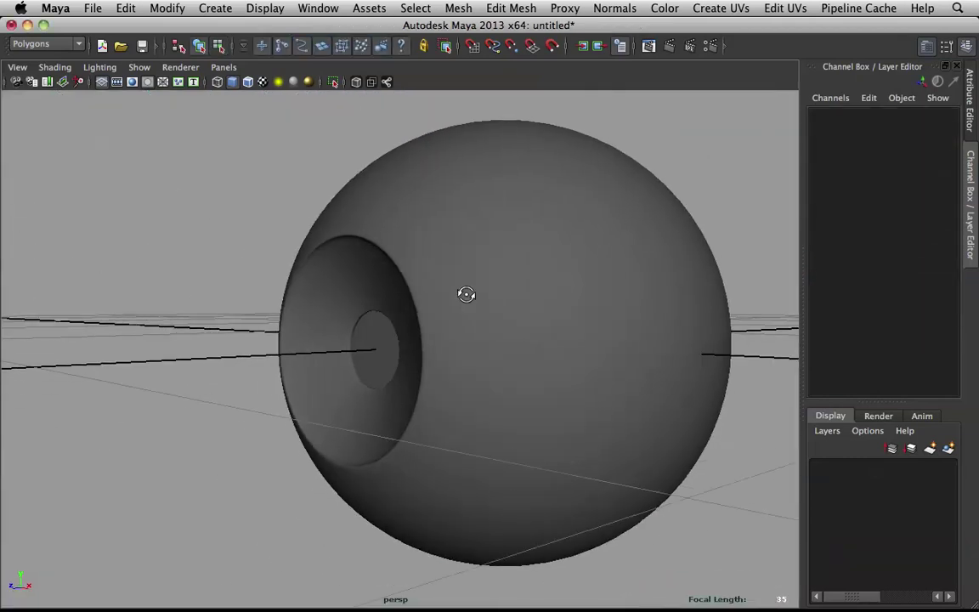
Step: Select the pupil disc and try moving it, undoing the move
{"action": "scroll", "coordinate": [424, 309], "scroll_direction": "up", "scroll_amount": 5}
{"action": "scroll", "coordinate": [247, 409], "scroll_direction": "down", "scroll_amount": 3}
{"action": "left_click_drag", "start_coordinate": [247, 408], "coordinate": [370, 396], "text": "alt"}
{"action": "scroll", "coordinate": [370, 396], "scroll_direction": "up", "scroll_amount": 3}
{"action": "left_click", "coordinate": [299, 202]}
{"action": "key", "text": "w"}
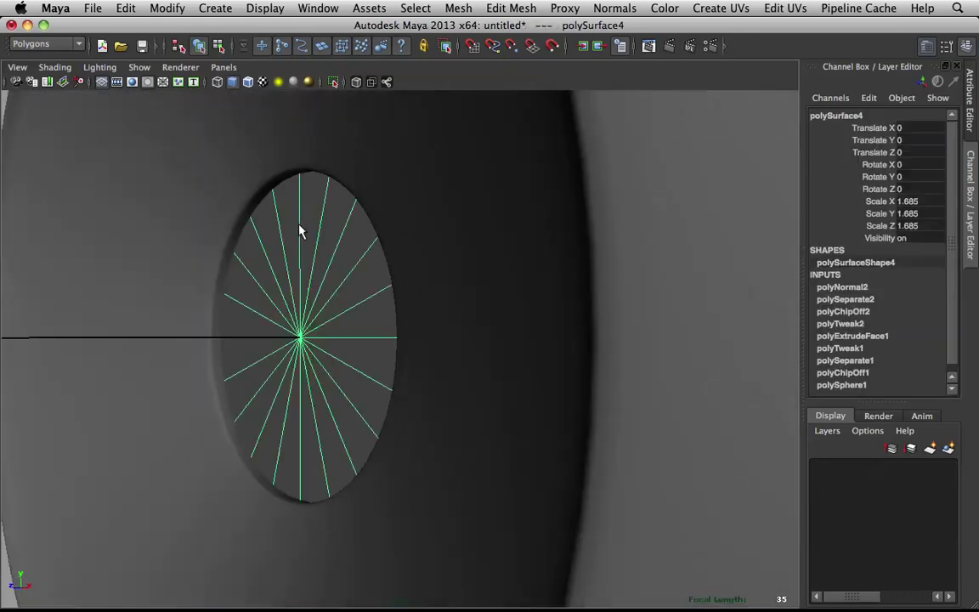
{"action": "left_click_drag", "start_coordinate": [358, 334], "coordinate": [354, 371], "text": "alt"}
{"action": "mouse_move", "coordinate": [336, 421]}
{"action": "left_mouse_down"}
{"action": "mouse_move", "coordinate": [353, 406]}
{"action": "mouse_move", "coordinate": [382, 411]}
{"action": "mouse_move", "coordinate": [317, 426]}
{"action": "mouse_move", "coordinate": [329, 424]}
{"action": "left_mouse_up"}
{"action": "key", "text": "z"}
Step: Nudge the pupil disc to Translate Y 0.005 in the side view with X-ray shading, and return to the perspective view
{"action": "left_click_drag", "start_coordinate": [291, 357], "coordinate": [264, 338], "text": "alt"}
{"action": "key", "text": "space"}
{"action": "left_click", "coordinate": [267, 260]}
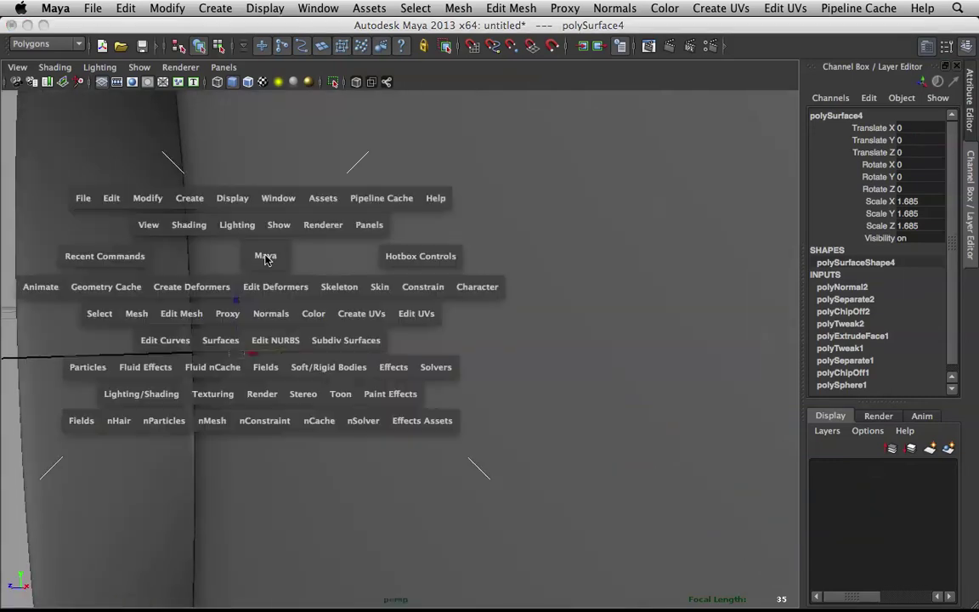
{"action": "left_click_drag", "start_coordinate": [265, 259], "coordinate": [321, 256]}
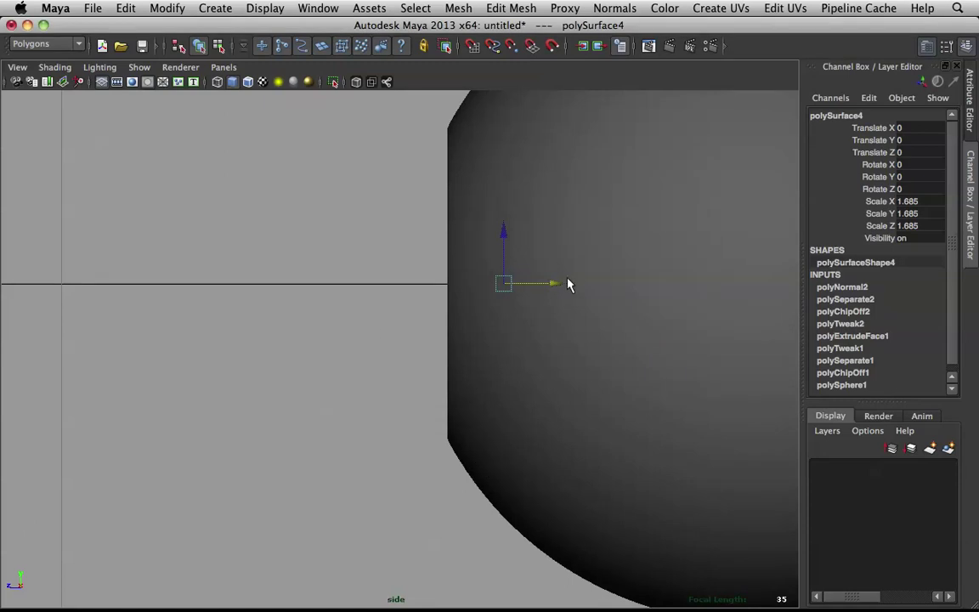
{"action": "left_click", "coordinate": [356, 85]}
{"action": "scroll", "coordinate": [614, 249], "scroll_direction": "up", "scroll_amount": 5}
{"action": "middle_click_drag", "start_coordinate": [615, 249], "coordinate": [425, 416], "text": "alt"}
{"action": "scroll", "coordinate": [451, 386], "scroll_direction": "up", "scroll_amount": 3}
{"action": "mouse_move", "coordinate": [502, 403]}
{"action": "left_mouse_down"}
{"action": "mouse_move", "coordinate": [516, 408]}
{"action": "mouse_move", "coordinate": [503, 405]}
{"action": "left_mouse_up"}
{"action": "key", "text": "z"}
{"action": "key", "text": "space"}
{"action": "left_click_drag", "start_coordinate": [441, 333], "coordinate": [443, 294]}
{"action": "key", "text": "f"}
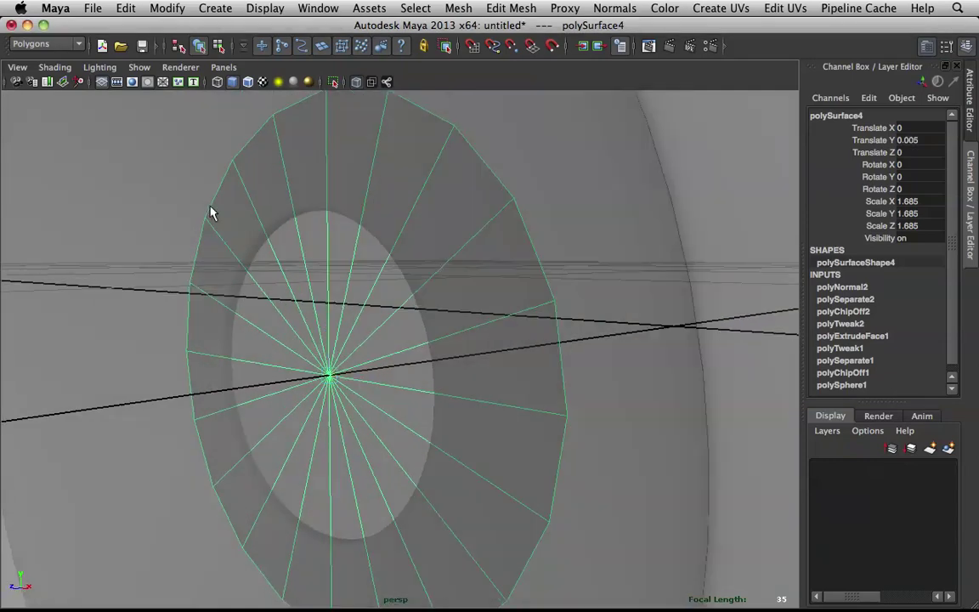
Step: Select the innermost edge loop of the pupil opening and examine its depth in the side and perspective views
{"action": "left_click", "coordinate": [251, 221]}
{"action": "right_click_drag", "start_coordinate": [255, 218], "coordinate": [254, 200]}
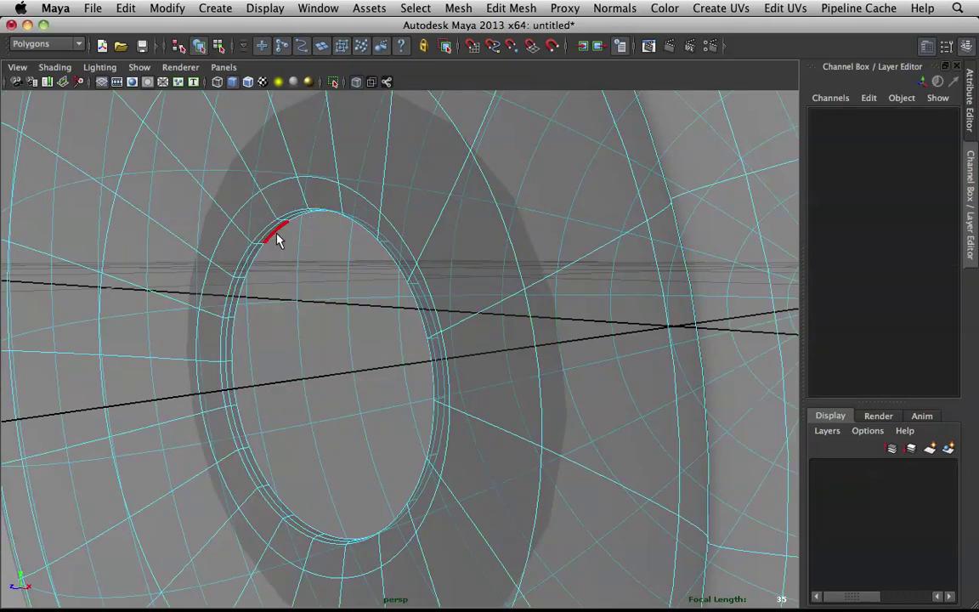
{"action": "double_click", "coordinate": [276, 239]}
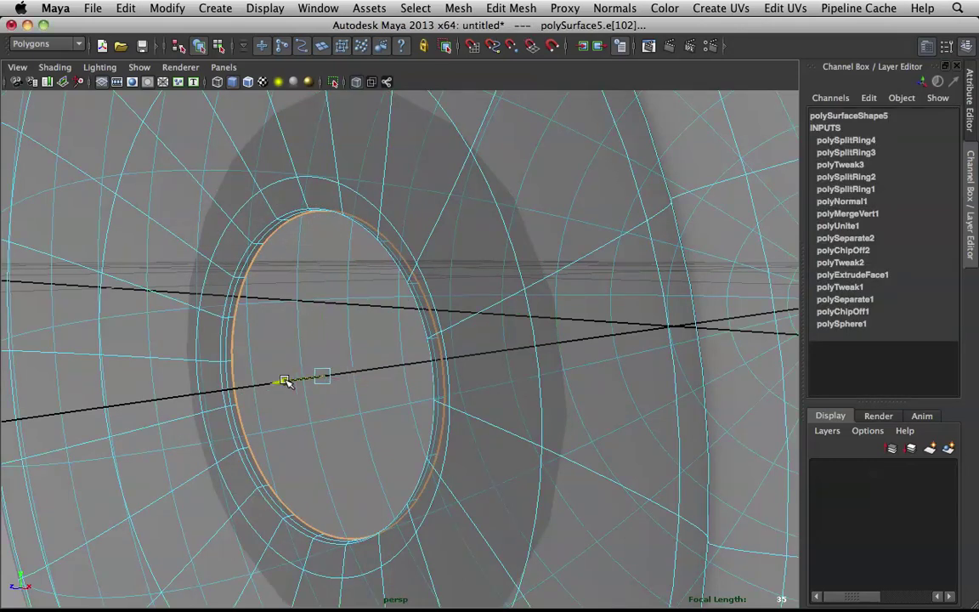
{"action": "key", "text": "space"}
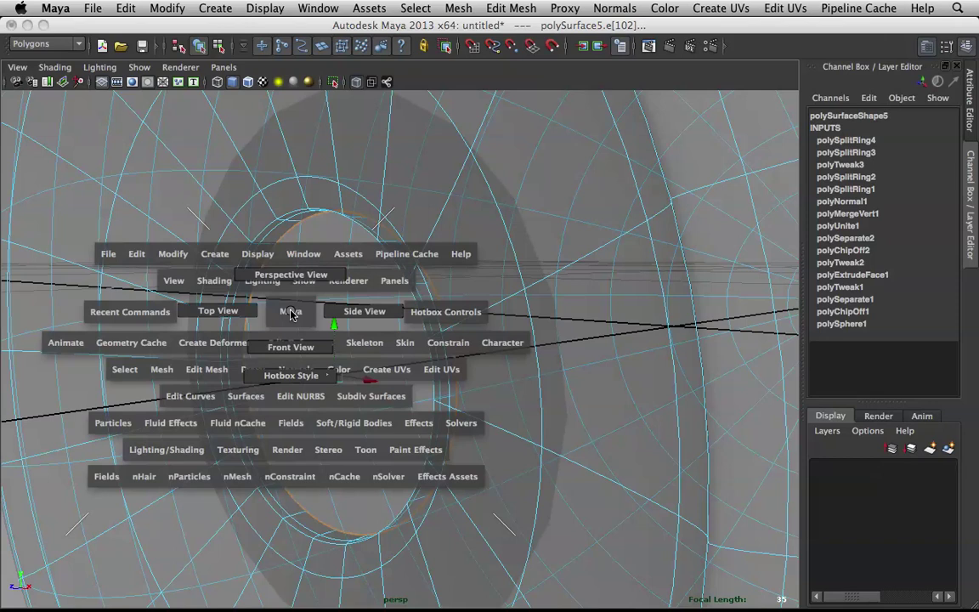
{"action": "left_click", "coordinate": [364, 318]}
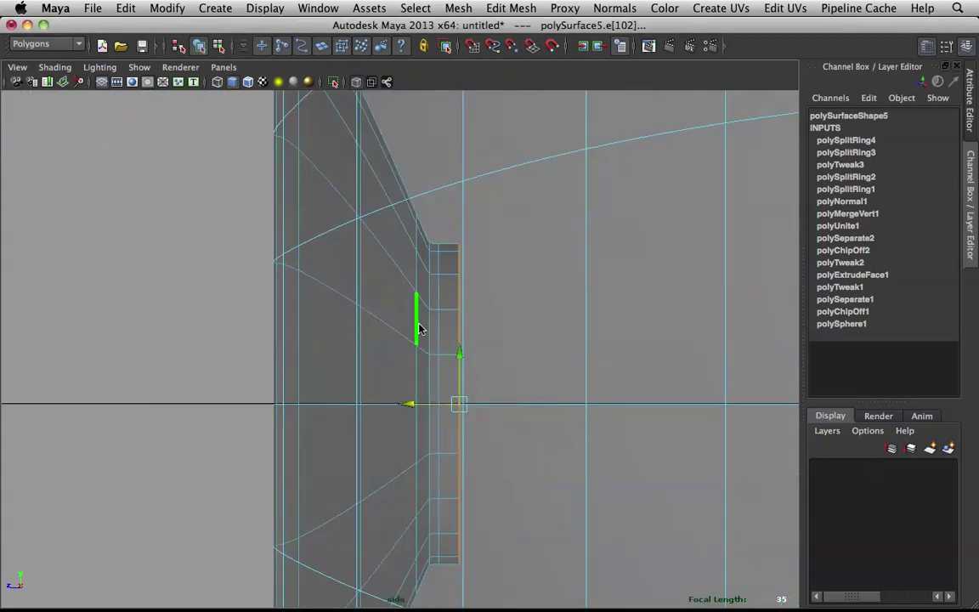
{"action": "key", "text": "space"}
{"action": "left_click_drag", "start_coordinate": [427, 405], "coordinate": [433, 364]}
{"action": "left_click_drag", "start_coordinate": [378, 336], "coordinate": [425, 338], "text": "alt"}
{"action": "key", "text": "q"}
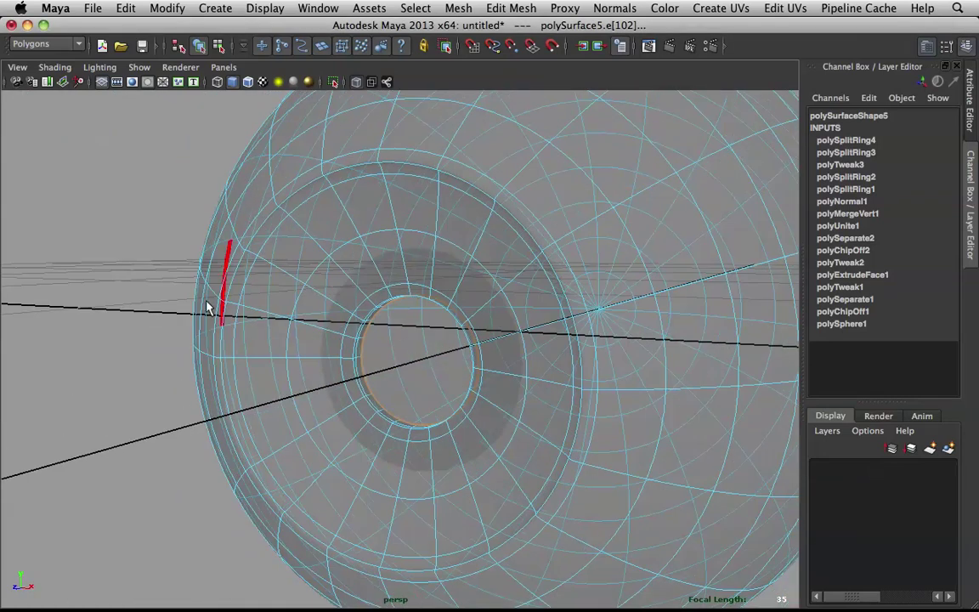
Step: Return the eyeball mesh to object selection, turn off X-ray shading and deselect everything
{"action": "left_click", "coordinate": [286, 246]}
{"action": "right_click_drag", "start_coordinate": [304, 244], "coordinate": [357, 225]}
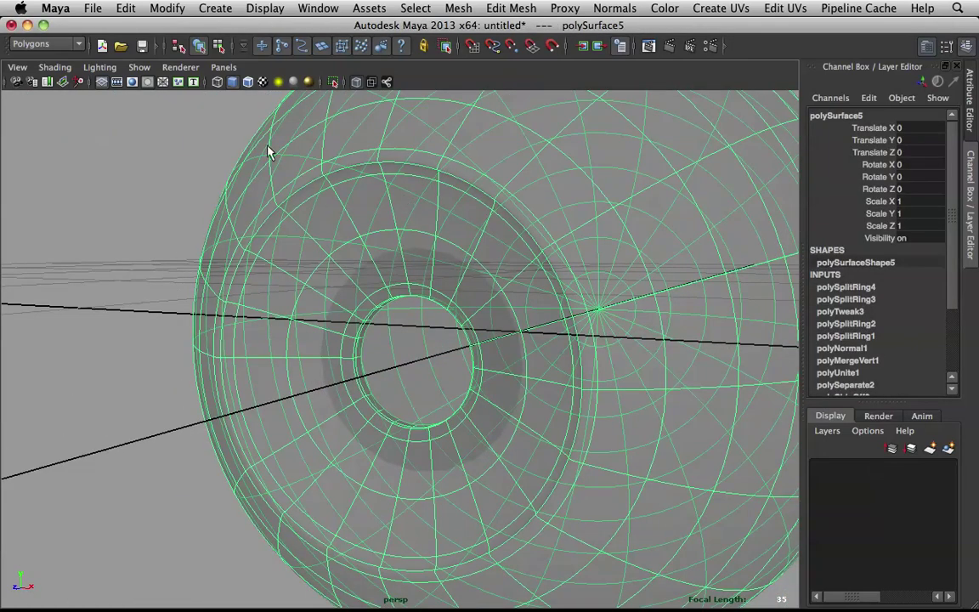
{"action": "left_click", "coordinate": [356, 83]}
{"action": "scroll", "coordinate": [352, 264], "scroll_direction": "down", "scroll_amount": 3}
{"action": "left_click_drag", "start_coordinate": [389, 278], "coordinate": [370, 255], "text": "alt"}
{"action": "left_click", "coordinate": [226, 214]}
{"action": "left_click_drag", "start_coordinate": [226, 219], "coordinate": [340, 234], "text": "alt"}
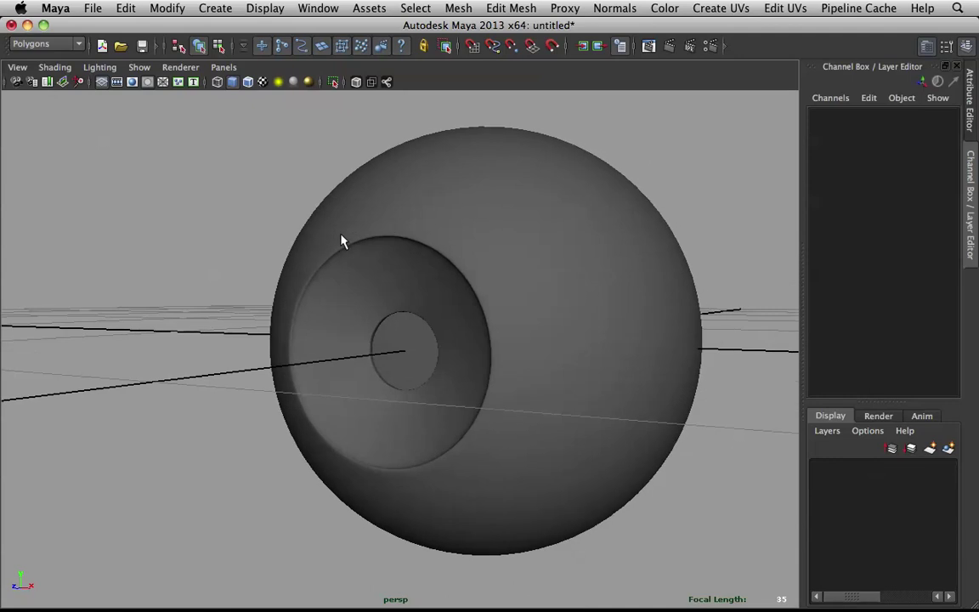
Step: Select the eyeball mesh and display its full UV layout in the UV Texture Editor
{"action": "left_click", "coordinate": [410, 251]}
{"action": "left_click_drag", "start_coordinate": [483, 226], "coordinate": [474, 234], "text": "alt"}
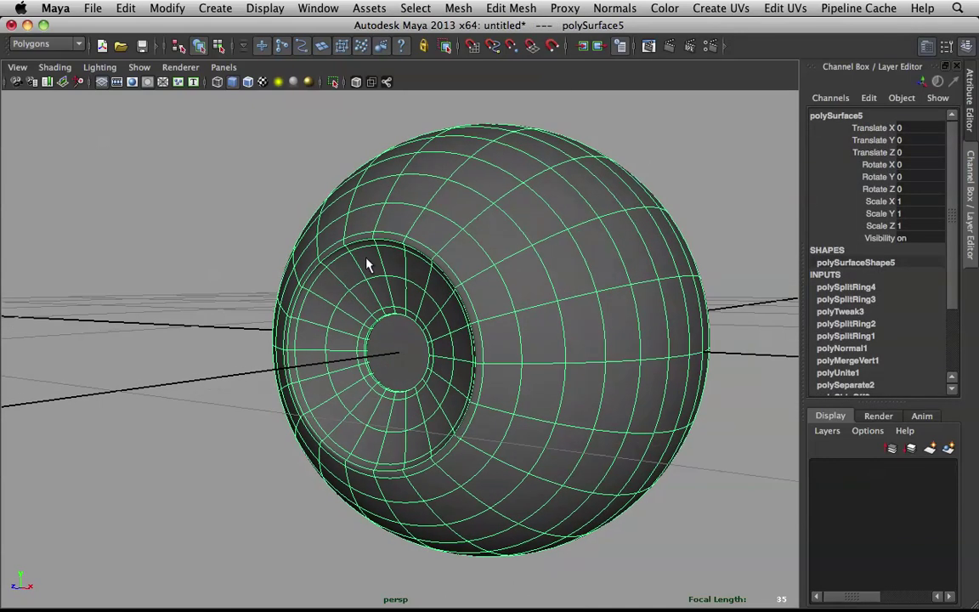
{"action": "scroll", "coordinate": [392, 233], "scroll_direction": "up", "scroll_amount": 5}
{"action": "left_click_drag", "start_coordinate": [374, 228], "coordinate": [399, 212], "text": "alt"}
{"action": "right_click", "coordinate": [357, 159]}
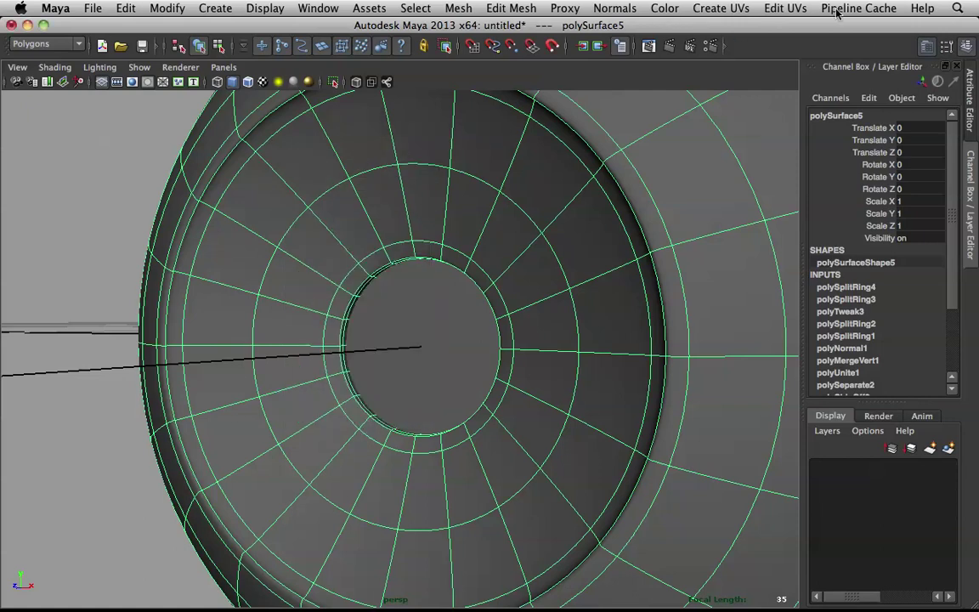
{"action": "left_click", "coordinate": [786, 11]}
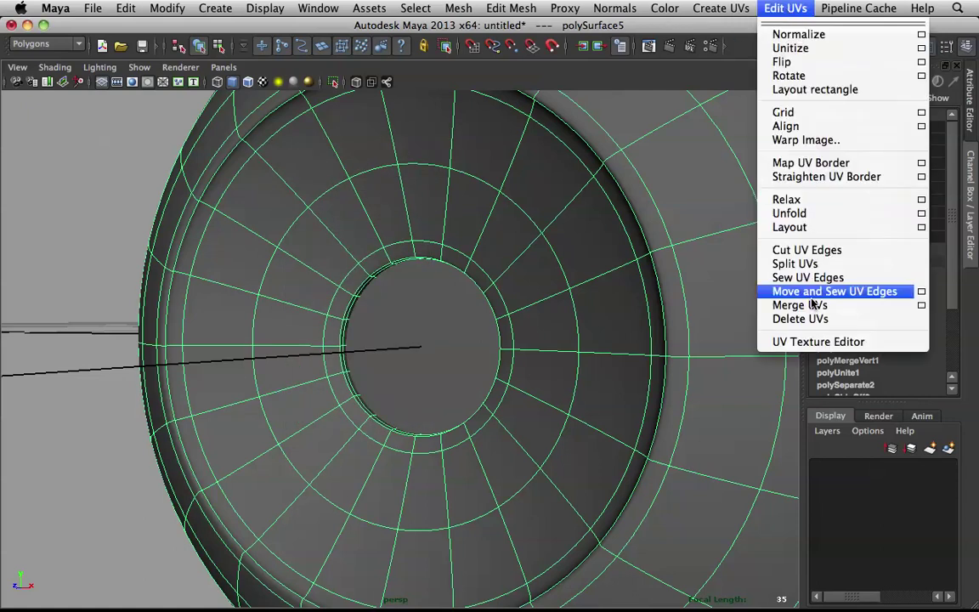
{"action": "left_click", "coordinate": [820, 338]}
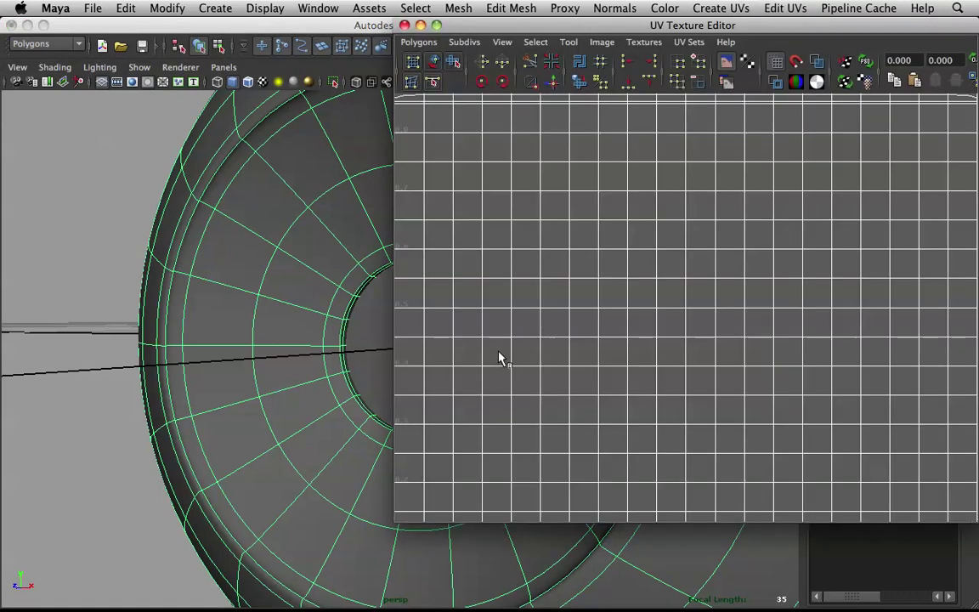
{"action": "scroll", "coordinate": [742, 284], "scroll_direction": "down", "scroll_amount": 5}
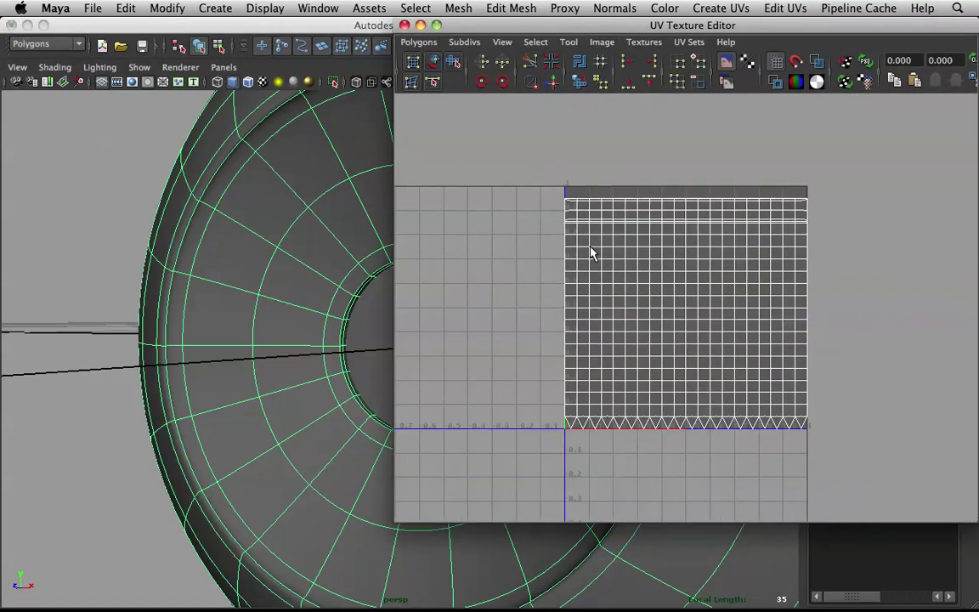
Step: Move the UV Texture Editor window aside and frame the iris in the uncovered part of the perspective view
{"action": "left_click_drag", "start_coordinate": [618, 32], "coordinate": [737, 32]}
{"action": "scroll", "coordinate": [554, 99], "scroll_direction": "down", "scroll_amount": 1}
{"action": "scroll", "coordinate": [356, 179], "scroll_direction": "down", "scroll_amount": 4}
{"action": "middle_click_drag", "start_coordinate": [355, 179], "coordinate": [301, 157], "text": "alt"}
{"action": "left_click_drag", "start_coordinate": [302, 157], "coordinate": [260, 192], "text": "alt"}
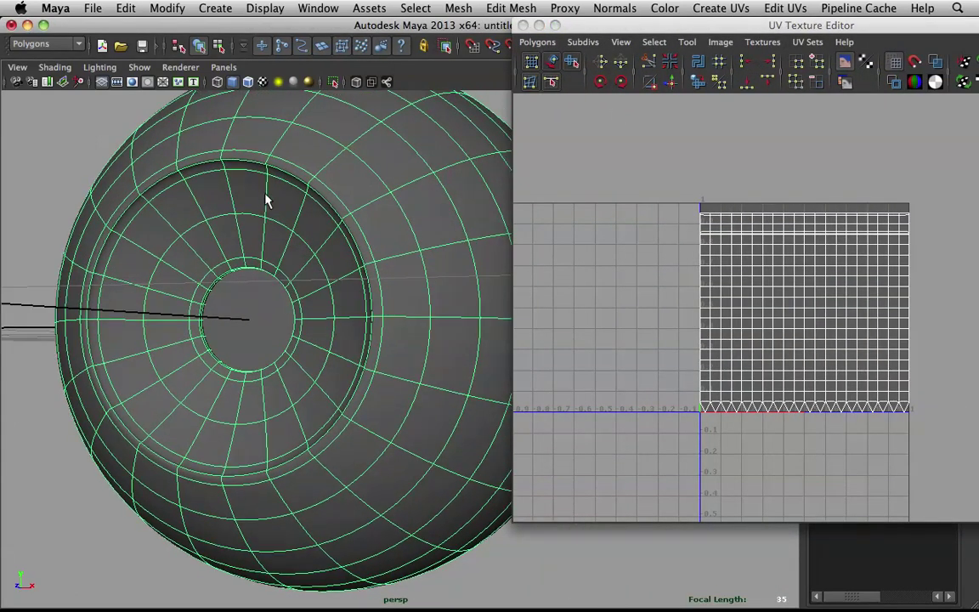
{"action": "left_click_drag", "start_coordinate": [159, 235], "coordinate": [171, 229], "text": "alt"}
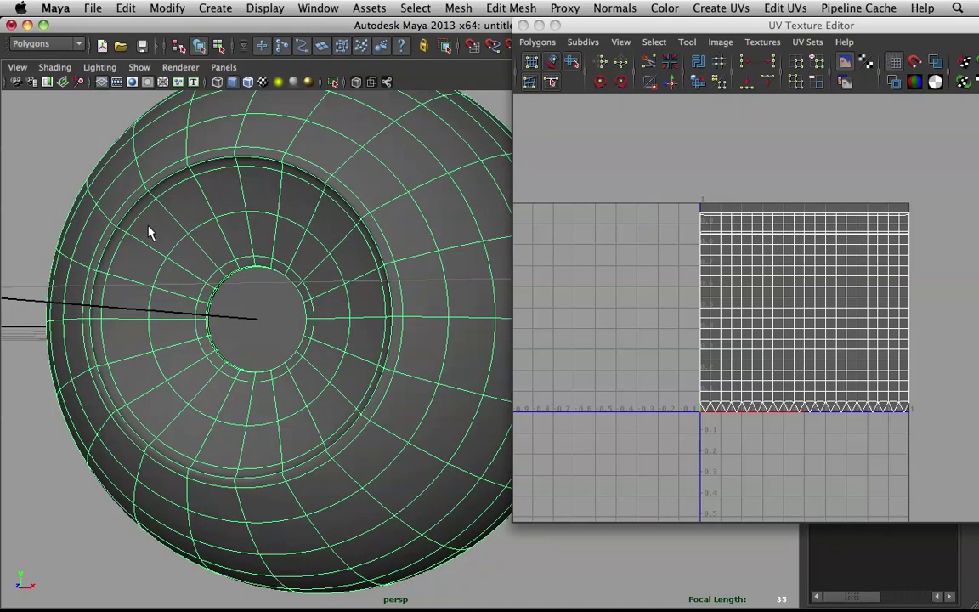
Step: Select the ring of faces around the pupil opening and grow the selection over the whole iris up to its outer rim
{"action": "right_click", "coordinate": [184, 197]}
{"action": "left_click", "coordinate": [184, 232]}
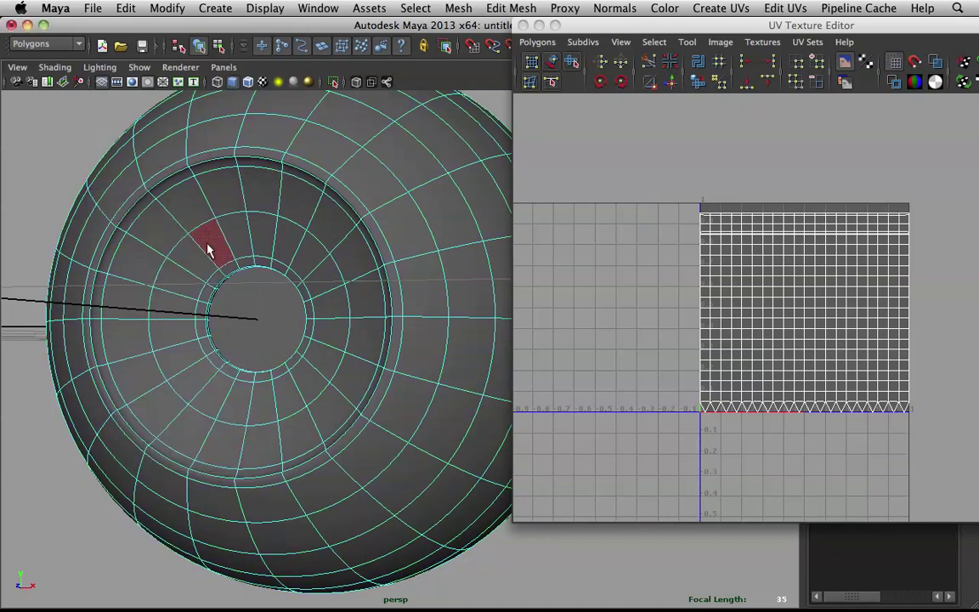
{"action": "left_click", "coordinate": [223, 277]}
{"action": "double_click", "coordinate": [221, 279]}
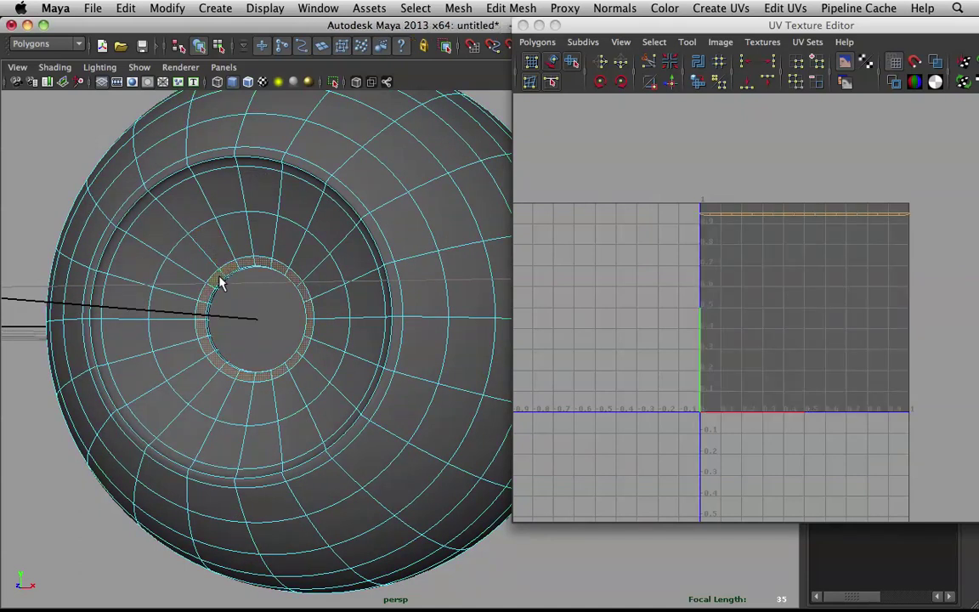
{"action": "key", "text": "shift+period"}
{"action": "key", "text": "shift+period"}
{"action": "key", "text": "shift+period"}
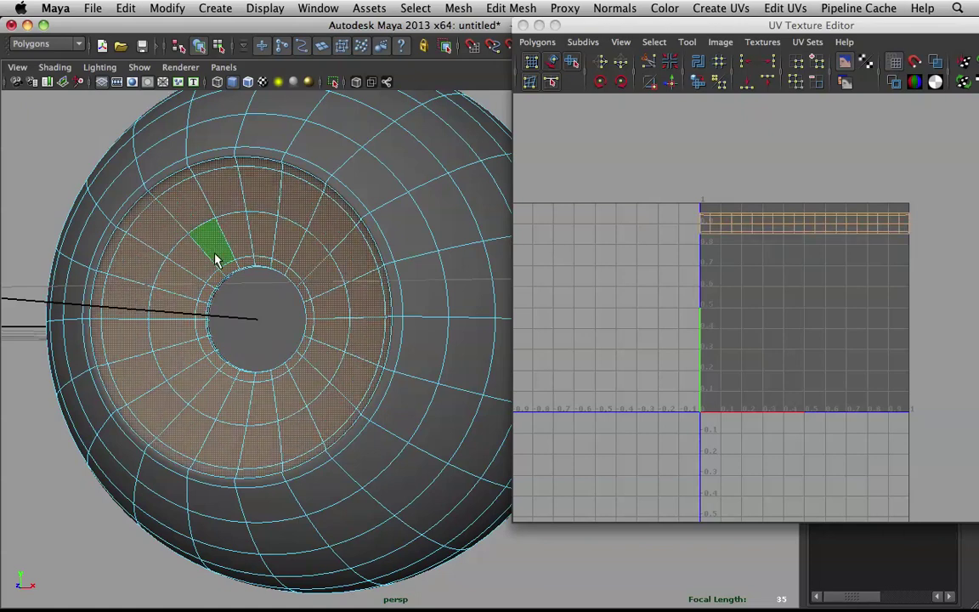
Step: Apply planar mapping to the iris faces from the Z axis, fitted to the bounding box with the image width/height ratio kept
{"action": "left_click_drag", "start_coordinate": [142, 240], "coordinate": [214, 246], "text": "alt"}
{"action": "left_click", "coordinate": [715, 10]}
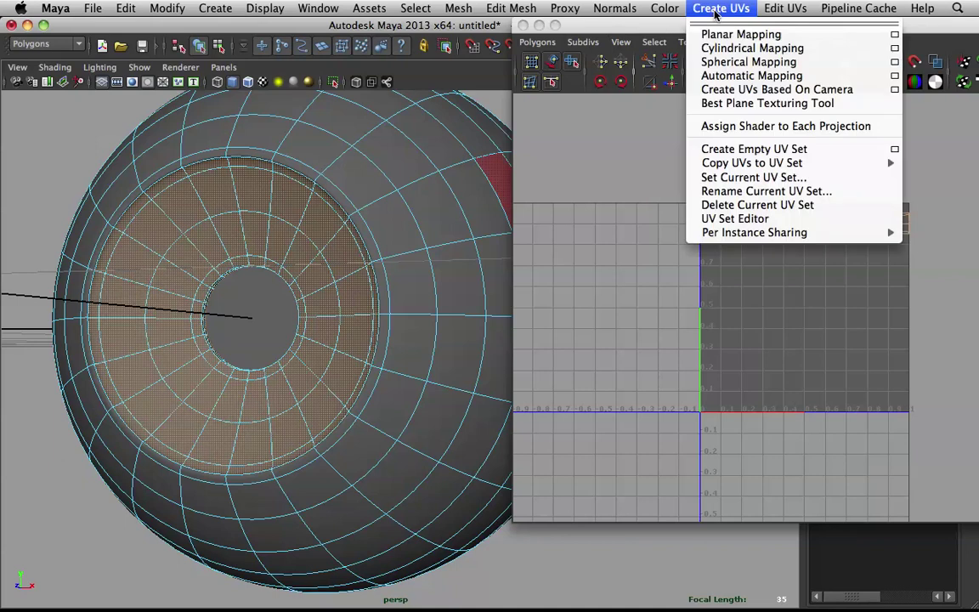
{"action": "left_click", "coordinate": [894, 35]}
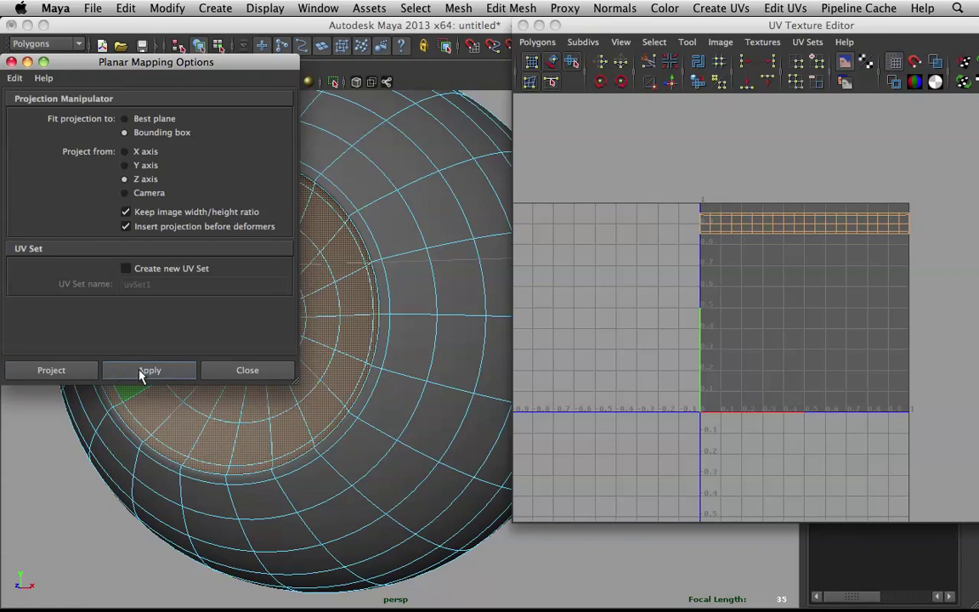
{"action": "left_click", "coordinate": [64, 371]}
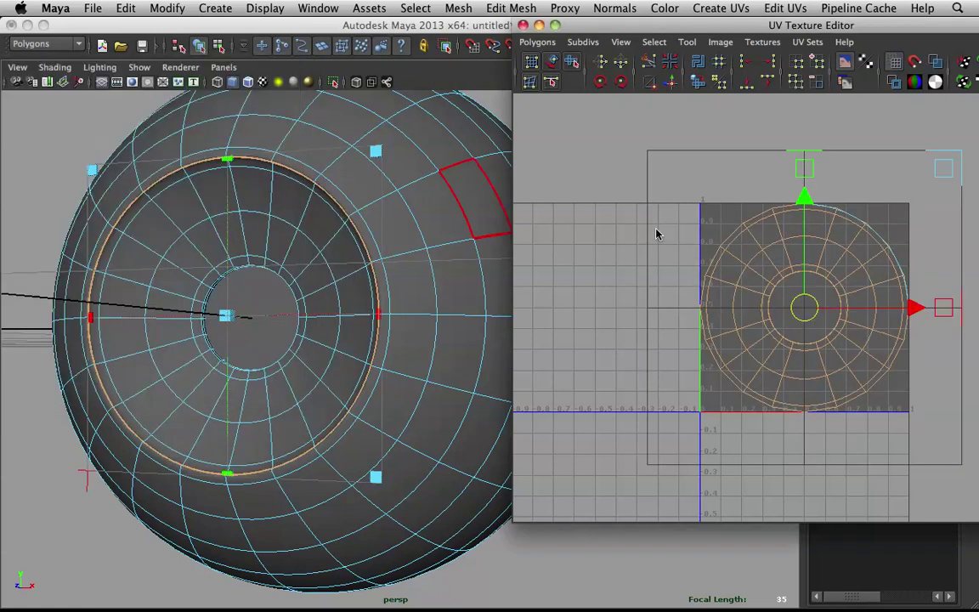
{"action": "right_click_drag", "start_coordinate": [905, 253], "coordinate": [799, 338], "text": "alt"}
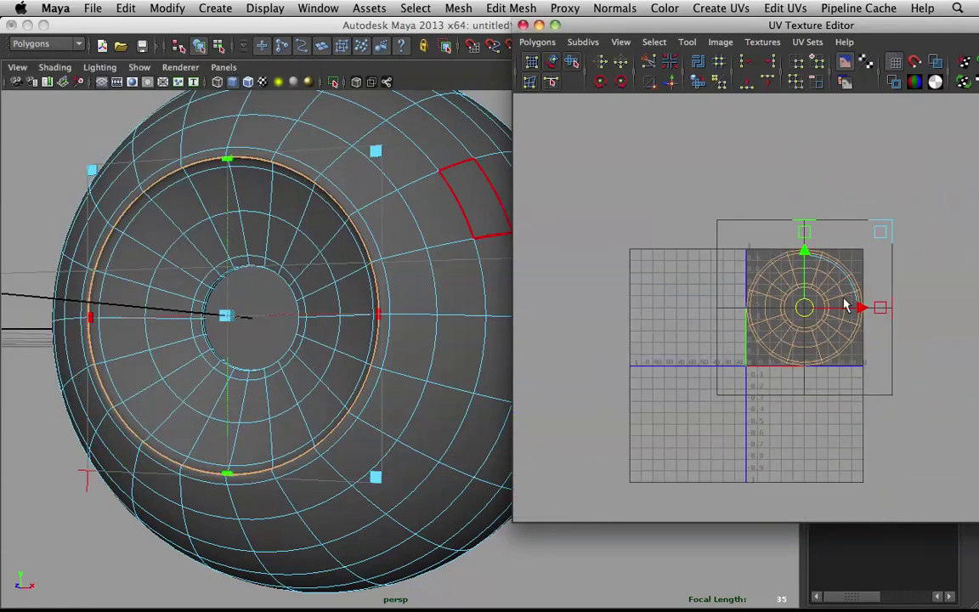
Step: Return to object selection and select the whole eyeball mesh to display all its UVs
{"action": "right_click_drag", "start_coordinate": [119, 238], "coordinate": [192, 218]}
{"action": "left_click_drag", "start_coordinate": [411, 137], "coordinate": [397, 192], "text": "alt"}
{"action": "left_click", "coordinate": [369, 240]}
{"action": "scroll", "coordinate": [339, 186], "scroll_direction": "up", "scroll_amount": 3}
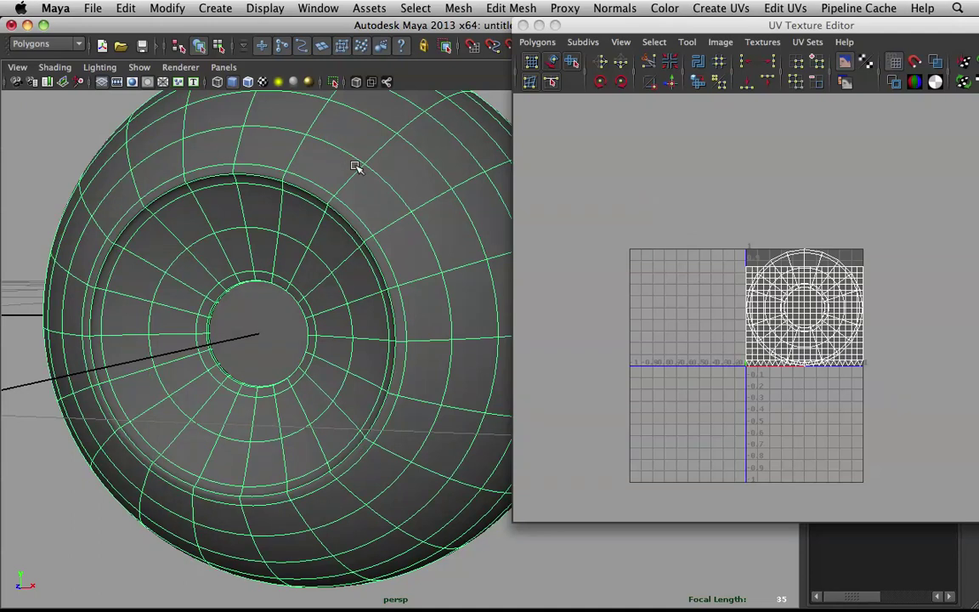
{"action": "scroll", "coordinate": [335, 155], "scroll_direction": "down", "scroll_amount": 3}
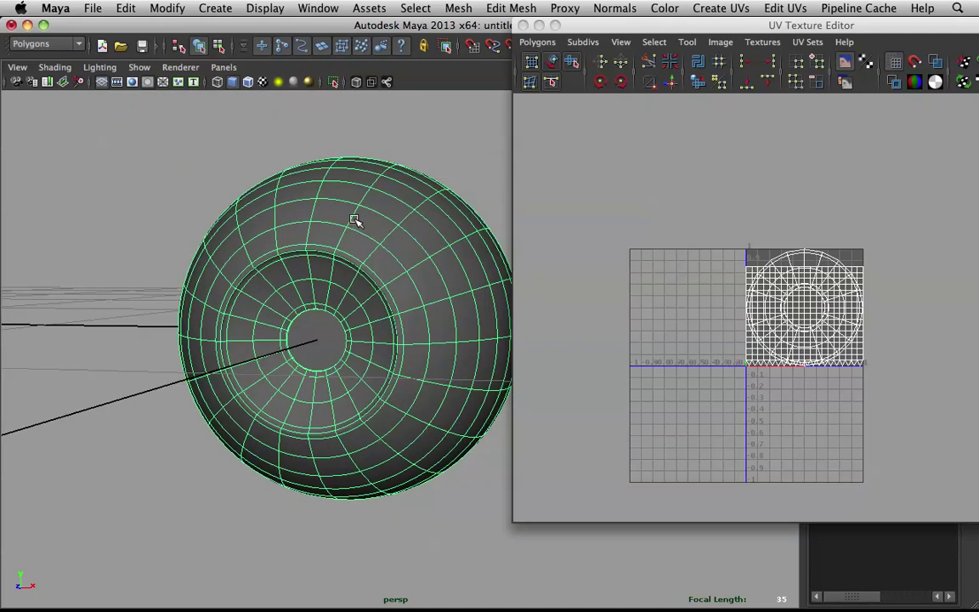
Step: Activate the Move UV Shell Tool for the eyeball mesh and frame the overlapping UV shells
{"action": "left_click", "coordinate": [554, 66]}
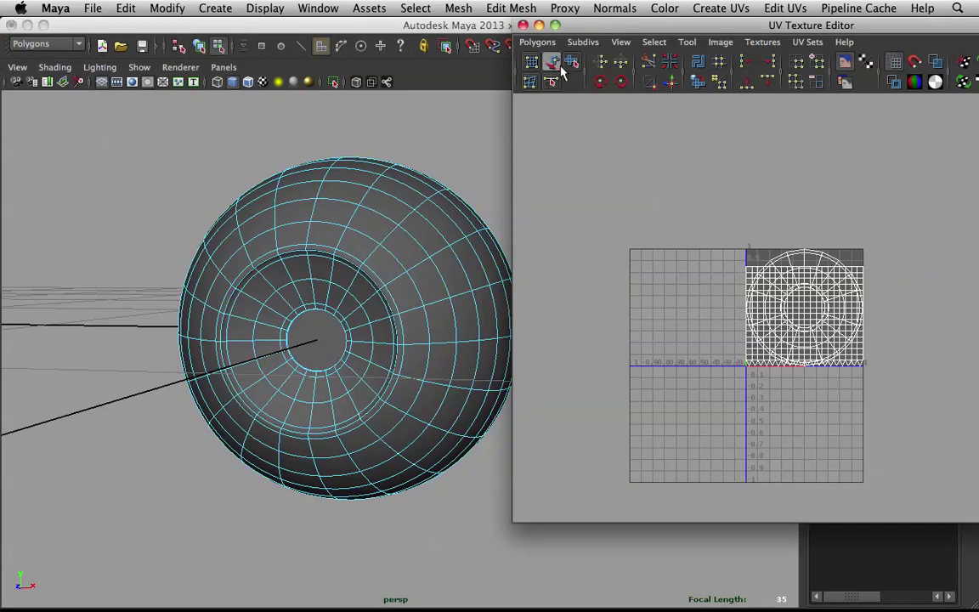
{"action": "left_click", "coordinate": [863, 273]}
{"action": "scroll", "coordinate": [874, 291], "scroll_direction": "up", "scroll_amount": 6}
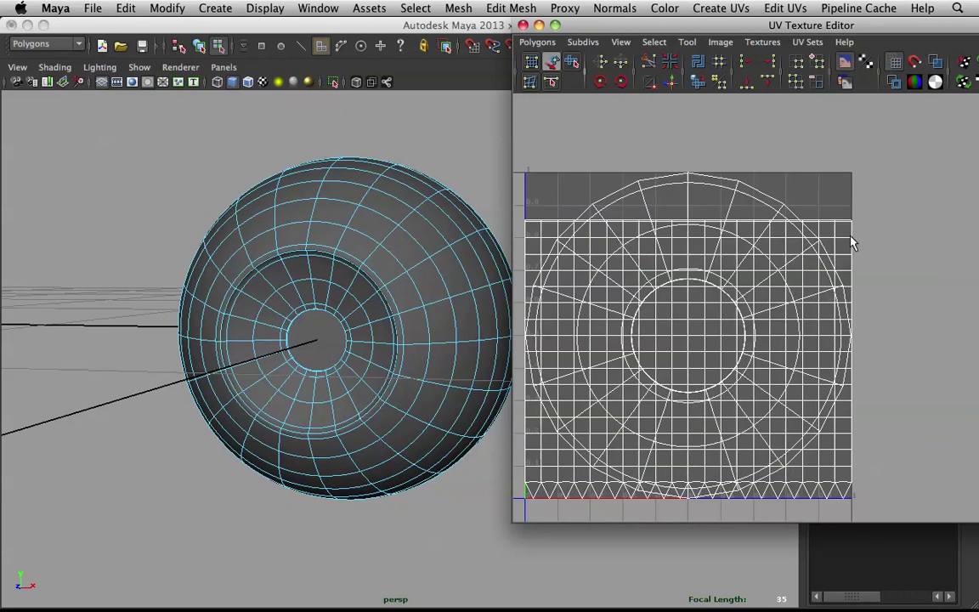
Step: Try to move the eyeball body's grid-shaped UV shell off the iris shell and undo the move
{"action": "left_click", "coordinate": [850, 243]}
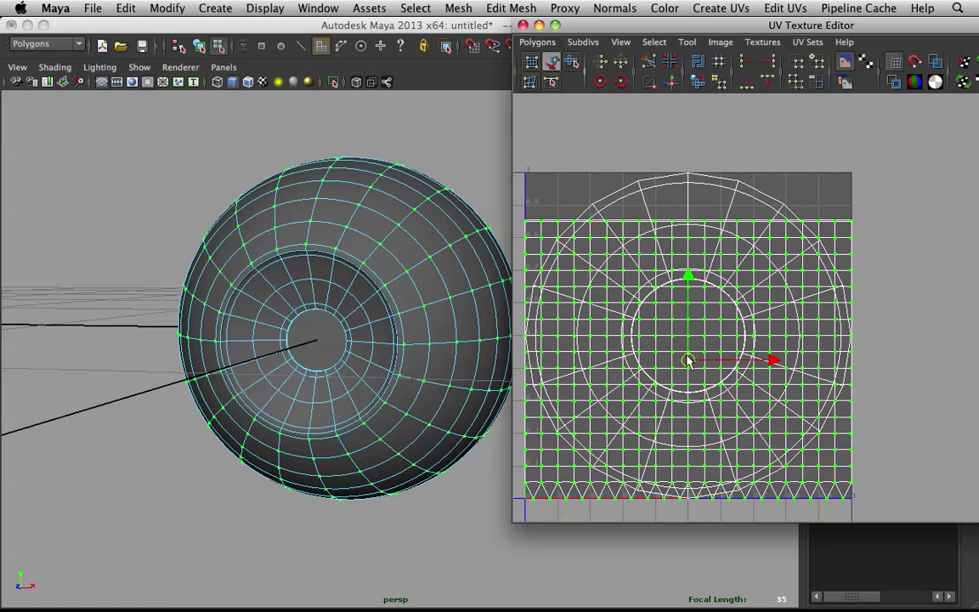
{"action": "left_click_drag", "start_coordinate": [688, 361], "coordinate": [692, 299]}
{"action": "key", "text": "z"}
{"action": "key", "text": "z"}
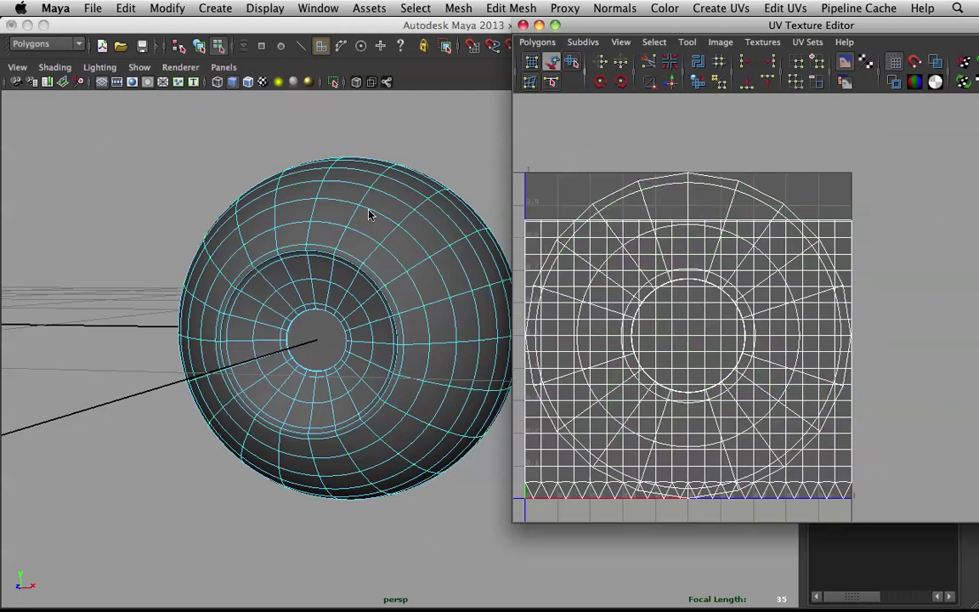
Step: Select the eyeball body's grid-shaped UV shell and convert the selection to faces
{"action": "left_click", "coordinate": [534, 234]}
{"action": "scroll", "coordinate": [337, 244], "scroll_direction": "down", "scroll_amount": 4}
{"action": "left_click_drag", "start_coordinate": [345, 240], "coordinate": [297, 232], "text": "alt"}
{"action": "scroll", "coordinate": [367, 259], "scroll_direction": "up", "scroll_amount": 4}
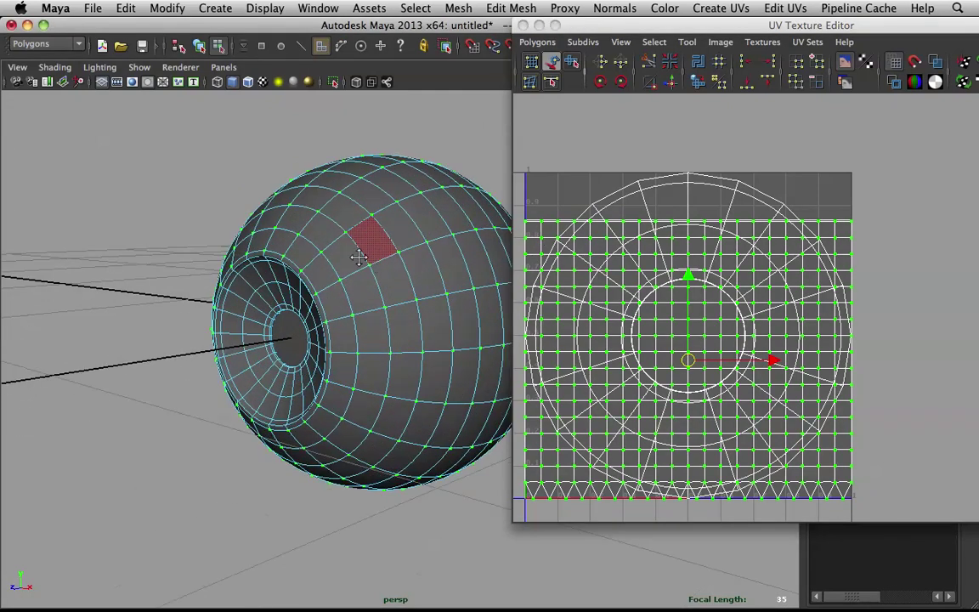
{"action": "middle_click_drag", "start_coordinate": [369, 258], "coordinate": [274, 284], "text": "alt"}
{"action": "left_click_drag", "start_coordinate": [315, 280], "coordinate": [340, 268], "text": "alt"}
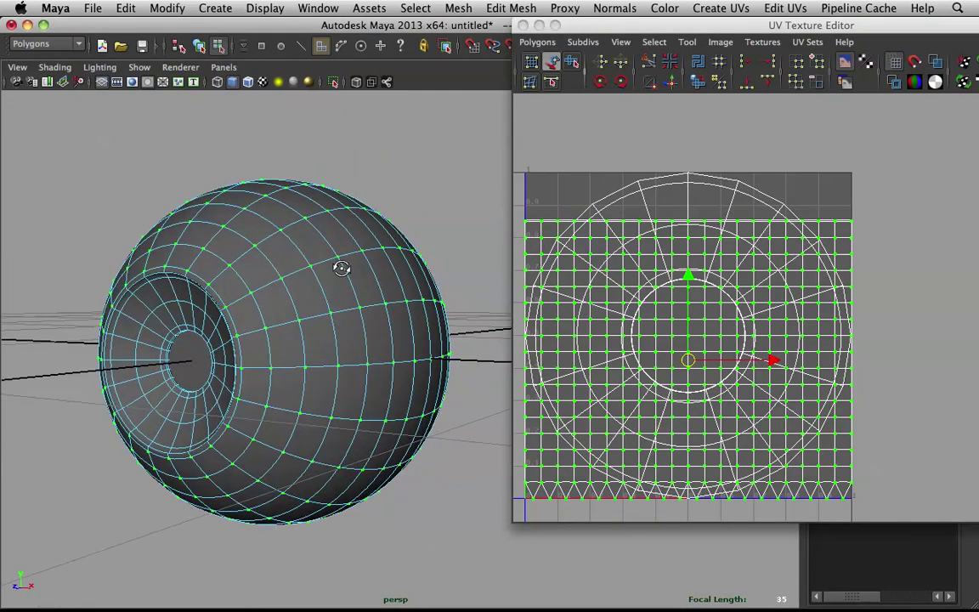
{"action": "right_click", "coordinate": [297, 257], "text": "ctrl"}
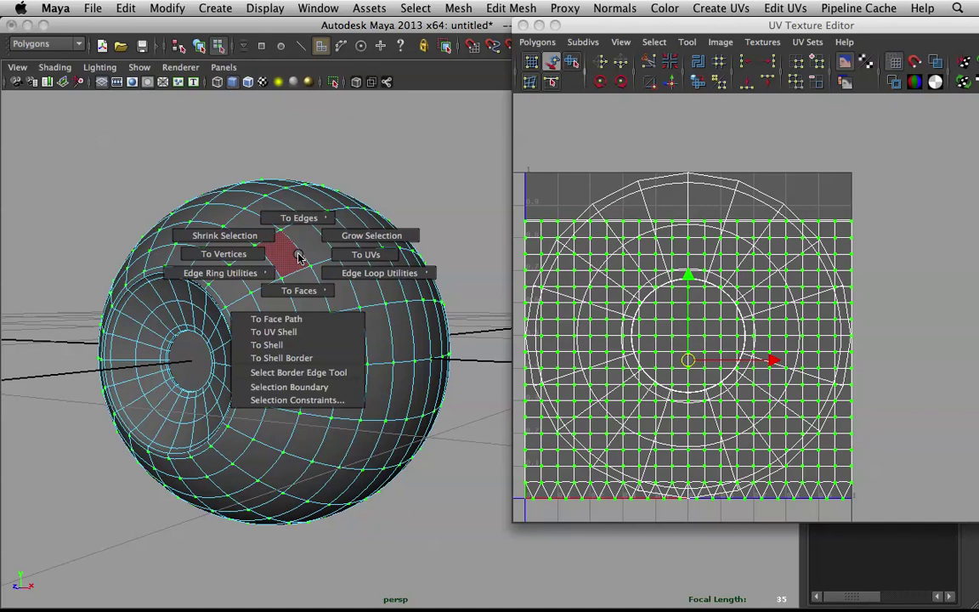
{"action": "right_click_drag", "start_coordinate": [297, 256], "coordinate": [299, 315], "text": "ctrl"}
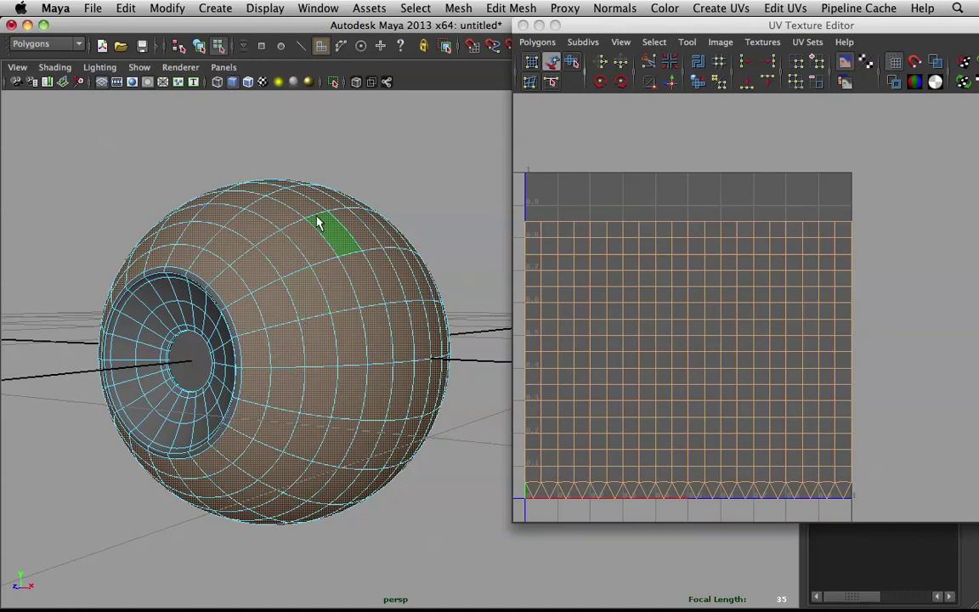
Step: Apply a planar mapping to the selected eyeball body faces and clear the selection
{"action": "scroll", "coordinate": [346, 247], "scroll_direction": "down", "scroll_amount": 2}
{"action": "left_click_drag", "start_coordinate": [301, 254], "coordinate": [363, 267], "text": "alt"}
{"action": "scroll", "coordinate": [364, 270], "scroll_direction": "up", "scroll_amount": 5}
{"action": "middle_click_drag", "start_coordinate": [270, 263], "coordinate": [349, 290], "text": "alt"}
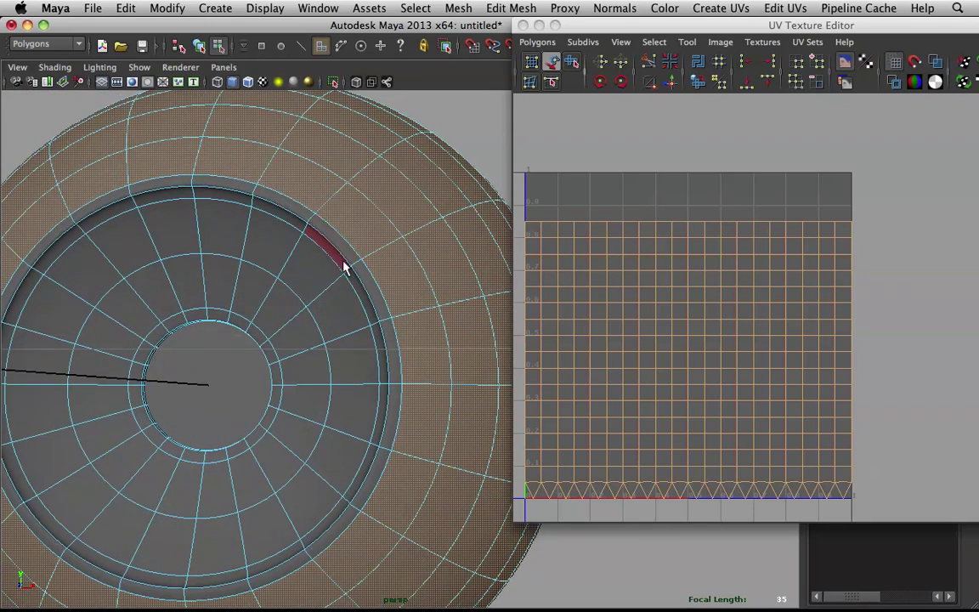
{"action": "left_click", "coordinate": [279, 192]}
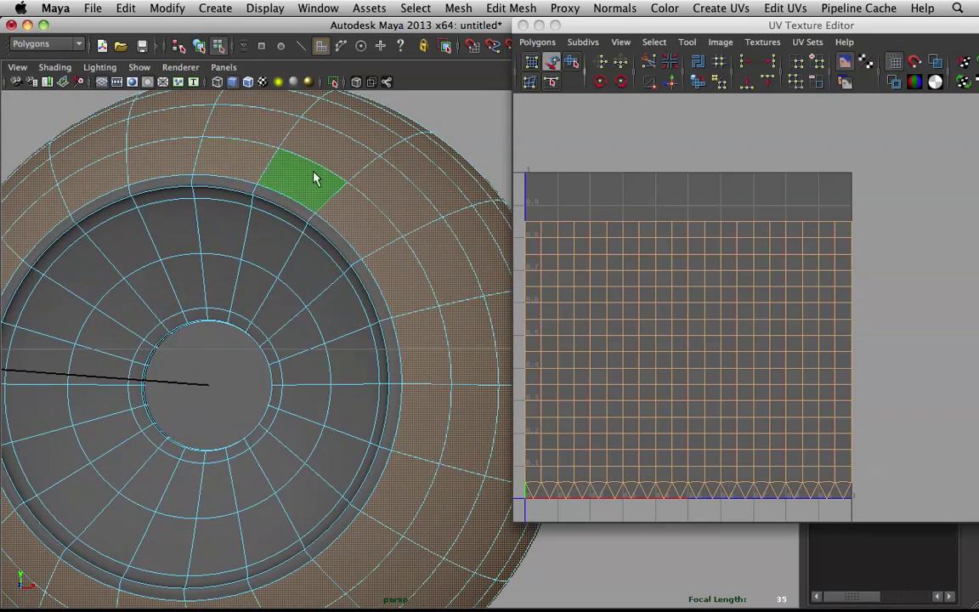
{"action": "scroll", "coordinate": [315, 178], "scroll_direction": "down", "scroll_amount": 5}
{"action": "left_click_drag", "start_coordinate": [332, 174], "coordinate": [310, 180], "text": "alt"}
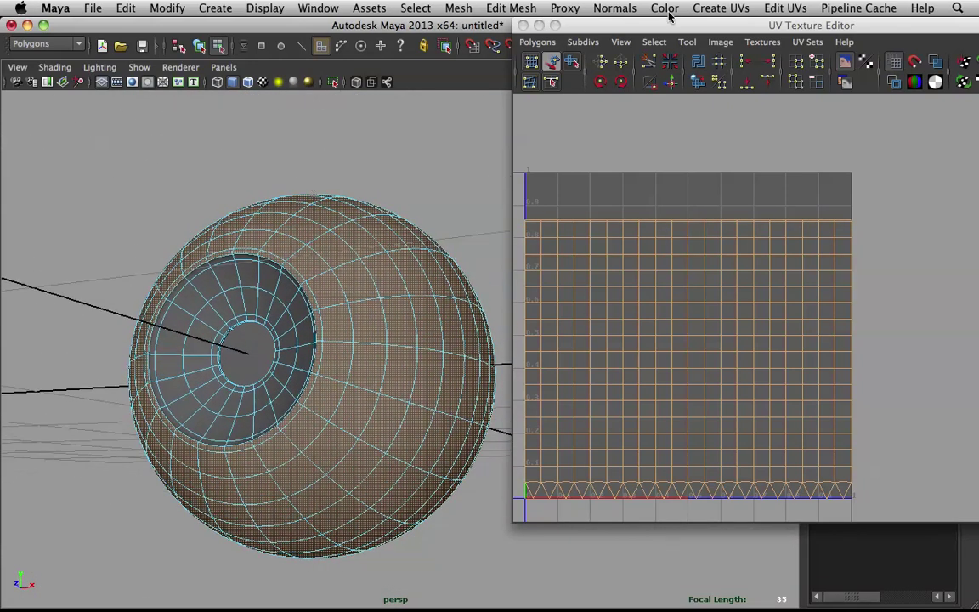
{"action": "left_click", "coordinate": [316, 228]}
{"action": "left_click", "coordinate": [734, 10]}
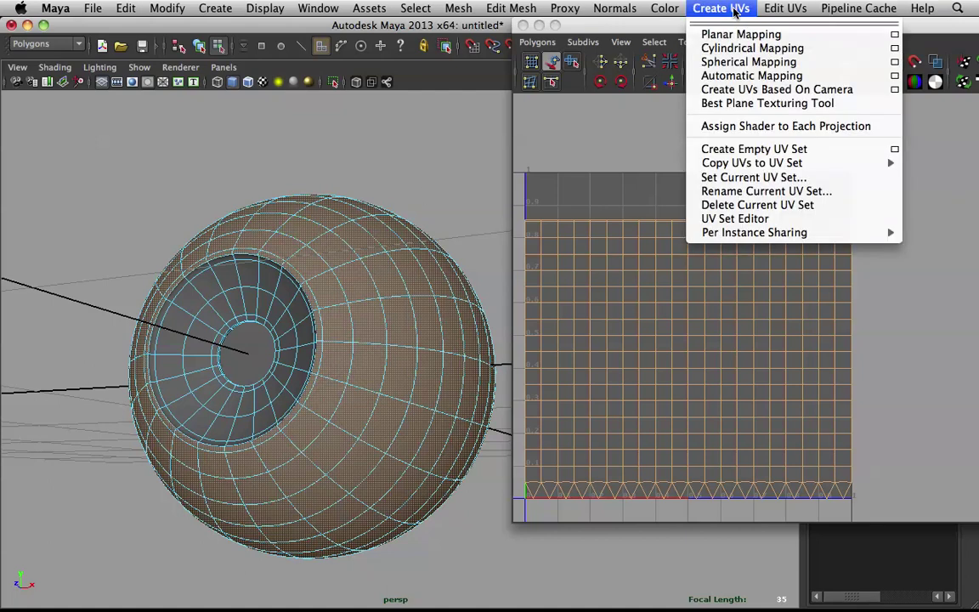
{"action": "left_click", "coordinate": [833, 34]}
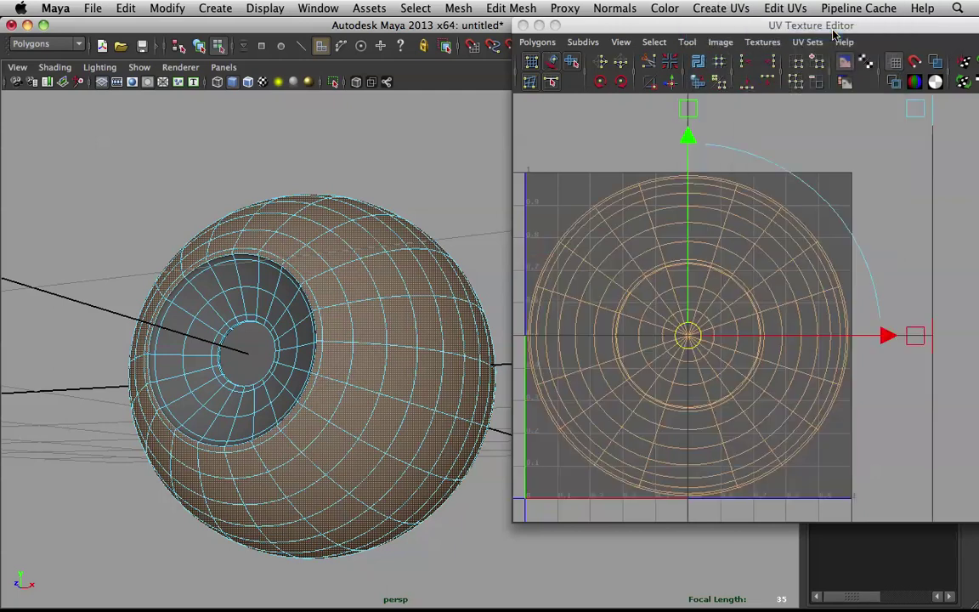
{"action": "scroll", "coordinate": [761, 274], "scroll_direction": "down", "scroll_amount": 3}
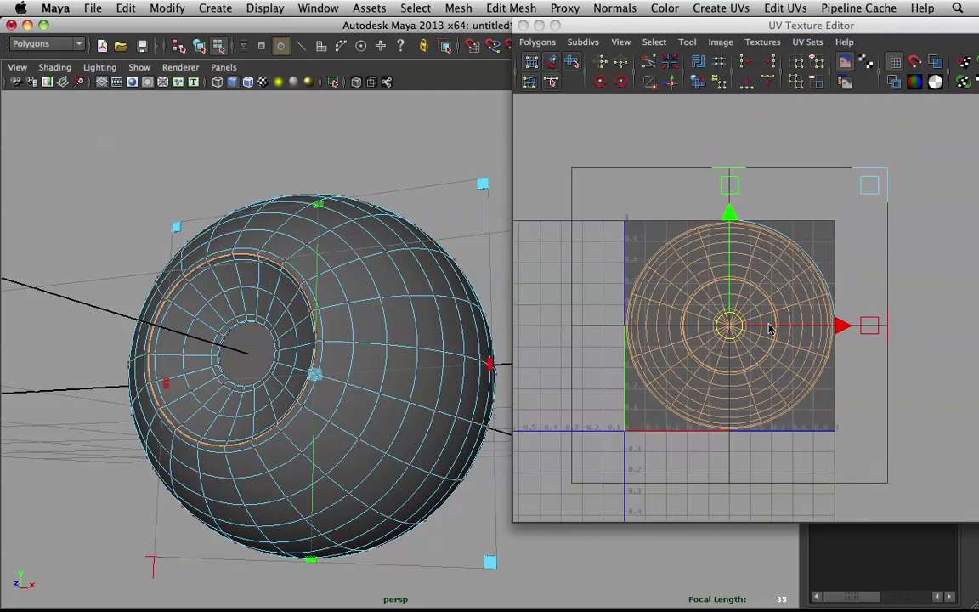
{"action": "left_click", "coordinate": [410, 138]}
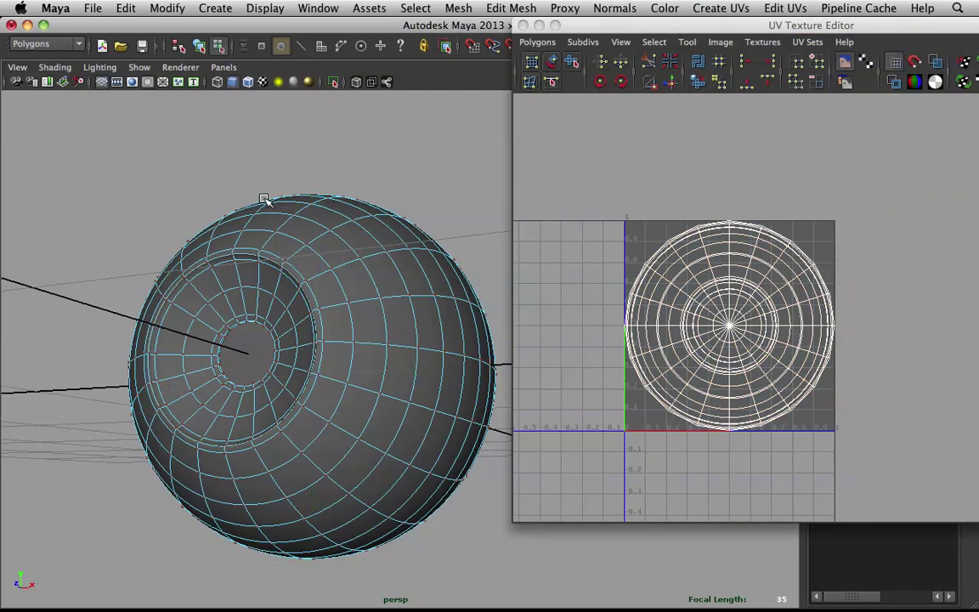
Step: Return to object selection, select the pupil disc, and apply a planar mapping to it
{"action": "left_click_drag", "start_coordinate": [271, 196], "coordinate": [312, 289], "text": "alt"}
{"action": "right_click", "coordinate": [315, 293]}
{"action": "right_click_drag", "start_coordinate": [314, 293], "coordinate": [369, 266]}
{"action": "scroll", "coordinate": [369, 260], "scroll_direction": "up", "scroll_amount": 8}
{"action": "middle_click_drag", "start_coordinate": [369, 260], "coordinate": [472, 259], "text": "alt"}
{"action": "right_click_drag", "start_coordinate": [472, 259], "coordinate": [257, 243], "text": "alt"}
{"action": "left_click", "coordinate": [287, 340]}
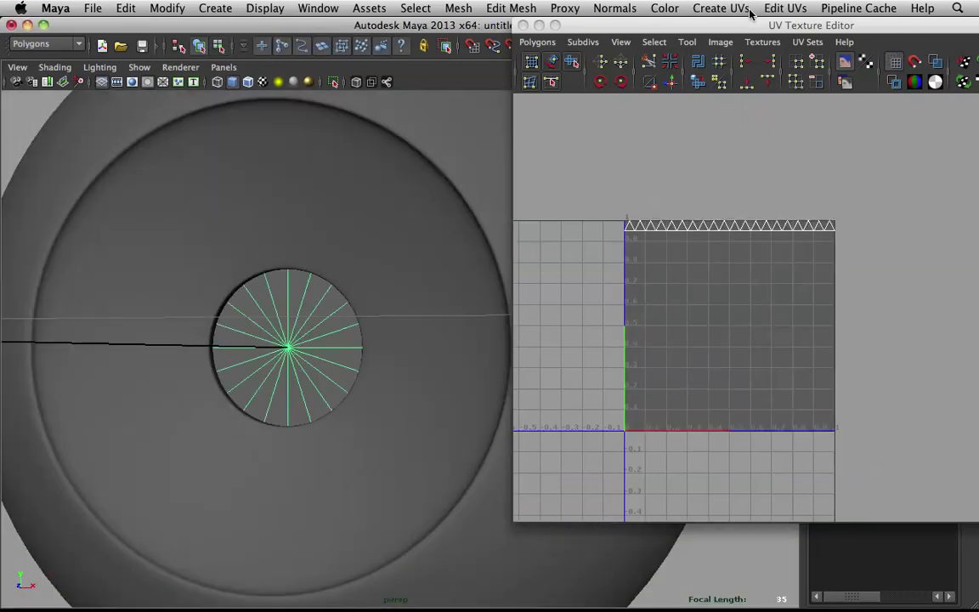
{"action": "left_click", "coordinate": [712, 6]}
{"action": "left_click", "coordinate": [742, 33]}
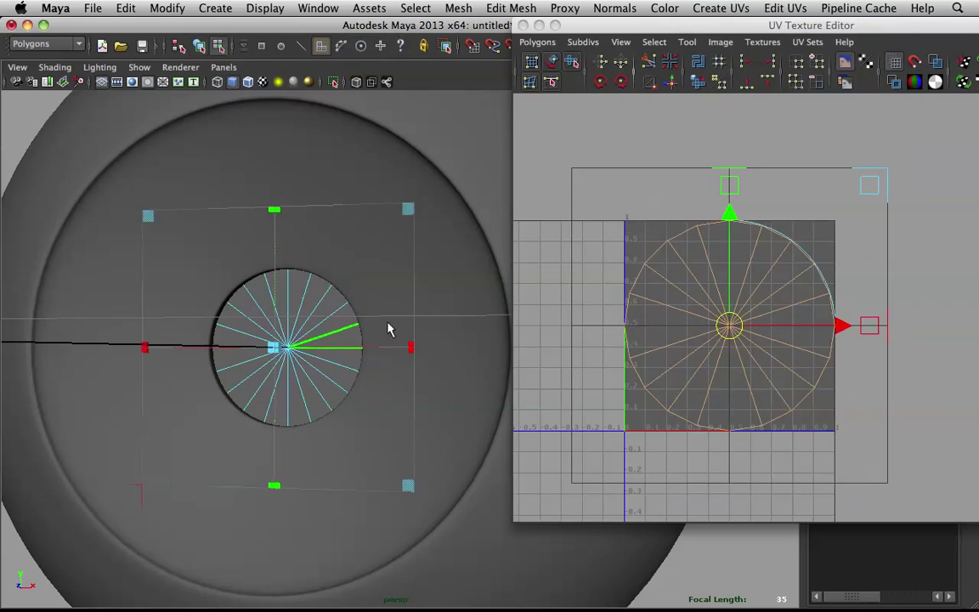
Step: Deselect everything in object selection mode and minimise the UV Texture Editor to show the full eyeball view
{"action": "right_click_drag", "start_coordinate": [389, 332], "coordinate": [323, 235], "text": "alt"}
{"action": "left_click", "coordinate": [294, 170]}
{"action": "left_click_drag", "start_coordinate": [412, 212], "coordinate": [387, 234], "text": "alt"}
{"action": "right_click_drag", "start_coordinate": [338, 352], "coordinate": [421, 260]}
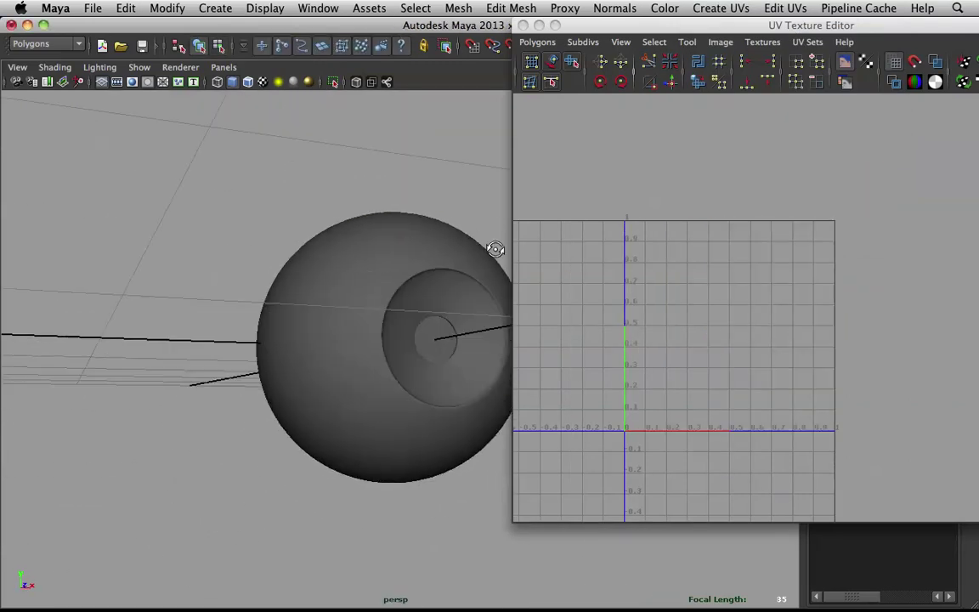
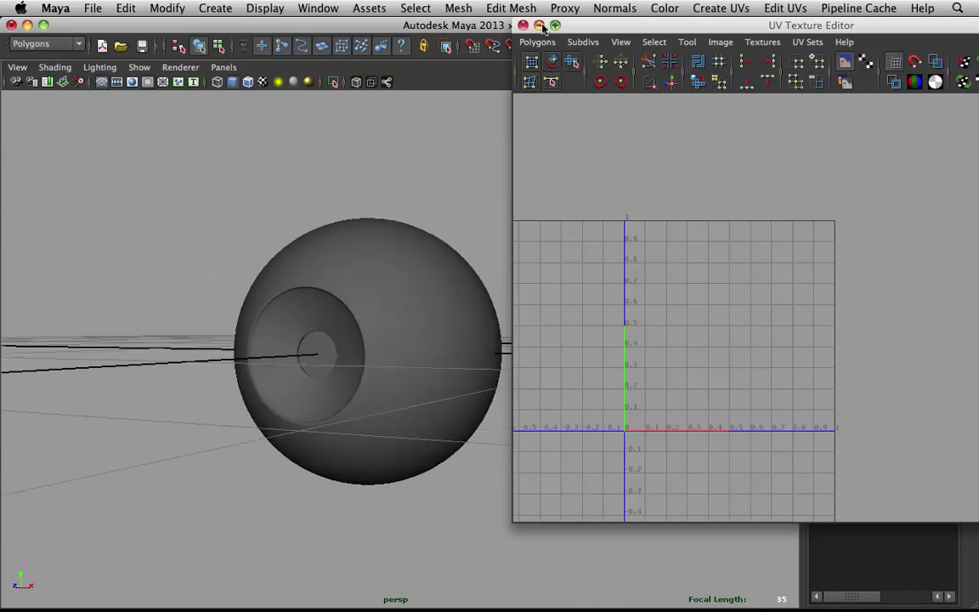
{"action": "left_click", "coordinate": [541, 26]}
{"action": "scroll", "coordinate": [373, 280], "scroll_direction": "up", "scroll_amount": 5}
{"action": "left_click_drag", "start_coordinate": [374, 280], "coordinate": [489, 207], "text": "alt"}
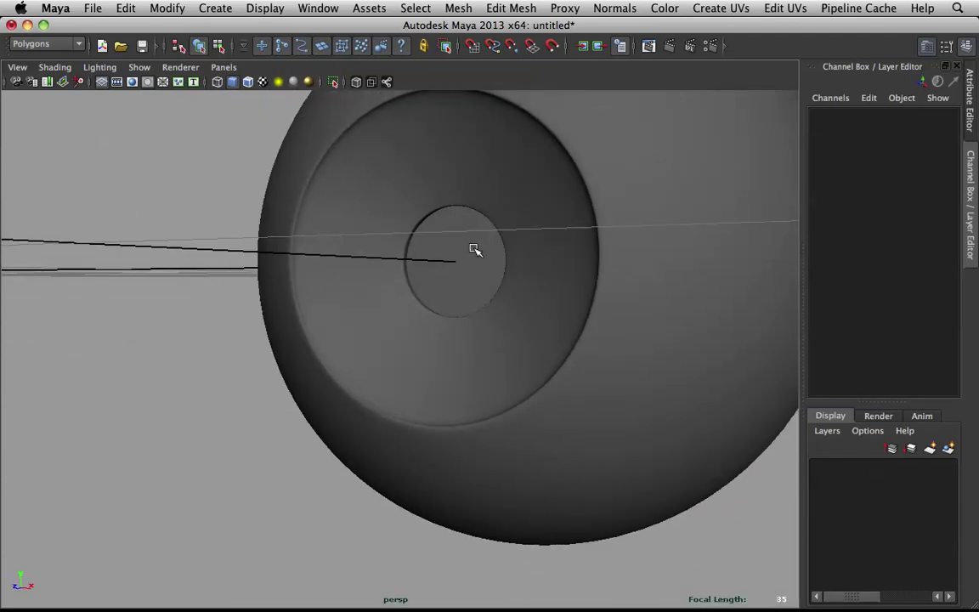
{"action": "left_click_drag", "start_coordinate": [559, 226], "coordinate": [539, 284], "text": "alt"}
{"action": "right_click_drag", "start_coordinate": [538, 284], "coordinate": [476, 286], "text": "alt"}
{"action": "left_click_drag", "start_coordinate": [476, 286], "coordinate": [500, 258], "text": "alt"}
{"action": "right_click_drag", "start_coordinate": [500, 257], "coordinate": [447, 232], "text": "alt"}
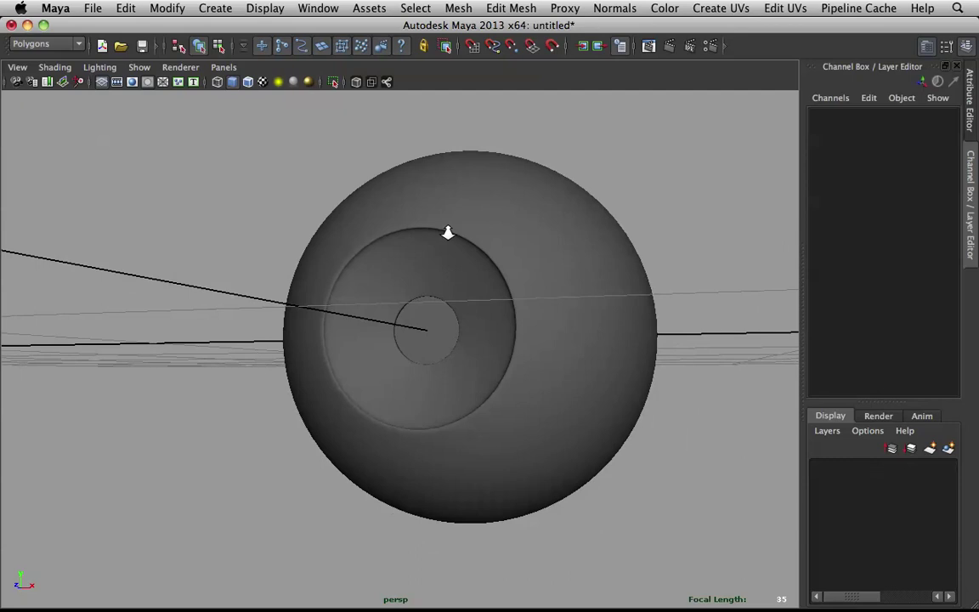
{"action": "left_click_drag", "start_coordinate": [447, 232], "coordinate": [448, 238], "text": "alt"}
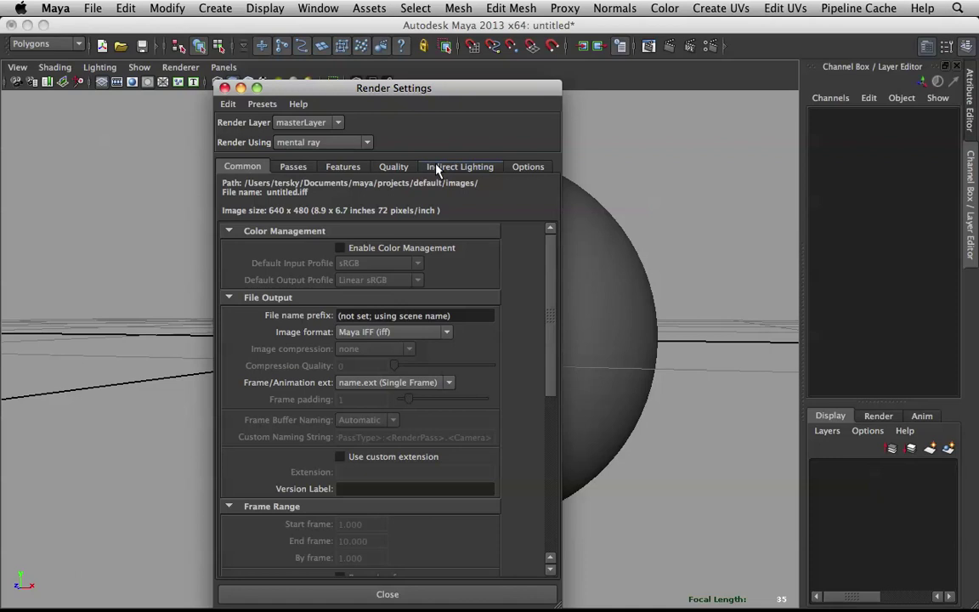
Step: Create an image-based lighting environment in the mental ray Indirect Lighting render settings
{"action": "left_click_drag", "start_coordinate": [395, 89], "coordinate": [324, 28]}
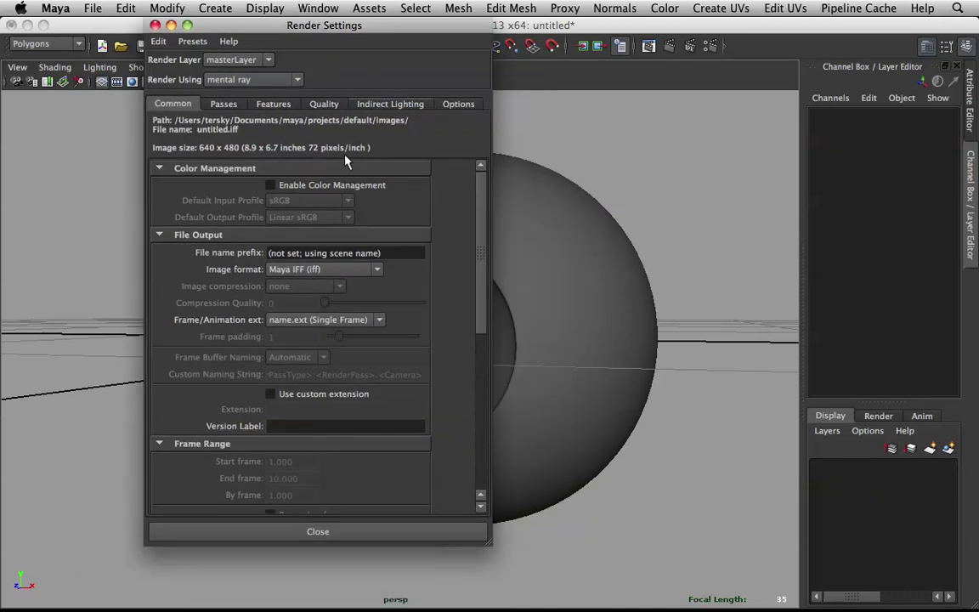
{"action": "left_click", "coordinate": [364, 105]}
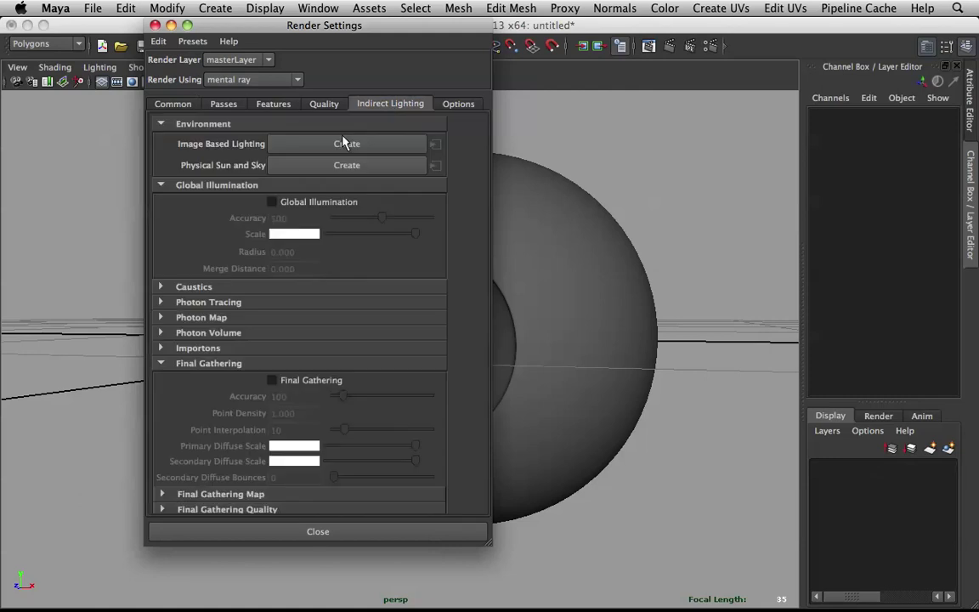
{"action": "left_click", "coordinate": [367, 146]}
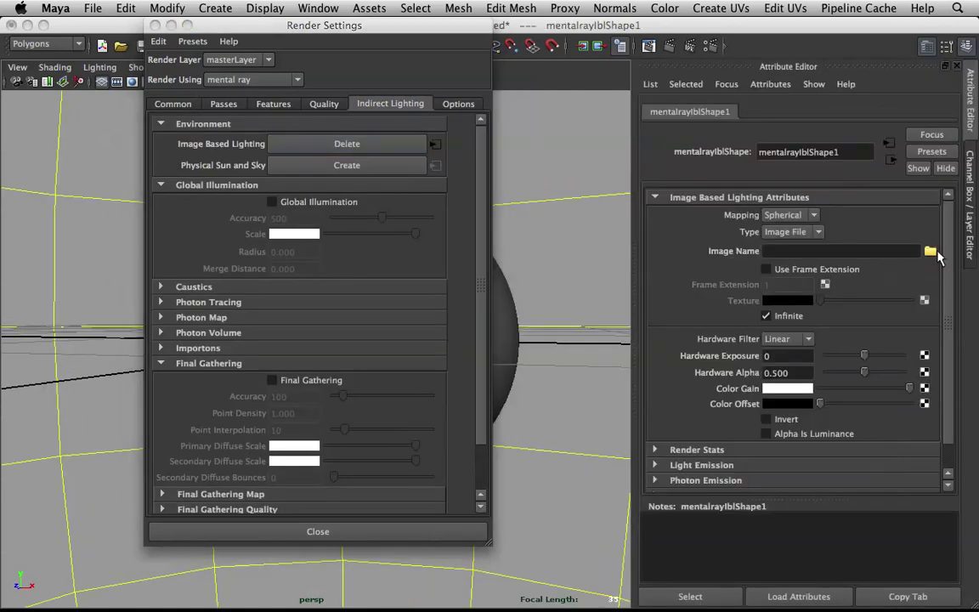
Step: Load panorama.jpg from the Desktop's Daily folder as the image-based lighting image
{"action": "left_click", "coordinate": [932, 252]}
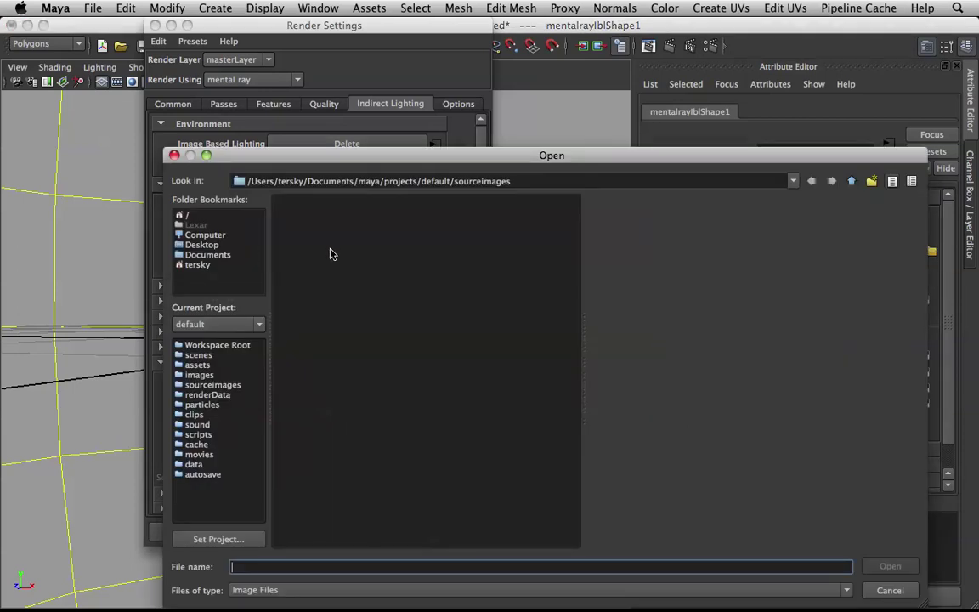
{"action": "left_click", "coordinate": [196, 245]}
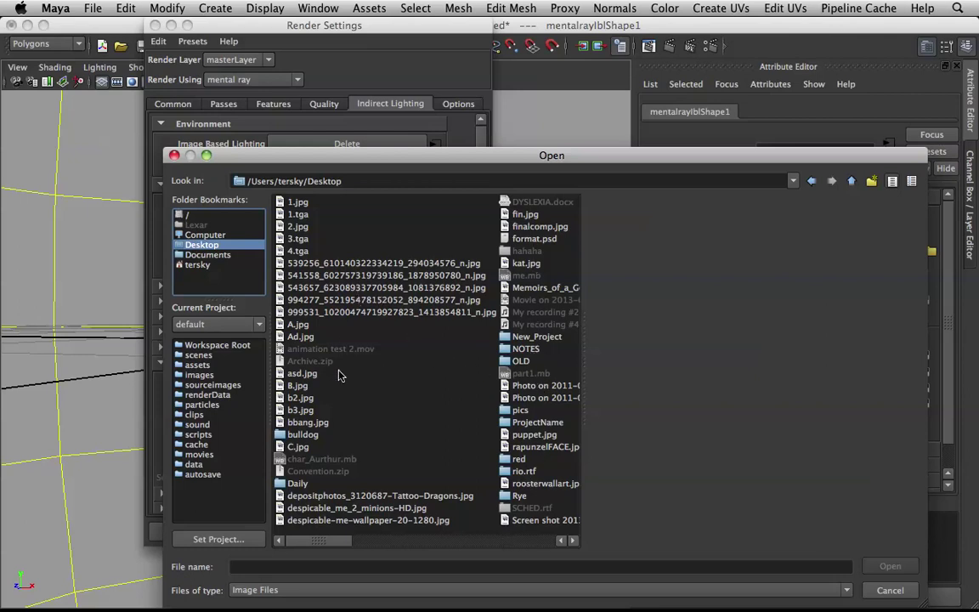
{"action": "left_click", "coordinate": [355, 541]}
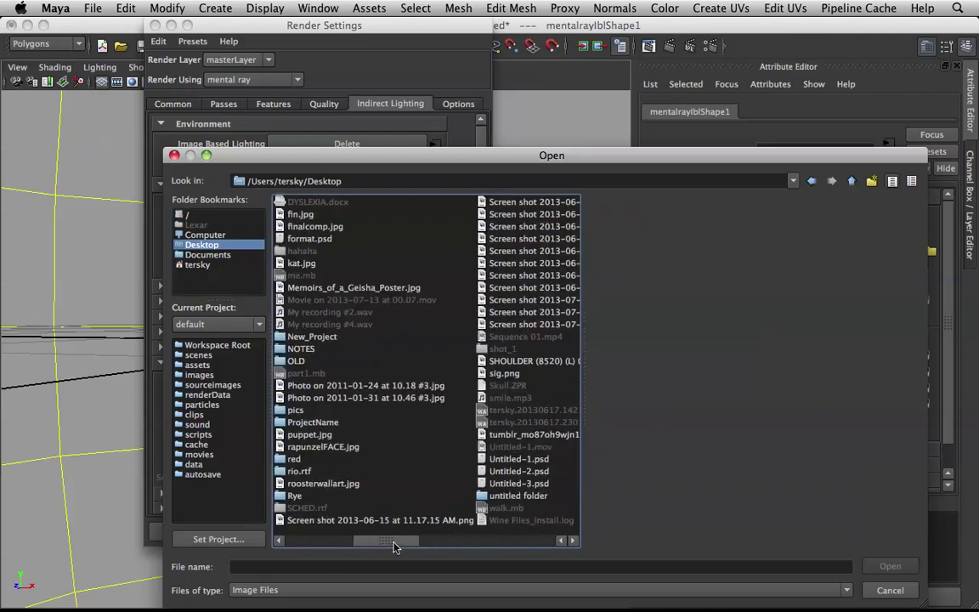
{"action": "left_click", "coordinate": [342, 540]}
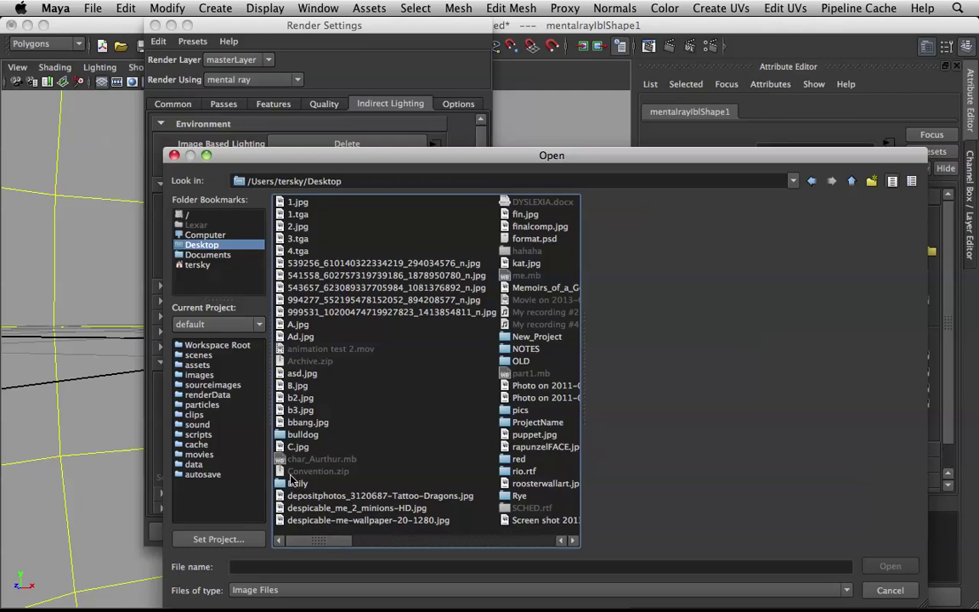
{"action": "double_click", "coordinate": [318, 483]}
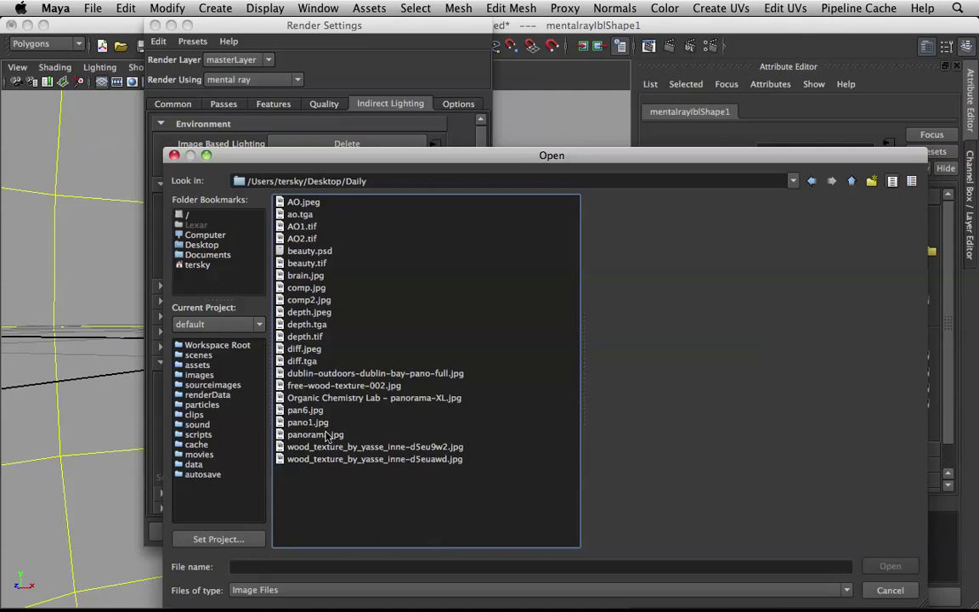
{"action": "left_click", "coordinate": [315, 434]}
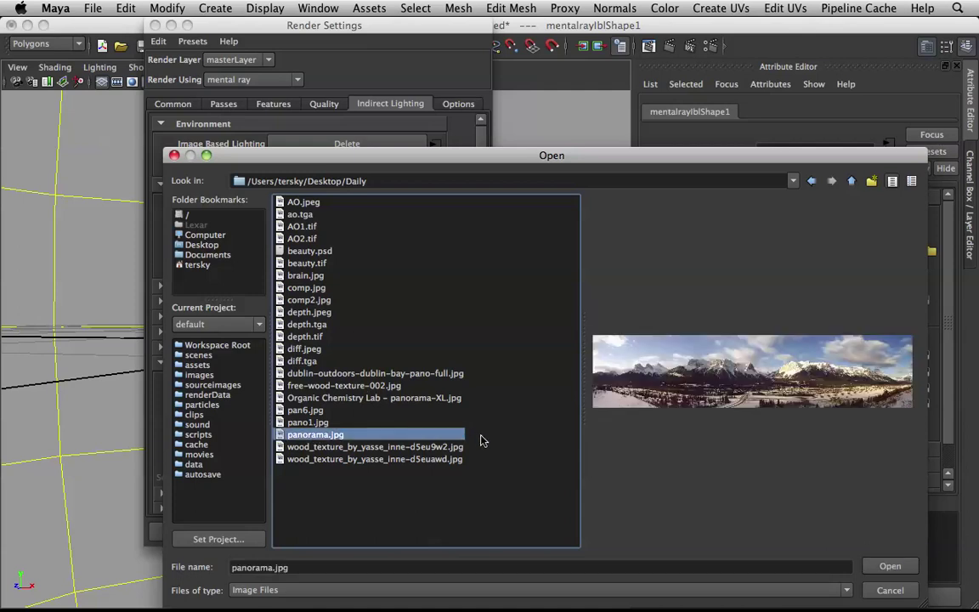
{"action": "left_click", "coordinate": [888, 567]}
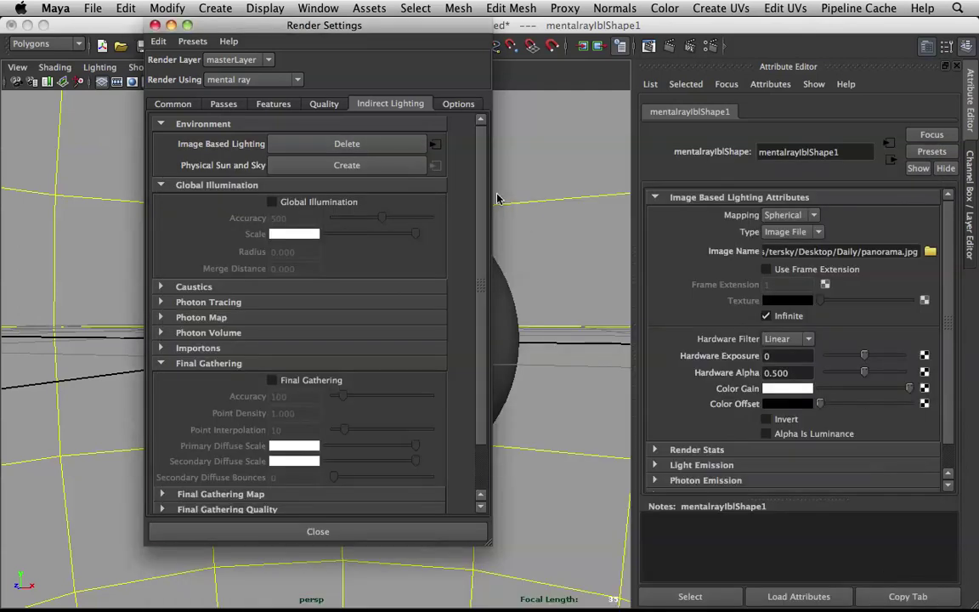
Step: Delete and recreate the image-based lighting, and load pano1.jpg from the Daily folder as its image
{"action": "left_click", "coordinate": [383, 146]}
{"action": "left_click", "coordinate": [400, 144]}
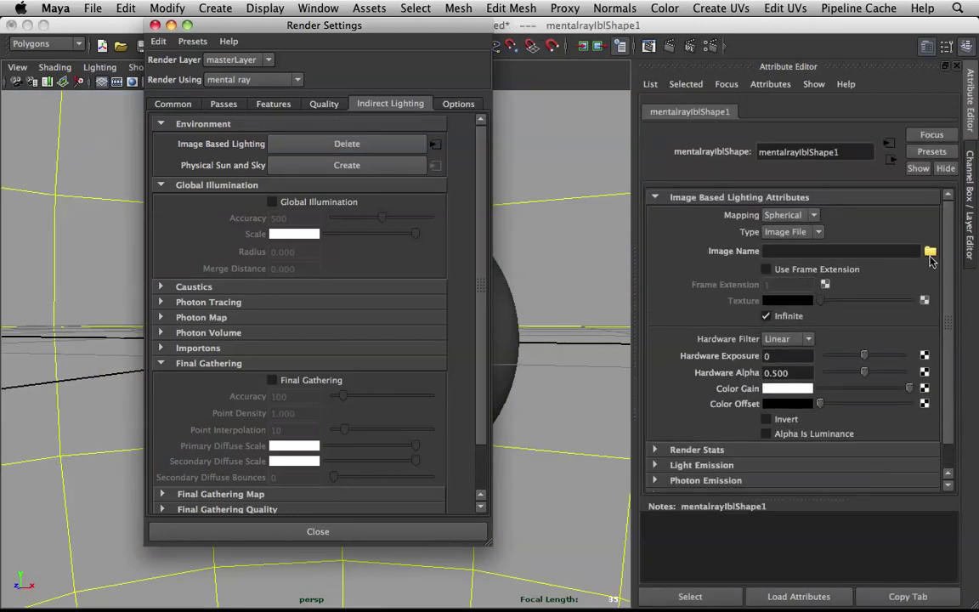
{"action": "left_click", "coordinate": [930, 252]}
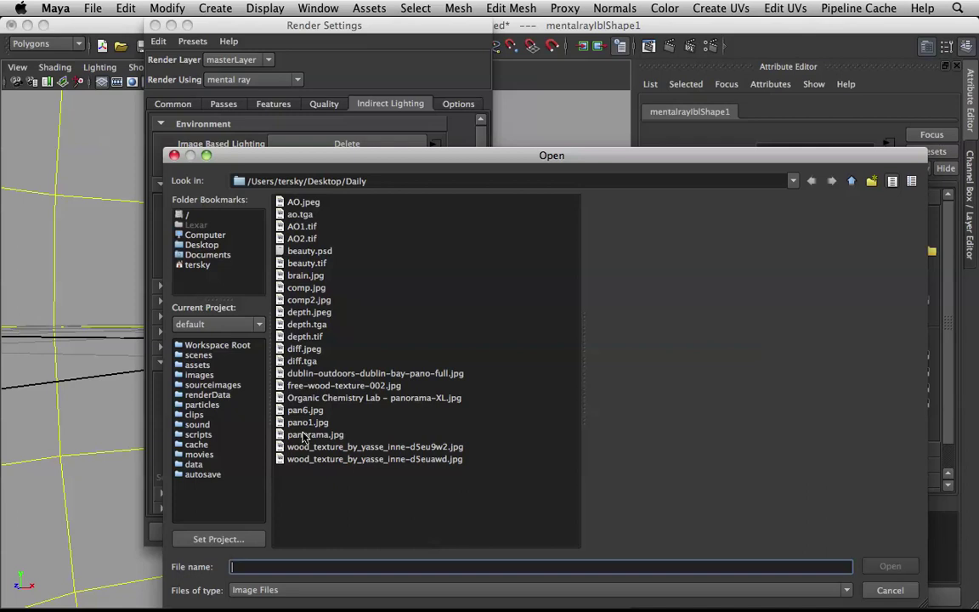
{"action": "left_click", "coordinate": [311, 434]}
{"action": "left_click", "coordinate": [308, 423]}
{"action": "left_click", "coordinate": [293, 411]}
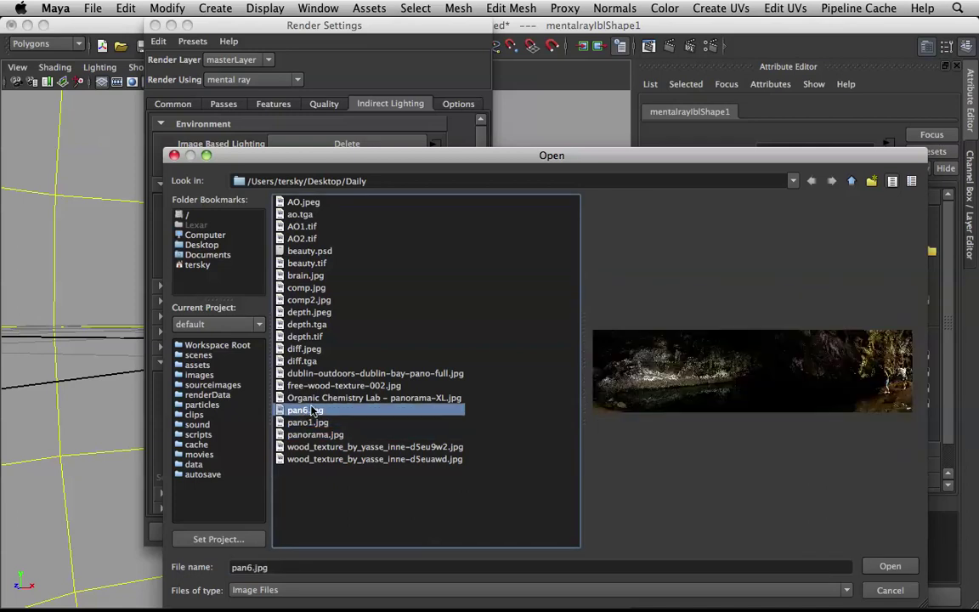
{"action": "left_click", "coordinate": [294, 422]}
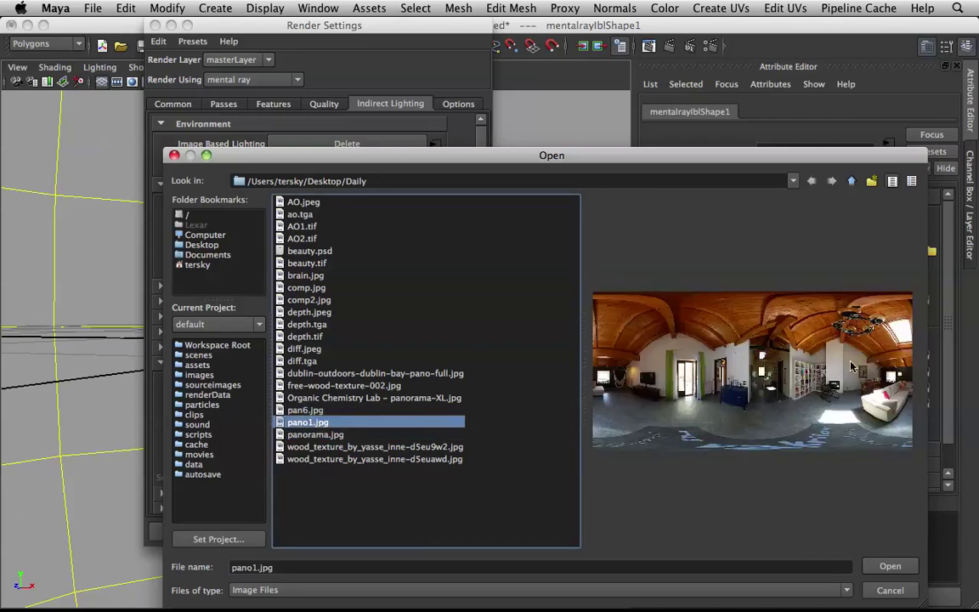
{"action": "left_click", "coordinate": [888, 565]}
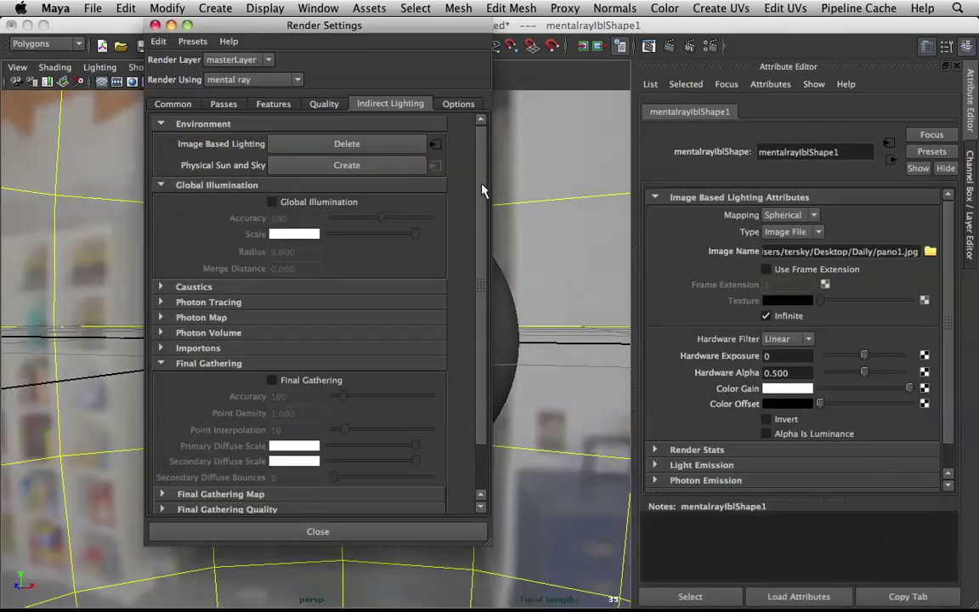
Step: Close the render settings and render the eyeball in the perspective view with mental ray
{"action": "left_click", "coordinate": [154, 26]}
{"action": "left_click_drag", "start_coordinate": [453, 338], "coordinate": [394, 268], "text": "alt"}
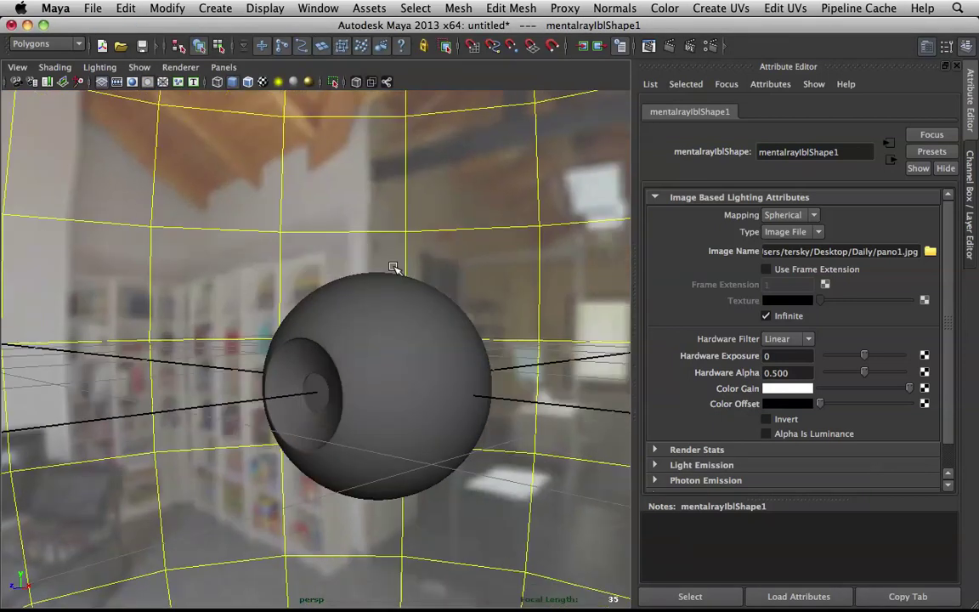
{"action": "right_click_drag", "start_coordinate": [394, 269], "coordinate": [413, 284], "text": "alt"}
{"action": "left_click_drag", "start_coordinate": [413, 283], "coordinate": [441, 282], "text": "alt"}
{"action": "right_click_drag", "start_coordinate": [441, 282], "coordinate": [328, 215], "text": "alt"}
{"action": "left_click_drag", "start_coordinate": [329, 216], "coordinate": [339, 201], "text": "alt"}
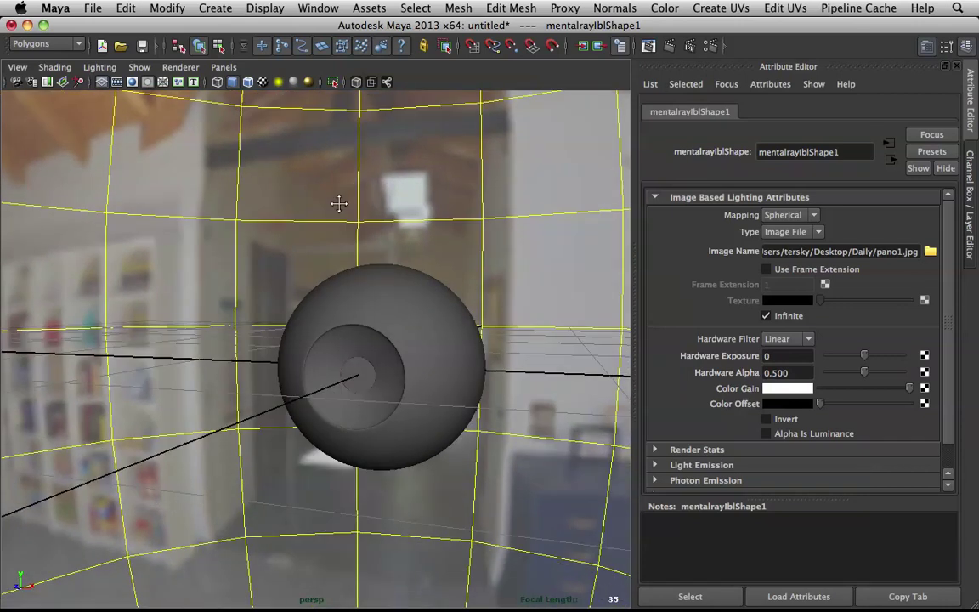
{"action": "left_click", "coordinate": [674, 49]}
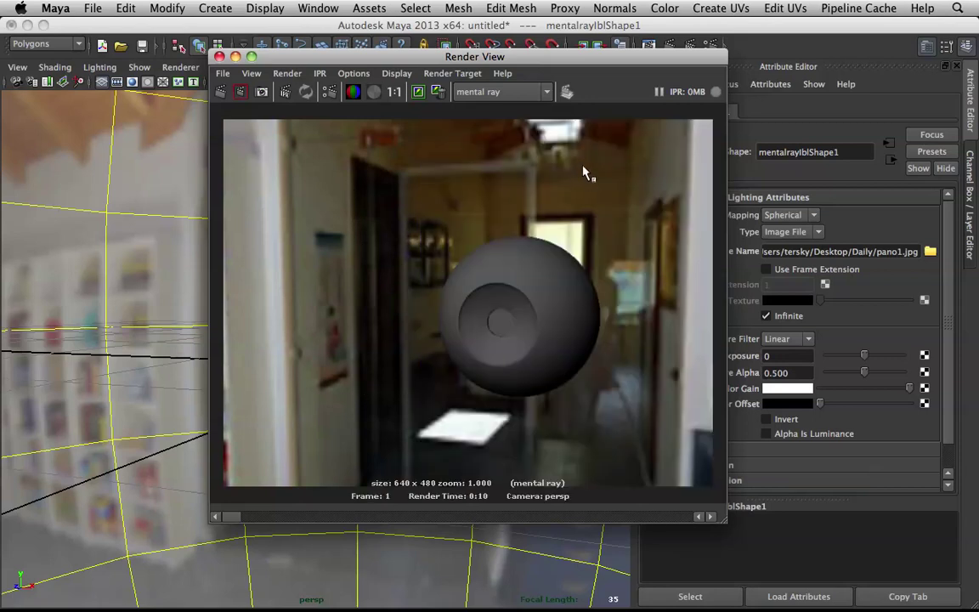
Step: Turn off Primary Visibility in the image-based lighting's render stats and re-render the eyeball
{"action": "left_click_drag", "start_coordinate": [599, 56], "coordinate": [495, 50]}
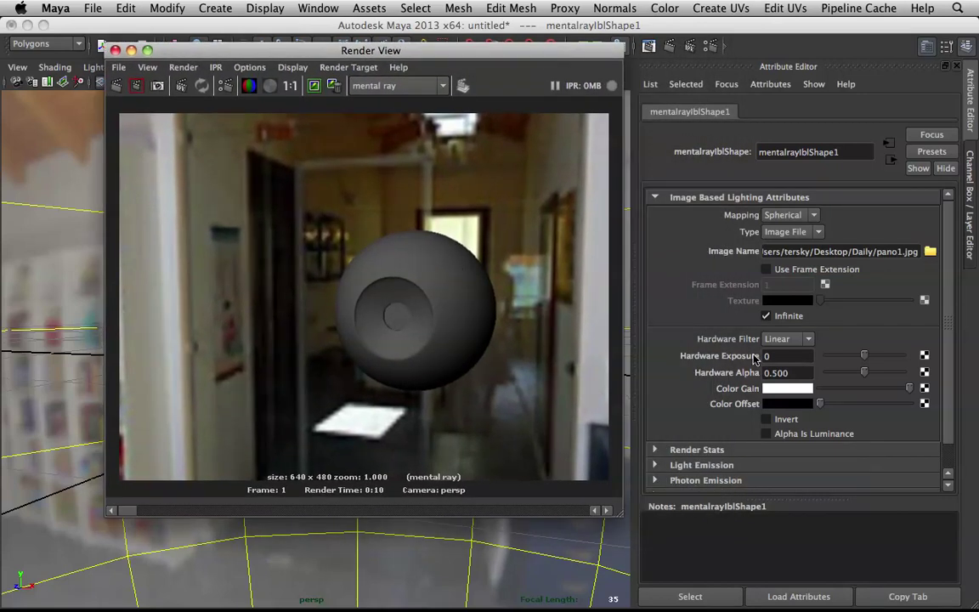
{"action": "scroll", "coordinate": [723, 390], "scroll_direction": "down", "scroll_amount": 1}
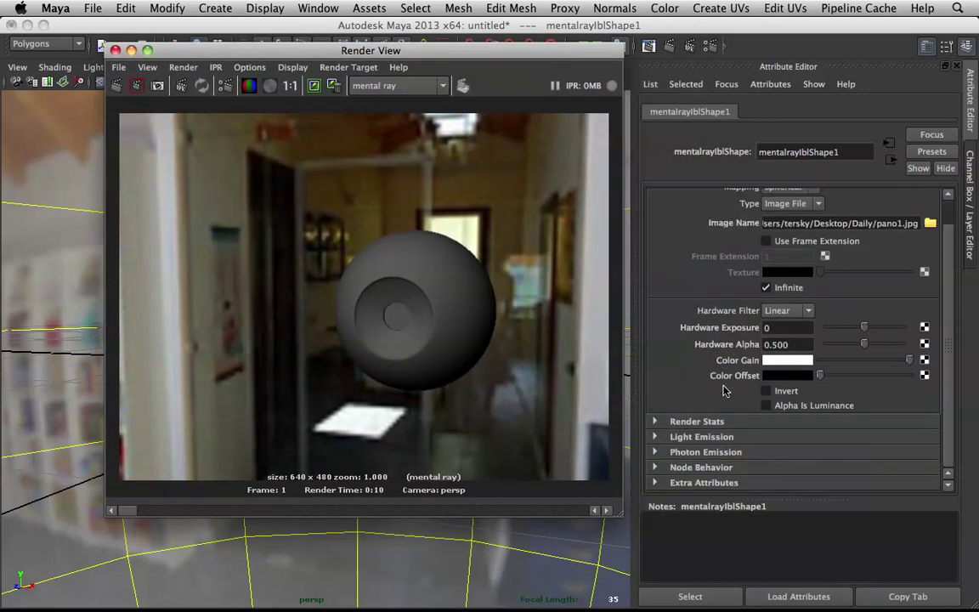
{"action": "left_click", "coordinate": [674, 421]}
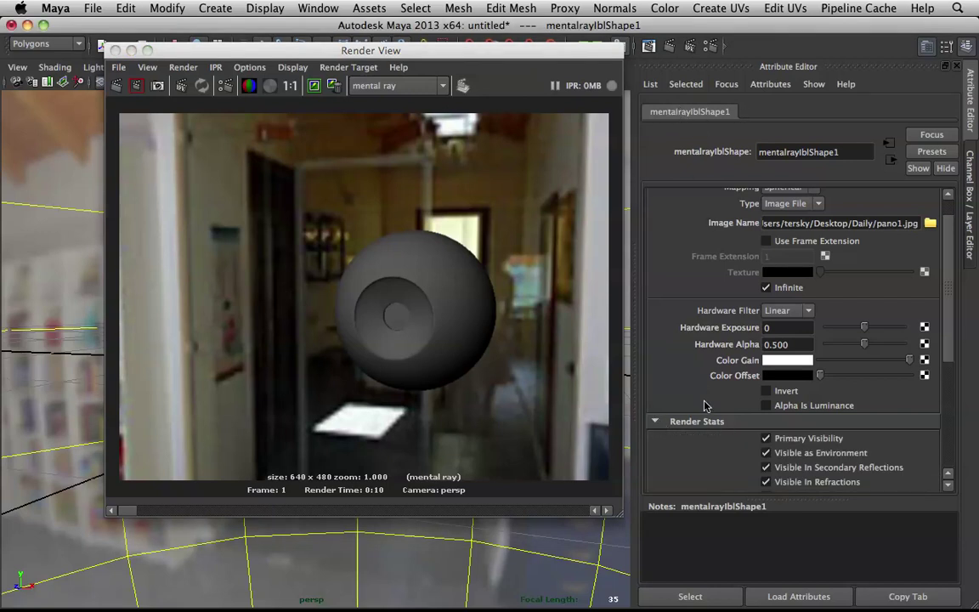
{"action": "scroll", "coordinate": [672, 289], "scroll_direction": "down", "scroll_amount": 3}
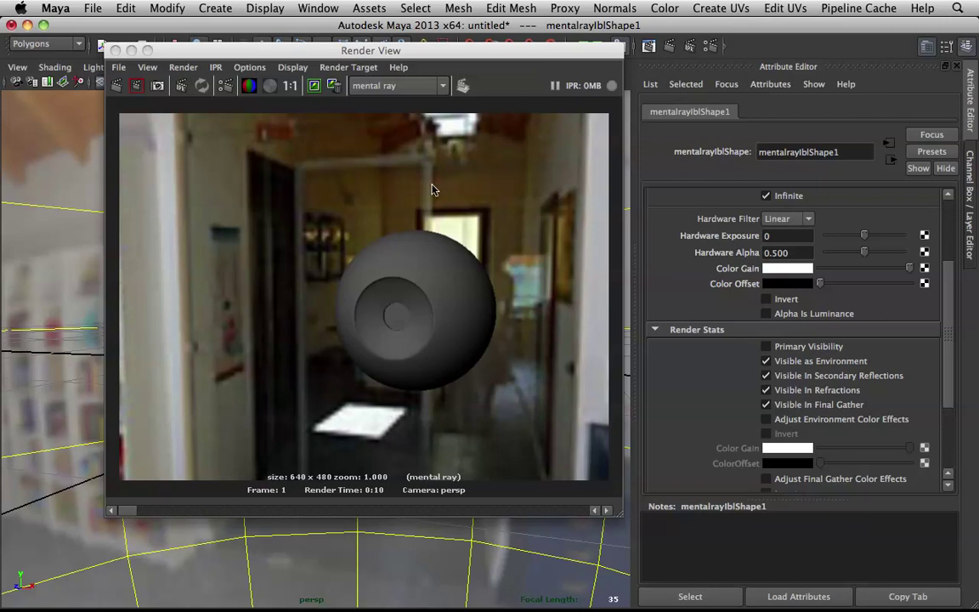
{"action": "left_click", "coordinate": [121, 90]}
{"action": "left_click", "coordinate": [118, 85]}
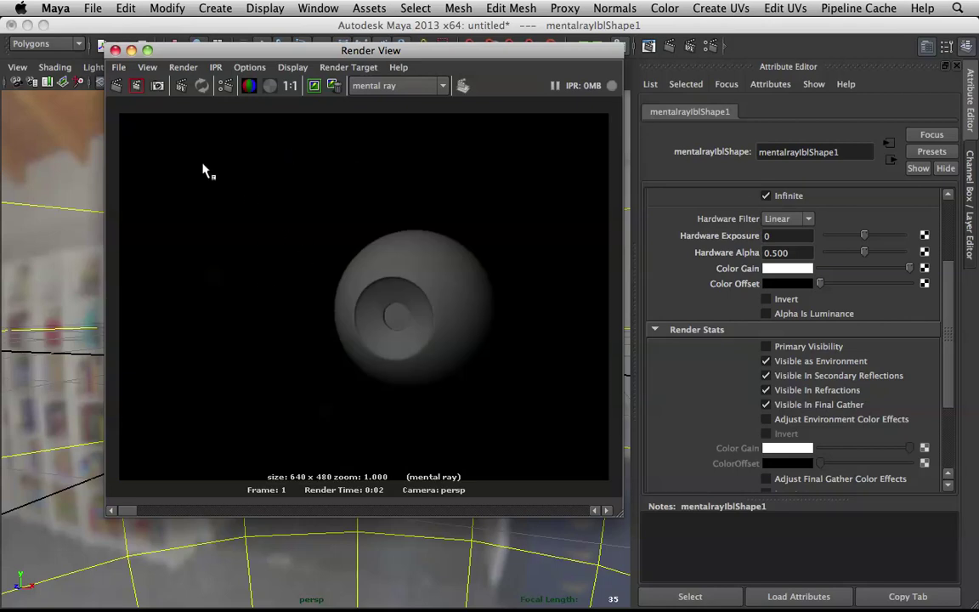
Step: Set the perspective camera's environment background color to a mid grey with HSV value 0.5 and re-render the view
{"action": "left_click", "coordinate": [19, 85]}
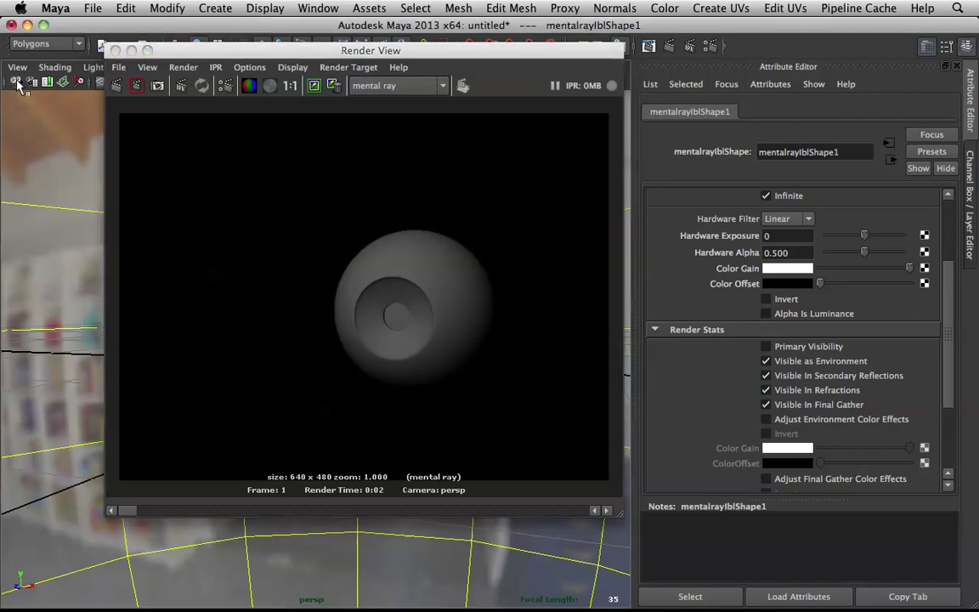
{"action": "left_click", "coordinate": [18, 84]}
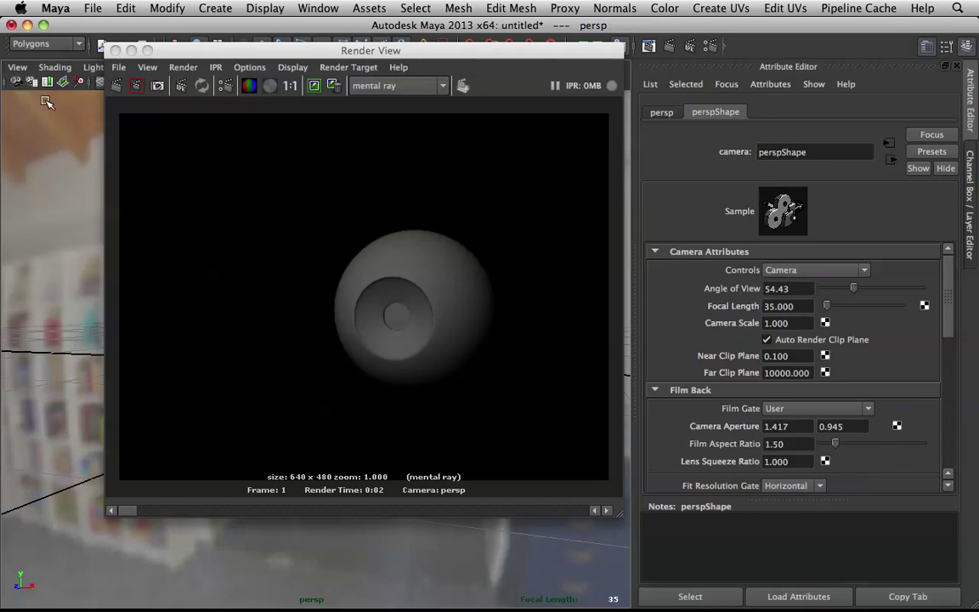
{"action": "scroll", "coordinate": [820, 357], "scroll_direction": "down", "scroll_amount": 5}
{"action": "scroll", "coordinate": [820, 357], "scroll_direction": "down", "scroll_amount": 3}
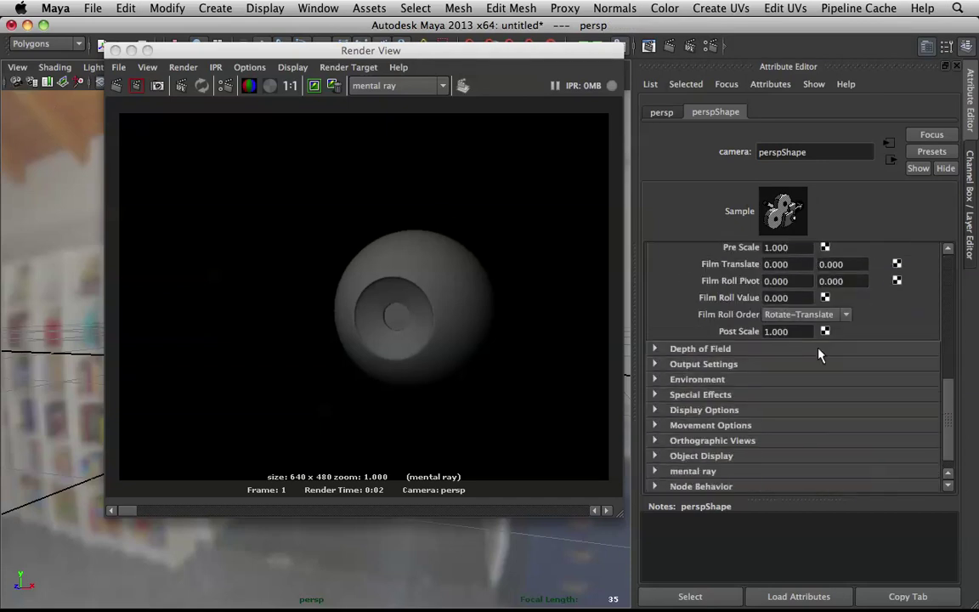
{"action": "left_click", "coordinate": [752, 379]}
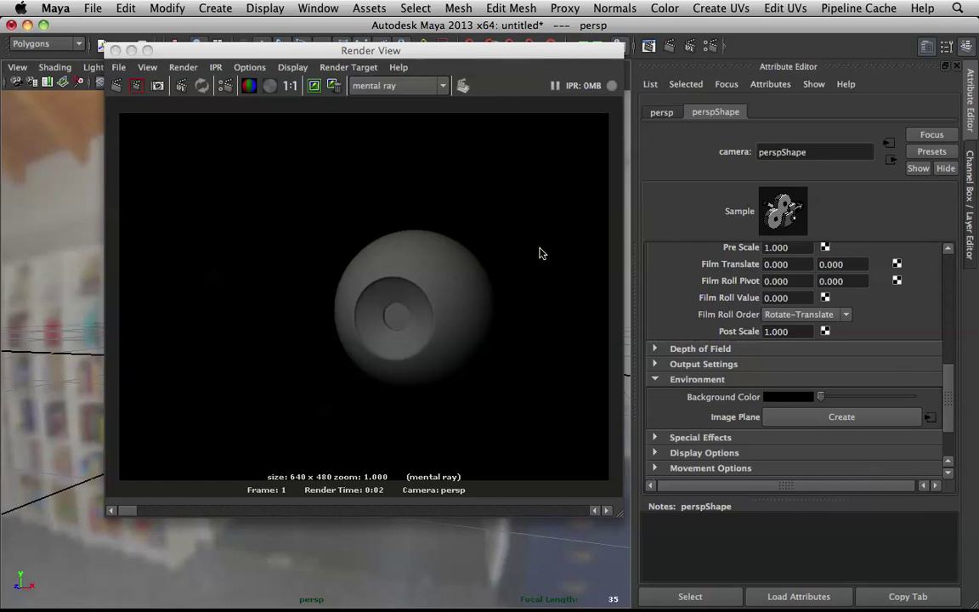
{"action": "left_click", "coordinate": [809, 398]}
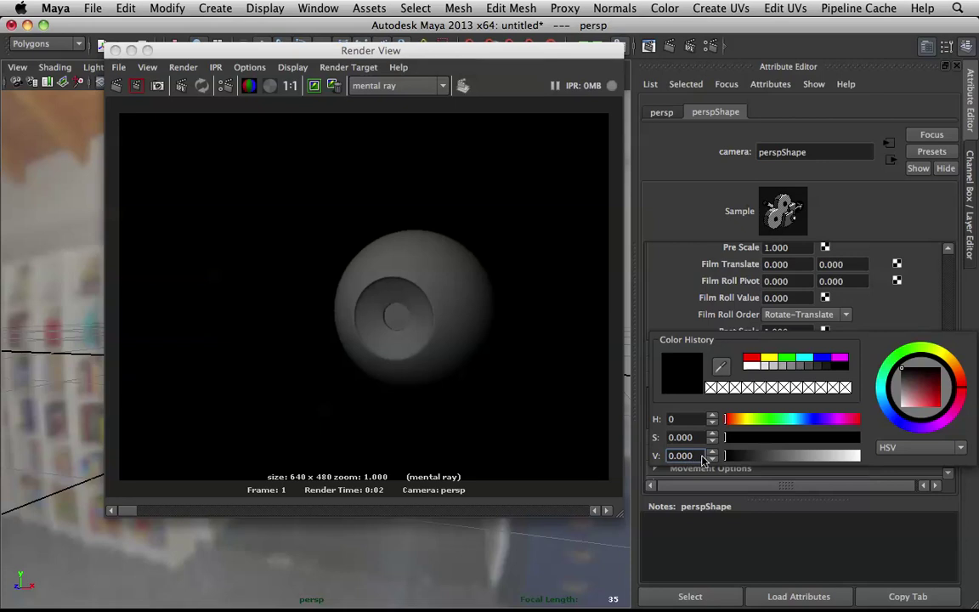
{"action": "left_click_drag", "start_coordinate": [695, 455], "coordinate": [681, 455]}
{"action": "type", "text": "5"}
{"action": "key", "text": "Return"}
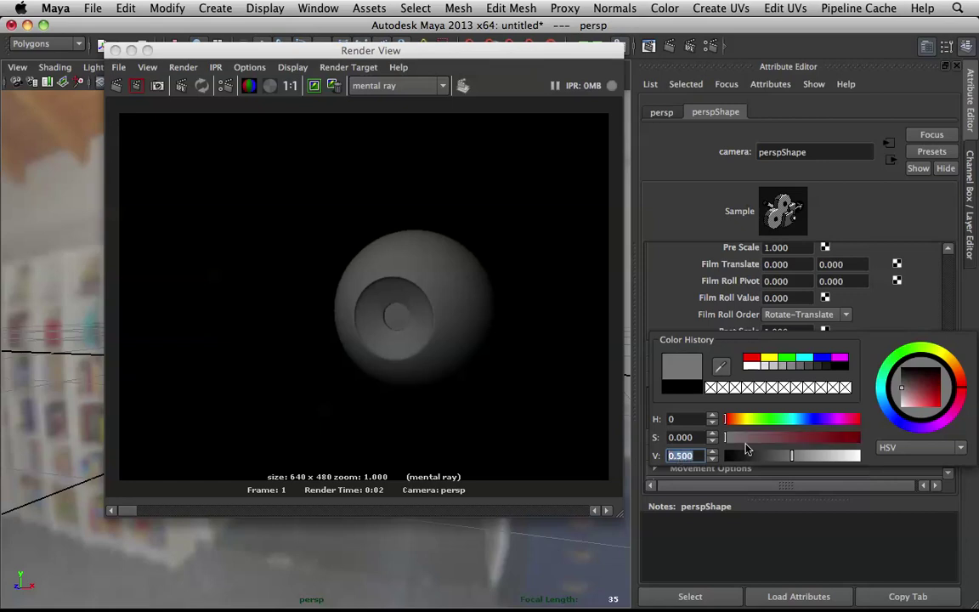
{"action": "left_click", "coordinate": [909, 450]}
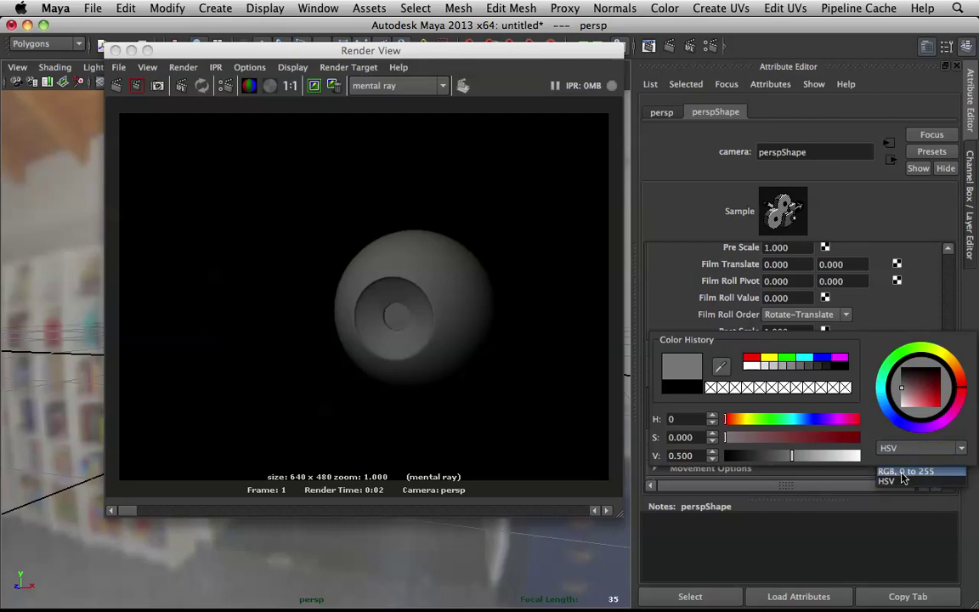
{"action": "left_click", "coordinate": [902, 482]}
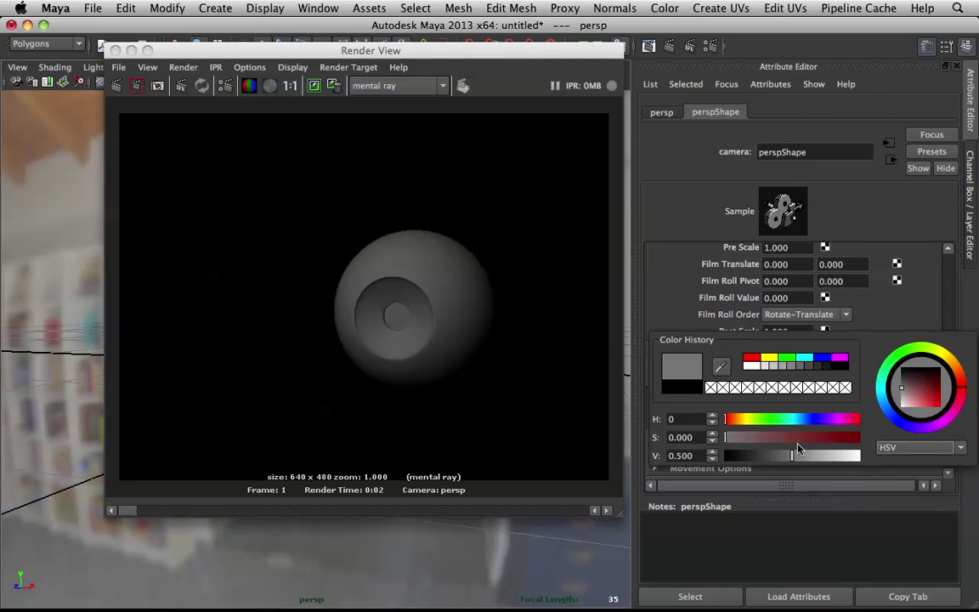
{"action": "left_click", "coordinate": [116, 86]}
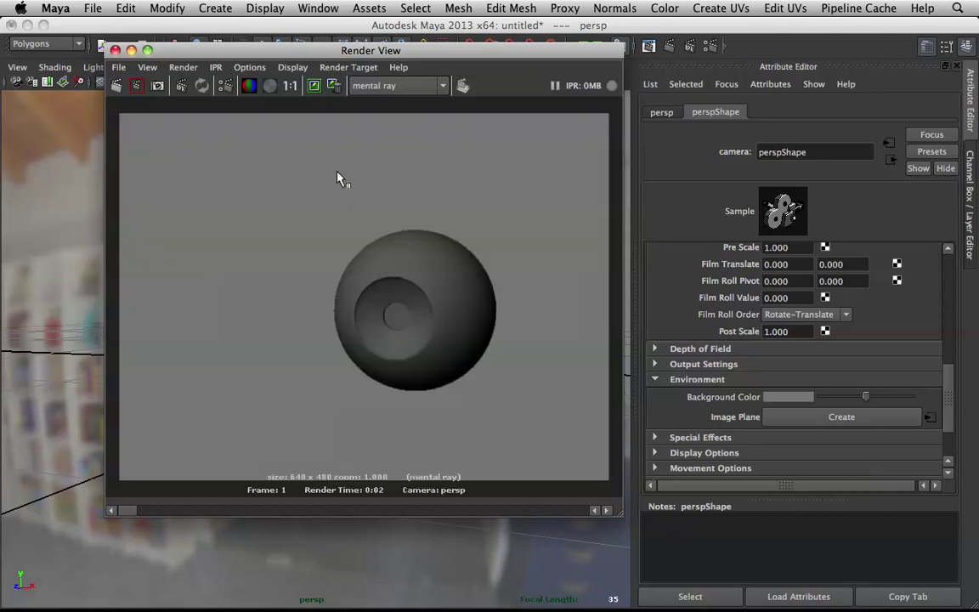
Step: Set Final Gathering accuracy to 10 and point density to 0.1 in the render settings, and re-render the eyeball
{"action": "left_click", "coordinate": [224, 86]}
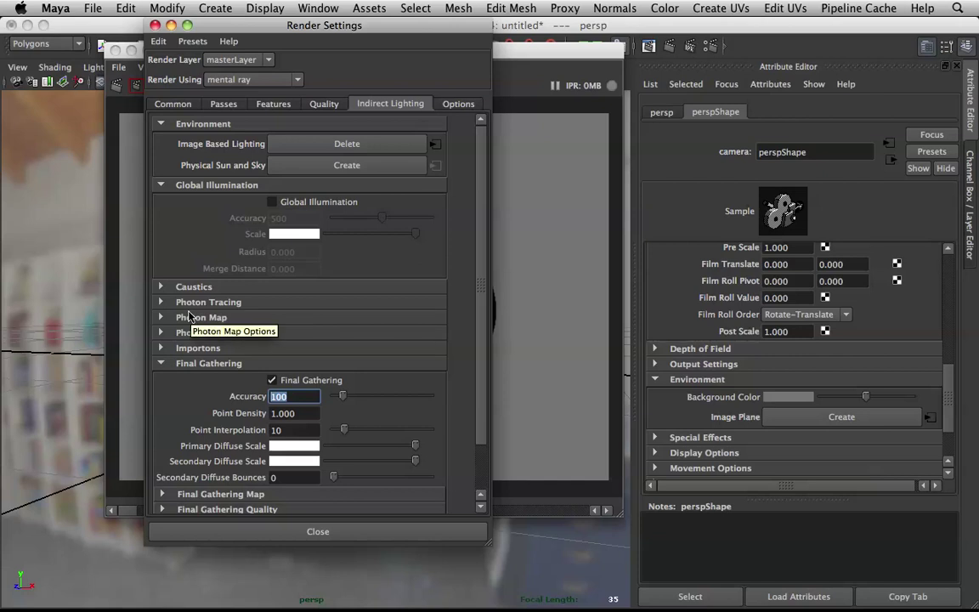
{"action": "type", "text": "10"}
{"action": "key", "text": "Tab"}
{"action": "type", "text": ".1"}
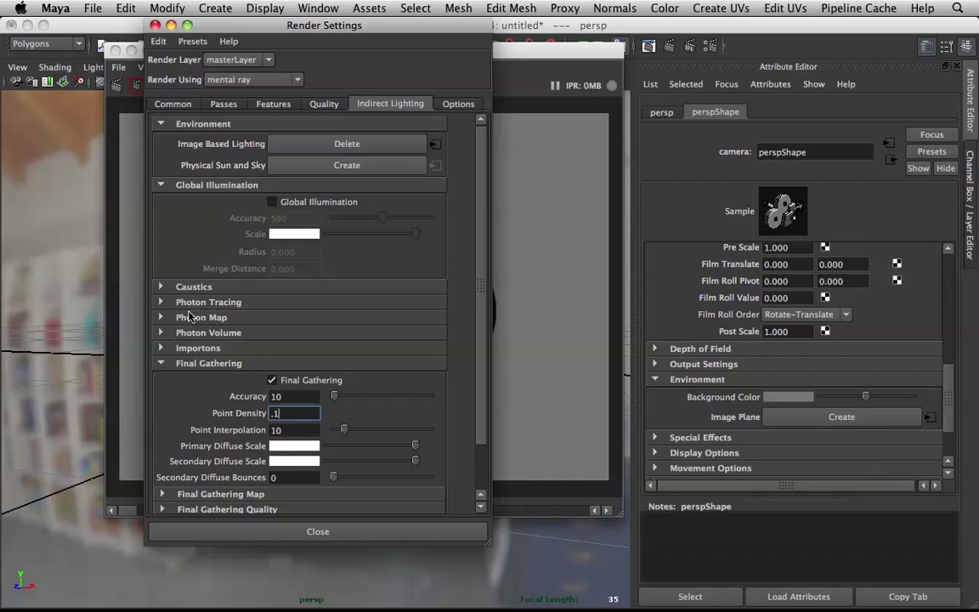
{"action": "key", "text": "Tab"}
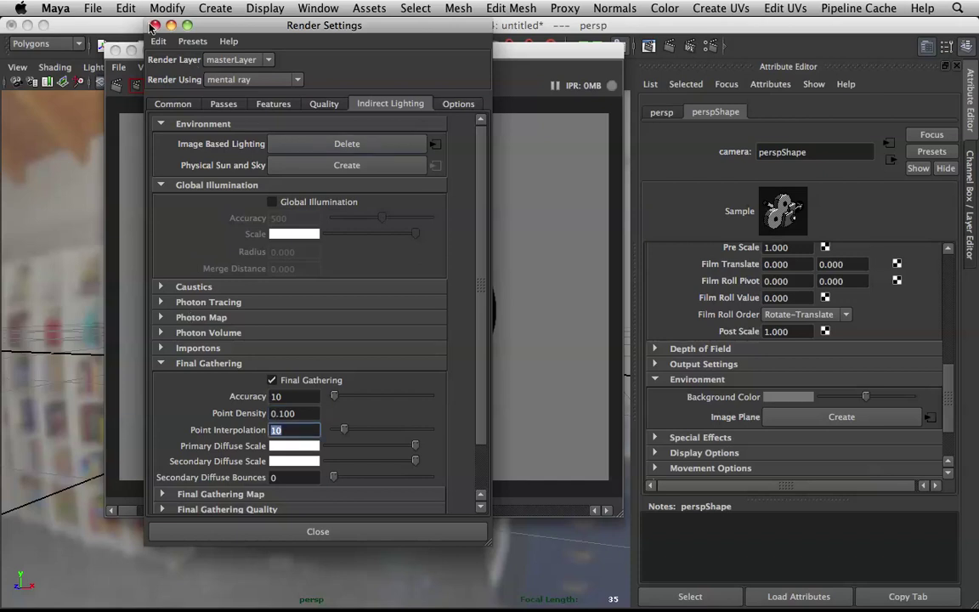
{"action": "left_click", "coordinate": [154, 24]}
{"action": "left_click", "coordinate": [117, 86]}
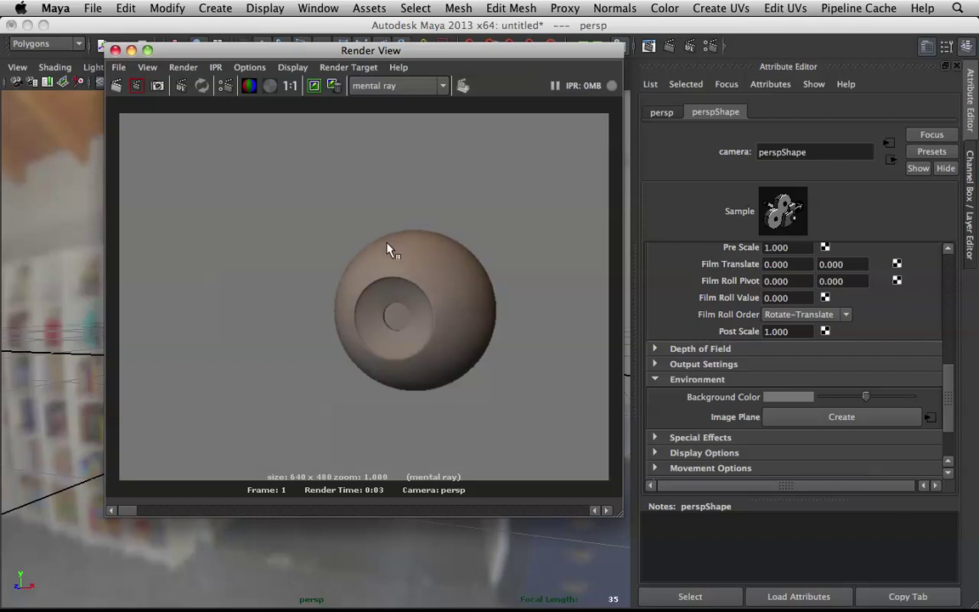
Step: Put the render window away and select the pupil disc in a close view of the eyeball
{"action": "left_click", "coordinate": [131, 51]}
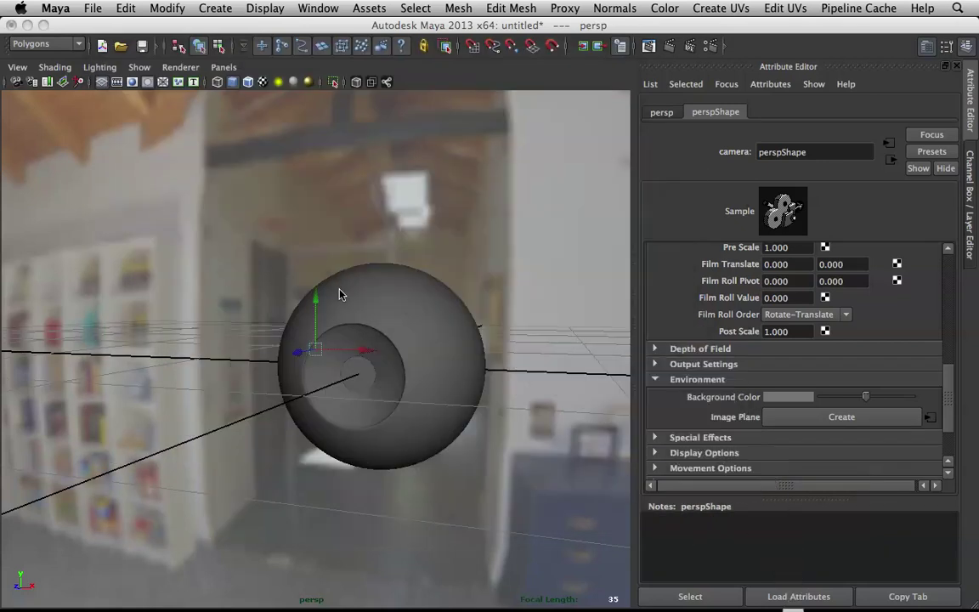
{"action": "right_click_drag", "start_coordinate": [335, 287], "coordinate": [411, 306], "text": "alt"}
{"action": "middle_click_drag", "start_coordinate": [411, 306], "coordinate": [281, 166], "text": "alt"}
{"action": "right_click_drag", "start_coordinate": [413, 256], "coordinate": [334, 147], "text": "alt"}
{"action": "left_click_drag", "start_coordinate": [334, 147], "coordinate": [369, 262], "text": "alt"}
{"action": "right_click_drag", "start_coordinate": [369, 263], "coordinate": [391, 303], "text": "alt"}
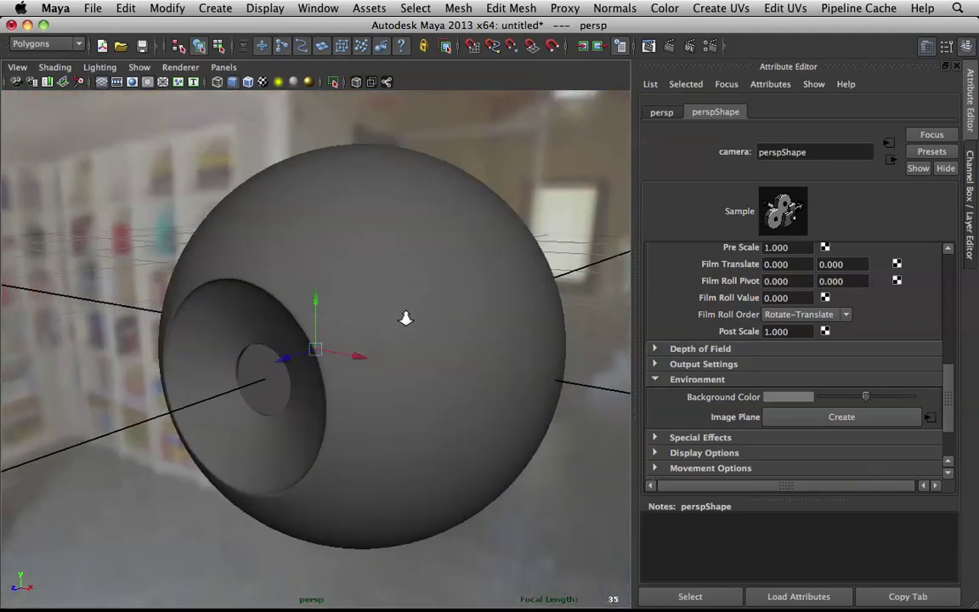
{"action": "left_click_drag", "start_coordinate": [391, 303], "coordinate": [416, 311], "text": "alt"}
{"action": "right_click_drag", "start_coordinate": [416, 310], "coordinate": [417, 332], "text": "alt"}
{"action": "left_click_drag", "start_coordinate": [418, 332], "coordinate": [376, 344], "text": "alt"}
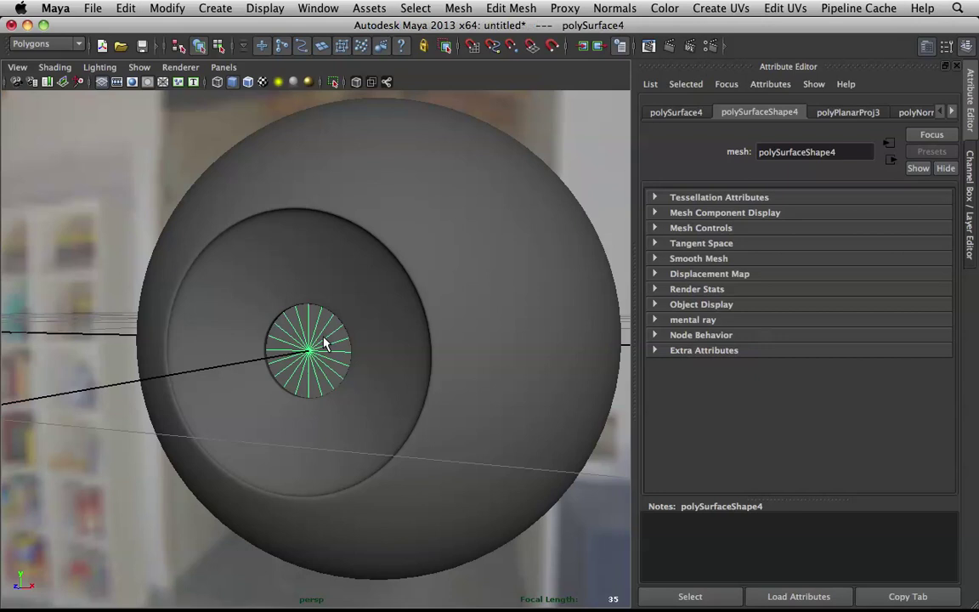
{"action": "right_click", "coordinate": [293, 338], "text": "shift"}
{"action": "right_click_drag", "start_coordinate": [314, 329], "coordinate": [316, 344], "text": "shift"}
{"action": "right_click", "coordinate": [315, 345]}
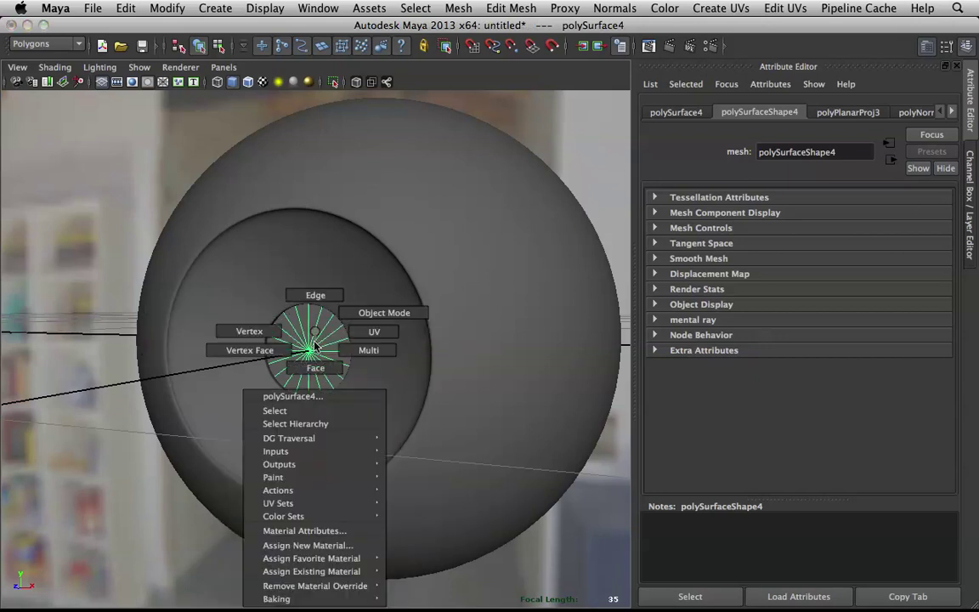
{"action": "right_click", "coordinate": [312, 345]}
{"action": "right_click_drag", "start_coordinate": [313, 345], "coordinate": [344, 328]}
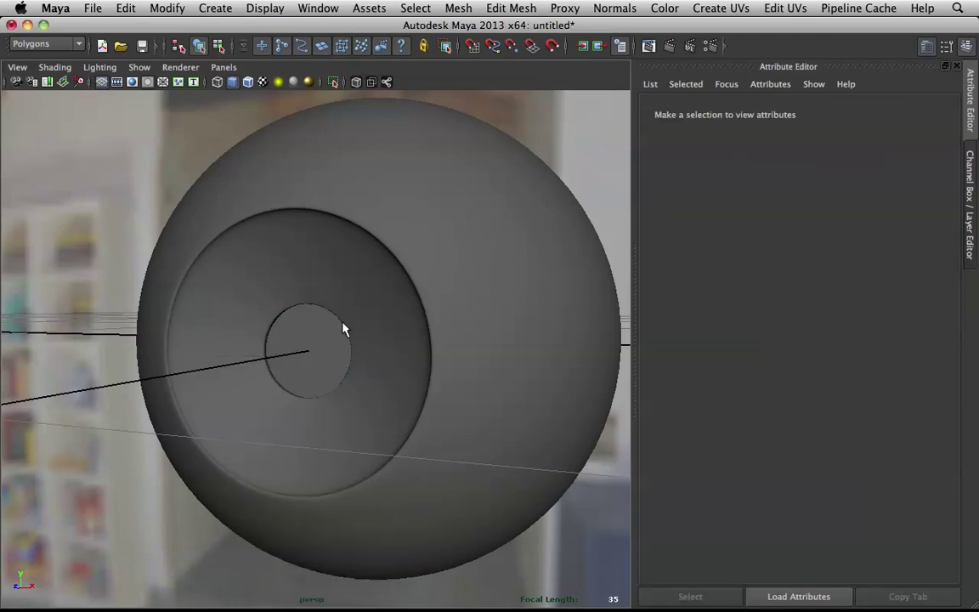
{"action": "left_click", "coordinate": [329, 334]}
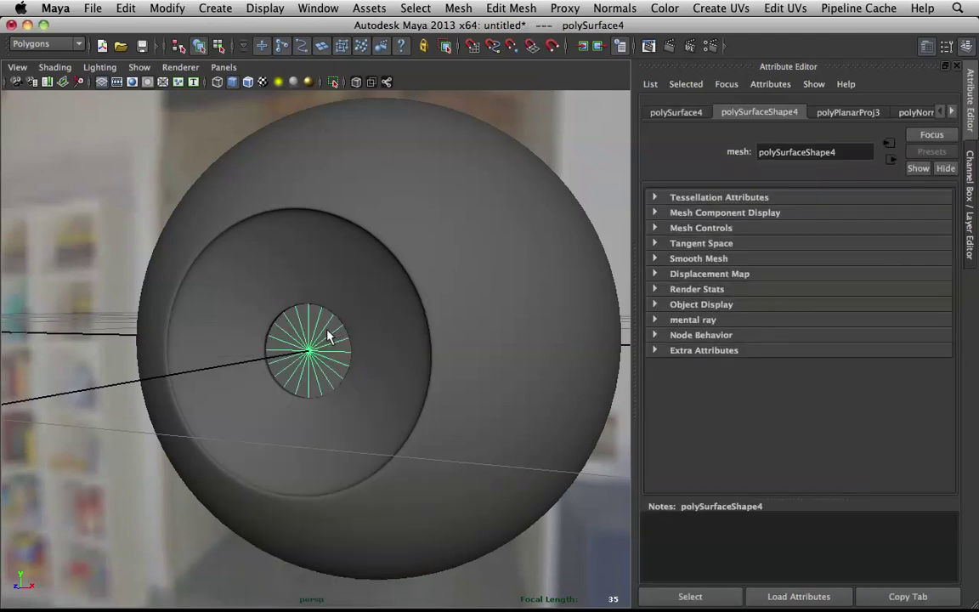
{"action": "right_click", "coordinate": [330, 334], "text": "shift"}
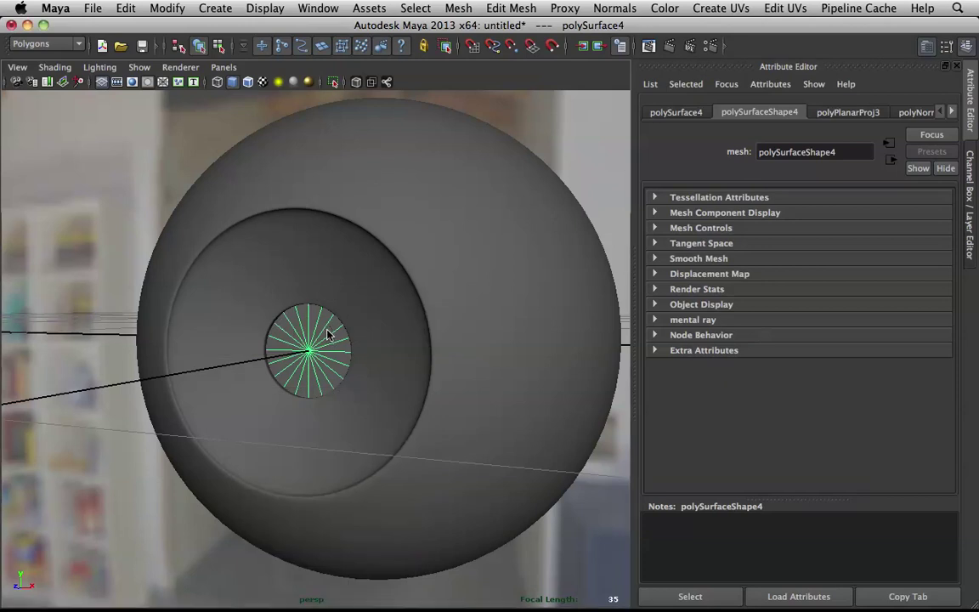
{"action": "right_click", "coordinate": [328, 333]}
{"action": "right_click", "coordinate": [328, 335]}
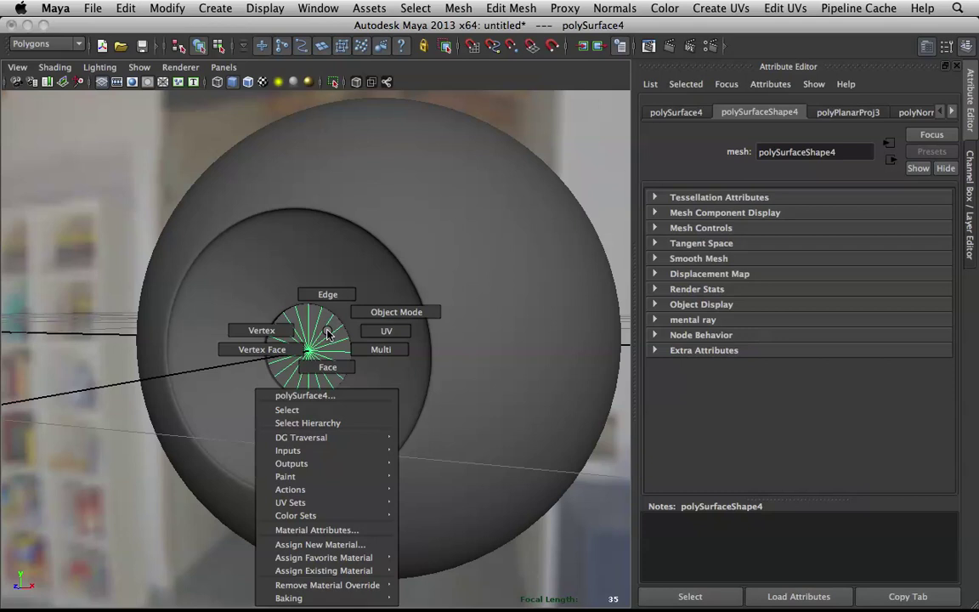
{"action": "right_click", "coordinate": [328, 335]}
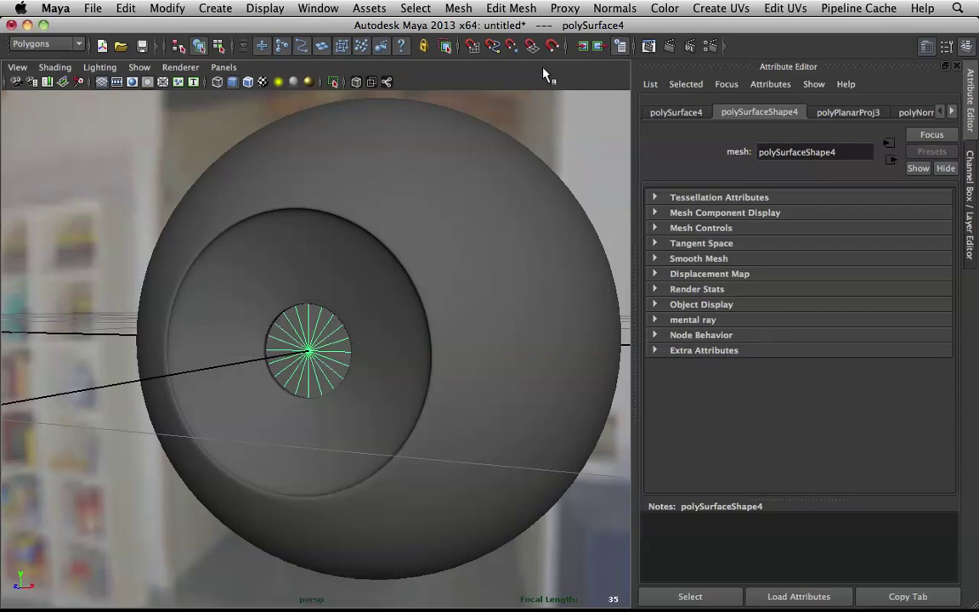
{"action": "left_click", "coordinate": [974, 234]}
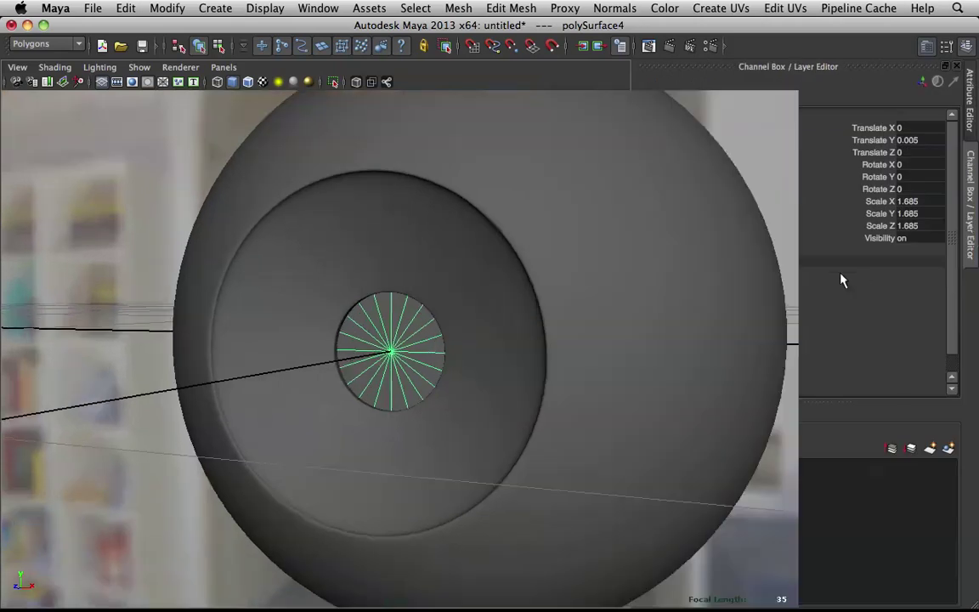
{"action": "left_click", "coordinate": [967, 120]}
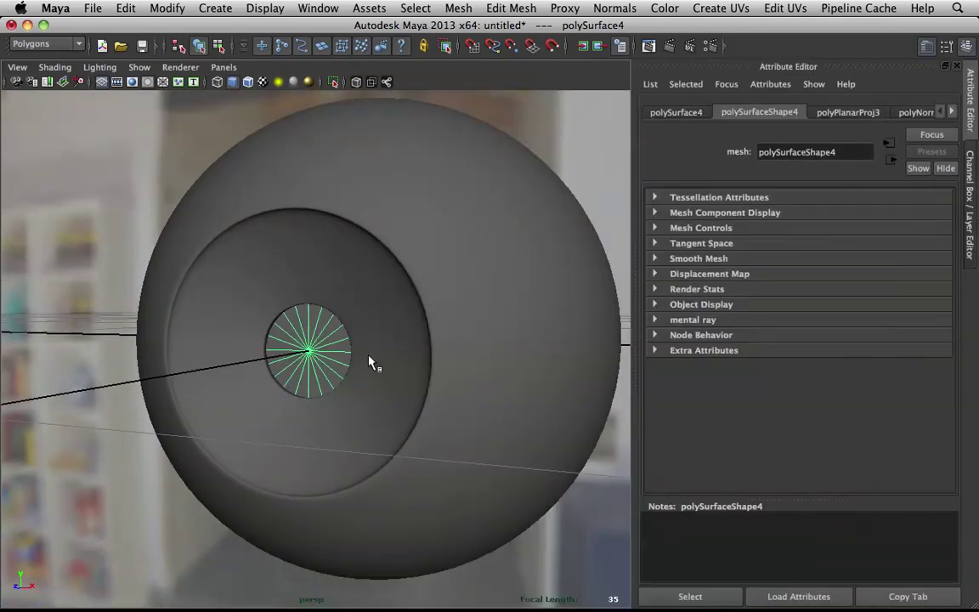
Step: Assign a new Surface Shader material to the pupil disc and clear the selection
{"action": "right_click", "coordinate": [305, 331]}
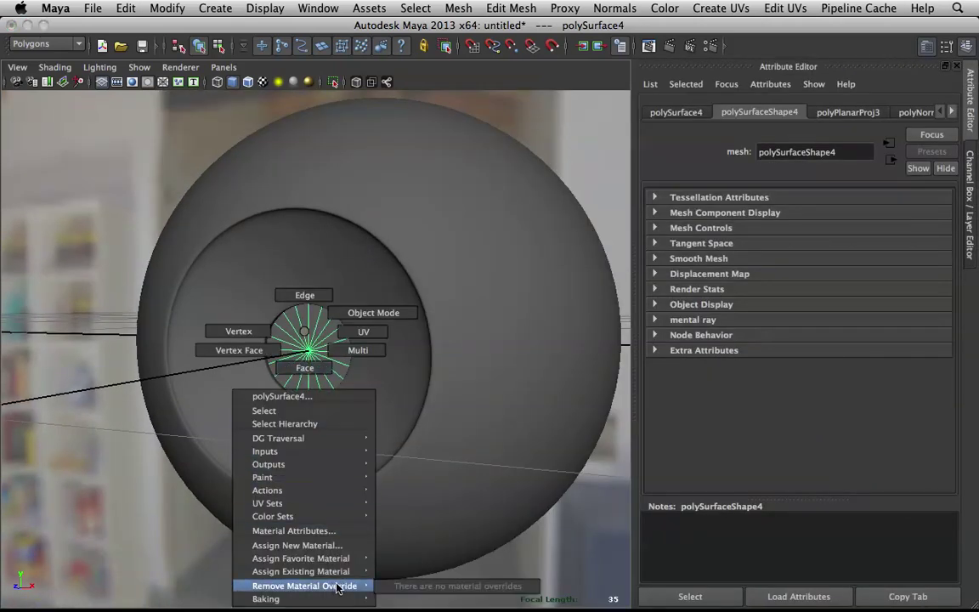
{"action": "mouse_move", "coordinate": [343, 564]}
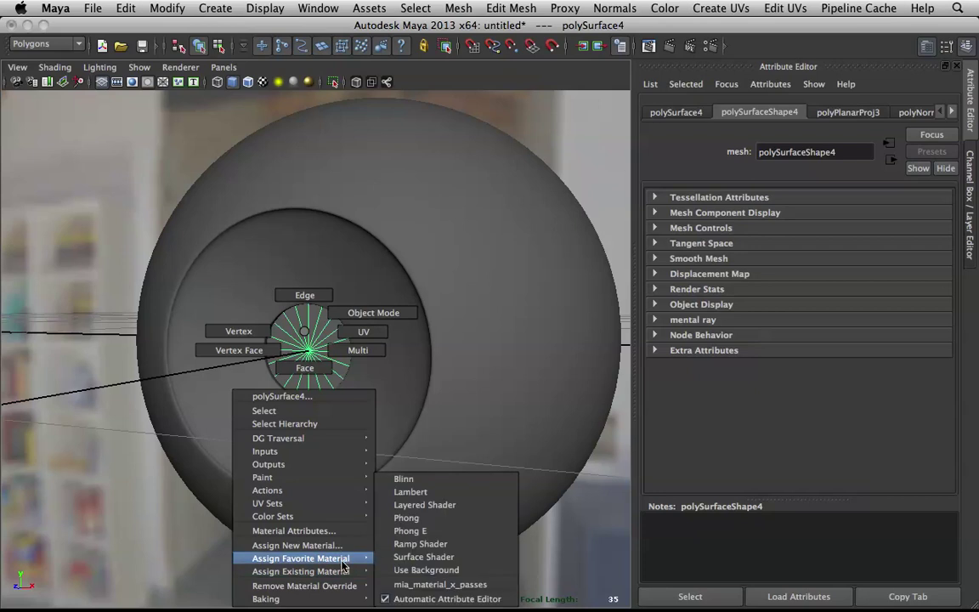
{"action": "left_click", "coordinate": [451, 562]}
{"action": "right_click_drag", "start_coordinate": [319, 331], "coordinate": [460, 293]}
{"action": "left_click", "coordinate": [124, 215]}
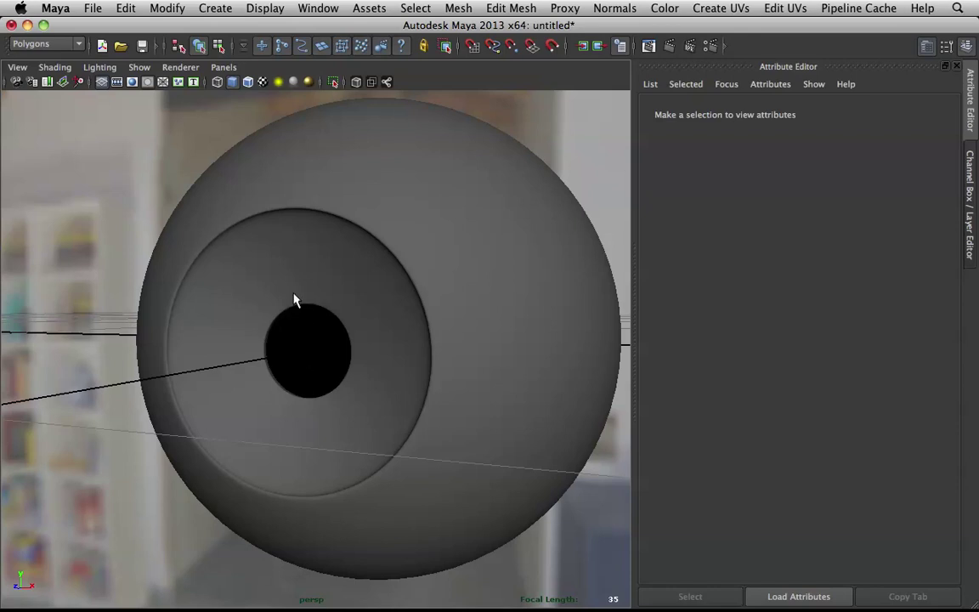
Step: Select the eyeball's iris faces by looping the ring around the pupil and growing the selection out to the iris edge
{"action": "mouse_move", "coordinate": [363, 296]}
{"action": "left_mouse_down", "text": "alt"}
{"action": "mouse_move", "coordinate": [398, 282]}
{"action": "mouse_move", "coordinate": [373, 303]}
{"action": "left_mouse_up", "text": "alt"}
{"action": "right_click_drag", "start_coordinate": [374, 303], "coordinate": [384, 265], "text": "alt"}
{"action": "left_click_drag", "start_coordinate": [385, 265], "coordinate": [377, 265], "text": "alt"}
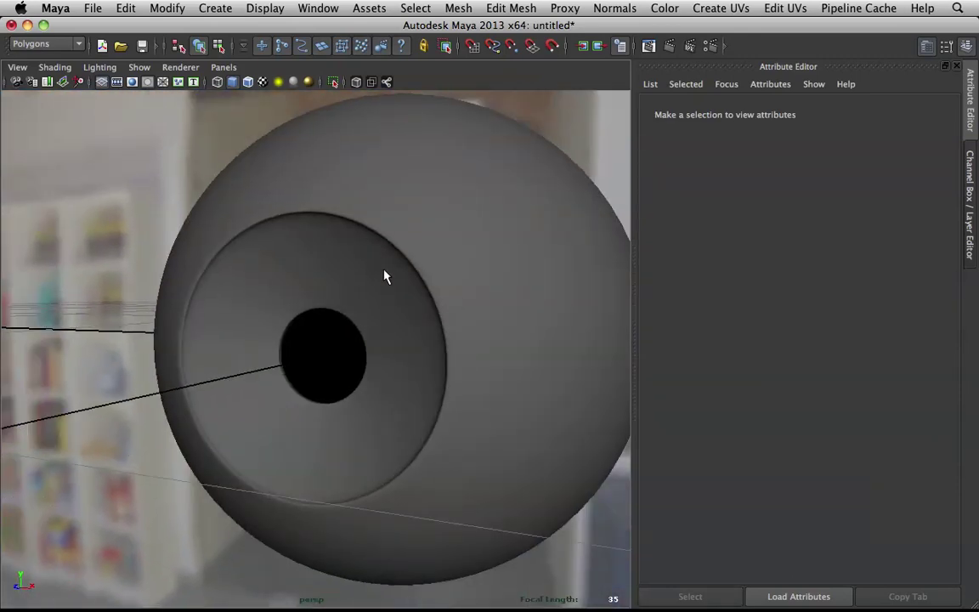
{"action": "left_click", "coordinate": [315, 361]}
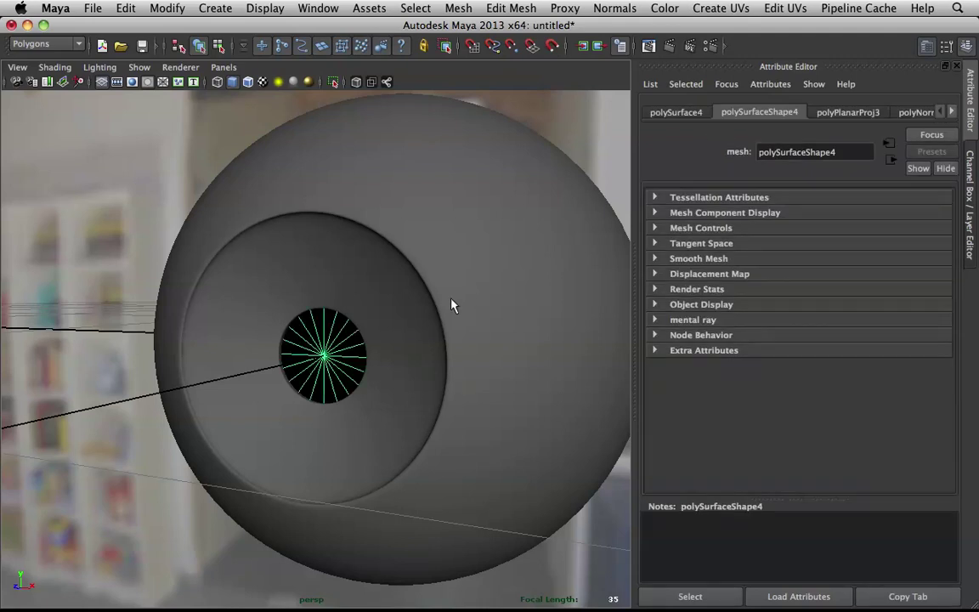
{"action": "left_click", "coordinate": [400, 270]}
{"action": "right_click_drag", "start_coordinate": [261, 253], "coordinate": [262, 284]}
{"action": "left_click", "coordinate": [280, 301]}
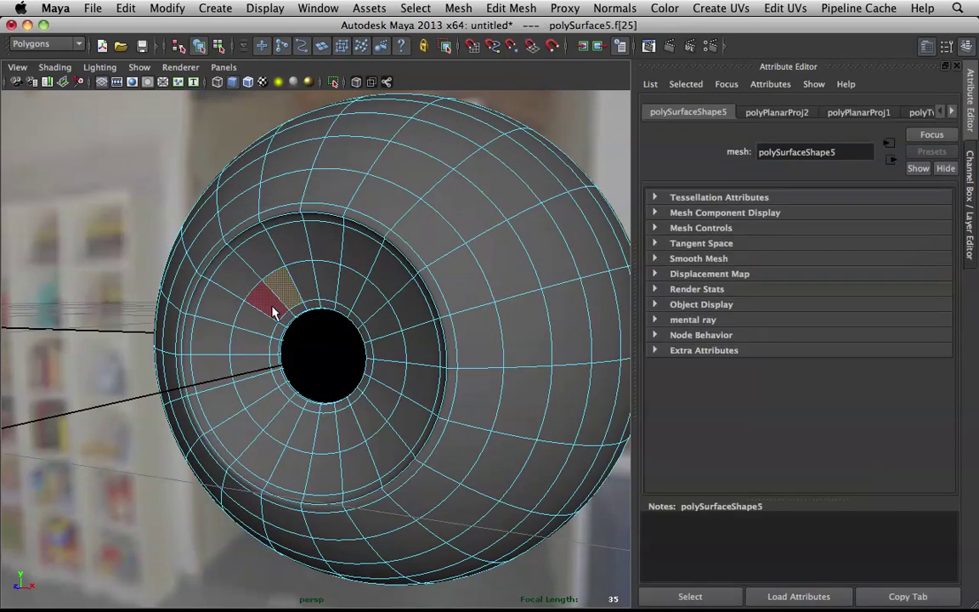
{"action": "left_click", "coordinate": [288, 318]}
{"action": "double_click", "coordinate": [292, 311], "text": "shift"}
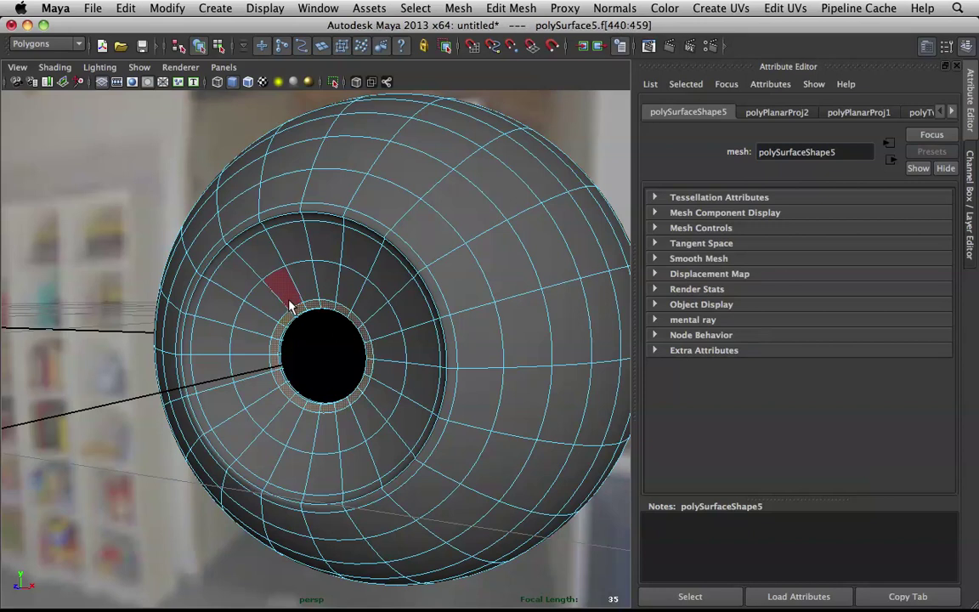
{"action": "key", "text": "shift+period"}
{"action": "key", "text": "shift+period"}
{"action": "key", "text": "shift+period"}
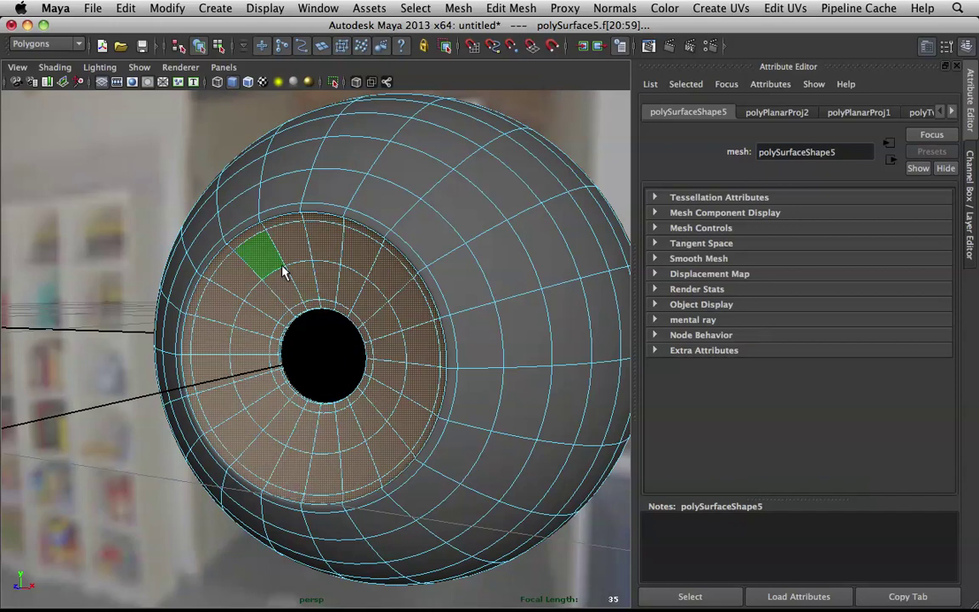
Step: Assign a new mental ray mia_material_x_passes material to the selected iris faces, filtering the material list by "mia"
{"action": "right_click", "coordinate": [282, 268]}
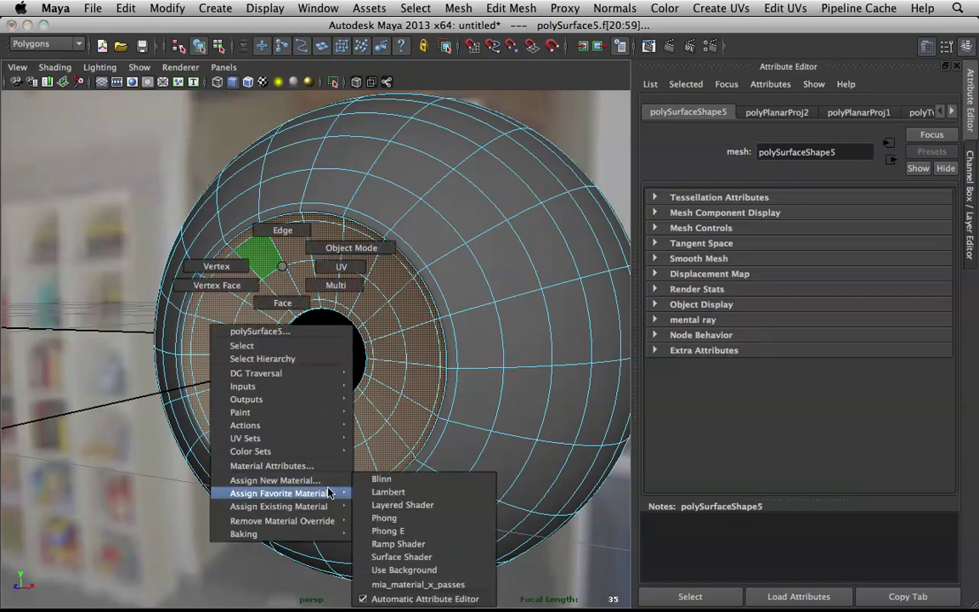
{"action": "mouse_move", "coordinate": [331, 507]}
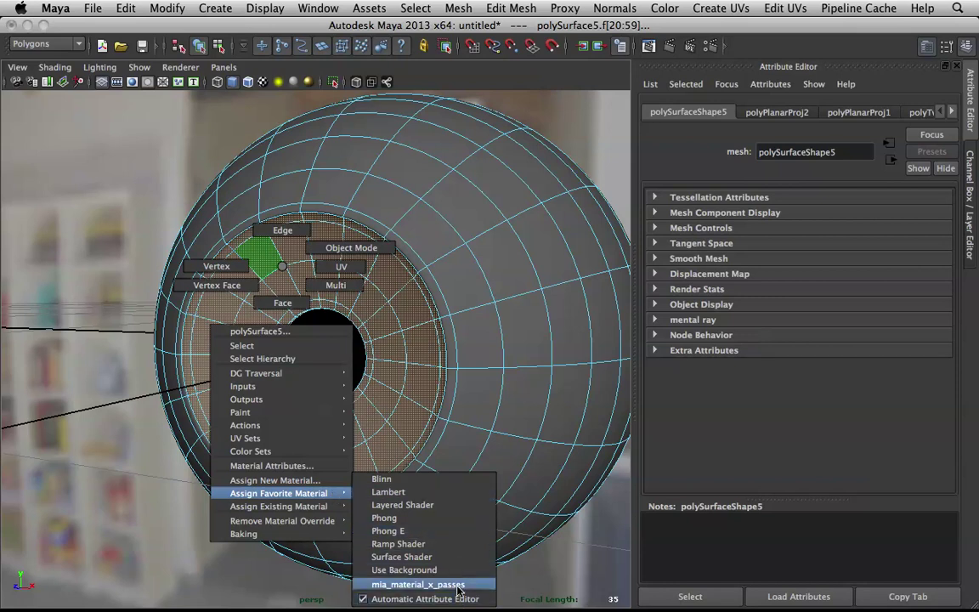
{"action": "left_click", "coordinate": [302, 483]}
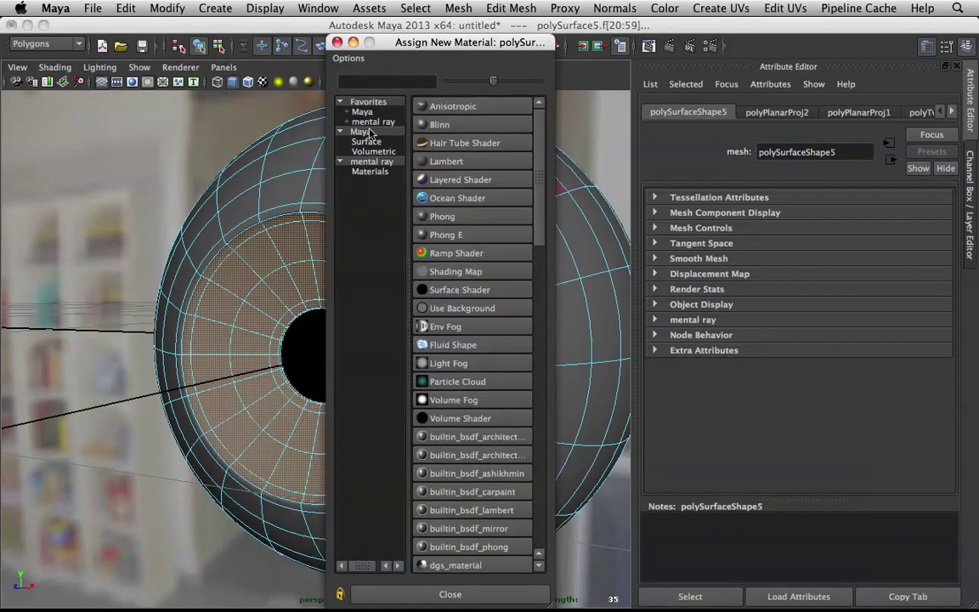
{"action": "left_click", "coordinate": [378, 172]}
{"action": "scroll", "coordinate": [430, 149], "scroll_direction": "down", "scroll_amount": 5}
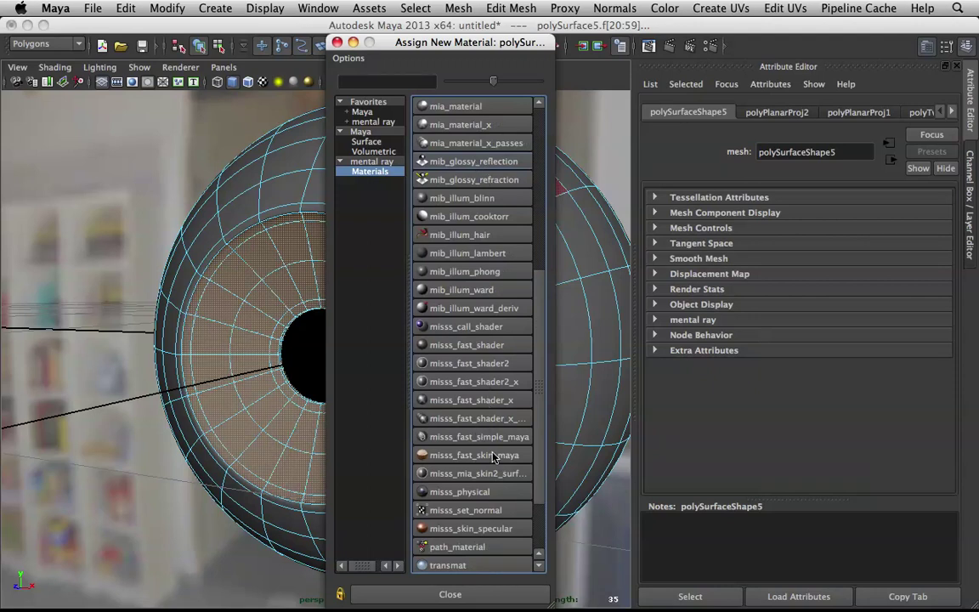
{"action": "scroll", "coordinate": [446, 407], "scroll_direction": "up", "scroll_amount": 5}
{"action": "left_click", "coordinate": [375, 83]}
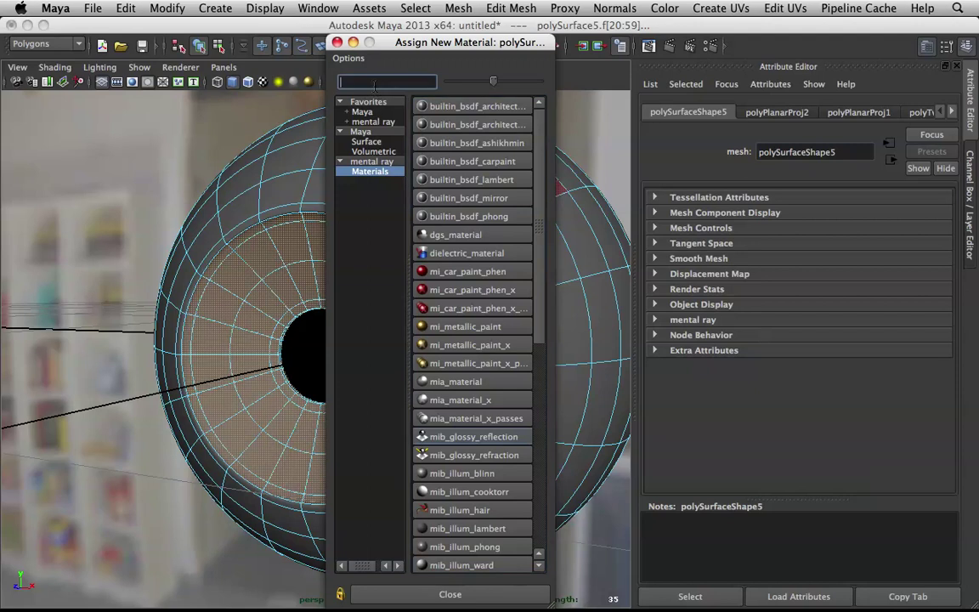
{"action": "type", "text": "mia"}
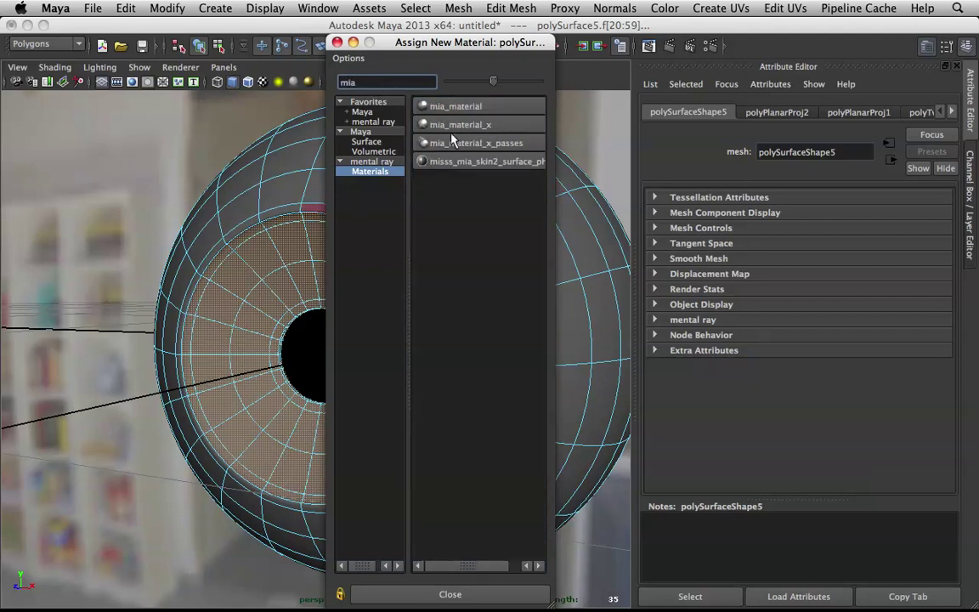
{"action": "left_click", "coordinate": [486, 130]}
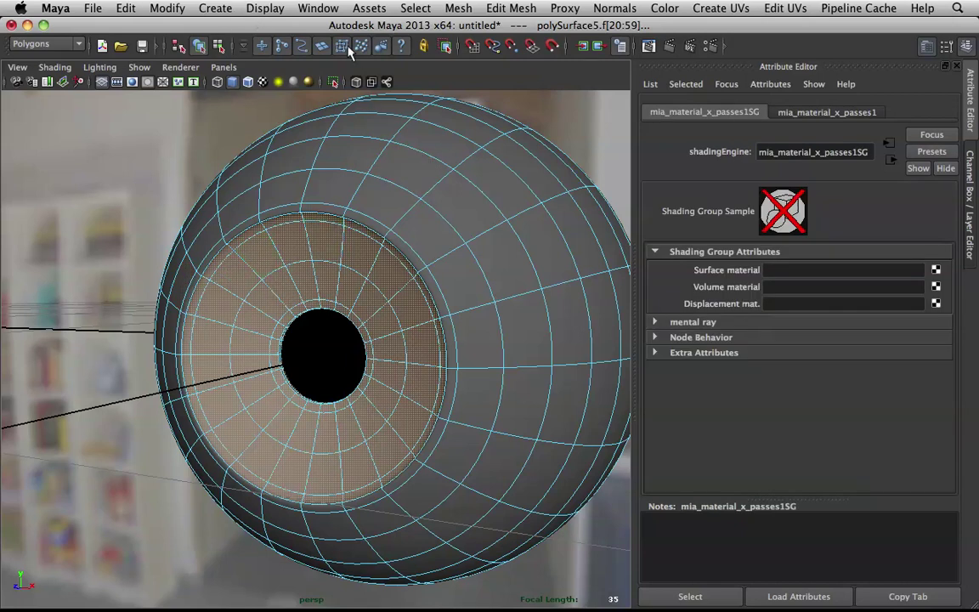
Step: Check in the Plug-in Manager whether the mental ray plug-in Mayatomr.bundle is loaded and set to auto load
{"action": "left_click", "coordinate": [314, 8]}
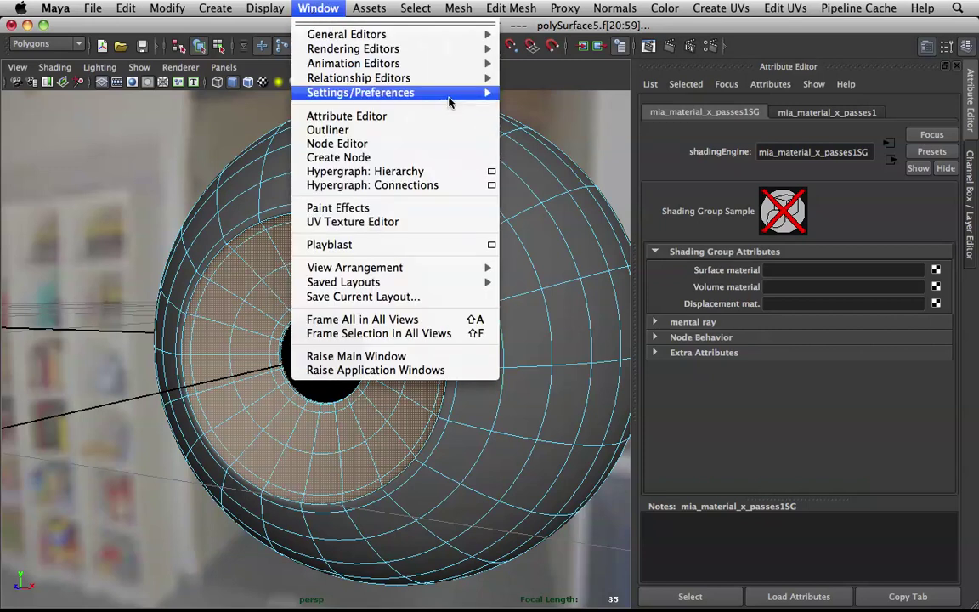
{"action": "mouse_move", "coordinate": [451, 101]}
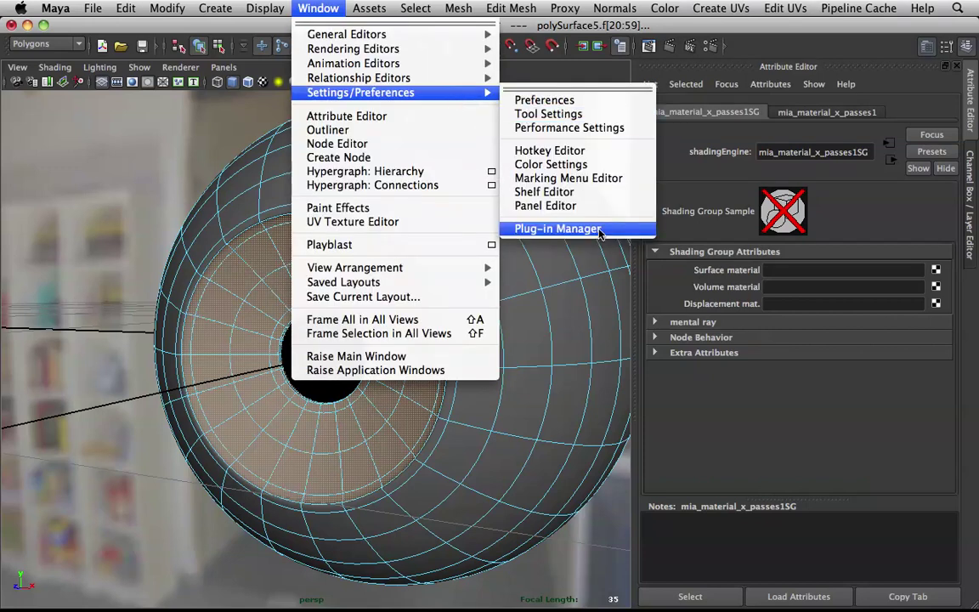
{"action": "left_click", "coordinate": [557, 229]}
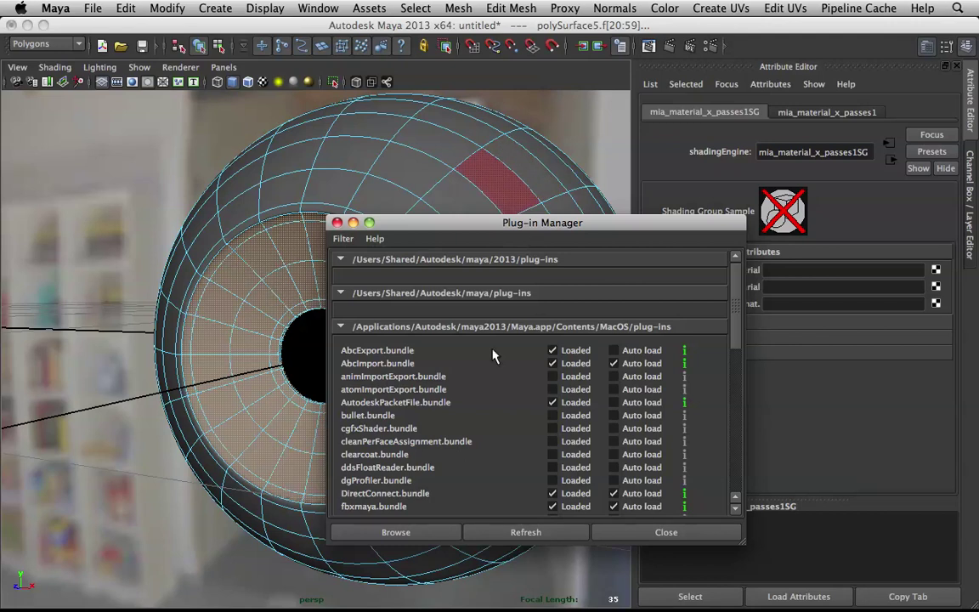
{"action": "scroll", "coordinate": [482, 347], "scroll_direction": "down", "scroll_amount": 2}
{"action": "left_click_drag", "start_coordinate": [733, 321], "coordinate": [716, 482]}
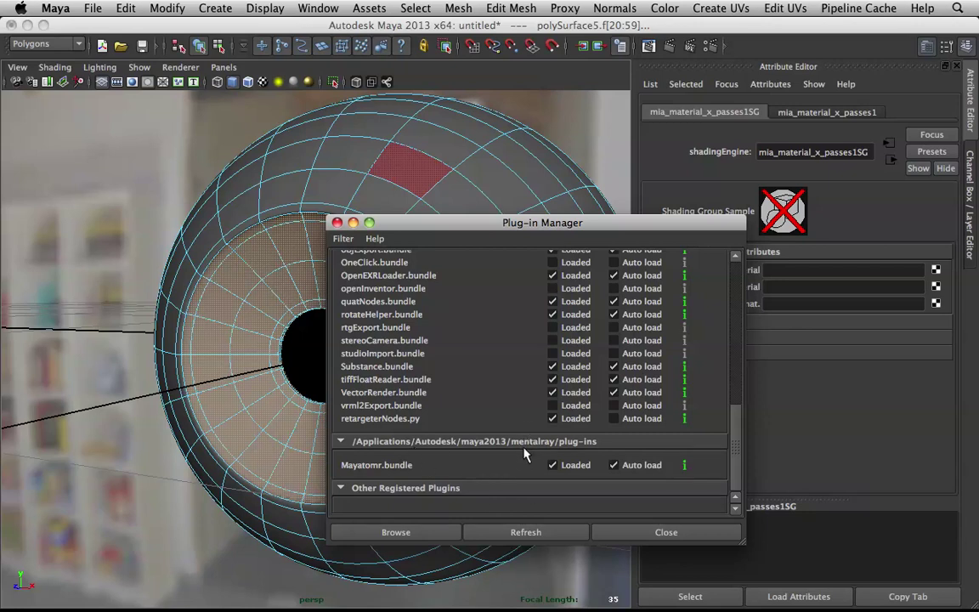
{"action": "left_click", "coordinate": [338, 225]}
Step: Invert the face selection so that all eyeball faces outside the iris are selected
{"action": "scroll", "coordinate": [302, 241], "scroll_direction": "down", "scroll_amount": 5}
{"action": "scroll", "coordinate": [302, 240], "scroll_direction": "up", "scroll_amount": 1}
{"action": "left_click_drag", "start_coordinate": [304, 246], "coordinate": [342, 284], "text": "alt"}
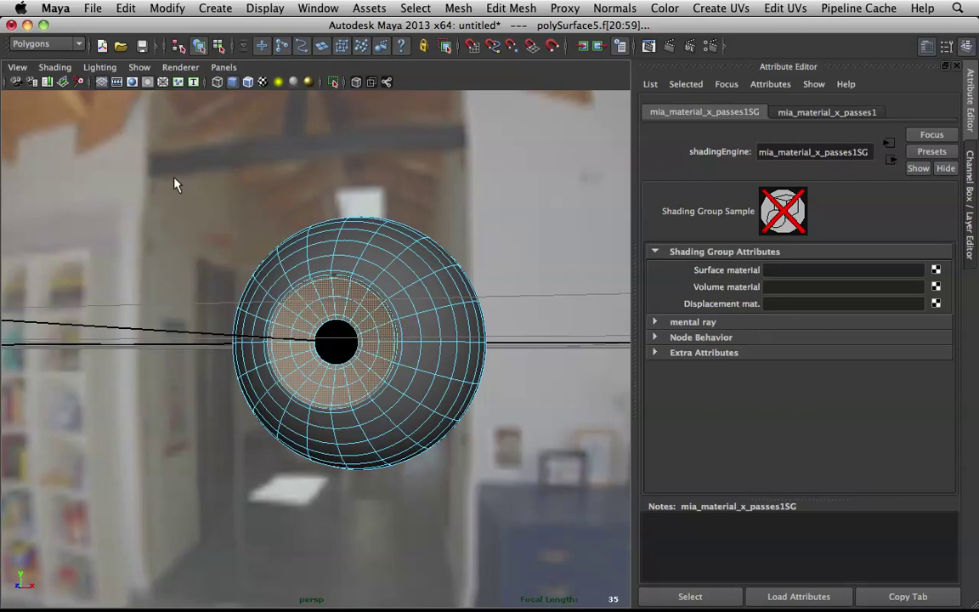
{"action": "left_click_drag", "start_coordinate": [162, 150], "coordinate": [535, 491], "text": "shift"}
{"action": "left_click_drag", "start_coordinate": [443, 302], "coordinate": [348, 315], "text": "alt"}
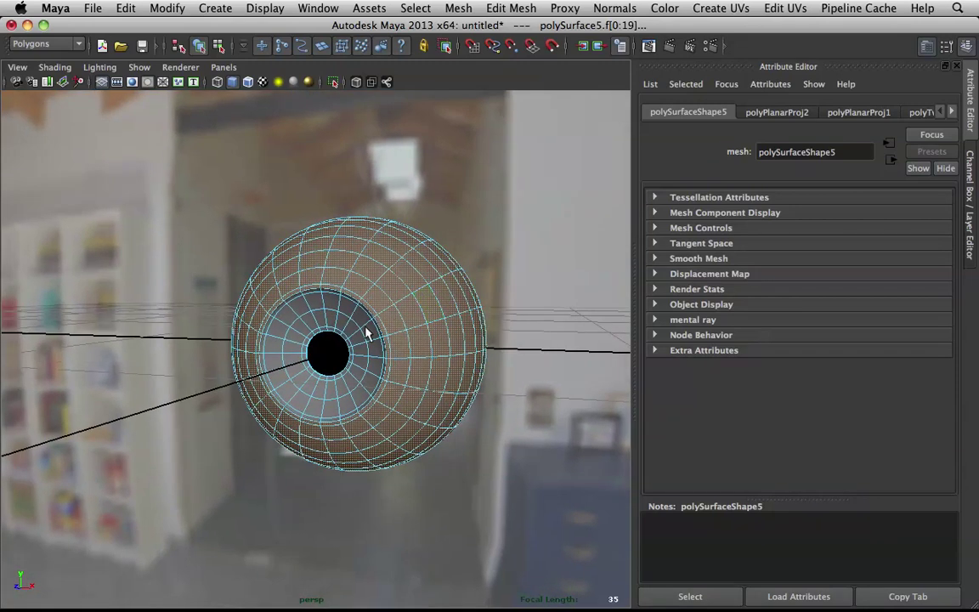
{"action": "right_click_drag", "start_coordinate": [347, 314], "coordinate": [433, 363], "text": "alt"}
Step: Assign a new mia_material_x_passes from the favorite materials to the selected white-of-the-eye faces, and return to object mode with nothing selected
{"action": "right_click", "coordinate": [459, 244], "text": "shift"}
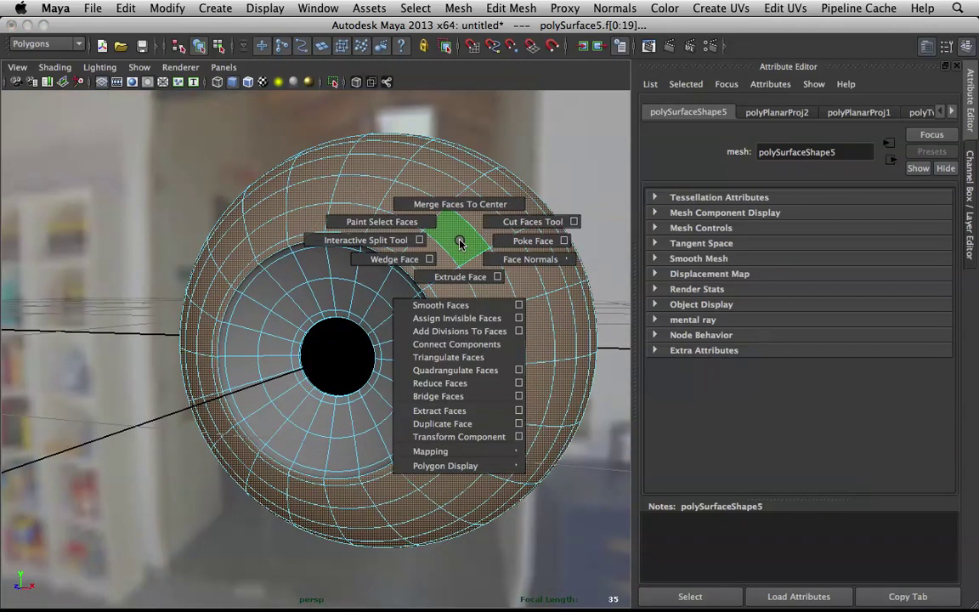
{"action": "right_click", "coordinate": [459, 240]}
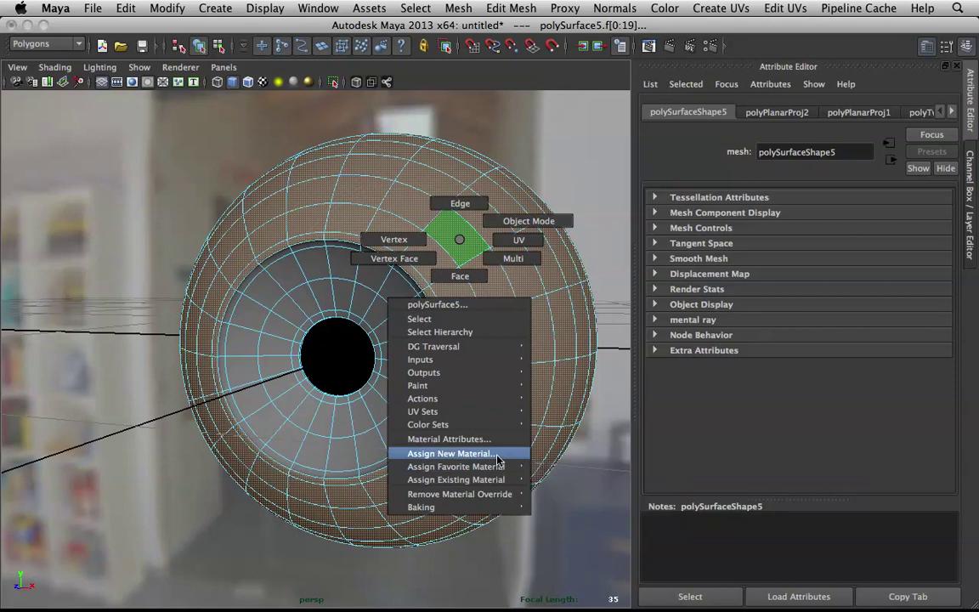
{"action": "mouse_move", "coordinate": [507, 467]}
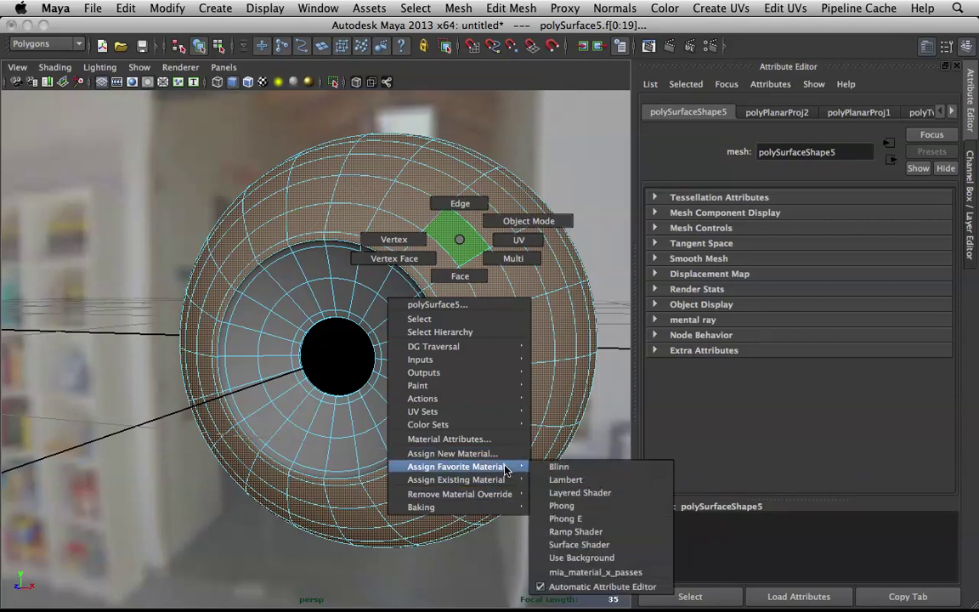
{"action": "left_click", "coordinate": [595, 572]}
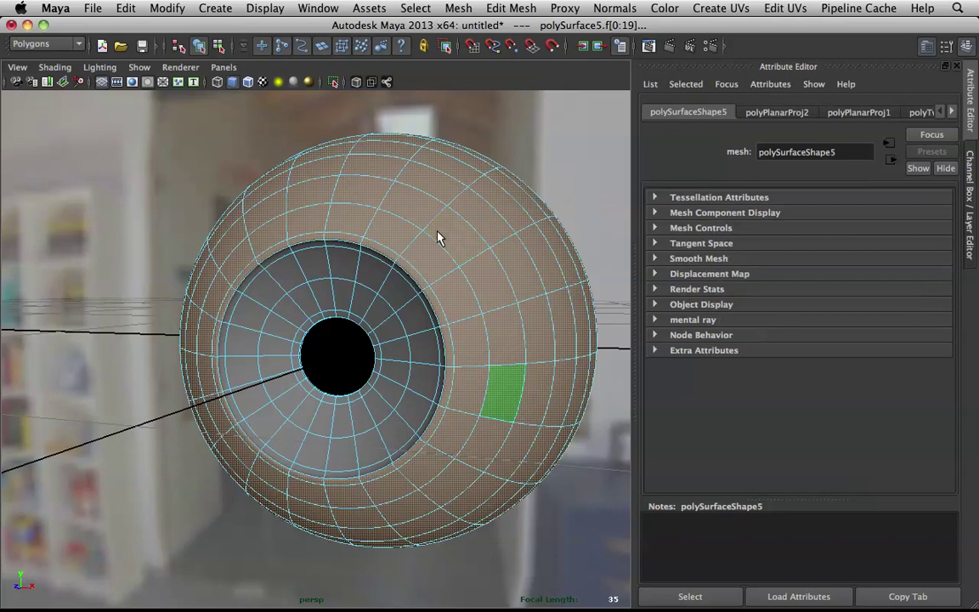
{"action": "right_click_drag", "start_coordinate": [427, 213], "coordinate": [503, 183]}
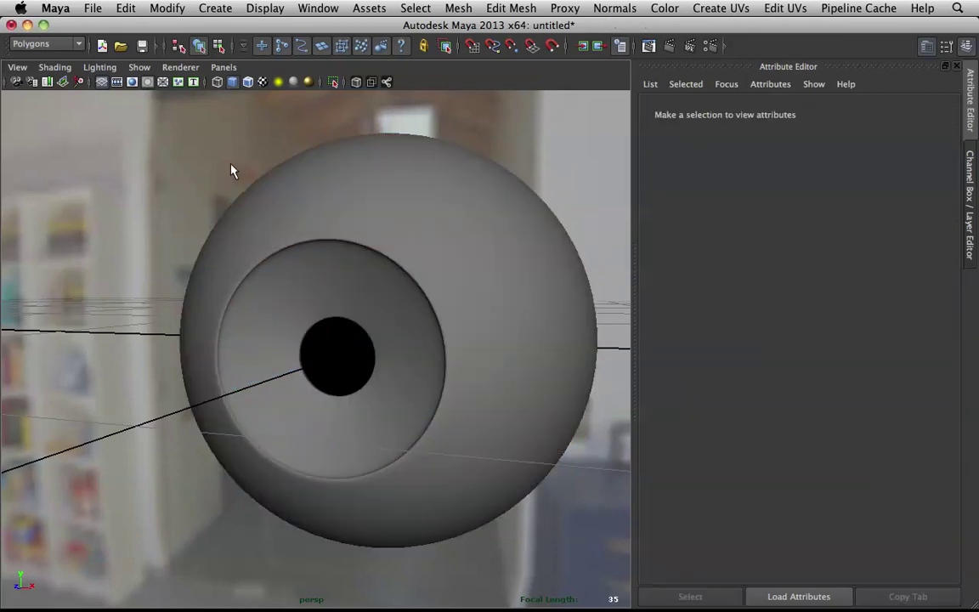
Step: Close the Render View and switch to the Hypershade/Persp layout, keeping the Attribute Editor open and the eyeball framed
{"action": "key", "text": "space"}
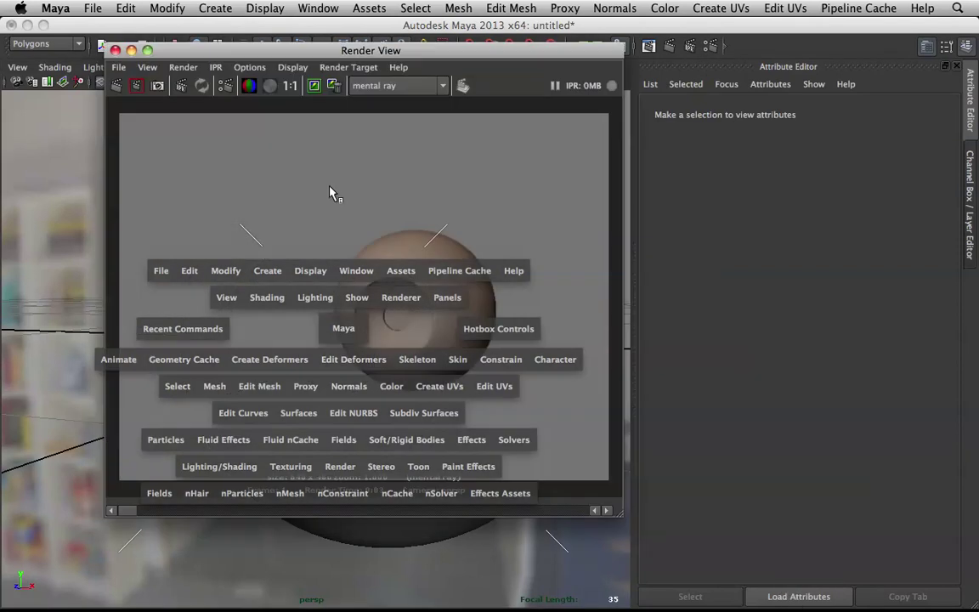
{"action": "left_click", "coordinate": [115, 50]}
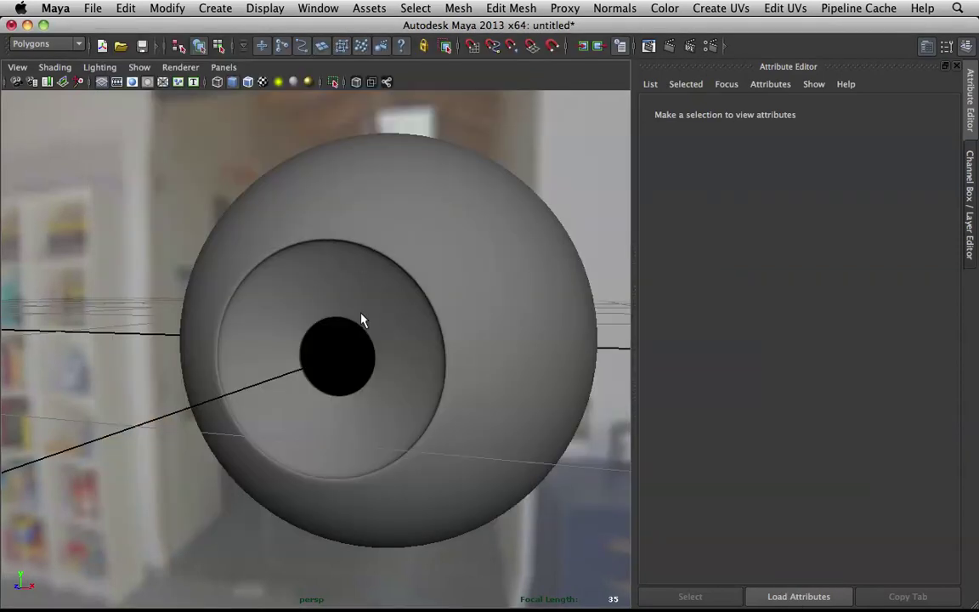
{"action": "key", "text": "space"}
{"action": "left_click", "coordinate": [364, 193]}
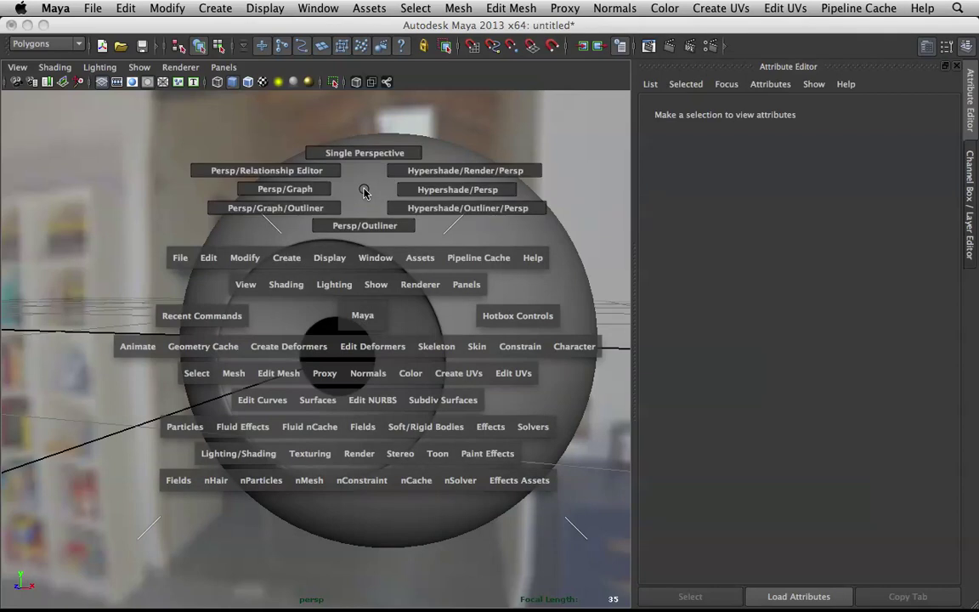
{"action": "left_click_drag", "start_coordinate": [363, 192], "coordinate": [432, 197]}
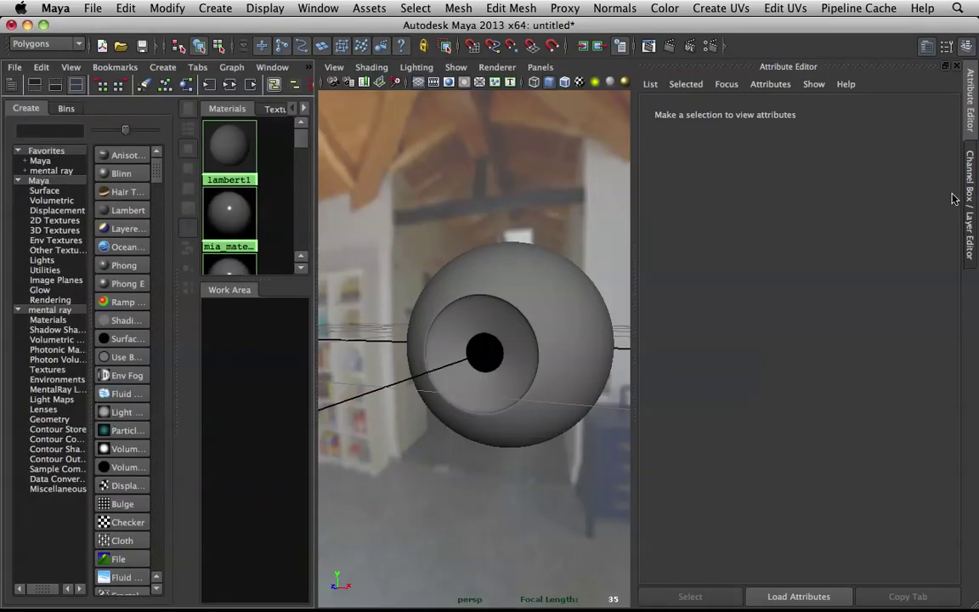
{"action": "left_click", "coordinate": [968, 197]}
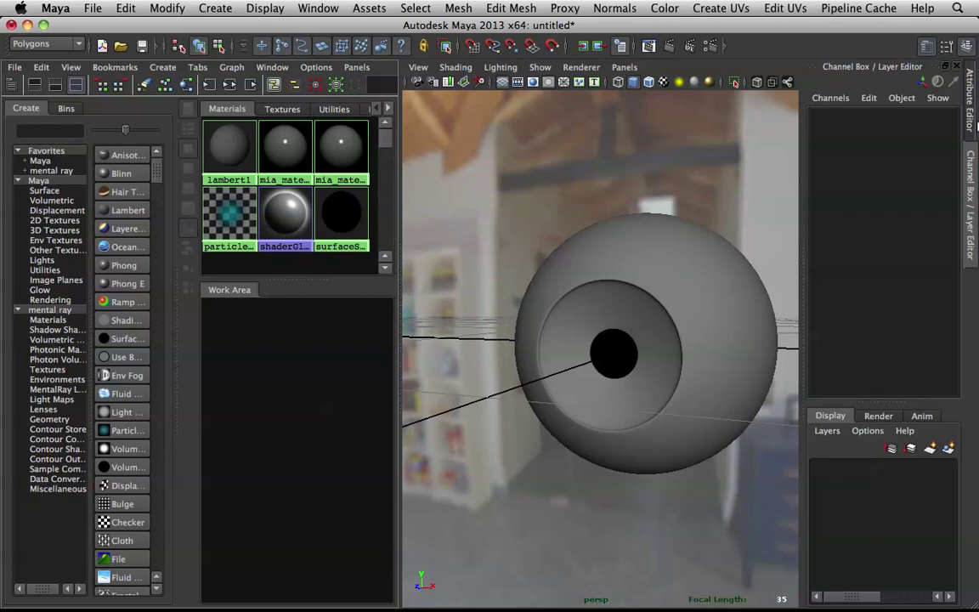
{"action": "left_click", "coordinate": [976, 127]}
{"action": "scroll", "coordinate": [432, 291], "scroll_direction": "up", "scroll_amount": 8}
{"action": "scroll", "coordinate": [438, 287], "scroll_direction": "down", "scroll_amount": 8}
{"action": "middle_click_drag", "start_coordinate": [448, 284], "coordinate": [420, 292], "text": "alt"}
{"action": "left_click_drag", "start_coordinate": [420, 291], "coordinate": [442, 278], "text": "alt"}
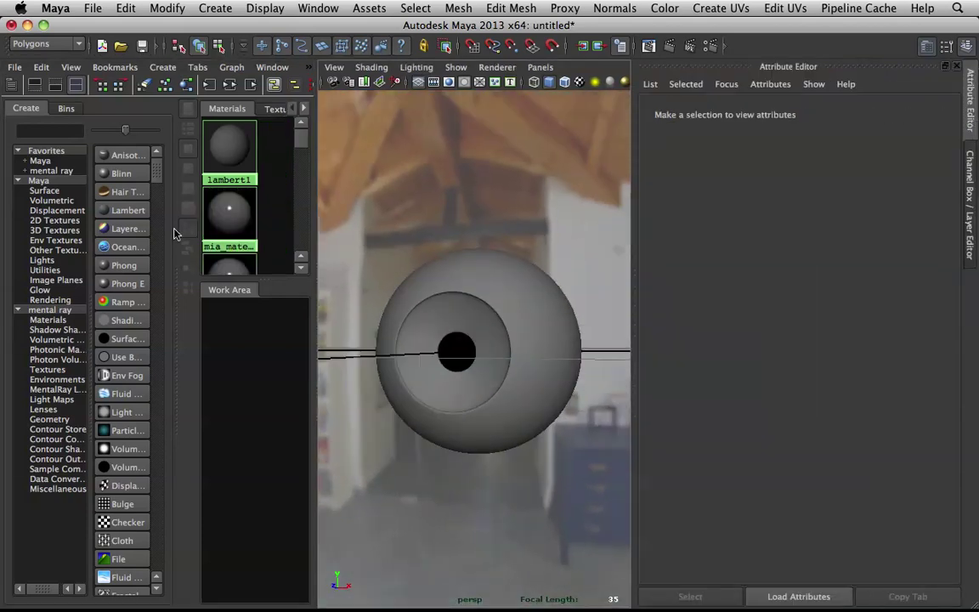
Step: Graph the mia_material_x_passes1 material in the Hypershade work area and widen the Hypershade slightly
{"action": "left_click", "coordinate": [227, 208]}
{"action": "left_click", "coordinate": [229, 214]}
{"action": "right_click_drag", "start_coordinate": [228, 212], "coordinate": [245, 261]}
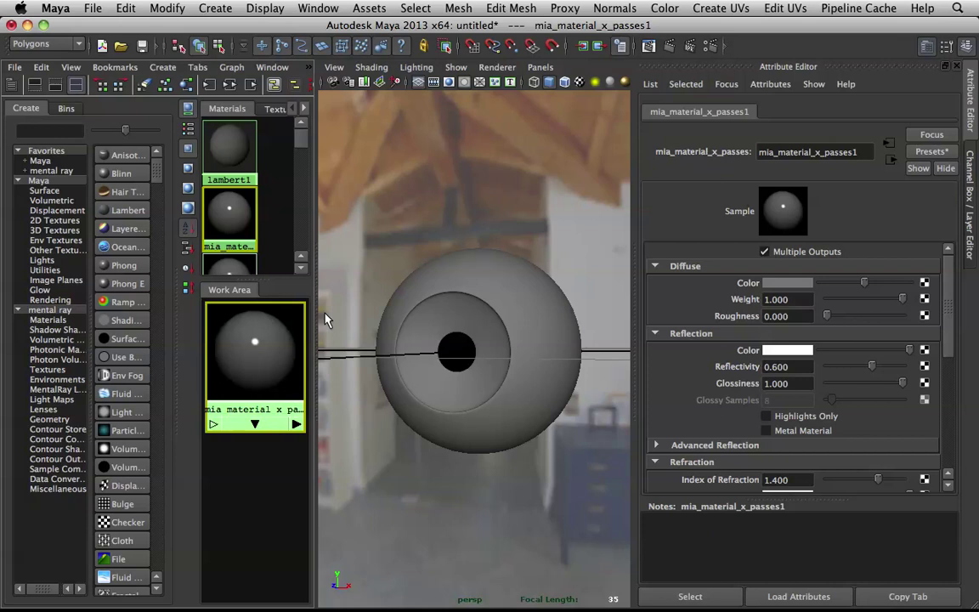
{"action": "left_click_drag", "start_coordinate": [316, 306], "coordinate": [332, 306]}
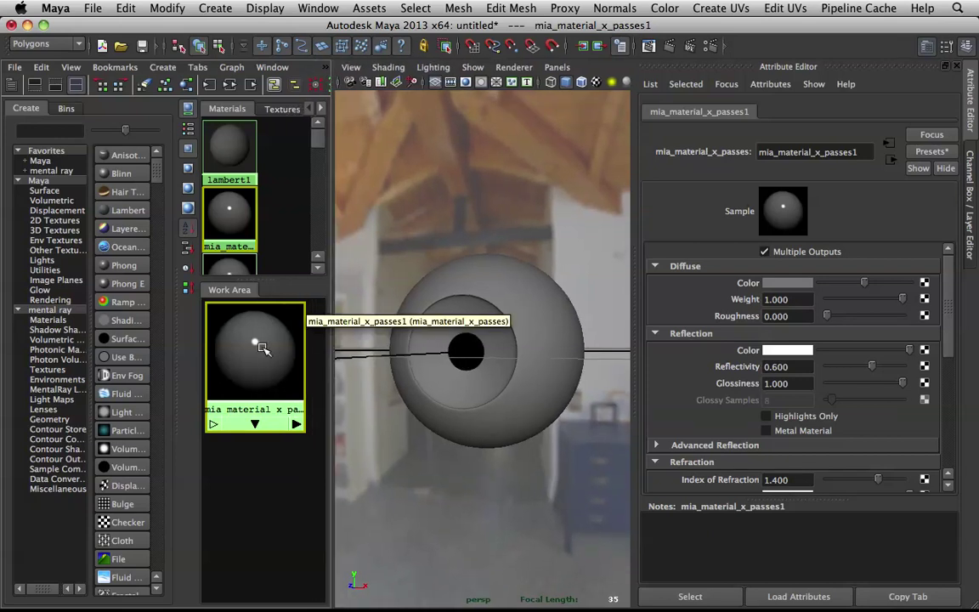
Step: Check which part of the eyeball uses the graphed mia_material_x_passes1, ending with a close view of the iris and nothing selected
{"action": "right_click_drag", "start_coordinate": [265, 348], "coordinate": [345, 338]}
{"action": "right_click_drag", "start_coordinate": [241, 356], "coordinate": [333, 359]}
{"action": "scroll", "coordinate": [529, 292], "scroll_direction": "up", "scroll_amount": 5}
{"action": "left_click_drag", "start_coordinate": [529, 293], "coordinate": [531, 299], "text": "alt"}
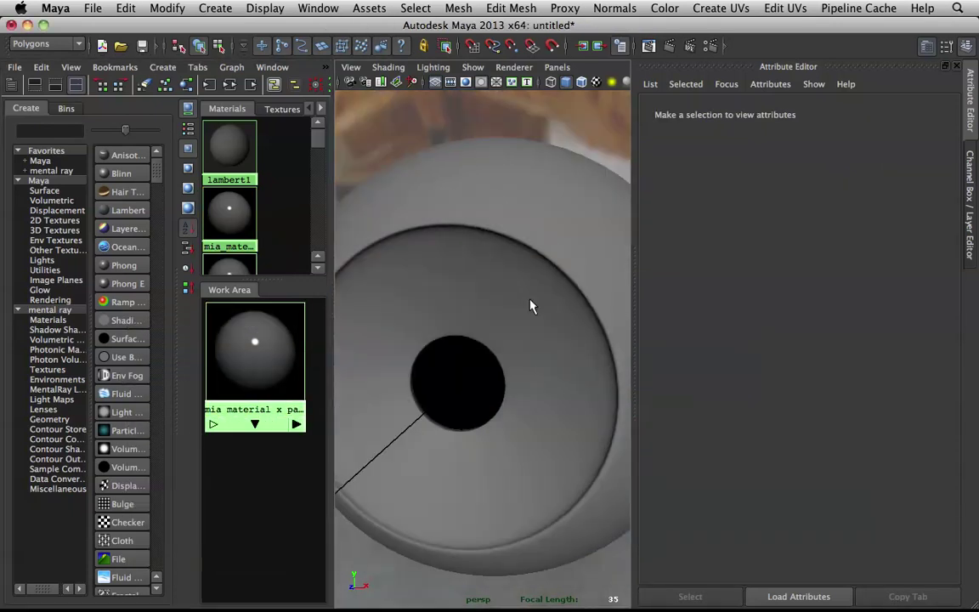
Step: Set the diffuse color of the eyeball's material mia_material_x_passes2 to white
{"action": "scroll", "coordinate": [528, 300], "scroll_direction": "down", "scroll_amount": 5}
{"action": "left_click", "coordinate": [519, 303]}
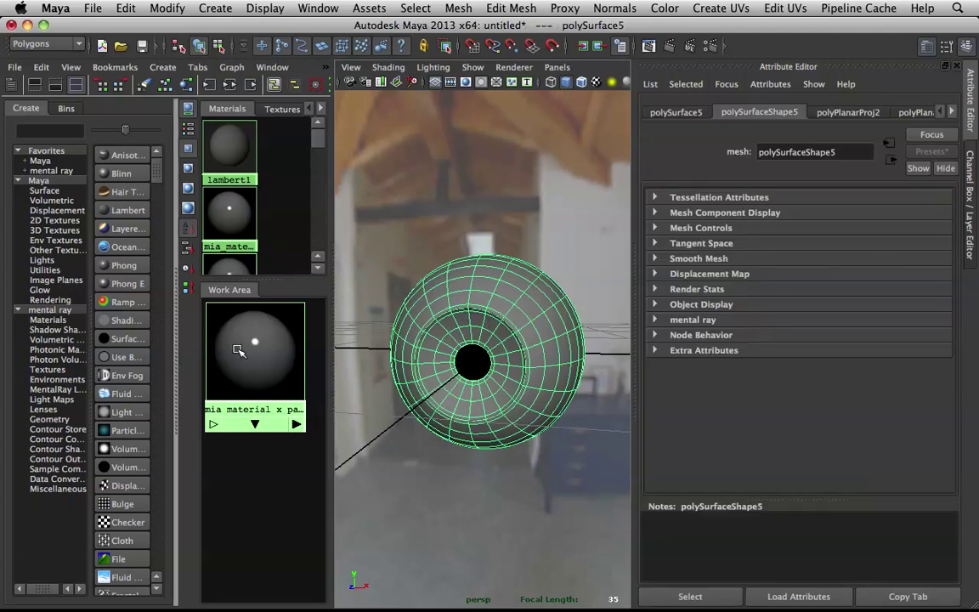
{"action": "scroll", "coordinate": [287, 173], "scroll_direction": "down", "scroll_amount": 3}
{"action": "scroll", "coordinate": [287, 212], "scroll_direction": "up", "scroll_amount": 2}
{"action": "left_click", "coordinate": [238, 223]}
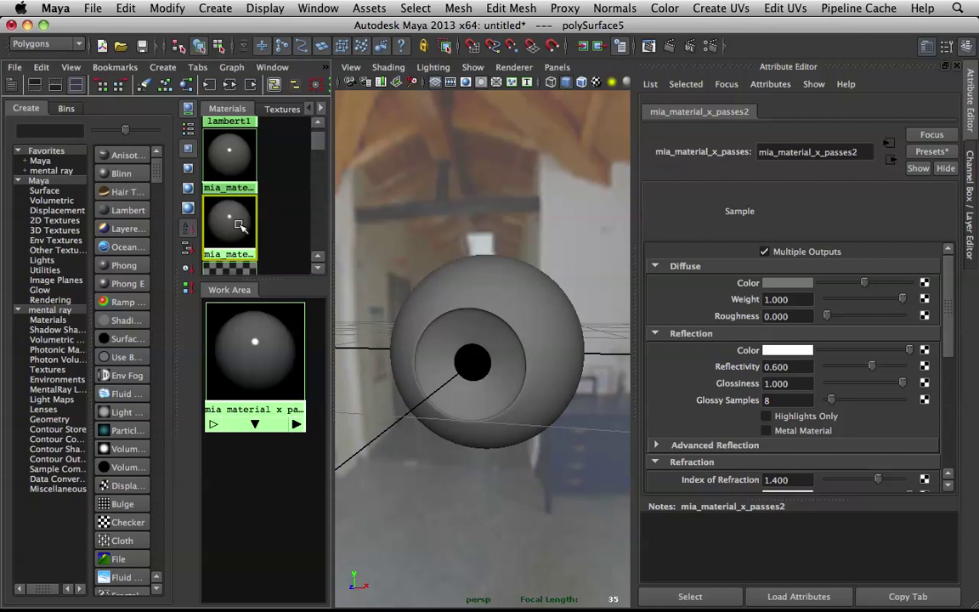
{"action": "left_click_drag", "start_coordinate": [864, 282], "coordinate": [977, 288]}
{"action": "left_click_drag", "start_coordinate": [498, 247], "coordinate": [378, 236], "text": "alt"}
{"action": "left_click_drag", "start_coordinate": [456, 241], "coordinate": [442, 225], "text": "alt"}
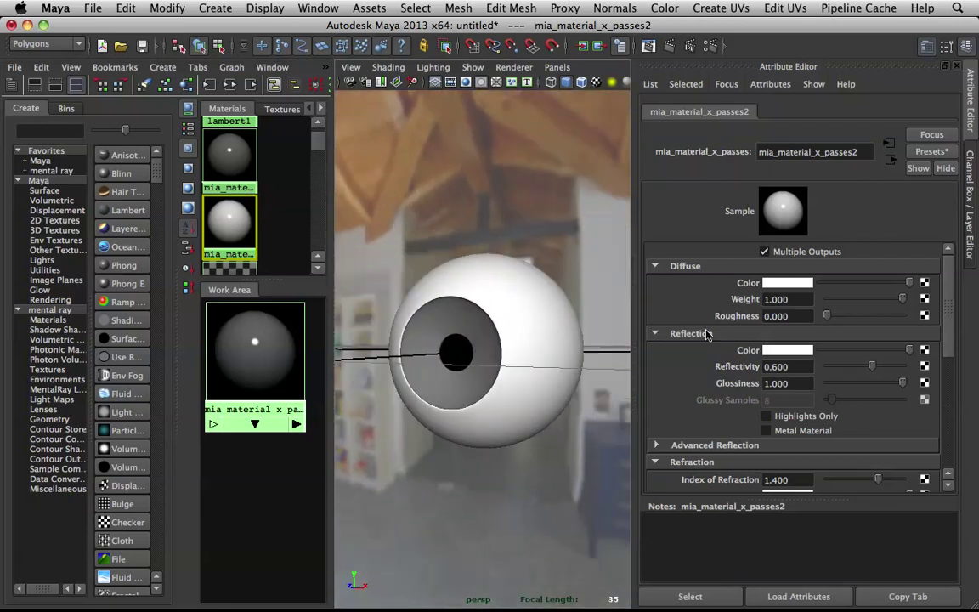
Step: Set the reflectivity of the white eyeball material mia_material_x_passes2 to 0.27
{"action": "scroll", "coordinate": [714, 338], "scroll_direction": "down", "scroll_amount": 5}
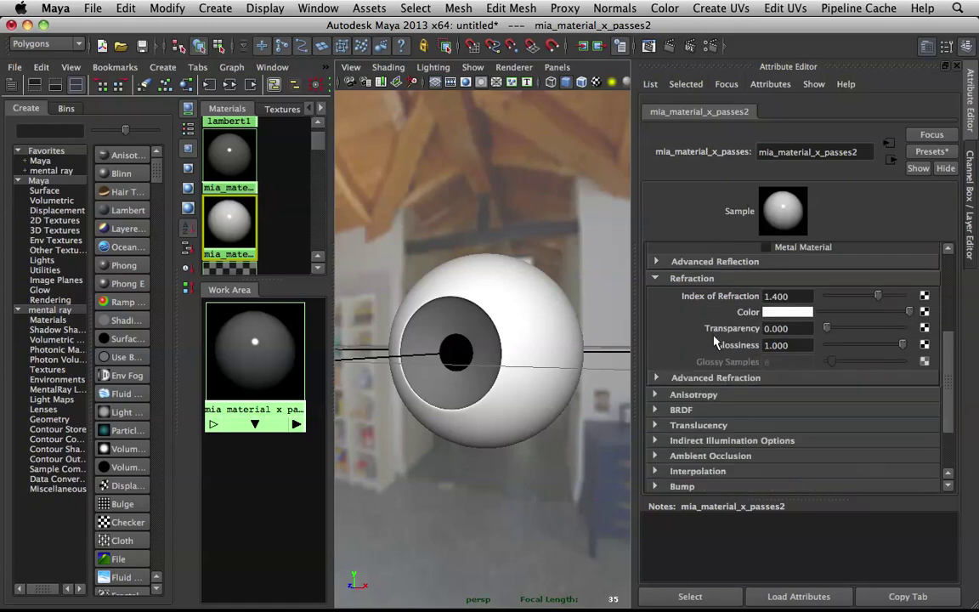
{"action": "scroll", "coordinate": [713, 340], "scroll_direction": "up", "scroll_amount": 3}
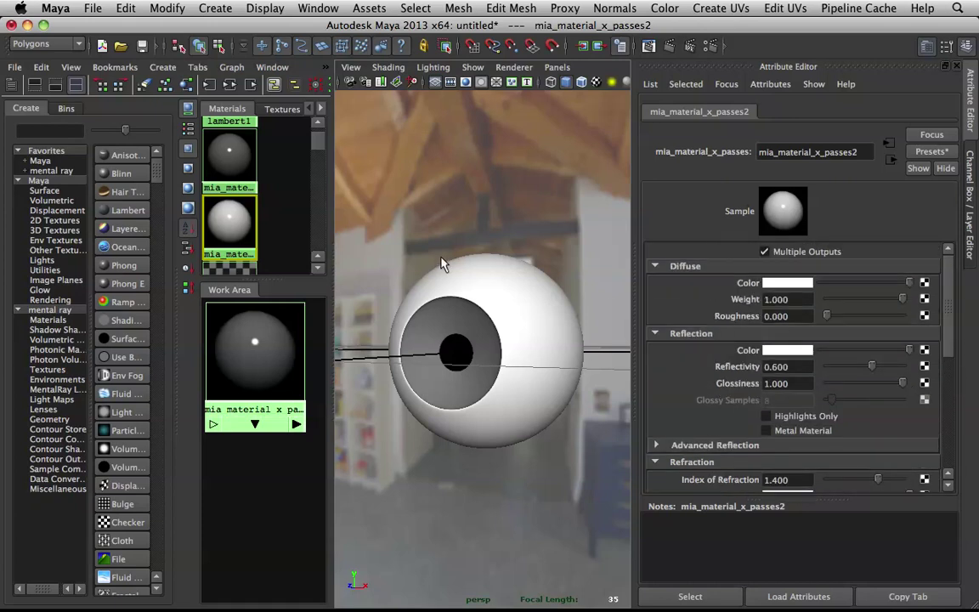
{"action": "left_click_drag", "start_coordinate": [445, 263], "coordinate": [463, 260], "text": "alt"}
{"action": "right_click_drag", "start_coordinate": [463, 260], "coordinate": [465, 283], "text": "alt"}
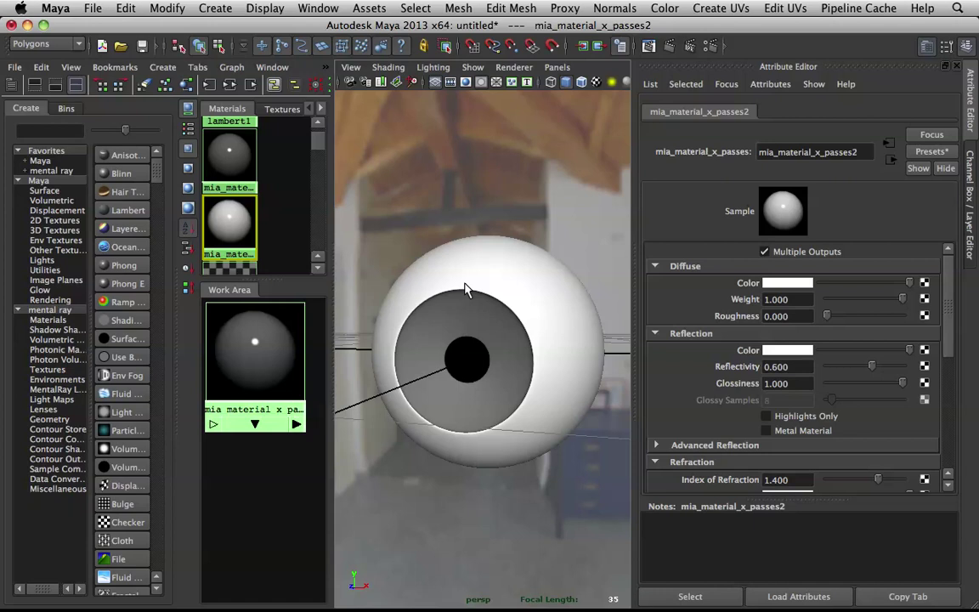
{"action": "left_click_drag", "start_coordinate": [464, 283], "coordinate": [463, 280], "text": "alt"}
{"action": "left_click", "coordinate": [253, 363]}
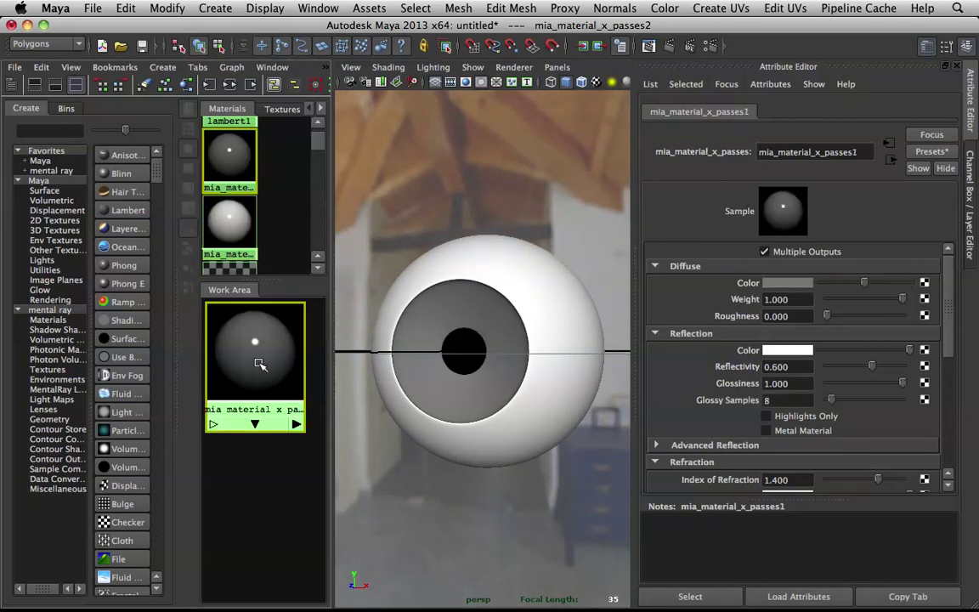
{"action": "left_click", "coordinate": [232, 231]}
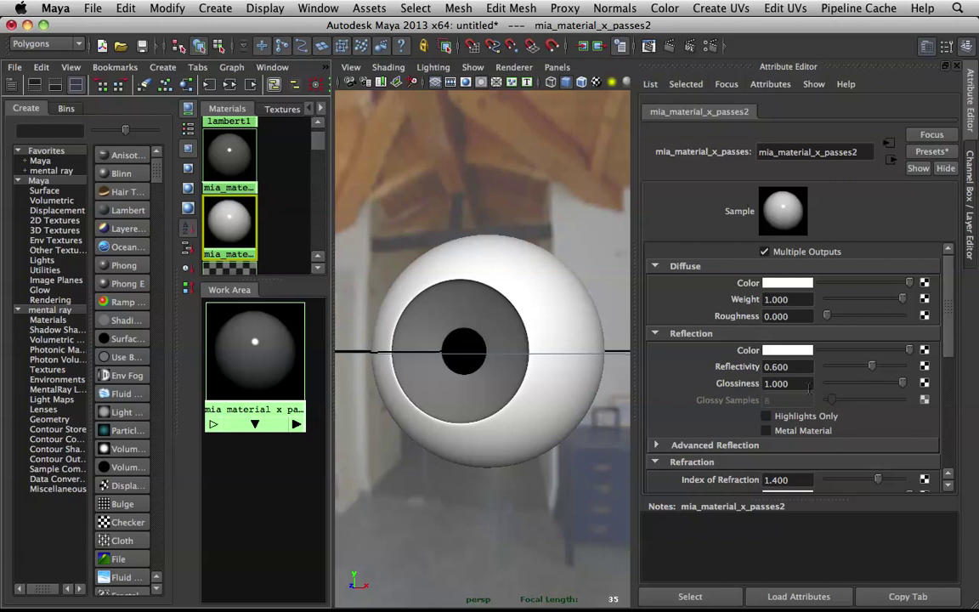
{"action": "double_click", "coordinate": [801, 368]}
{"action": "type", "text": "0.2"}
{"action": "key", "text": "Return"}
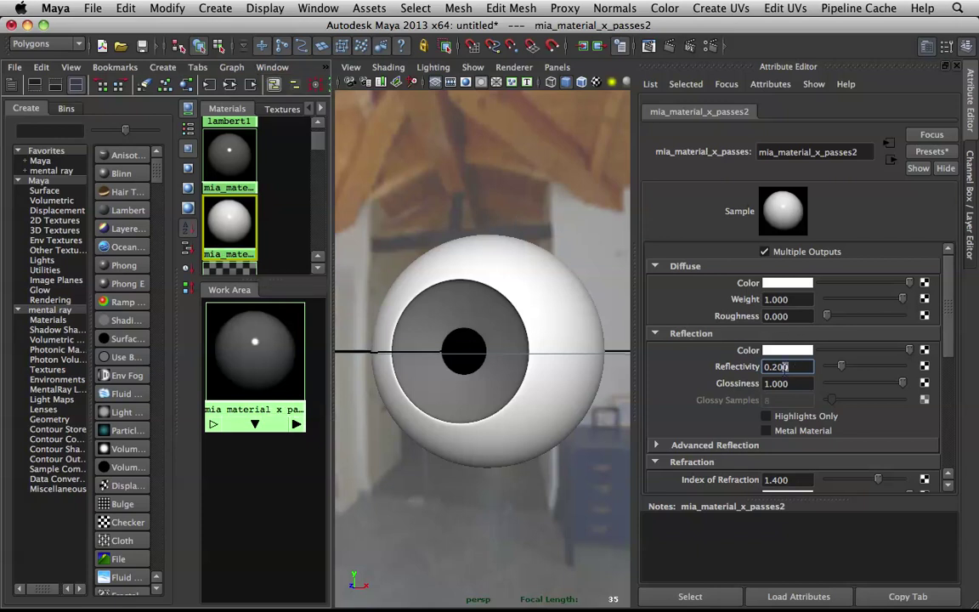
{"action": "key", "text": "Return"}
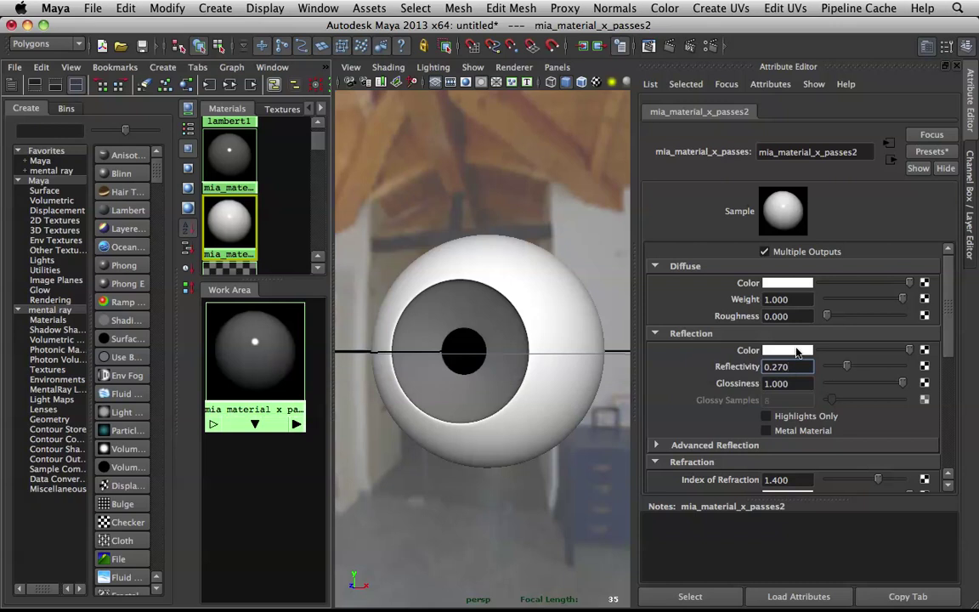
Step: Create a Ramp texture and place its node above the iris material mia_material_x_passes1 in the work area
{"action": "left_click", "coordinate": [254, 346]}
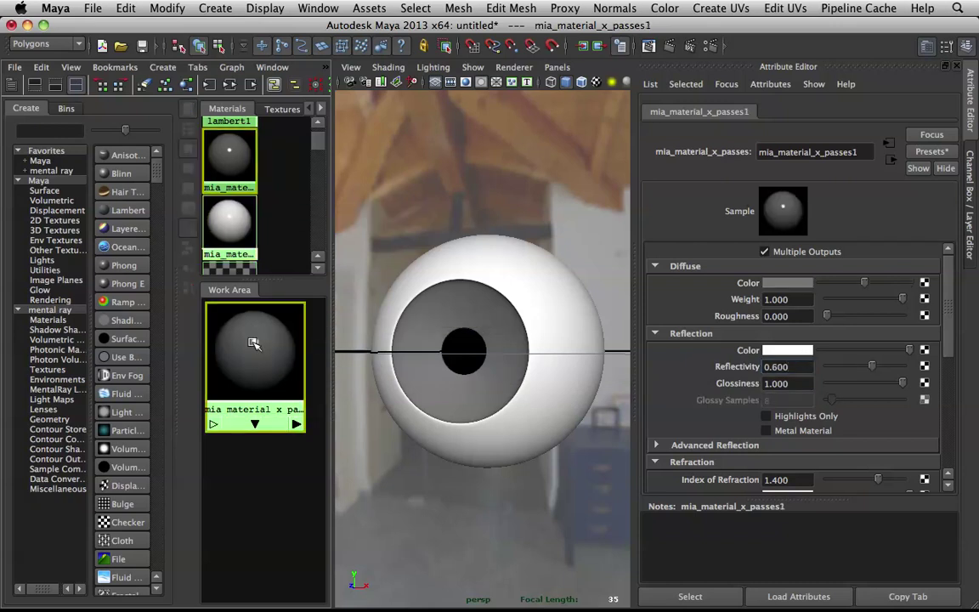
{"action": "scroll", "coordinate": [254, 310], "scroll_direction": "down", "scroll_amount": 5}
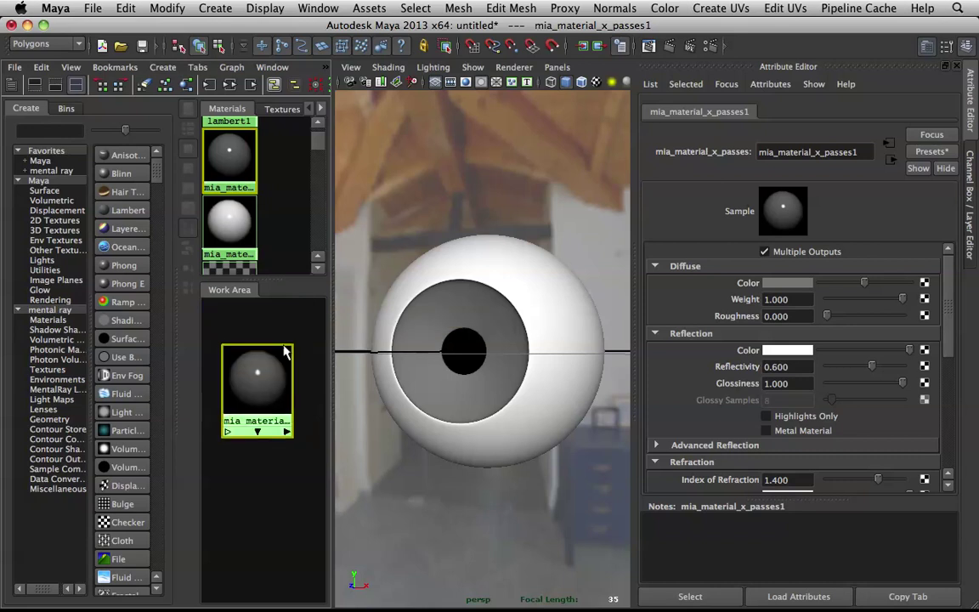
{"action": "left_click", "coordinate": [43, 129]}
{"action": "type", "text": "ramp"}
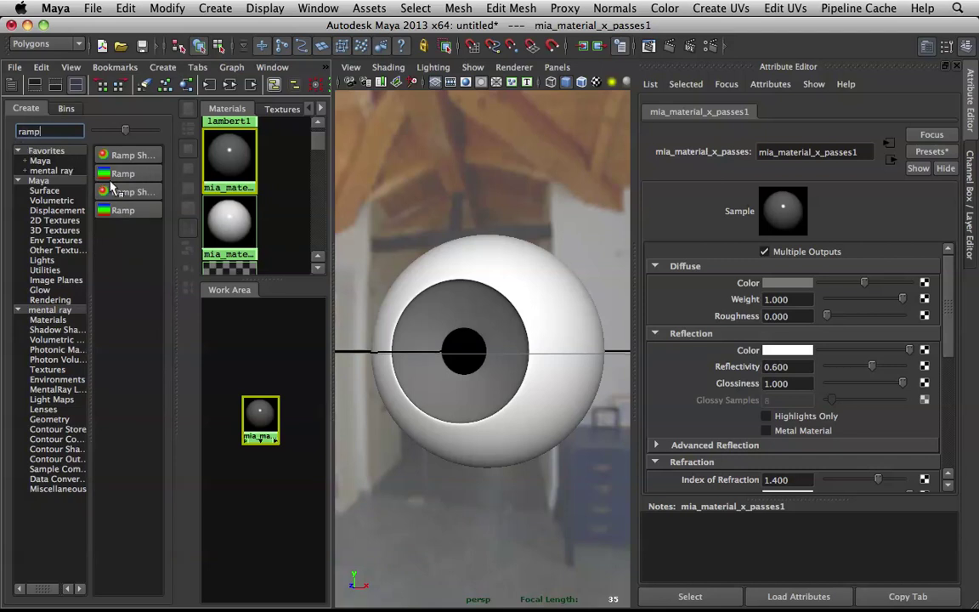
{"action": "left_click", "coordinate": [120, 175]}
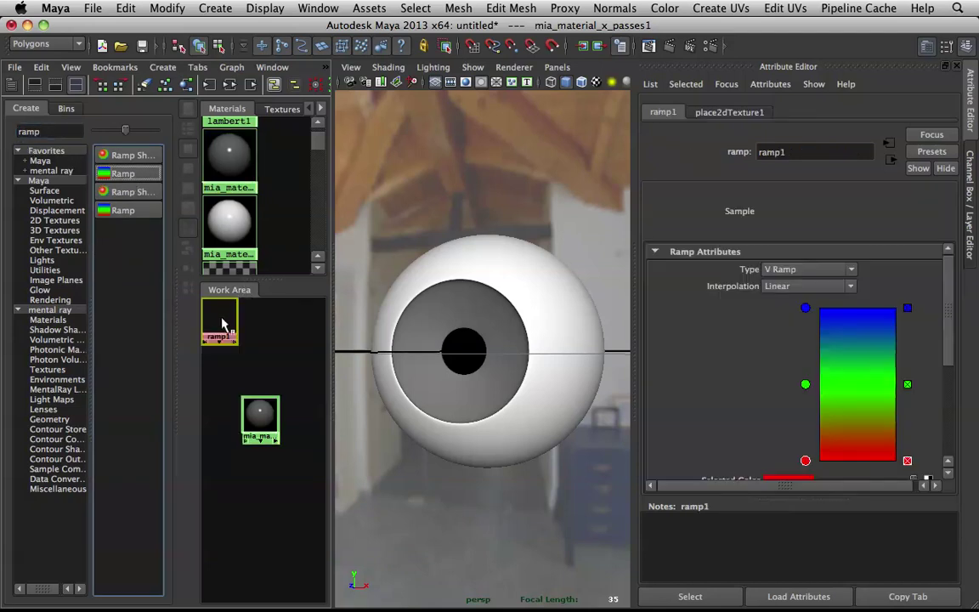
{"action": "left_click_drag", "start_coordinate": [223, 324], "coordinate": [272, 342]}
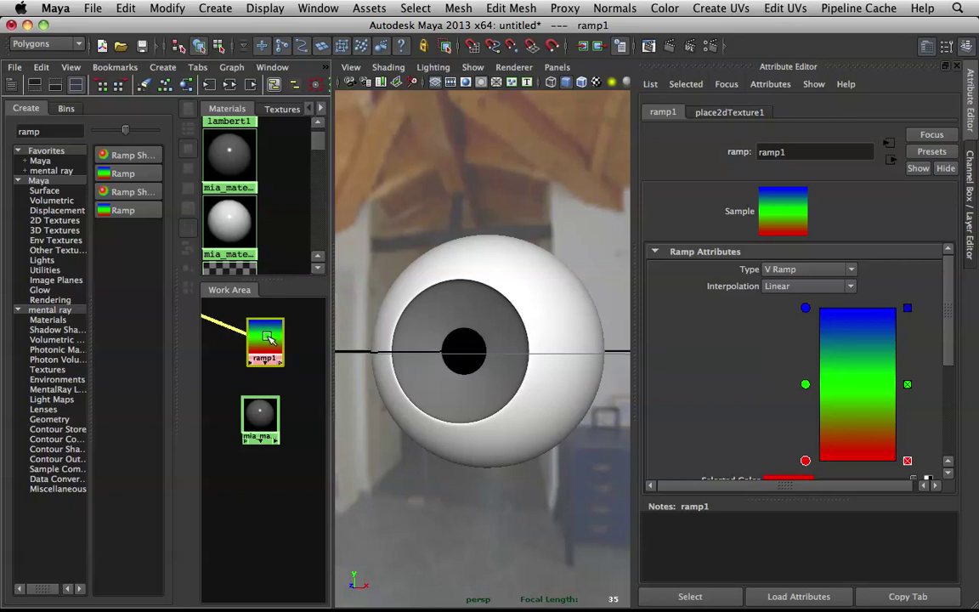
Step: Create a Layered Texture below the iris material and connect it to the diffuse input of mia_material_x_passes1
{"action": "double_click", "coordinate": [43, 132]}
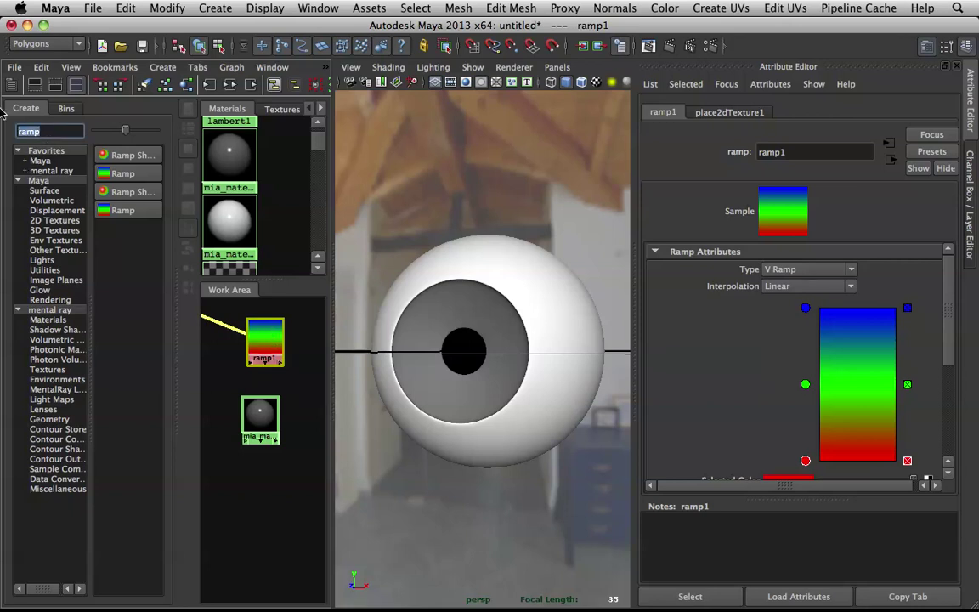
{"action": "type", "text": "layer"}
{"action": "left_click", "coordinate": [124, 173]}
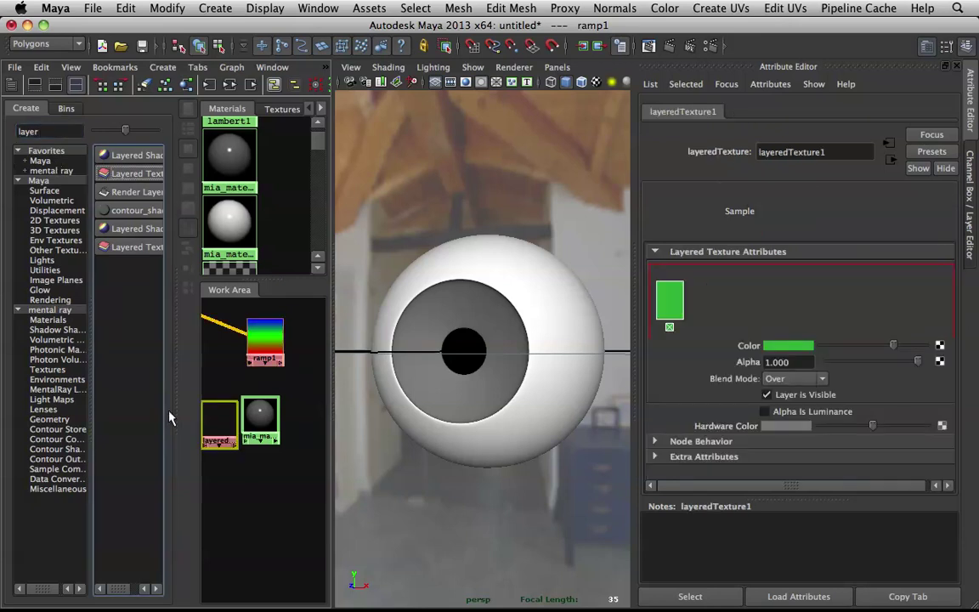
{"action": "left_click_drag", "start_coordinate": [219, 422], "coordinate": [251, 481]}
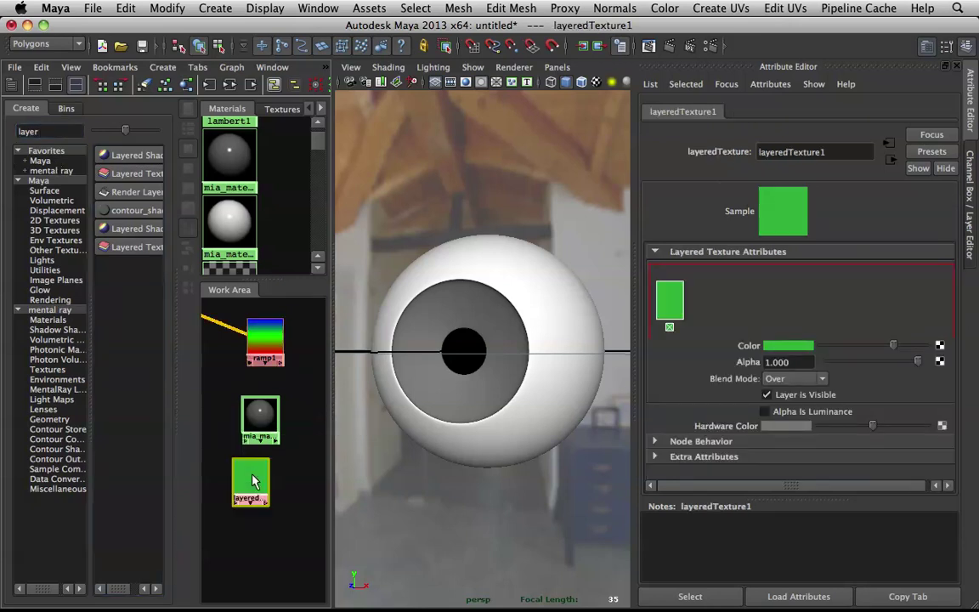
{"action": "middle_click_drag", "start_coordinate": [250, 483], "coordinate": [263, 419]}
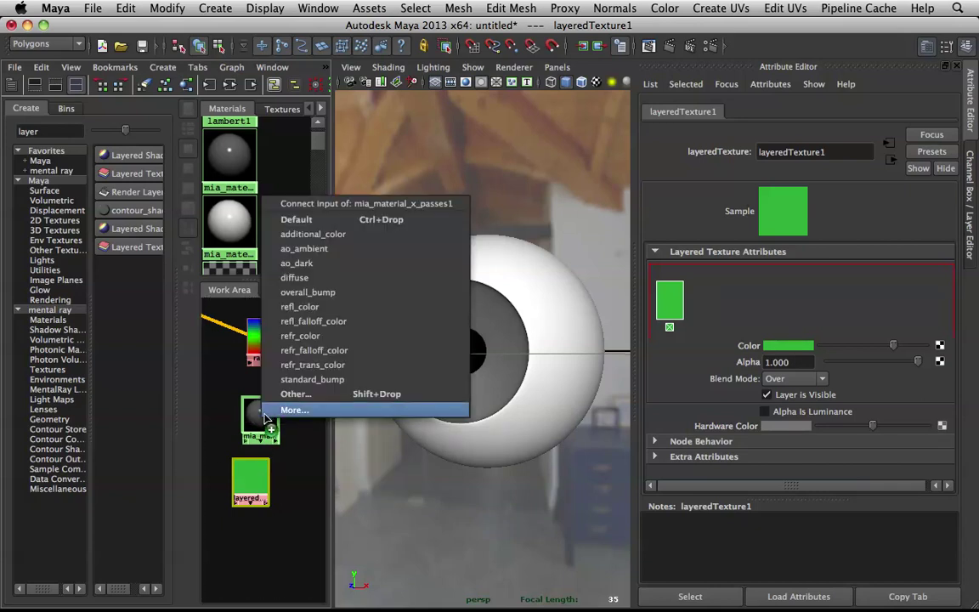
{"action": "left_click", "coordinate": [344, 277]}
Step: Add ramp1 as a layer of the layered texture and delete its default green layer
{"action": "middle_click_drag", "start_coordinate": [266, 340], "coordinate": [252, 484]}
{"action": "left_click", "coordinate": [257, 446]}
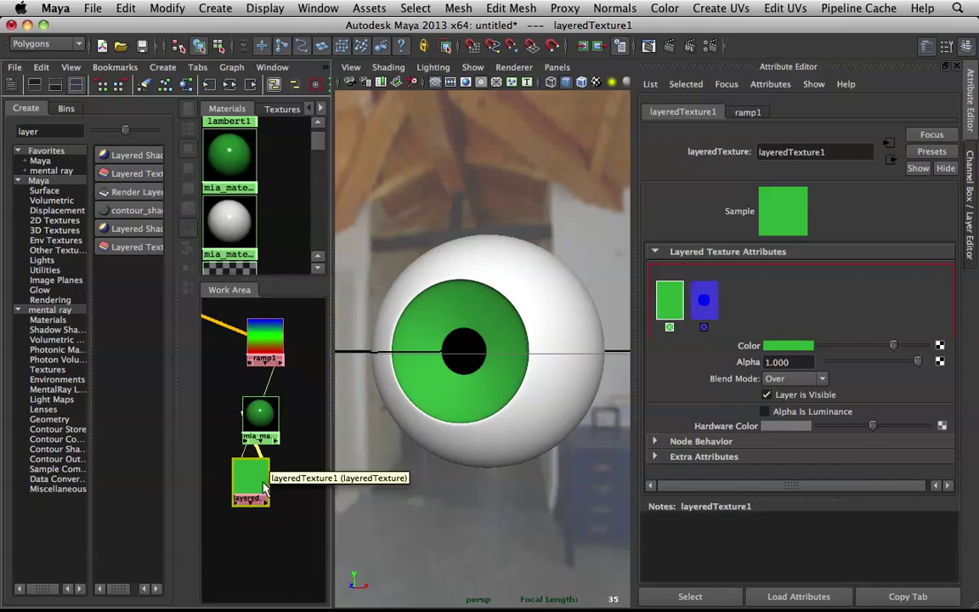
{"action": "left_click", "coordinate": [670, 328]}
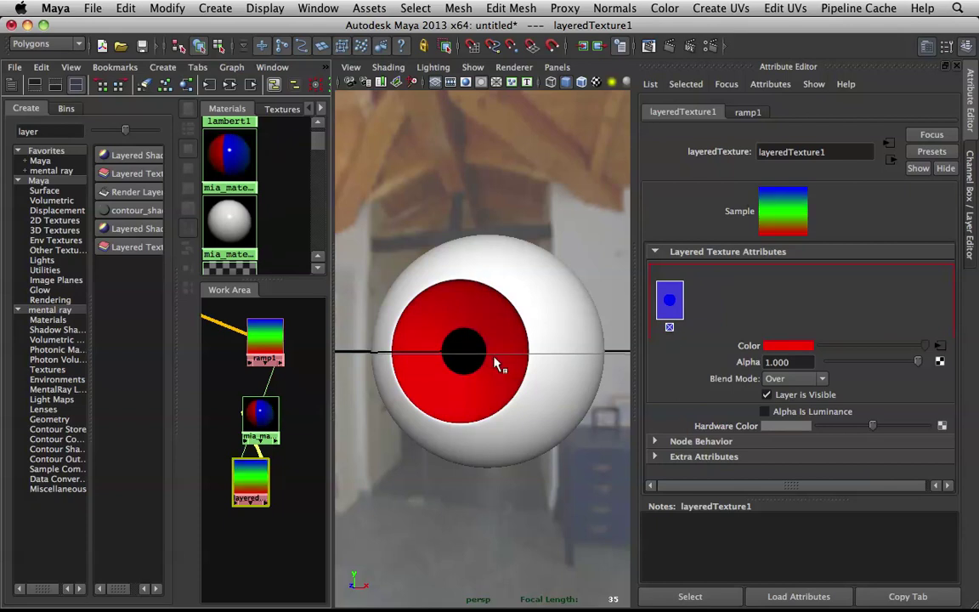
Step: Change the type of ramp1 to Circular Ramp
{"action": "left_click", "coordinate": [271, 352]}
{"action": "left_click", "coordinate": [274, 359]}
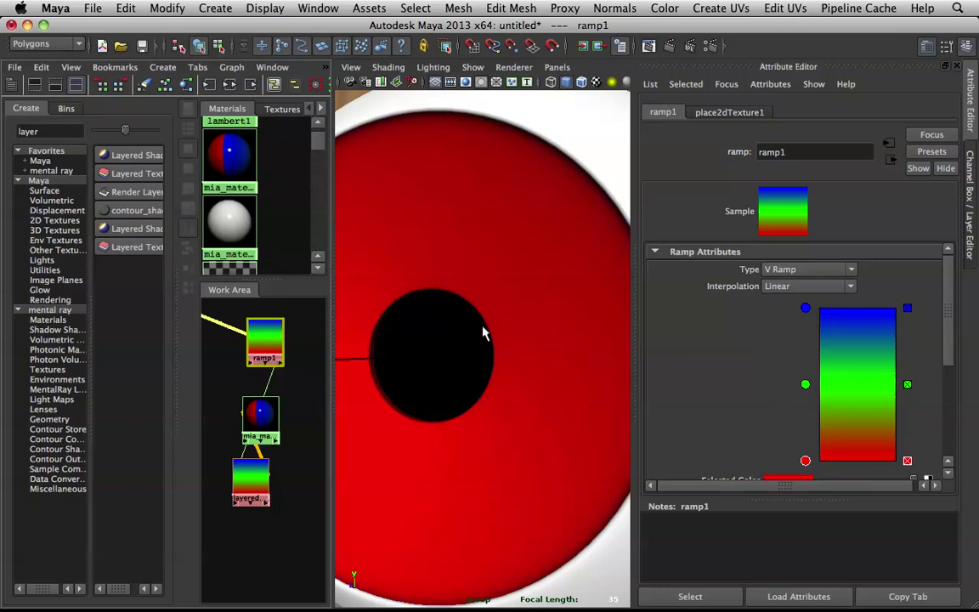
{"action": "mouse_move", "coordinate": [474, 331]}
{"action": "left_mouse_down", "text": "alt"}
{"action": "mouse_move", "coordinate": [489, 327]}
{"action": "mouse_move", "coordinate": [477, 328]}
{"action": "left_mouse_up", "text": "alt"}
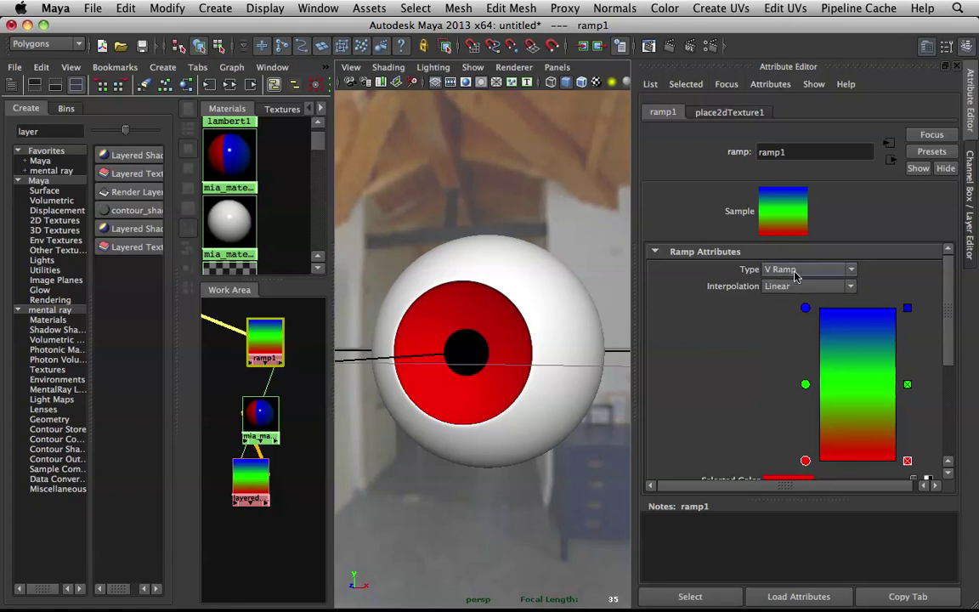
{"action": "left_click", "coordinate": [806, 270]}
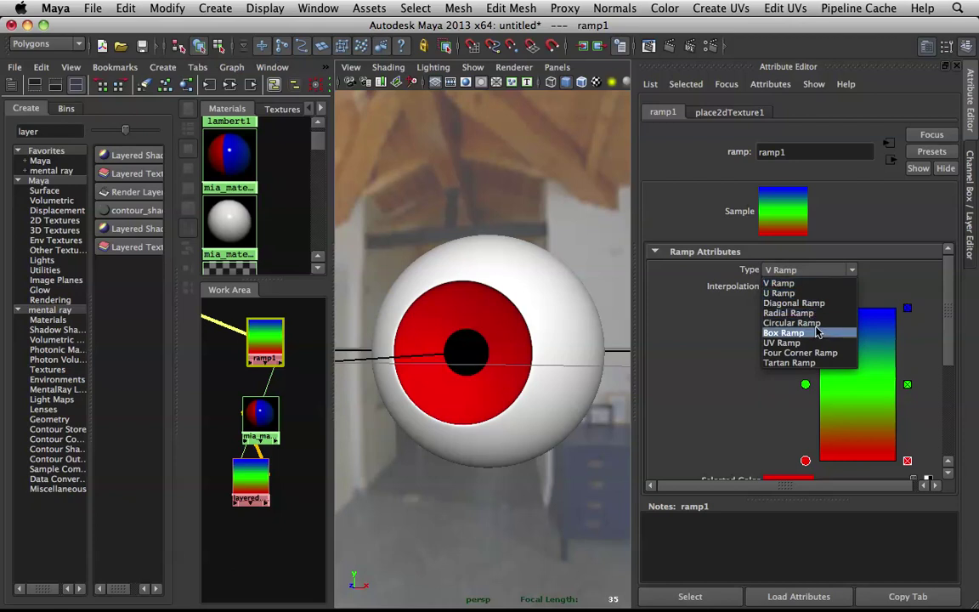
{"action": "left_click", "coordinate": [791, 323]}
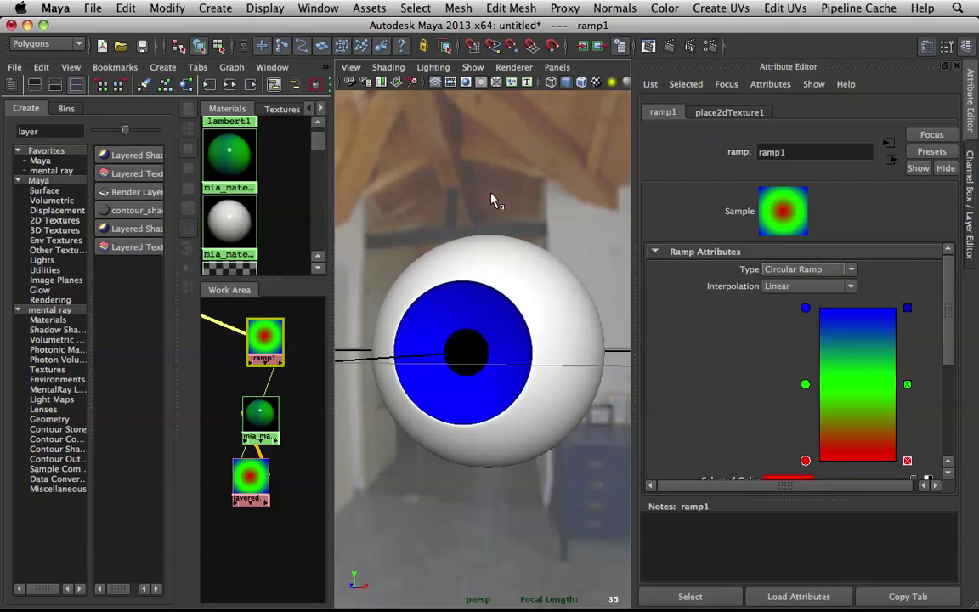
Step: Switch the viewport renderer to Viewport 2.0 and show the textures on the eye model
{"action": "left_click", "coordinate": [512, 67]}
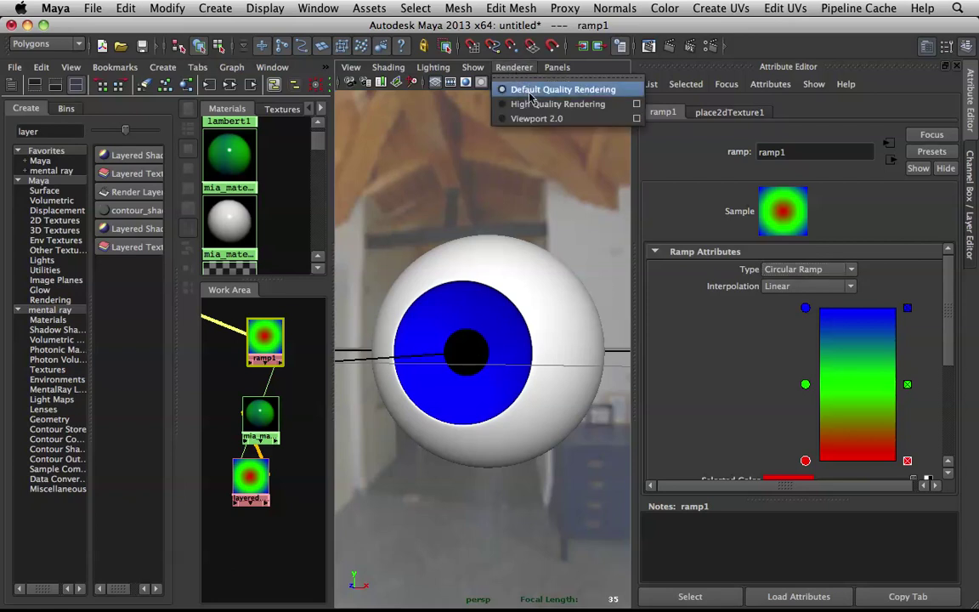
{"action": "left_click", "coordinate": [534, 119]}
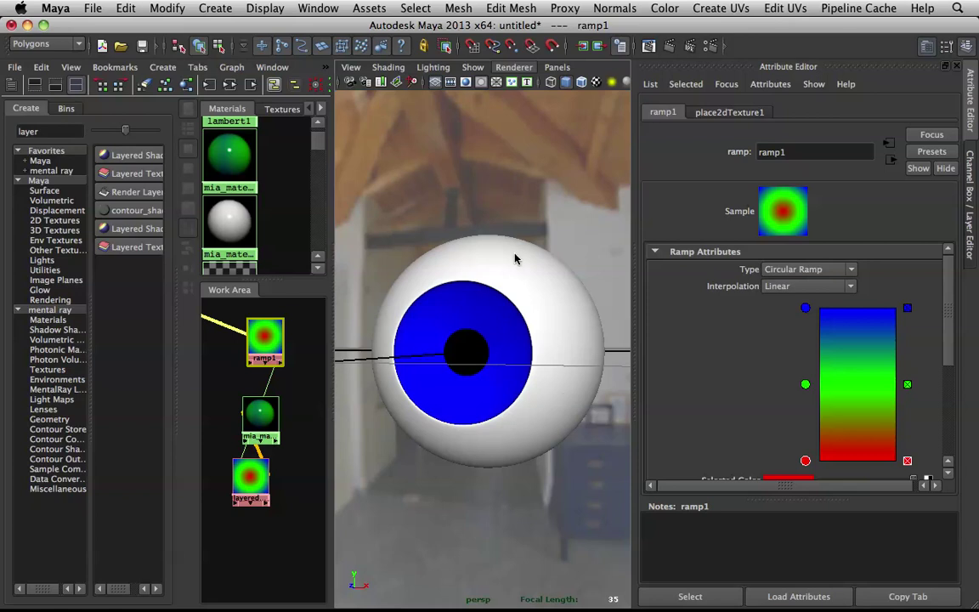
{"action": "scroll", "coordinate": [514, 258], "scroll_direction": "down", "scroll_amount": 3}
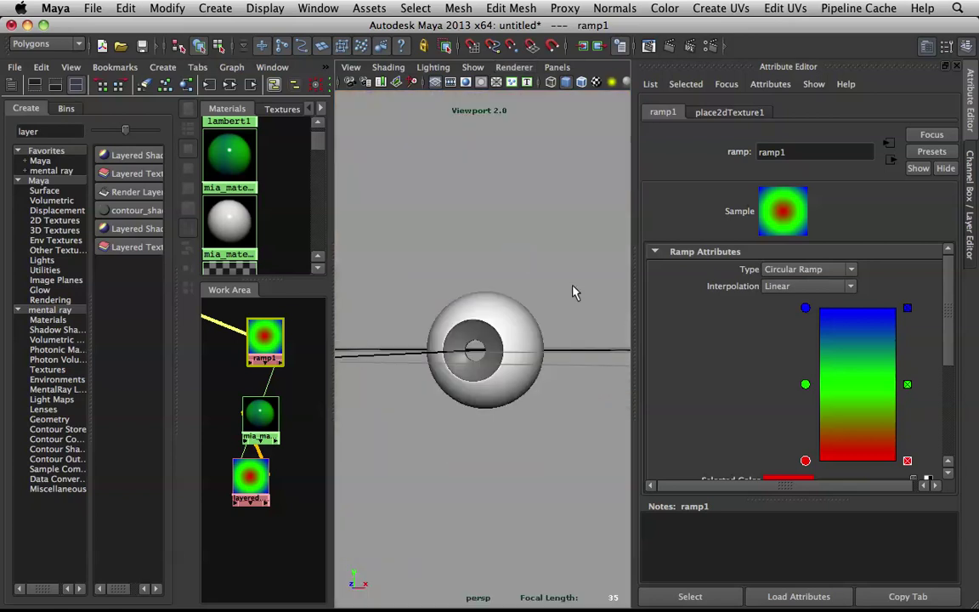
{"action": "scroll", "coordinate": [594, 298], "scroll_direction": "up", "scroll_amount": 5}
{"action": "scroll", "coordinate": [562, 272], "scroll_direction": "down", "scroll_amount": 6}
{"action": "scroll", "coordinate": [560, 239], "scroll_direction": "up", "scroll_amount": 3}
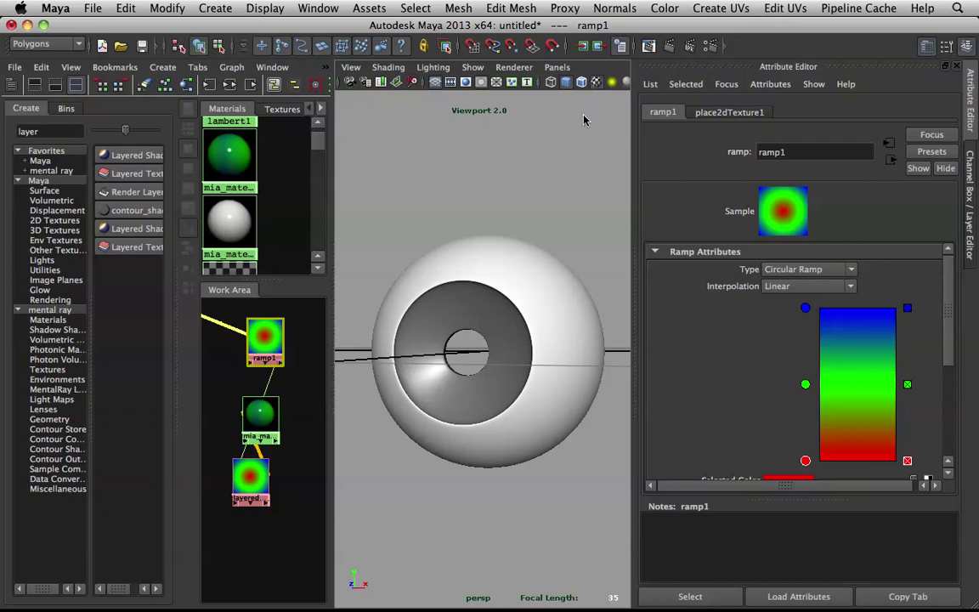
{"action": "scroll", "coordinate": [450, 374], "scroll_direction": "up", "scroll_amount": 5}
{"action": "scroll", "coordinate": [463, 360], "scroll_direction": "down", "scroll_amount": 6}
{"action": "scroll", "coordinate": [467, 355], "scroll_direction": "up", "scroll_amount": 1}
{"action": "scroll", "coordinate": [510, 391], "scroll_direction": "up", "scroll_amount": 6}
{"action": "scroll", "coordinate": [585, 382], "scroll_direction": "down", "scroll_amount": 2}
{"action": "scroll", "coordinate": [708, 359], "scroll_direction": "down", "scroll_amount": 1}
{"action": "scroll", "coordinate": [708, 360], "scroll_direction": "up", "scroll_amount": 1}
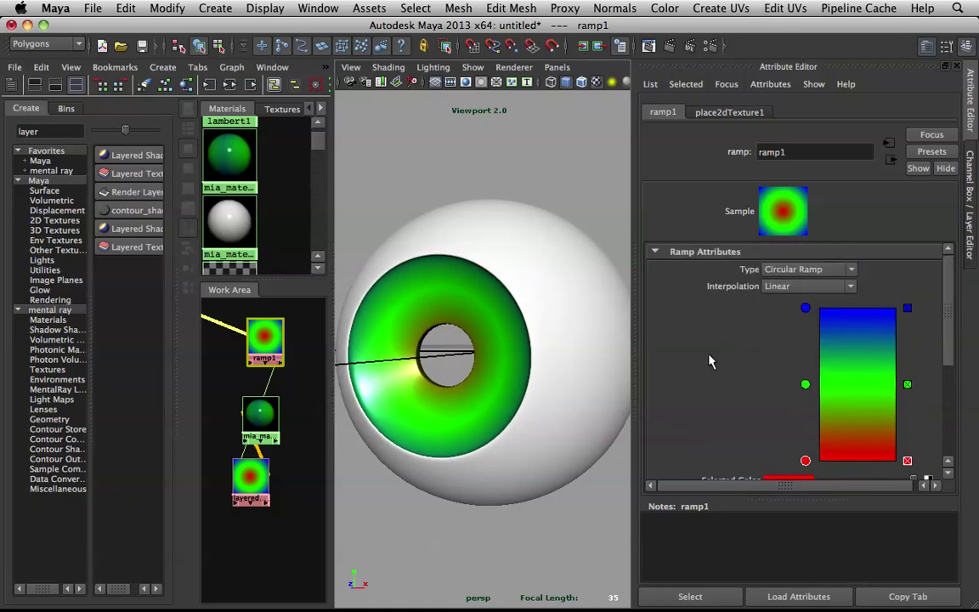
Step: Shift the circular ramp's red color marker slightly up and its green marker slightly down, bringing the two closer together
{"action": "scroll", "coordinate": [496, 343], "scroll_direction": "up", "scroll_amount": 5}
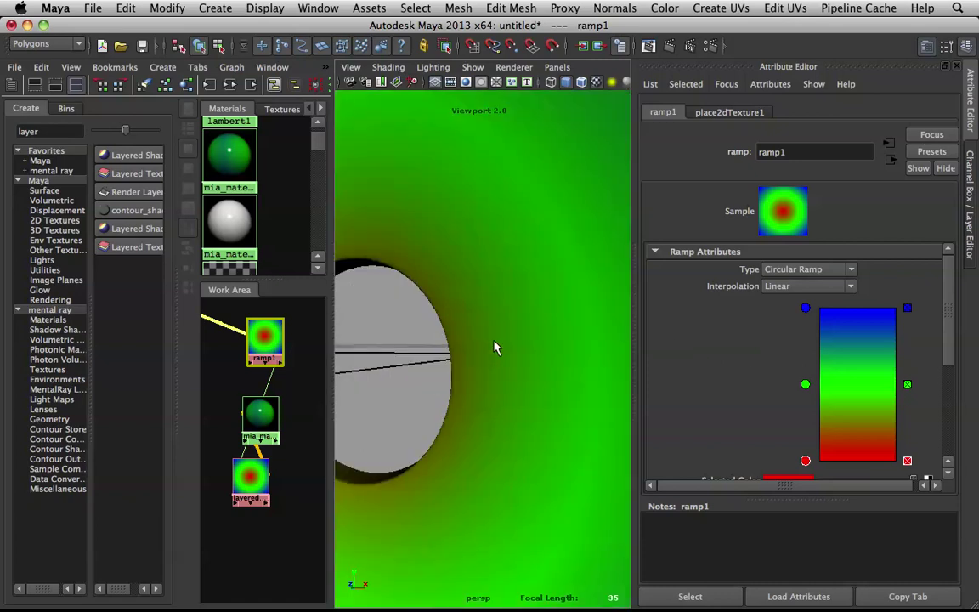
{"action": "scroll", "coordinate": [520, 348], "scroll_direction": "down", "scroll_amount": 5}
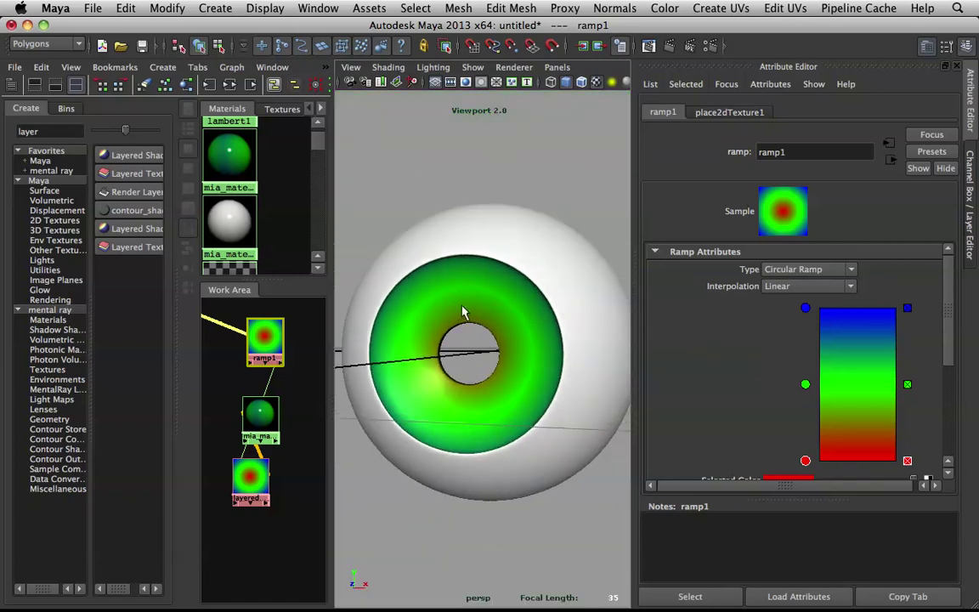
{"action": "left_click_drag", "start_coordinate": [474, 319], "coordinate": [501, 322], "text": "alt"}
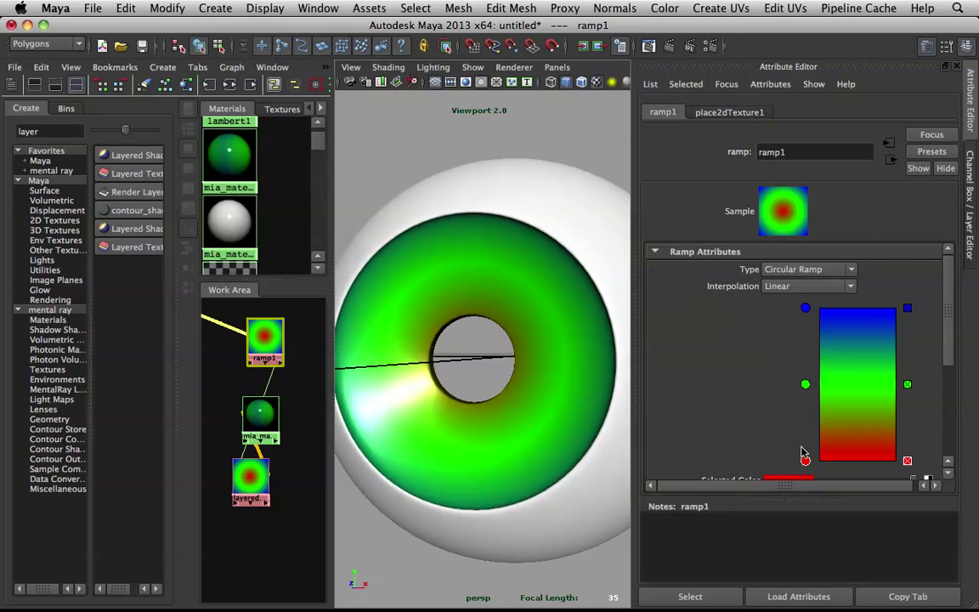
{"action": "left_click_drag", "start_coordinate": [807, 462], "coordinate": [808, 447]}
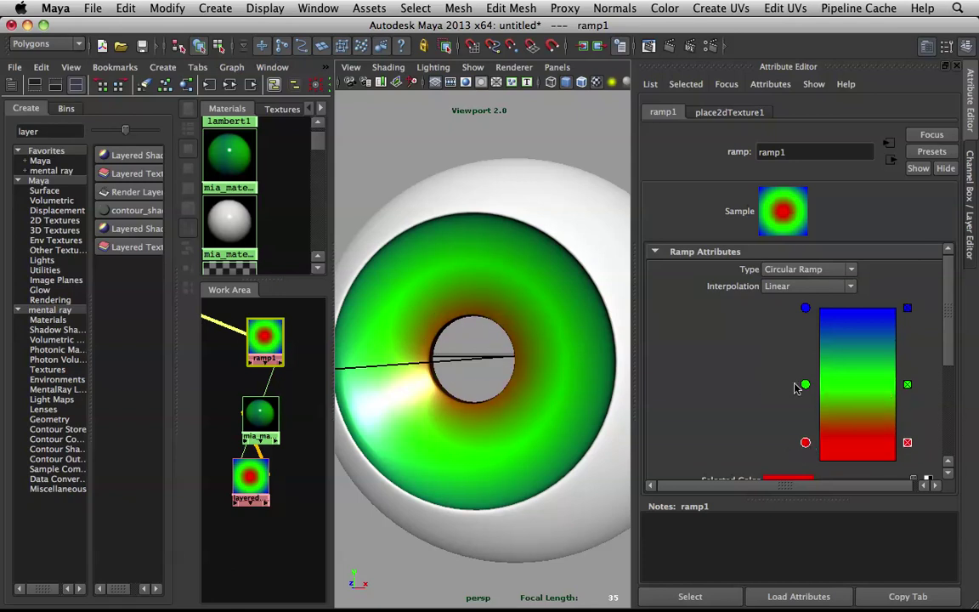
{"action": "mouse_move", "coordinate": [809, 387]}
{"action": "left_mouse_down"}
{"action": "mouse_move", "coordinate": [807, 410]}
{"action": "mouse_move", "coordinate": [809, 396]}
{"action": "left_mouse_up"}
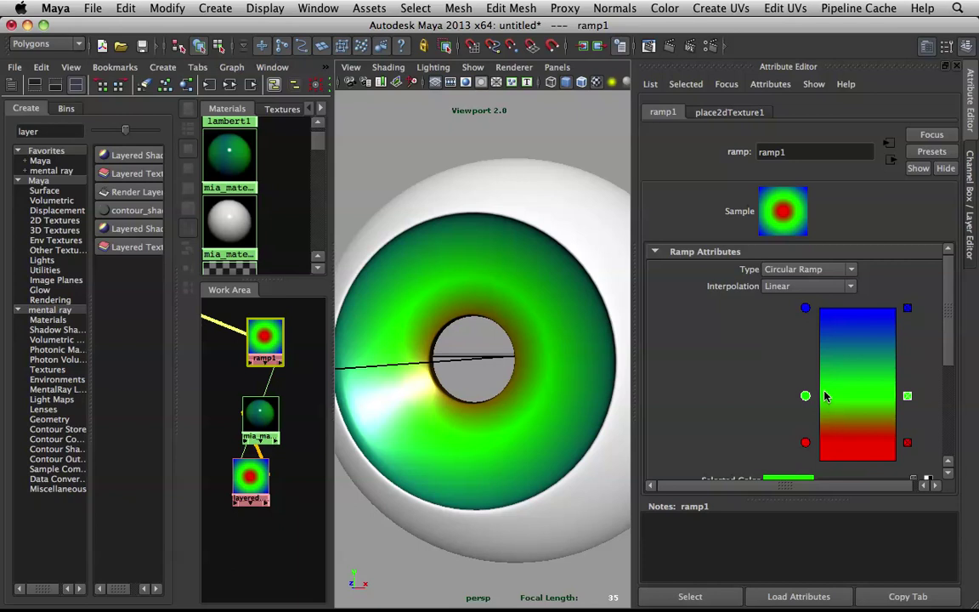
Step: Add a second green marker to the ramp between the green and red markers, and move the red marker slightly up
{"action": "left_click", "coordinate": [824, 395]}
{"action": "left_click_drag", "start_coordinate": [799, 401], "coordinate": [805, 434]}
{"action": "left_click", "coordinate": [806, 442]}
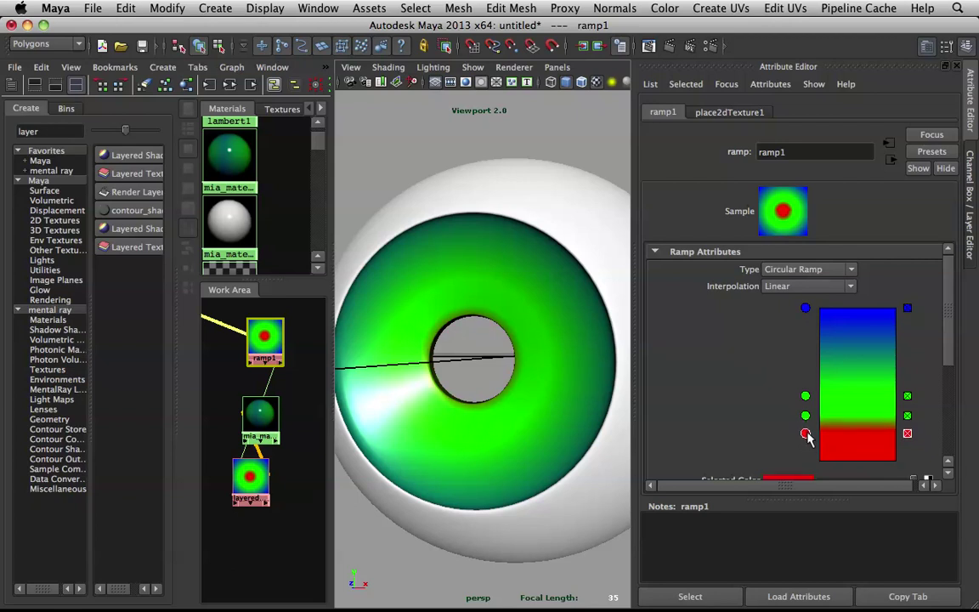
{"action": "left_click_drag", "start_coordinate": [524, 344], "coordinate": [507, 319], "text": "alt"}
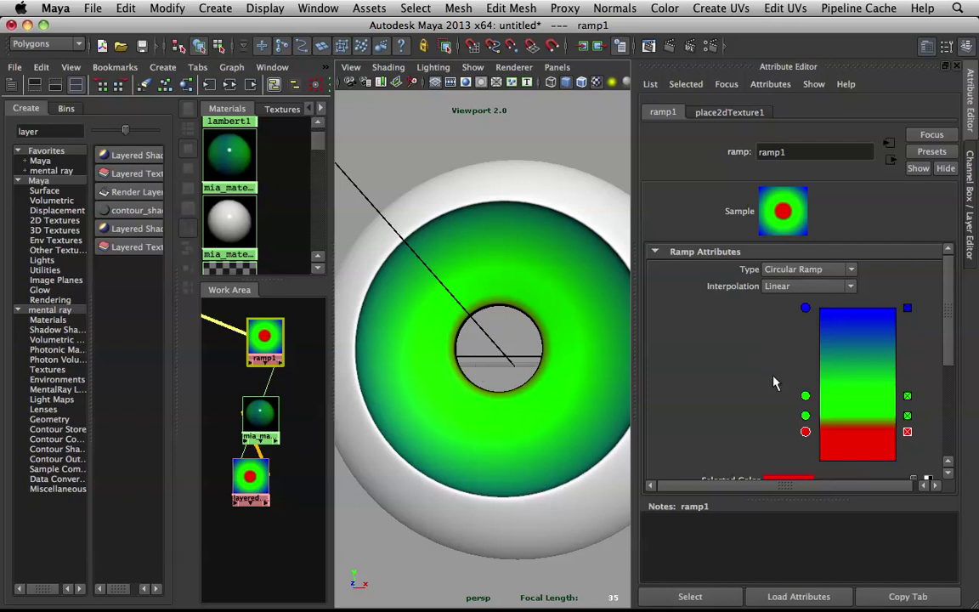
Step: Lower the saturation of the upper green ramp marker to about 0.581 for a lighter green
{"action": "left_click", "coordinate": [806, 395]}
{"action": "scroll", "coordinate": [856, 436], "scroll_direction": "down", "scroll_amount": 2}
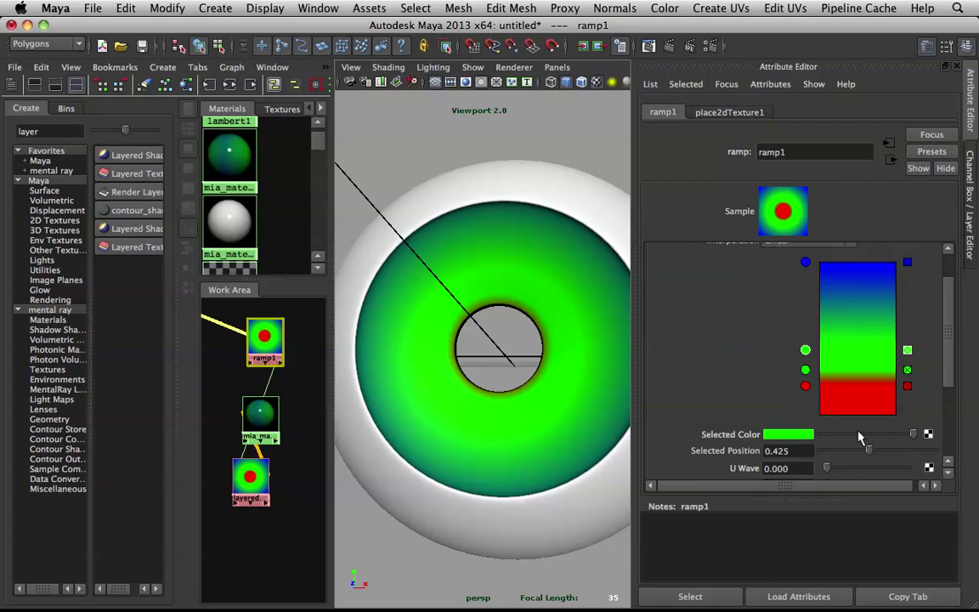
{"action": "left_click", "coordinate": [797, 435]}
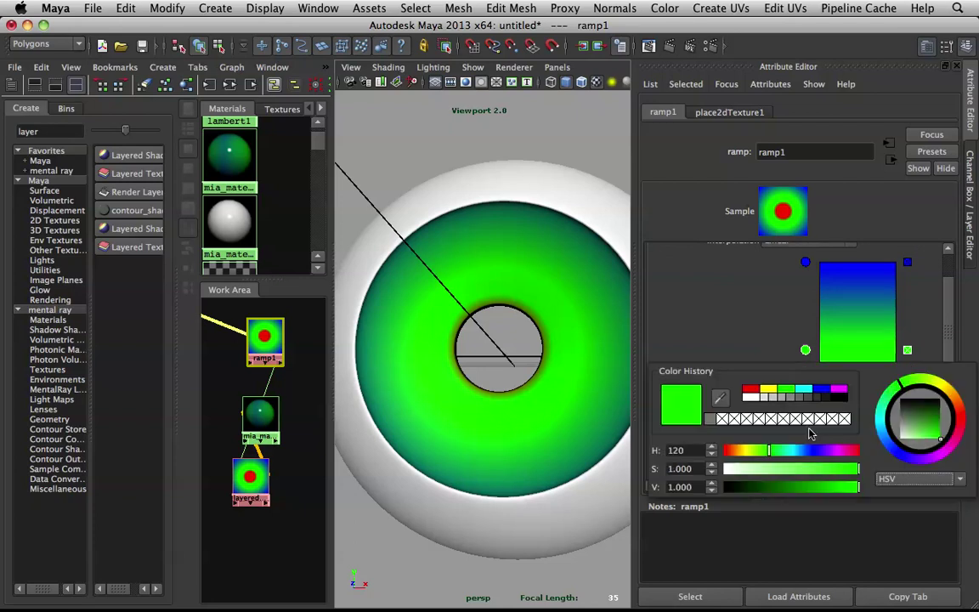
{"action": "left_click", "coordinate": [803, 469]}
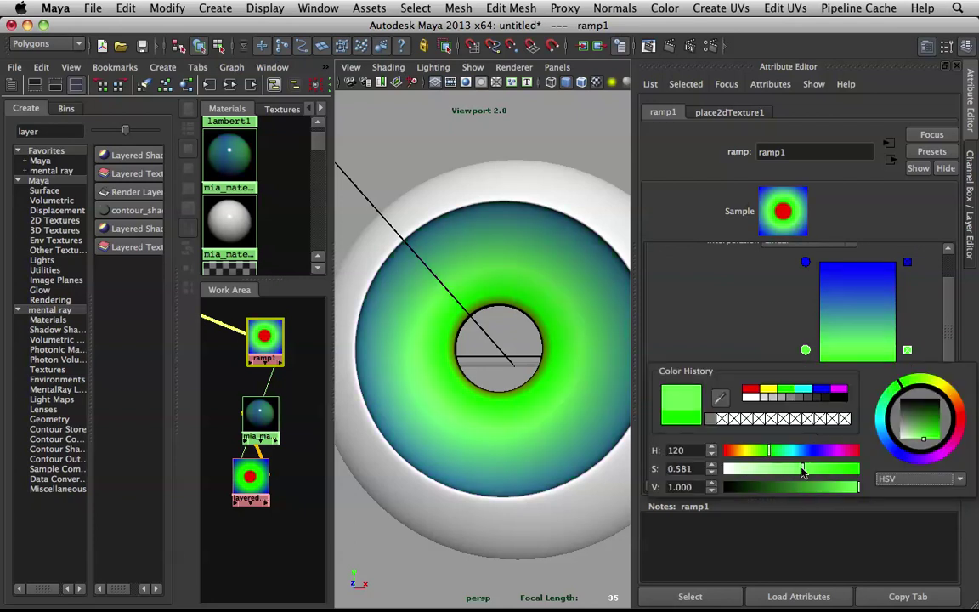
Step: Move the blue ramp marker to position 0.805 and the light green marker to position 0.535
{"action": "left_click_drag", "start_coordinate": [805, 262], "coordinate": [807, 293]}
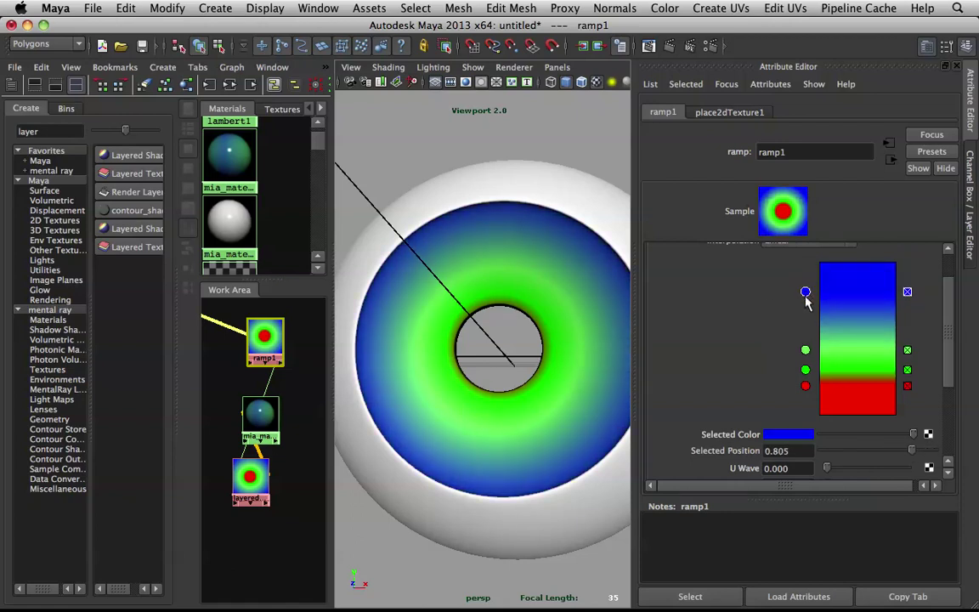
{"action": "left_click_drag", "start_coordinate": [805, 349], "coordinate": [807, 331]}
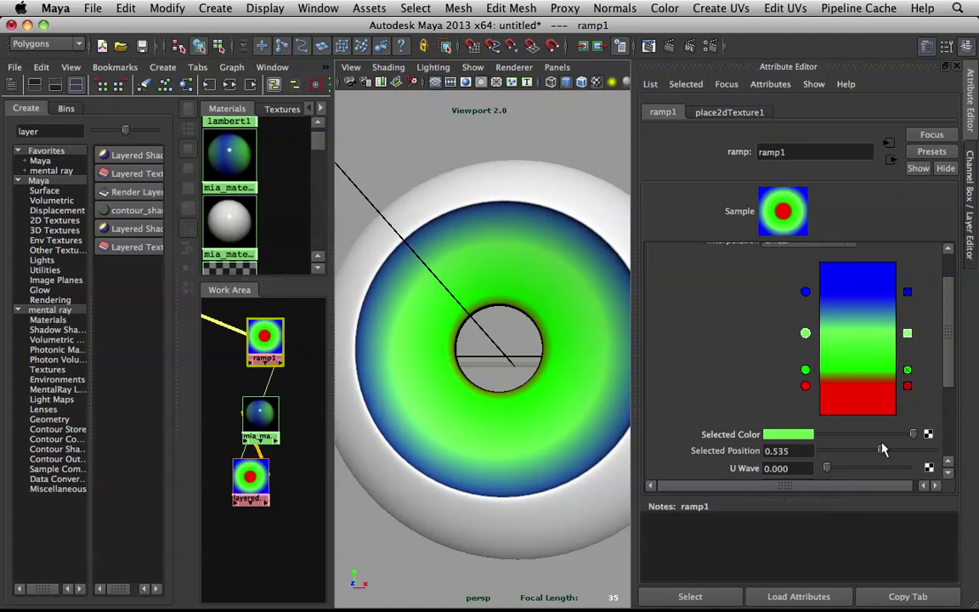
Step: Try a light blue for the light green ramp marker with hue about 231 and check the iris on the whole eye
{"action": "left_click", "coordinate": [809, 440]}
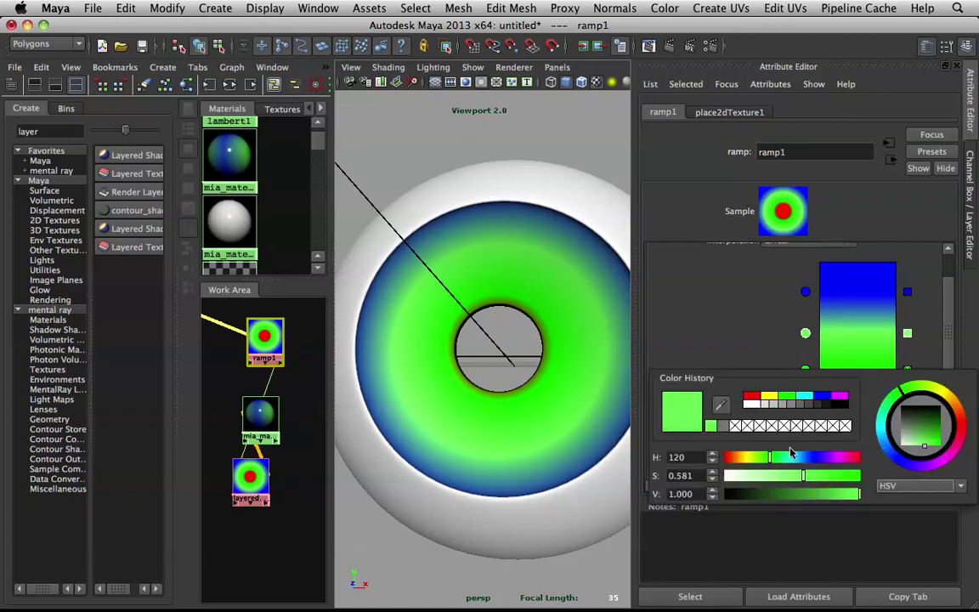
{"action": "left_click_drag", "start_coordinate": [804, 457], "coordinate": [809, 460]}
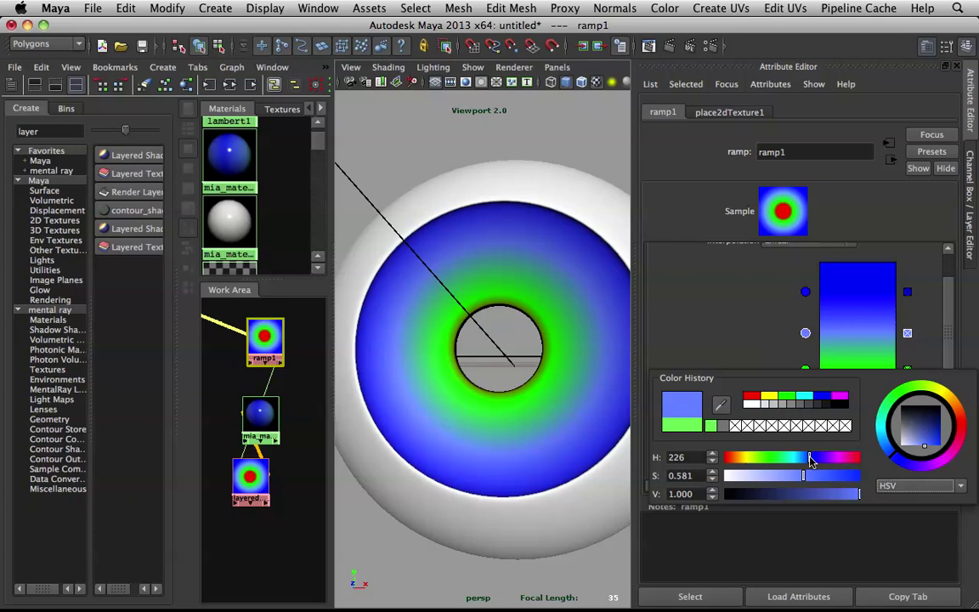
{"action": "scroll", "coordinate": [511, 269], "scroll_direction": "down", "scroll_amount": 5}
{"action": "left_click_drag", "start_coordinate": [511, 268], "coordinate": [476, 127], "text": "alt"}
{"action": "scroll", "coordinate": [533, 282], "scroll_direction": "up", "scroll_amount": 5}
{"action": "scroll", "coordinate": [490, 234], "scroll_direction": "up", "scroll_amount": 5}
{"action": "scroll", "coordinate": [490, 235], "scroll_direction": "down", "scroll_amount": 5}
{"action": "mouse_move", "coordinate": [451, 221]}
{"action": "left_mouse_down", "text": "alt"}
{"action": "mouse_move", "coordinate": [428, 223]}
{"action": "mouse_move", "coordinate": [444, 212]}
{"action": "left_mouse_up", "text": "alt"}
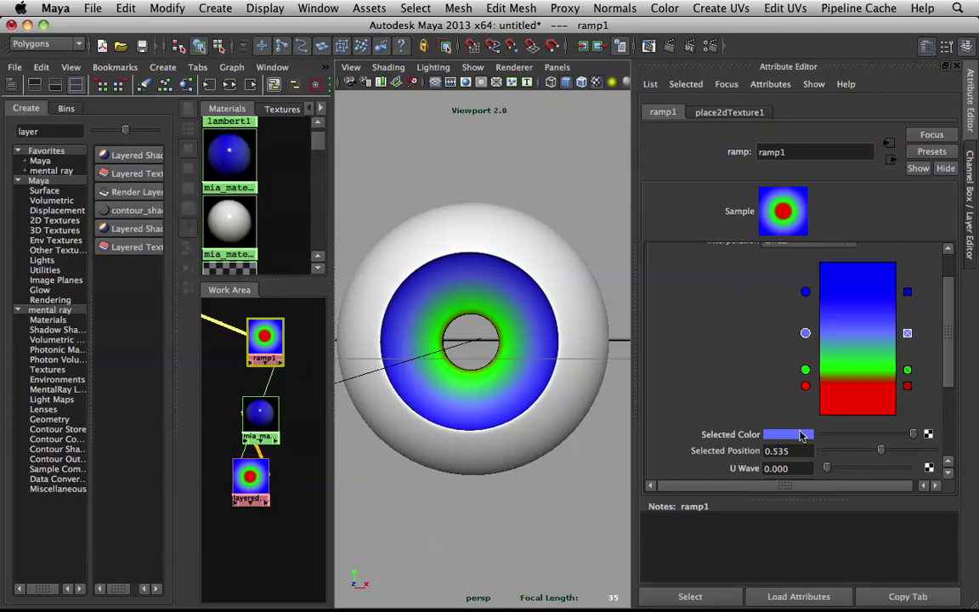
Step: Recolor the ramp marker at position 0.535 to brown with hue 19 and value about 0.635
{"action": "left_click", "coordinate": [799, 435]}
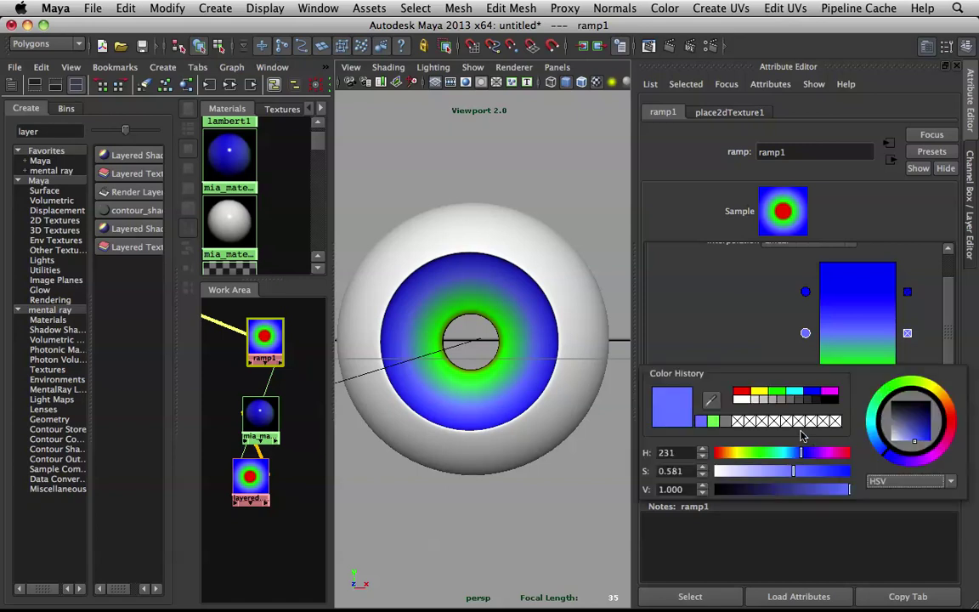
{"action": "left_click", "coordinate": [722, 452]}
{"action": "left_click_drag", "start_coordinate": [775, 490], "coordinate": [785, 489]}
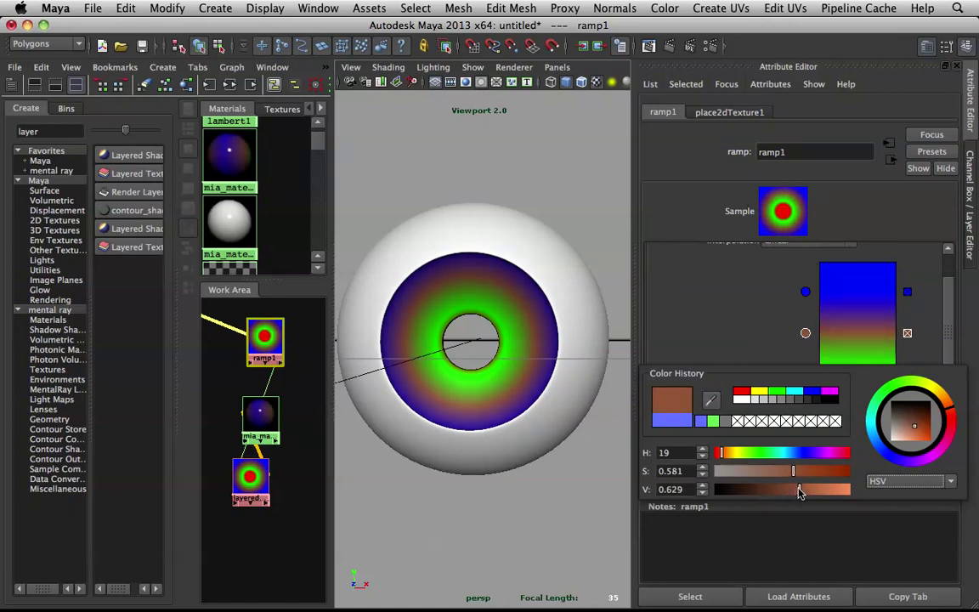
Step: Recolor the blue ramp marker to dark brown, starting from the saved brown, with saturation 0.695 and value 0.329
{"action": "left_click", "coordinate": [805, 292]}
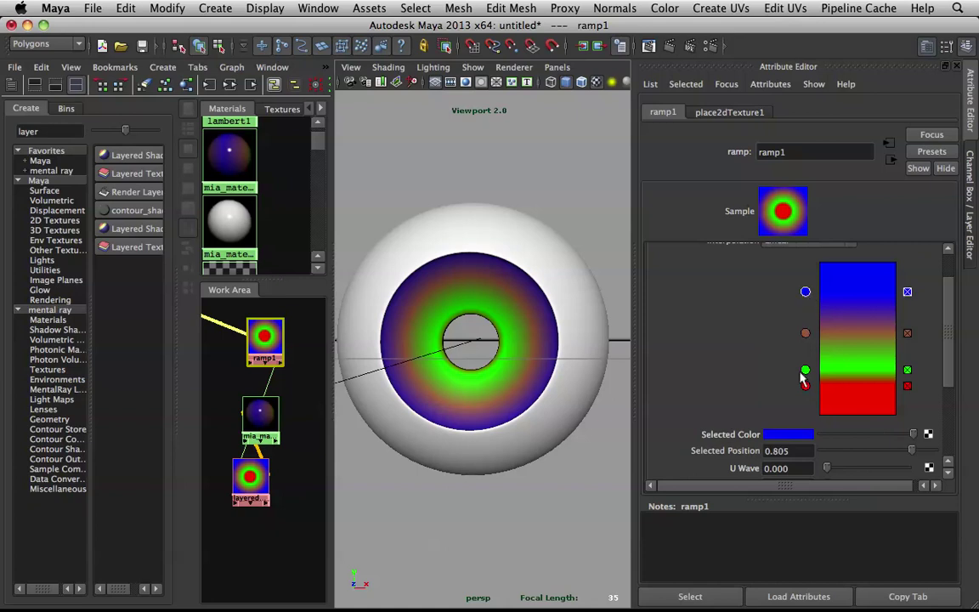
{"action": "left_click", "coordinate": [792, 435]}
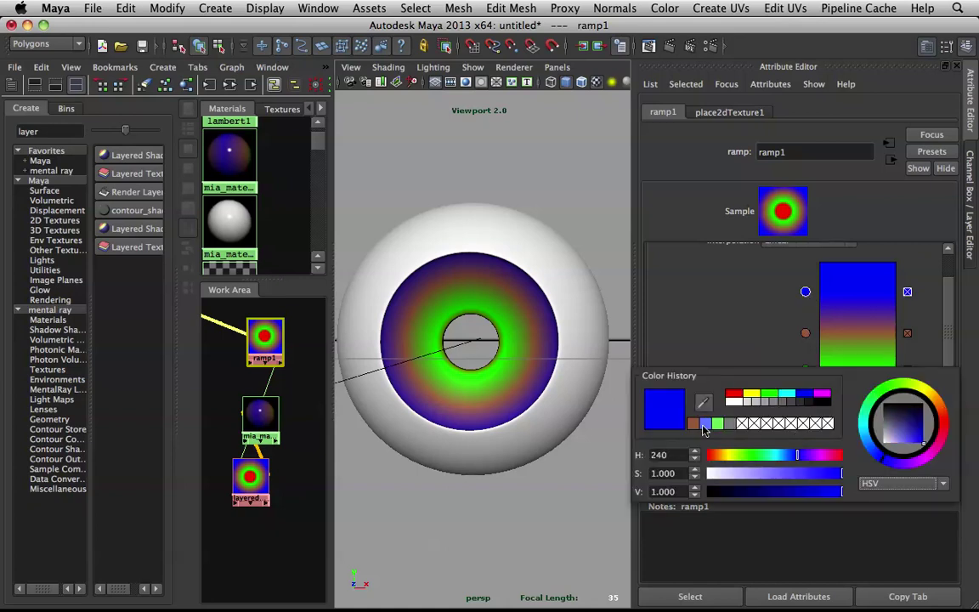
{"action": "left_click", "coordinate": [695, 424]}
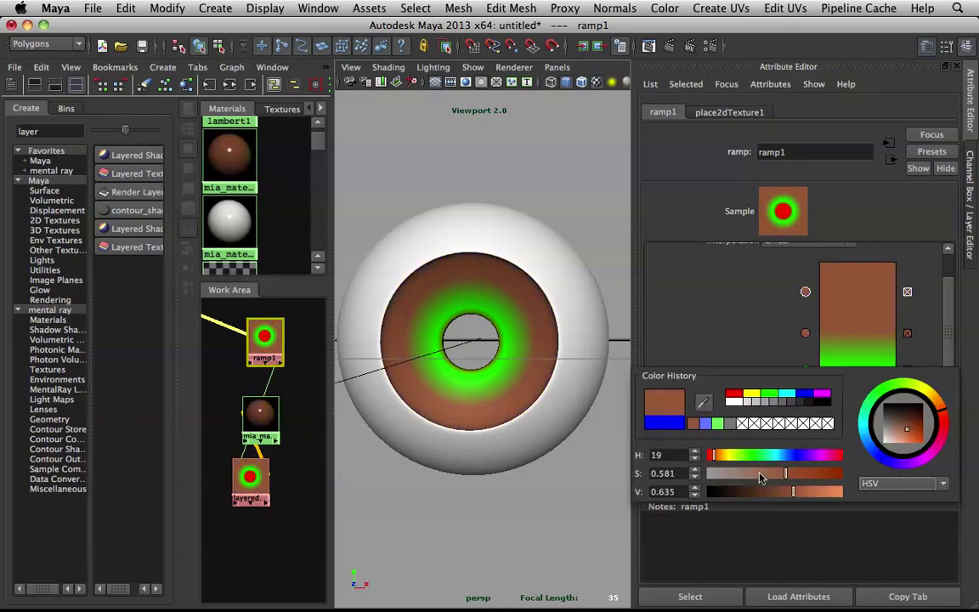
{"action": "left_click_drag", "start_coordinate": [766, 491], "coordinate": [799, 475]}
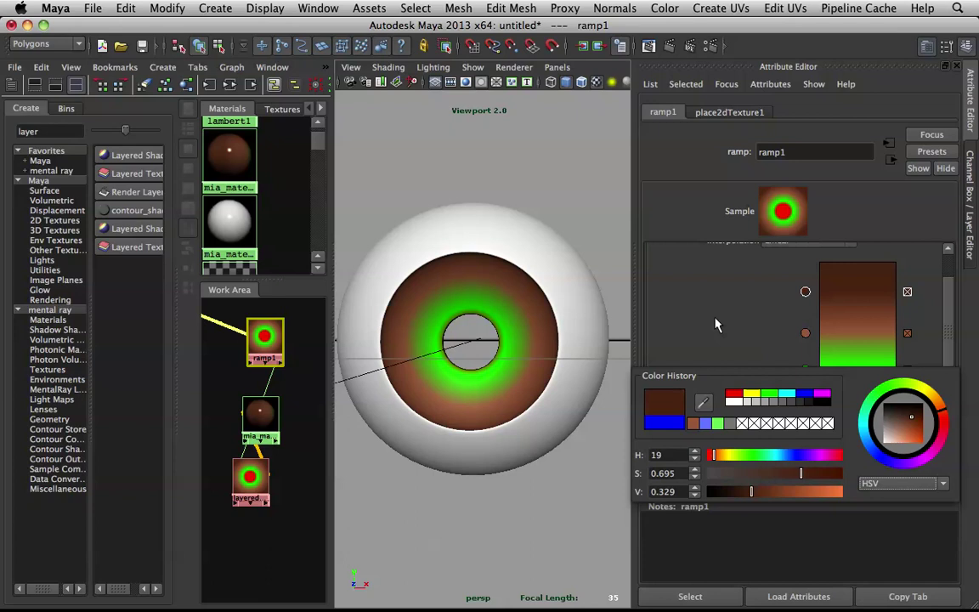
Step: Recolor the remaining green marker to orange-brown with hue 19, saturation 0.653 and value 0.880, and move it up to position about 0.35
{"action": "left_click", "coordinate": [805, 370]}
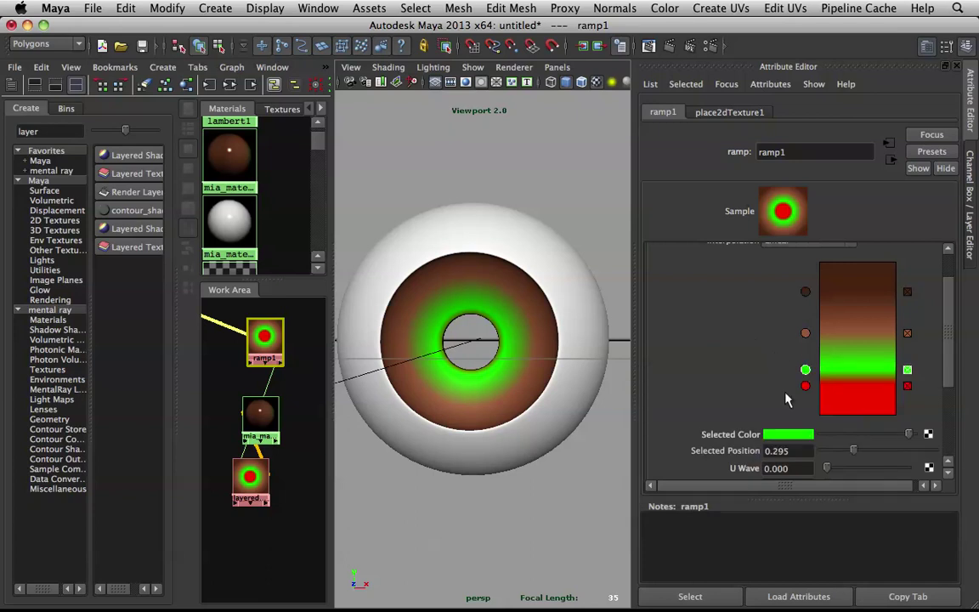
{"action": "left_click", "coordinate": [794, 440]}
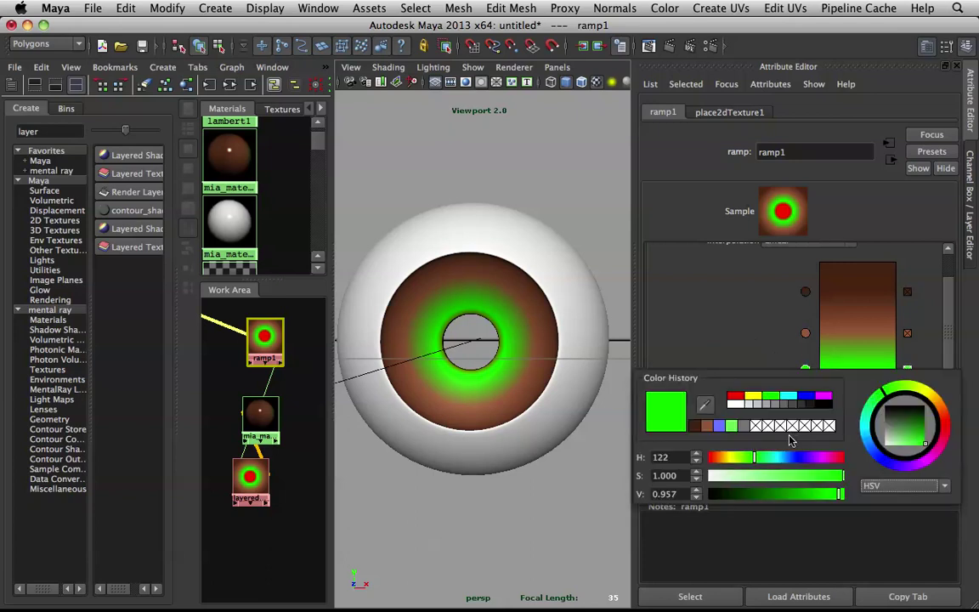
{"action": "left_click", "coordinate": [704, 427]}
{"action": "left_click_drag", "start_coordinate": [782, 475], "coordinate": [825, 497]}
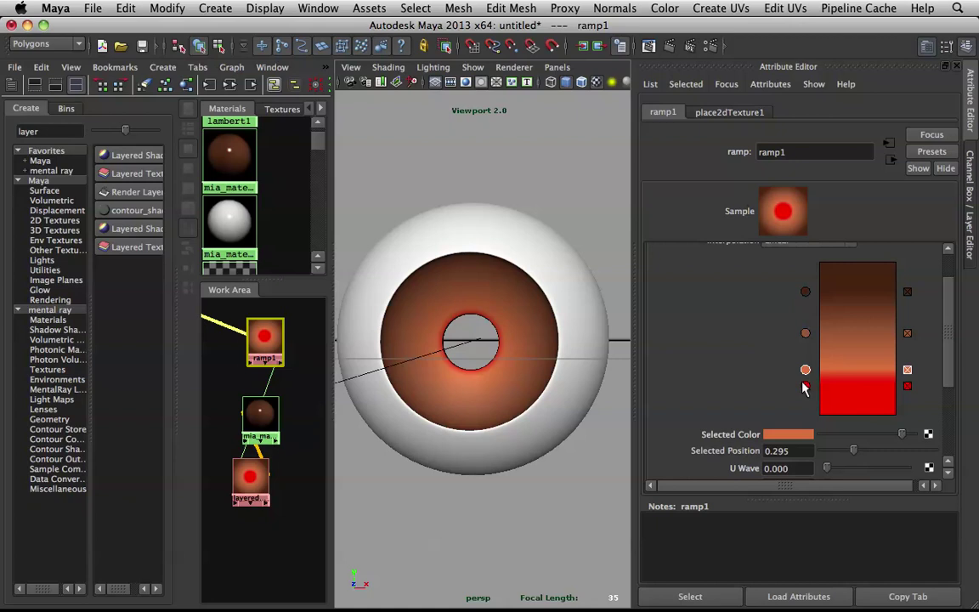
{"action": "left_click_drag", "start_coordinate": [807, 374], "coordinate": [804, 362]}
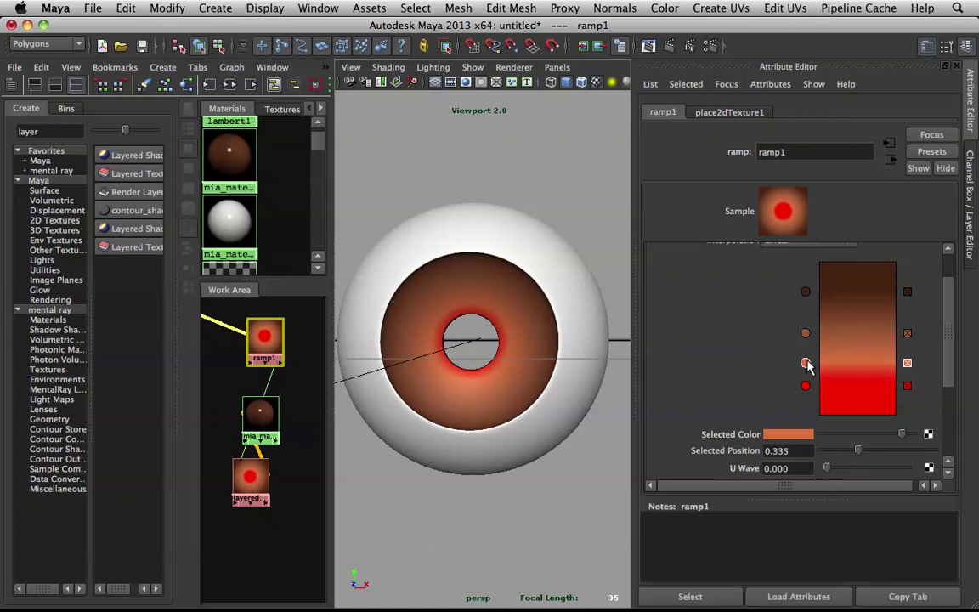
Step: Recolor the red ramp marker with the saved dark brown, hue 19, saturation 0.695 and value 0.329
{"action": "left_click", "coordinate": [807, 385]}
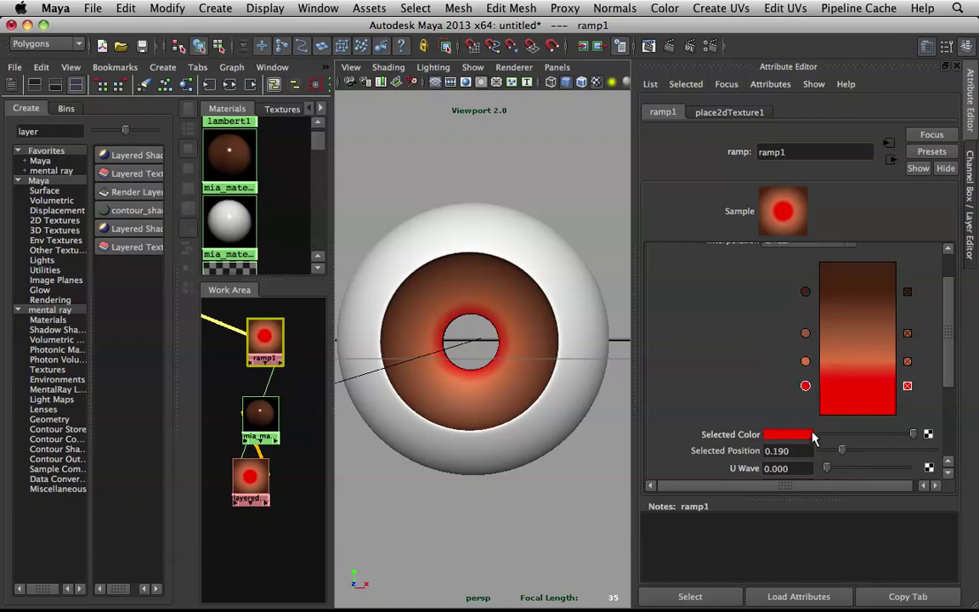
{"action": "left_click", "coordinate": [763, 435]}
{"action": "left_click", "coordinate": [716, 421]}
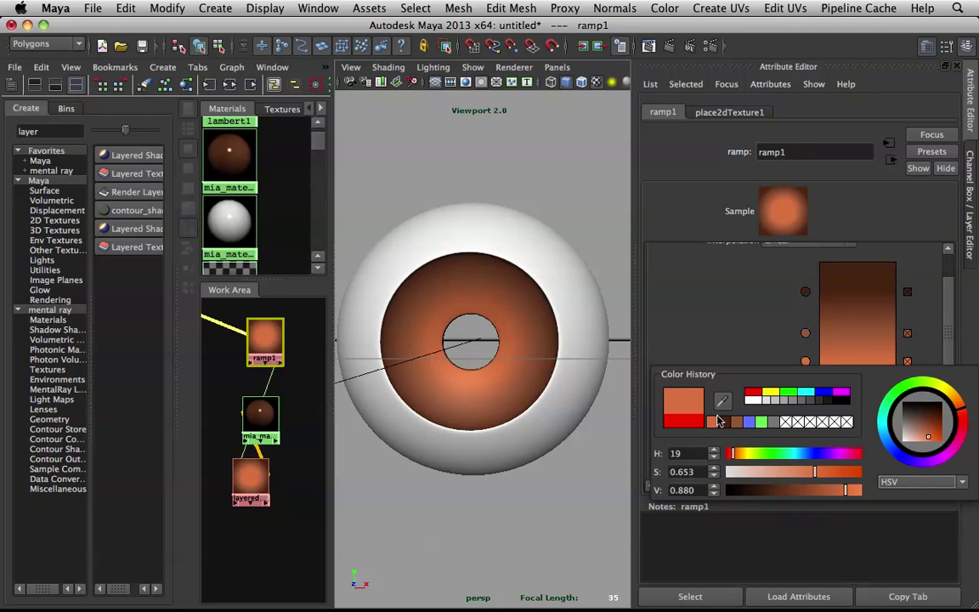
{"action": "left_click", "coordinate": [721, 422]}
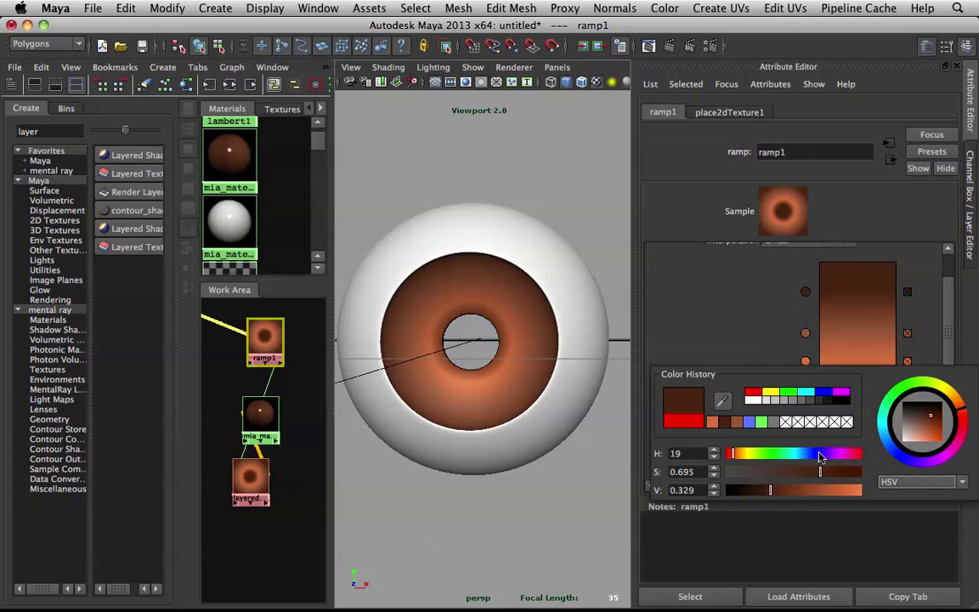
Step: Set the ramp's interpolation to Smooth and check the iris up close
{"action": "scroll", "coordinate": [690, 286], "scroll_direction": "up", "scroll_amount": 2}
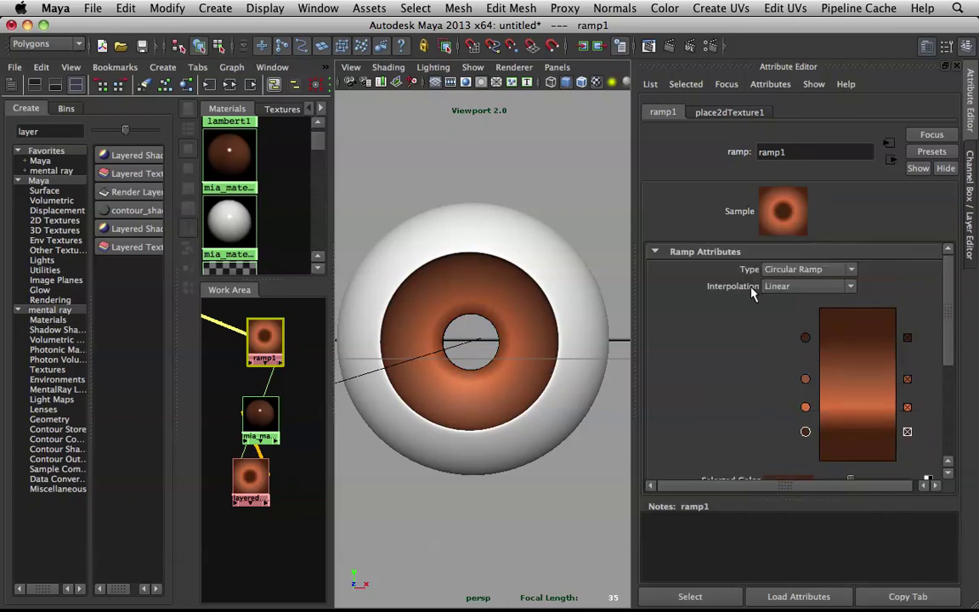
{"action": "left_click", "coordinate": [792, 289]}
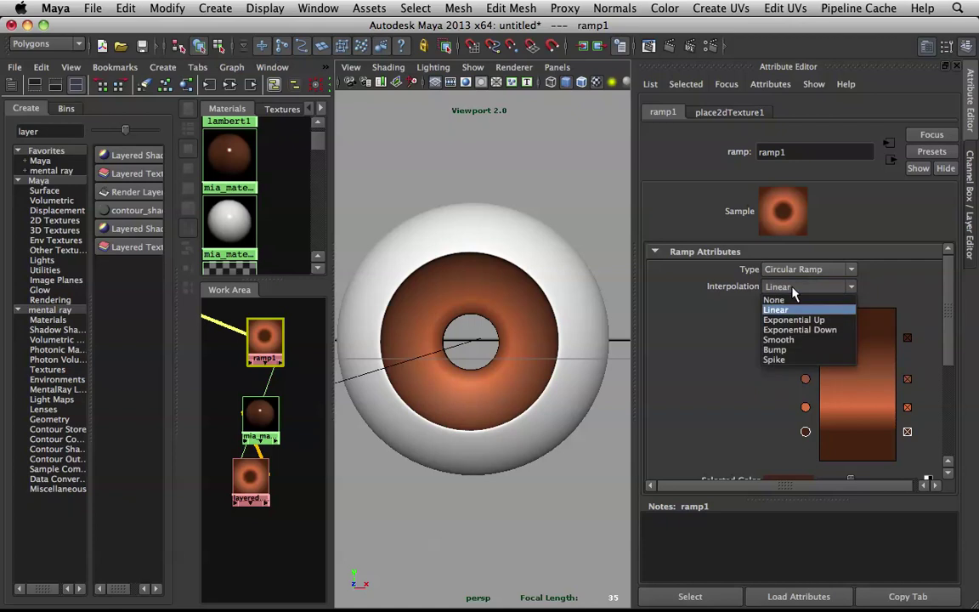
{"action": "left_click", "coordinate": [779, 339]}
{"action": "right_click_drag", "start_coordinate": [500, 340], "coordinate": [490, 282], "text": "alt"}
{"action": "left_click_drag", "start_coordinate": [490, 282], "coordinate": [530, 302], "text": "alt"}
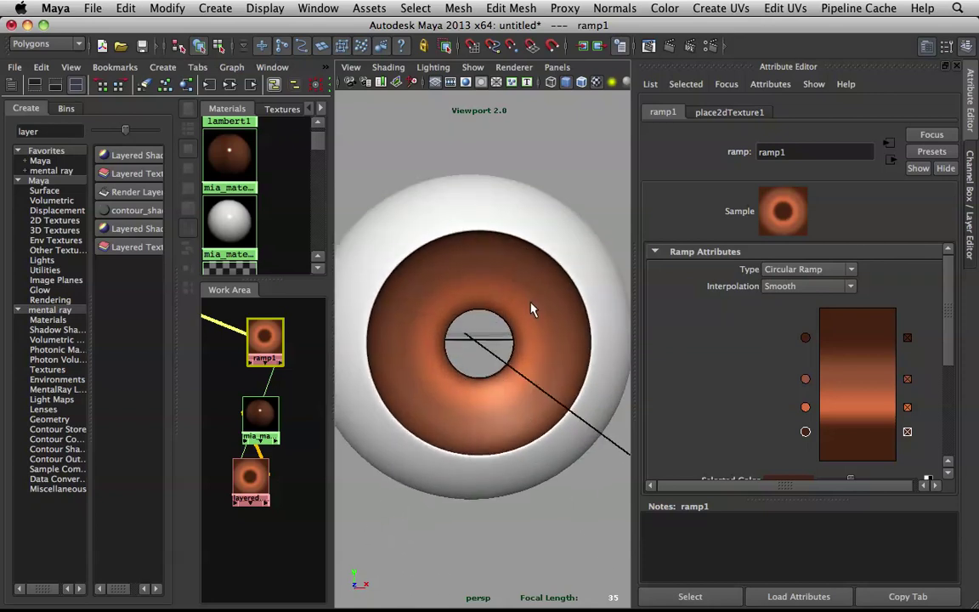
Step: Slightly brighten the brown ramp marker at position 0.535
{"action": "left_click", "coordinate": [804, 379]}
{"action": "scroll", "coordinate": [790, 411], "scroll_direction": "down", "scroll_amount": 2}
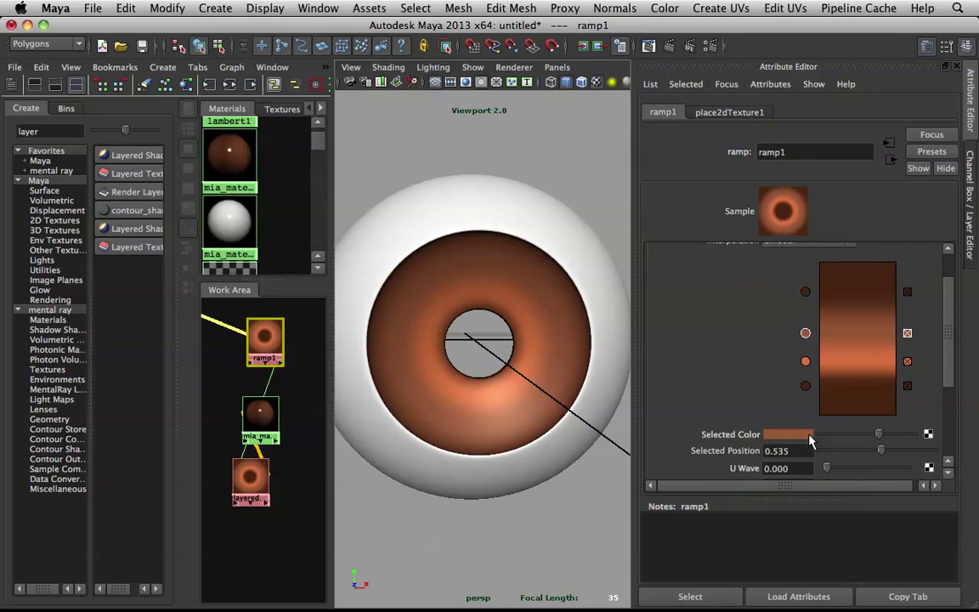
{"action": "mouse_move", "coordinate": [879, 434]}
{"action": "left_mouse_down"}
{"action": "mouse_move", "coordinate": [856, 435]}
{"action": "mouse_move", "coordinate": [885, 435]}
{"action": "left_mouse_up"}
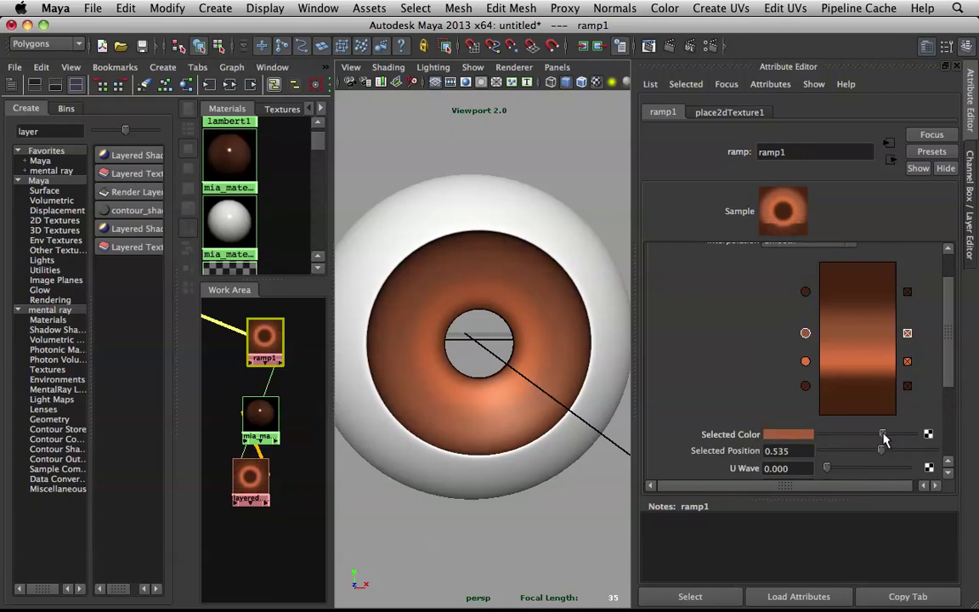
Step: Recolor the orange-brown marker at position 0.350 to a darker brown with saturation 0.581 and value 0.491, and check the eye
{"action": "left_click", "coordinate": [780, 434]}
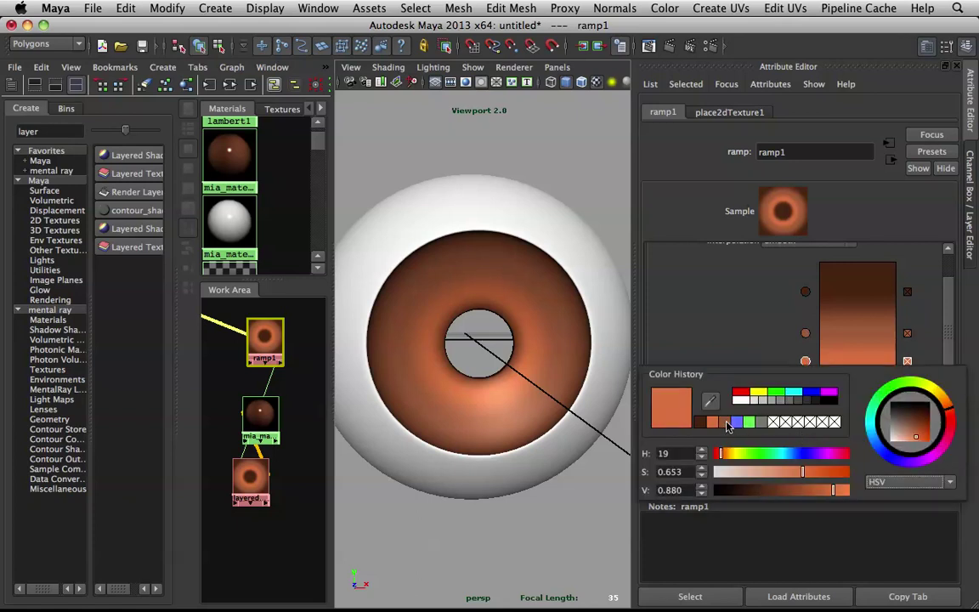
{"action": "left_click", "coordinate": [726, 423]}
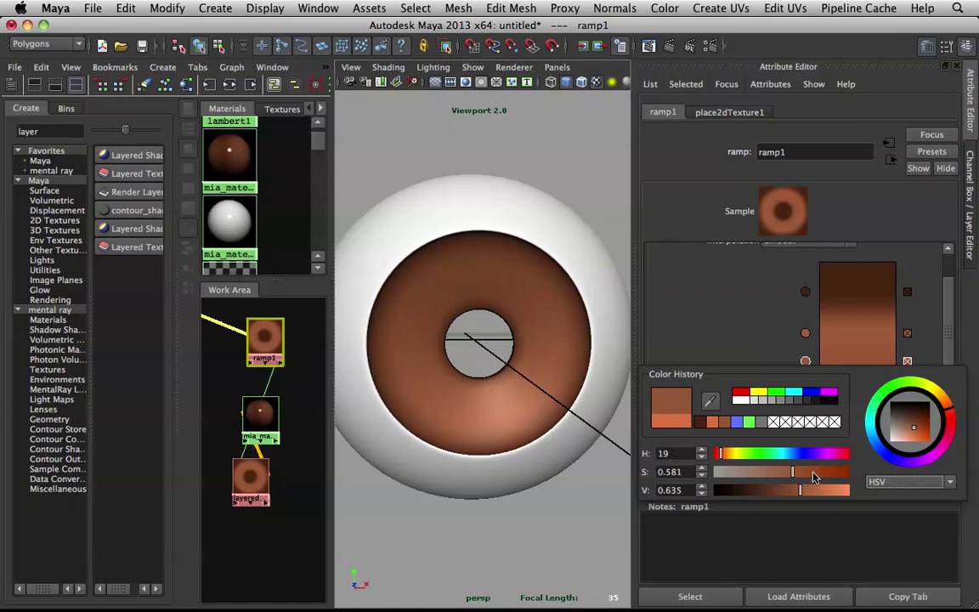
{"action": "left_click_drag", "start_coordinate": [797, 490], "coordinate": [781, 491]}
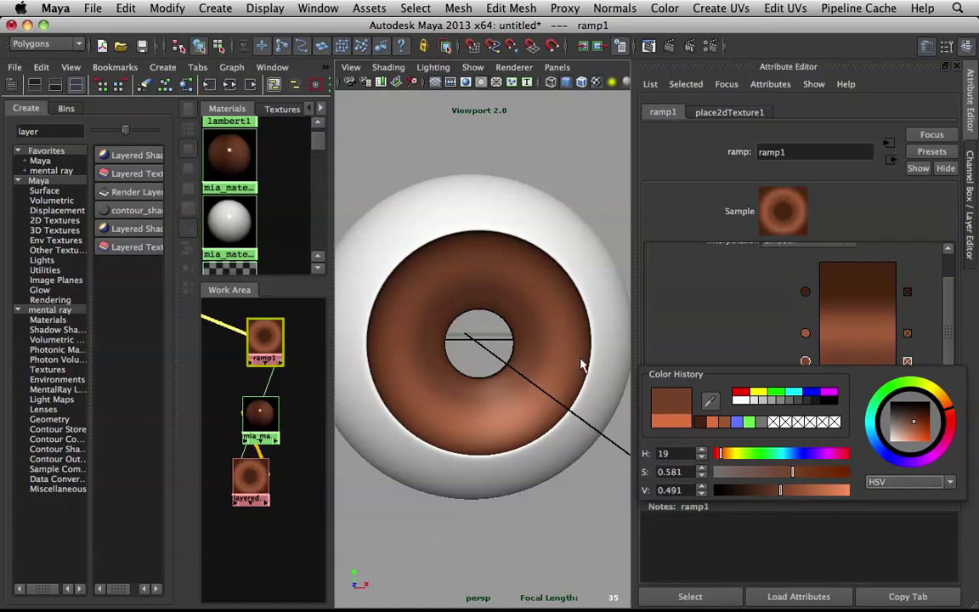
{"action": "right_click_drag", "start_coordinate": [587, 374], "coordinate": [535, 355], "text": "alt"}
{"action": "mouse_move", "coordinate": [535, 356]}
{"action": "left_mouse_down", "text": "alt"}
{"action": "mouse_move", "coordinate": [528, 335]}
{"action": "mouse_move", "coordinate": [489, 356]}
{"action": "mouse_move", "coordinate": [527, 354]}
{"action": "left_mouse_up", "text": "alt"}
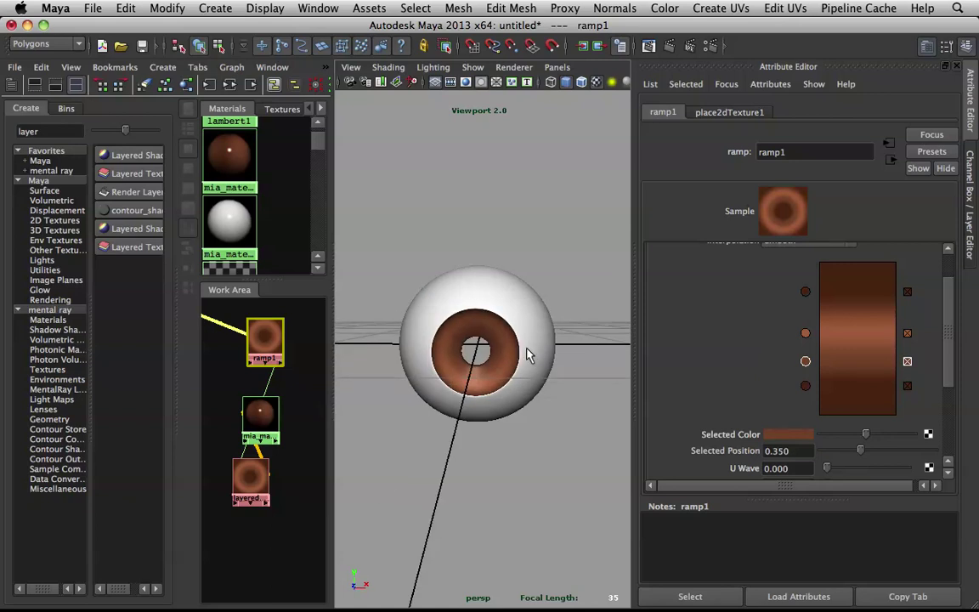
{"action": "right_click_drag", "start_coordinate": [526, 354], "coordinate": [538, 385], "text": "alt"}
{"action": "left_click_drag", "start_coordinate": [539, 385], "coordinate": [557, 374], "text": "alt"}
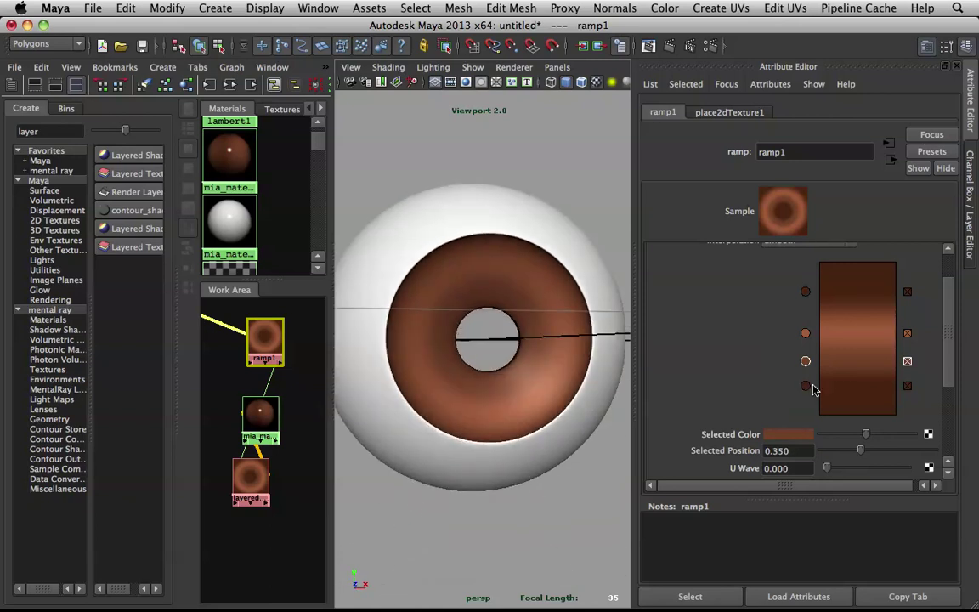
Step: Slightly darken the lowest dark brown ramp marker, around the pupil, and check the iris from an angle
{"action": "left_click", "coordinate": [804, 385]}
{"action": "left_click_drag", "start_coordinate": [849, 434], "coordinate": [841, 435]}
{"action": "left_click_drag", "start_coordinate": [506, 288], "coordinate": [472, 255], "text": "alt"}
Step: Clear the selection to view the shaded iris, and select the eye mesh in the viewport
{"action": "left_click", "coordinate": [448, 334]}
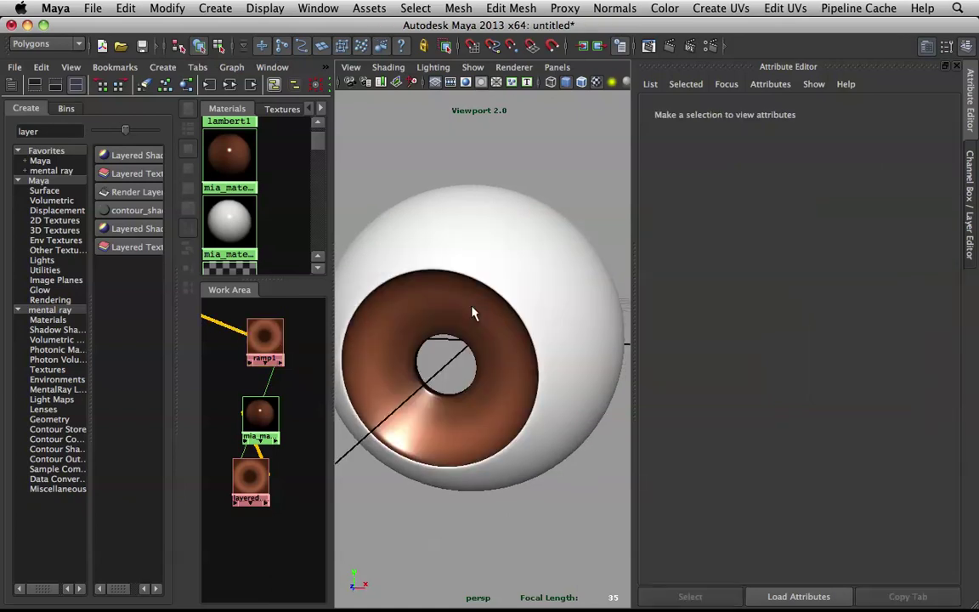
{"action": "left_click", "coordinate": [454, 363]}
{"action": "left_click", "coordinate": [544, 137]}
{"action": "left_click_drag", "start_coordinate": [434, 252], "coordinate": [450, 318], "text": "alt"}
{"action": "left_click", "coordinate": [513, 240]}
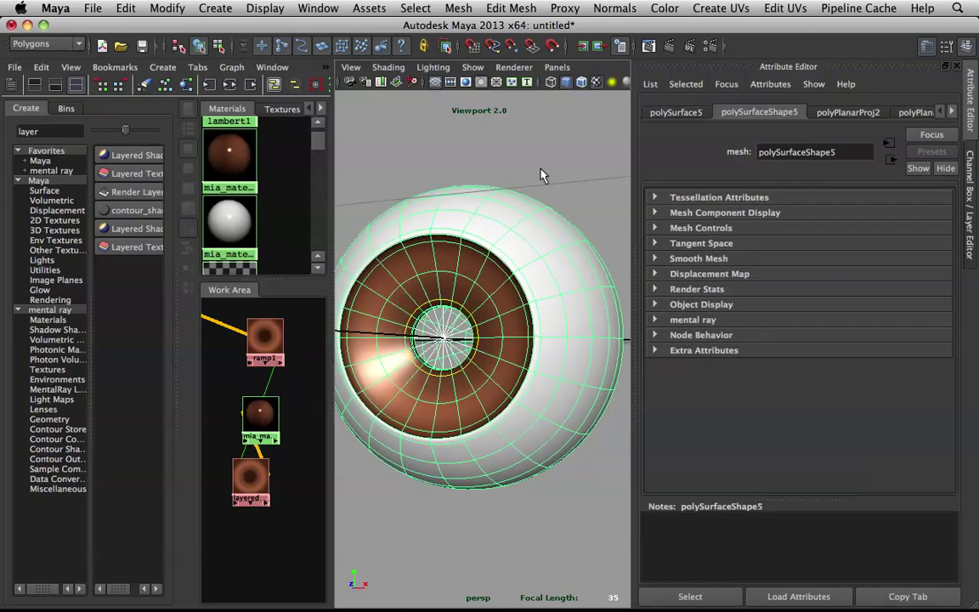
Step: Try High Quality Rendering on the eye in the viewport, select the pupil mesh, and switch back to Viewport 2.0
{"action": "left_click", "coordinate": [435, 331]}
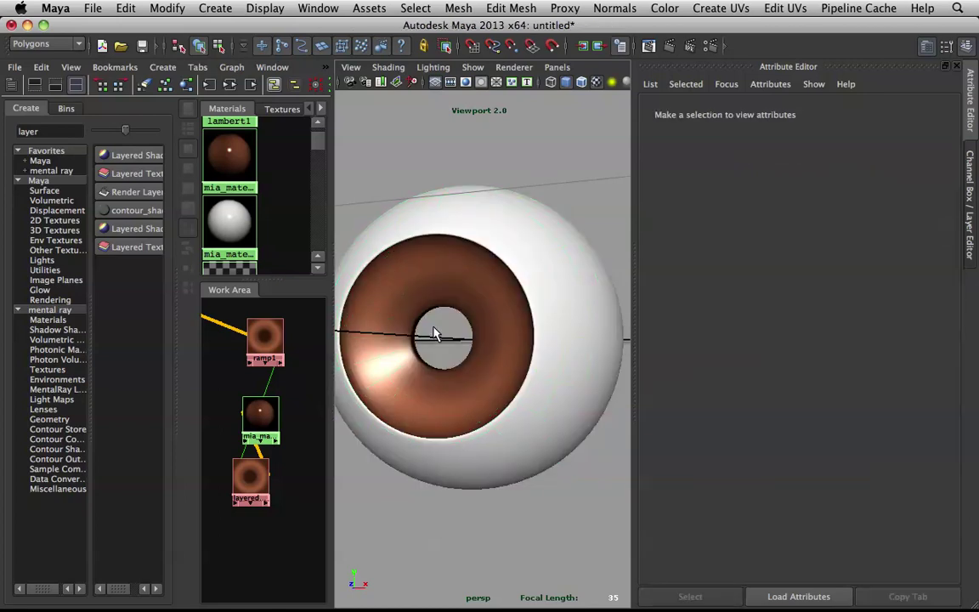
{"action": "left_click", "coordinate": [512, 68]}
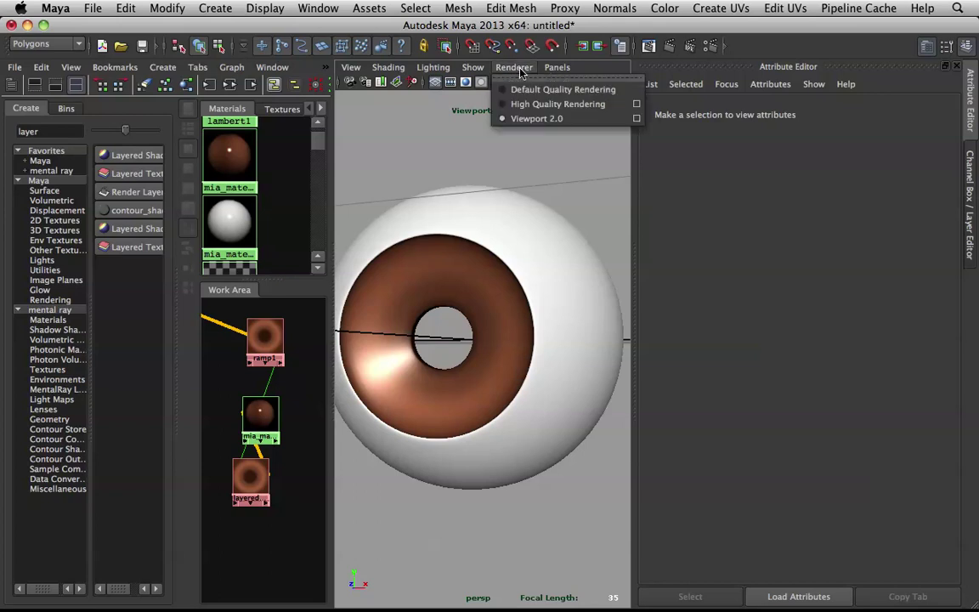
{"action": "left_click", "coordinate": [534, 103]}
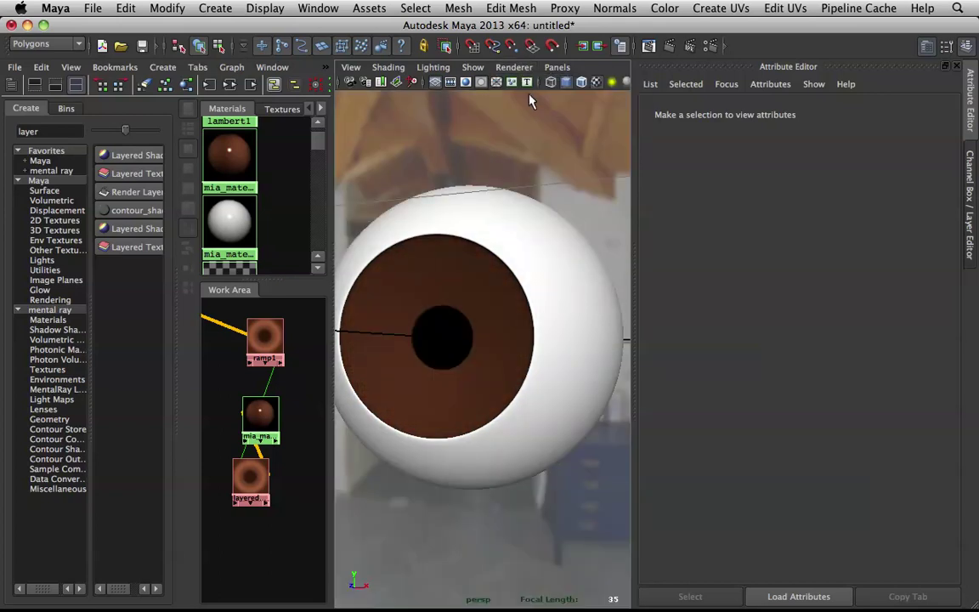
{"action": "left_click", "coordinate": [459, 344]}
{"action": "left_click_drag", "start_coordinate": [559, 268], "coordinate": [528, 172], "text": "alt"}
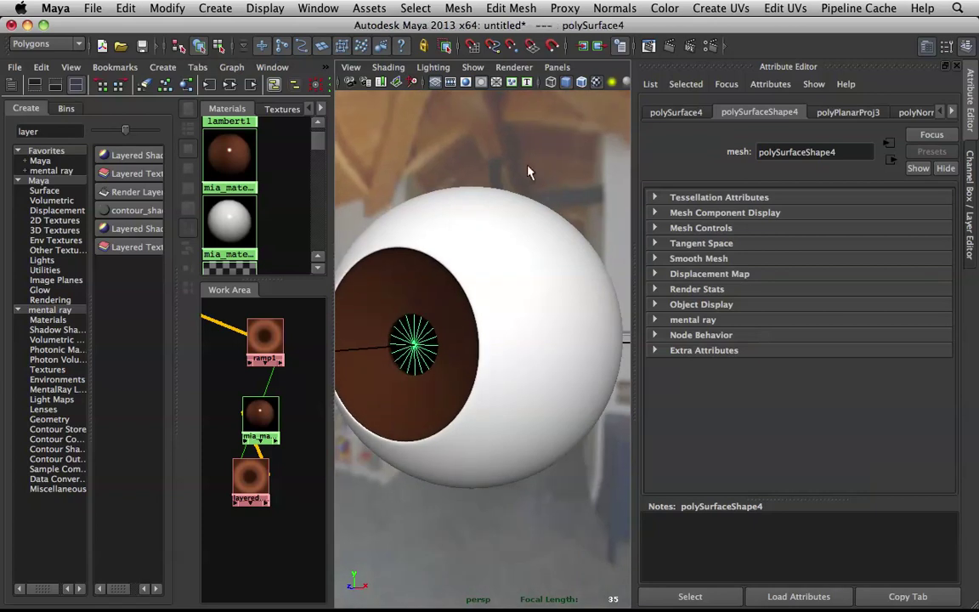
{"action": "left_click", "coordinate": [513, 68]}
{"action": "left_click", "coordinate": [520, 110]}
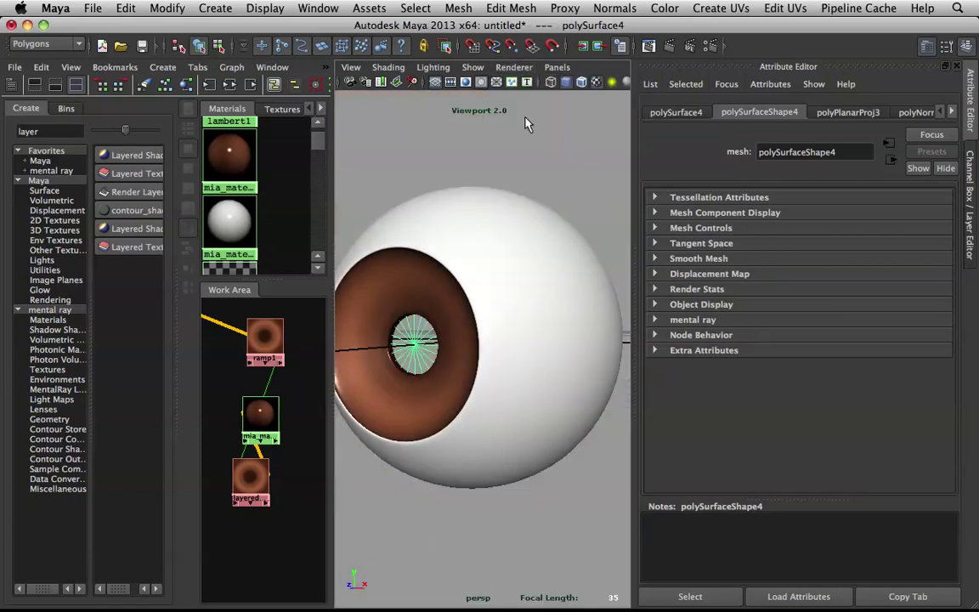
Step: Turn off Backface Culling in the viewport, clear the selection, and check the eye from the front
{"action": "left_click", "coordinate": [389, 68]}
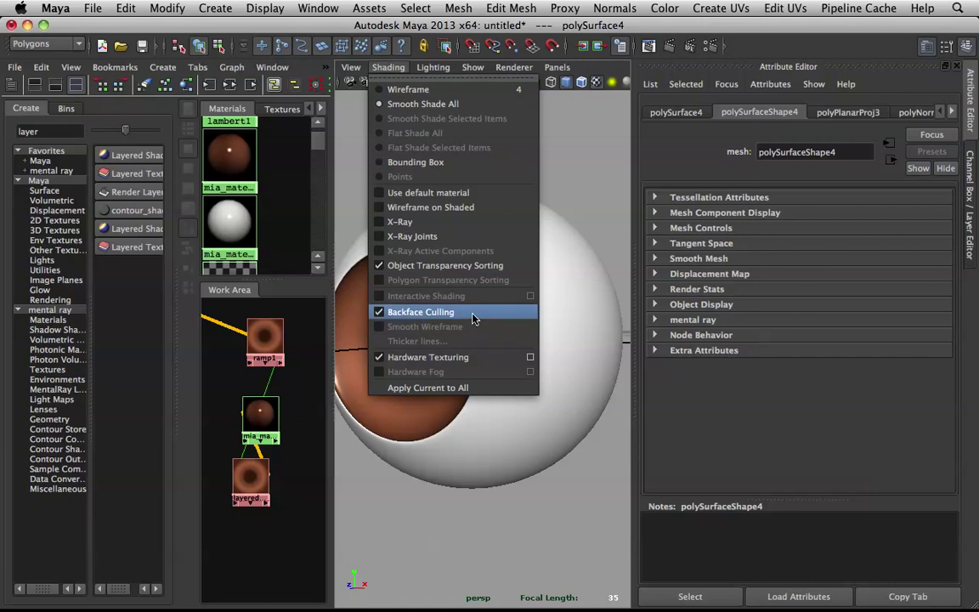
{"action": "left_click", "coordinate": [474, 313]}
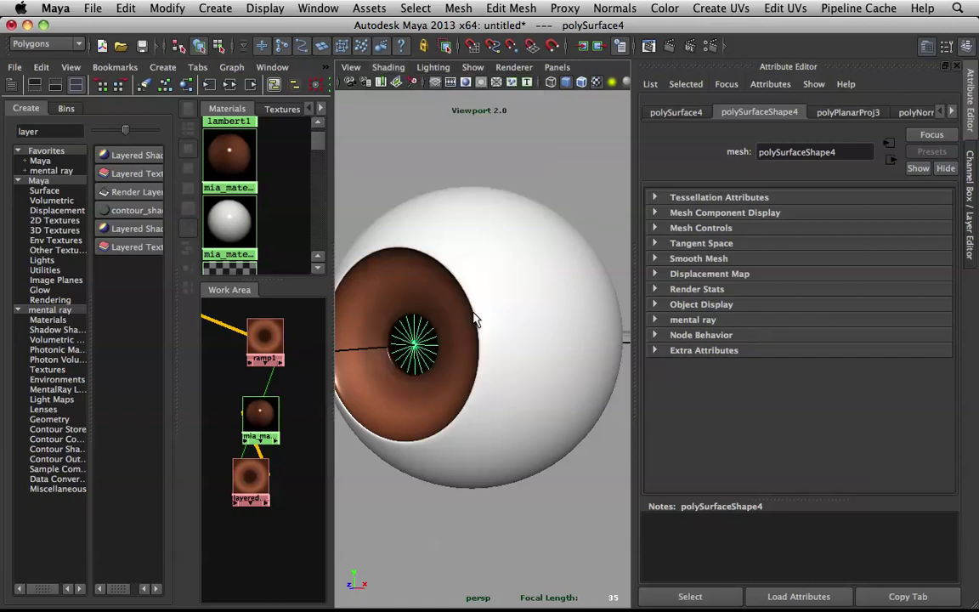
{"action": "left_click", "coordinate": [516, 153]}
{"action": "scroll", "coordinate": [485, 205], "scroll_direction": "down", "scroll_amount": 3}
{"action": "left_click_drag", "start_coordinate": [485, 206], "coordinate": [500, 304], "text": "alt"}
{"action": "right_click_drag", "start_coordinate": [500, 303], "coordinate": [517, 291], "text": "alt"}
{"action": "left_click_drag", "start_coordinate": [517, 291], "coordinate": [509, 280], "text": "alt"}
{"action": "right_click_drag", "start_coordinate": [509, 281], "coordinate": [452, 255], "text": "alt"}
{"action": "mouse_move", "coordinate": [452, 256]}
{"action": "left_mouse_down", "text": "alt"}
{"action": "mouse_move", "coordinate": [460, 241]}
{"action": "mouse_move", "coordinate": [448, 232]}
{"action": "mouse_move", "coordinate": [463, 240]}
{"action": "left_mouse_up", "text": "alt"}
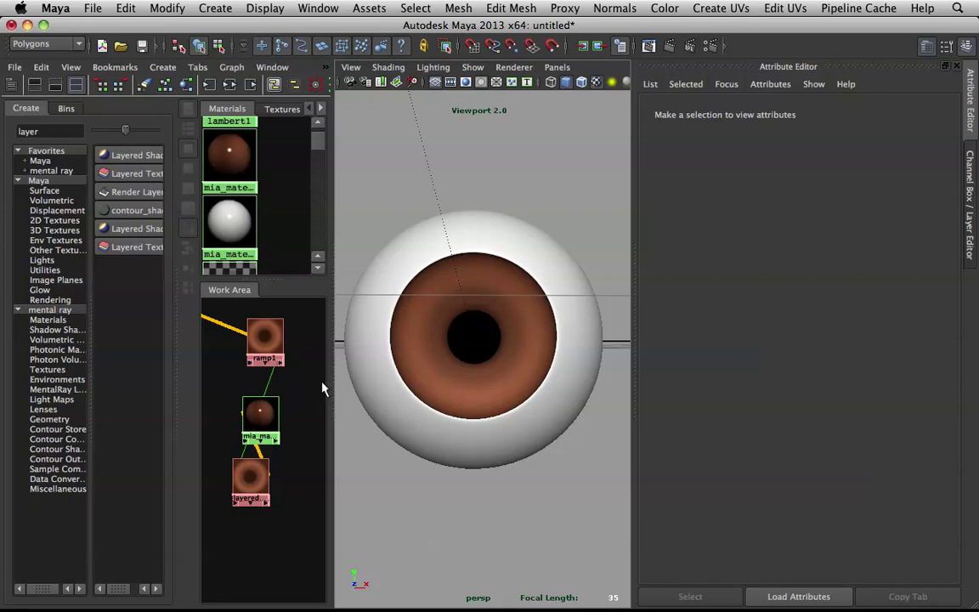
Step: Shift the two middle brown markers of the iris ramp outward, placing the inner one at position 0.410, and check the eye
{"action": "left_click", "coordinate": [266, 336]}
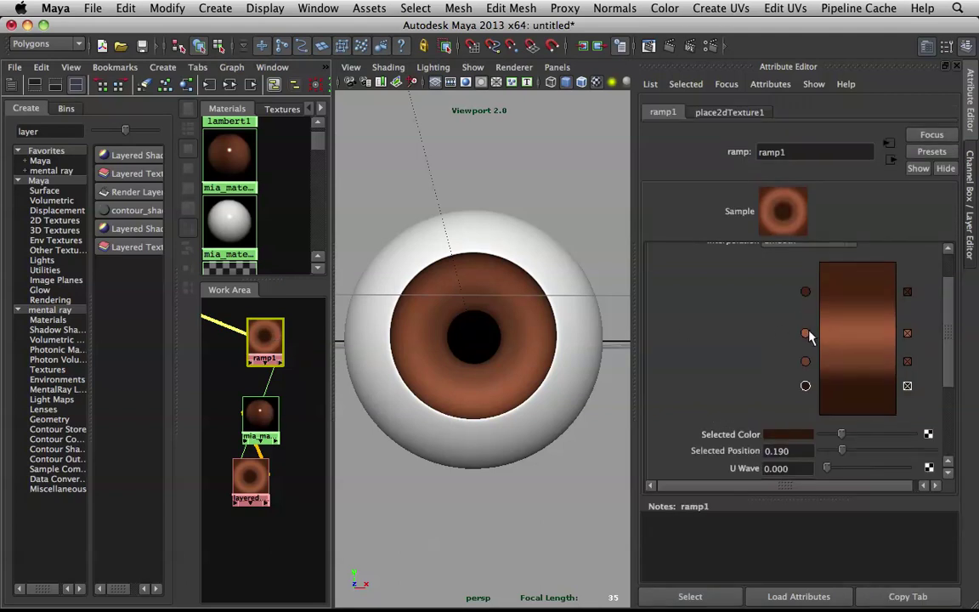
{"action": "mouse_move", "coordinate": [805, 334]}
{"action": "left_mouse_down"}
{"action": "mouse_move", "coordinate": [803, 359]}
{"action": "mouse_move", "coordinate": [806, 349]}
{"action": "left_mouse_up"}
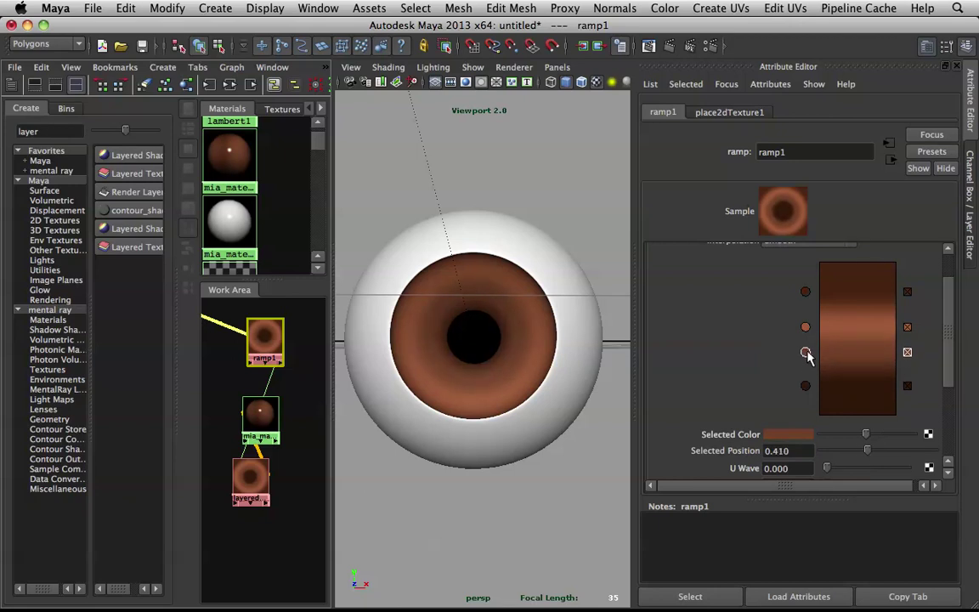
{"action": "right_click_drag", "start_coordinate": [506, 334], "coordinate": [489, 339], "text": "alt"}
{"action": "mouse_move", "coordinate": [490, 339]}
{"action": "left_mouse_down", "text": "alt"}
{"action": "mouse_move", "coordinate": [557, 321]}
{"action": "mouse_move", "coordinate": [490, 342]}
{"action": "left_mouse_up", "text": "alt"}
{"action": "right_click_drag", "start_coordinate": [490, 342], "coordinate": [509, 347], "text": "alt"}
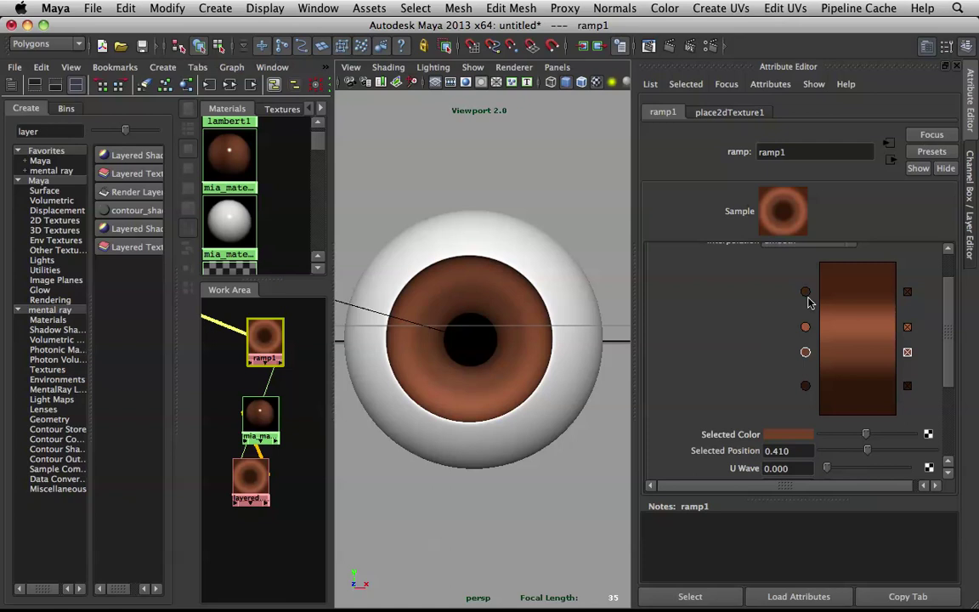
Step: Move the ramp's outer dark marker inward, set the bright brown marker to position 0.535, and check the iris
{"action": "left_click_drag", "start_coordinate": [805, 292], "coordinate": [806, 333]}
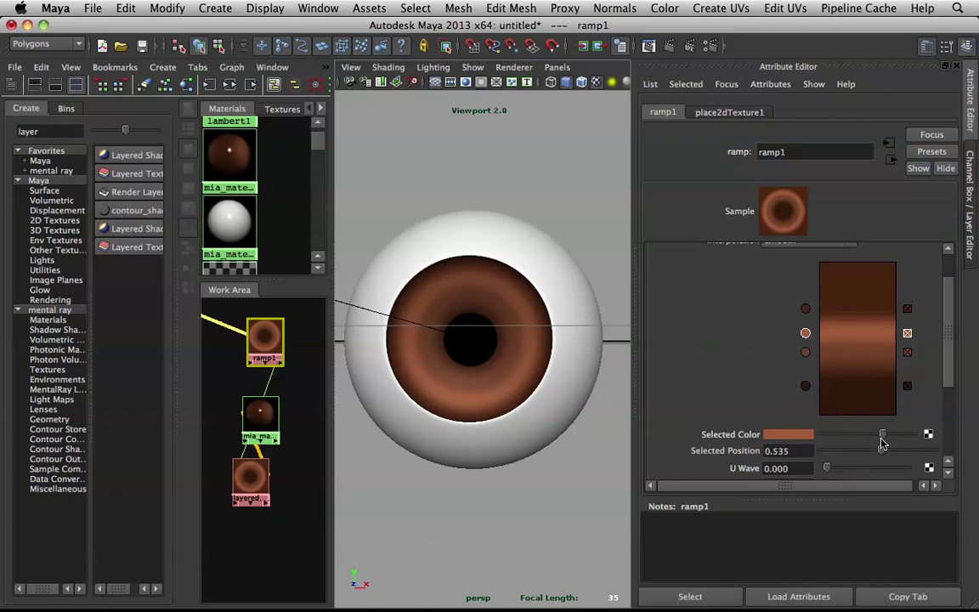
{"action": "left_click", "coordinate": [906, 334]}
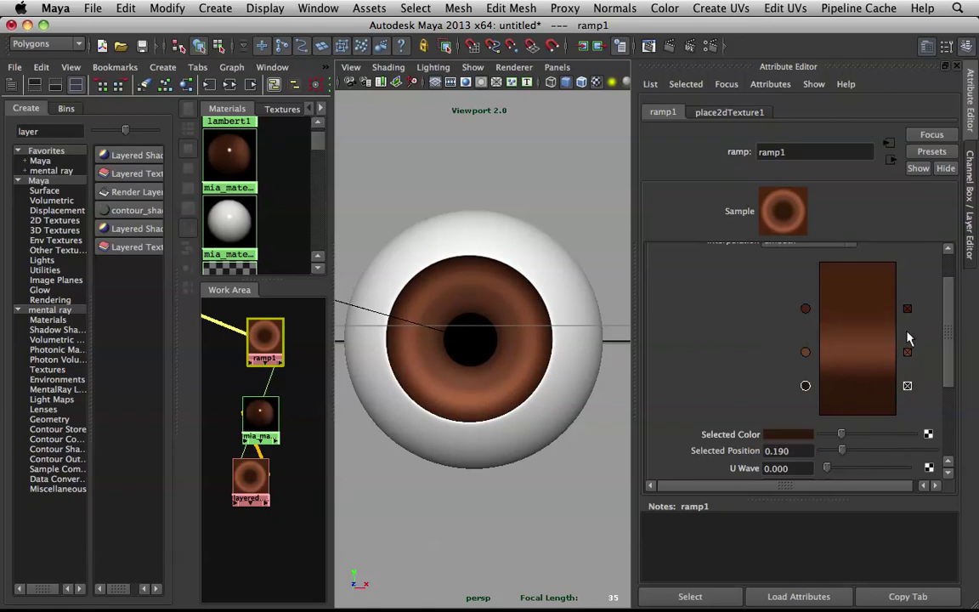
{"action": "key", "text": "super+z"}
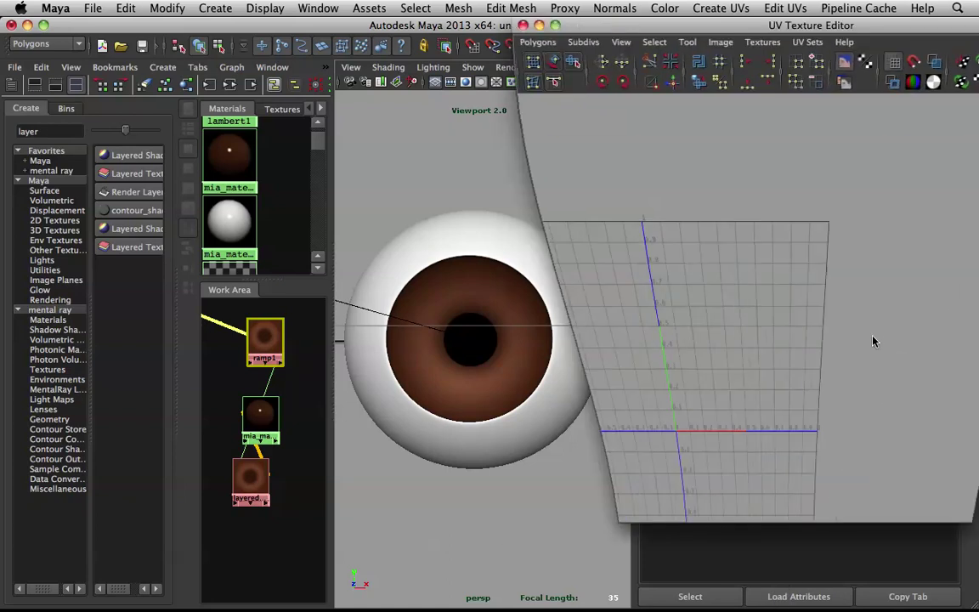
{"action": "left_click", "coordinate": [541, 27]}
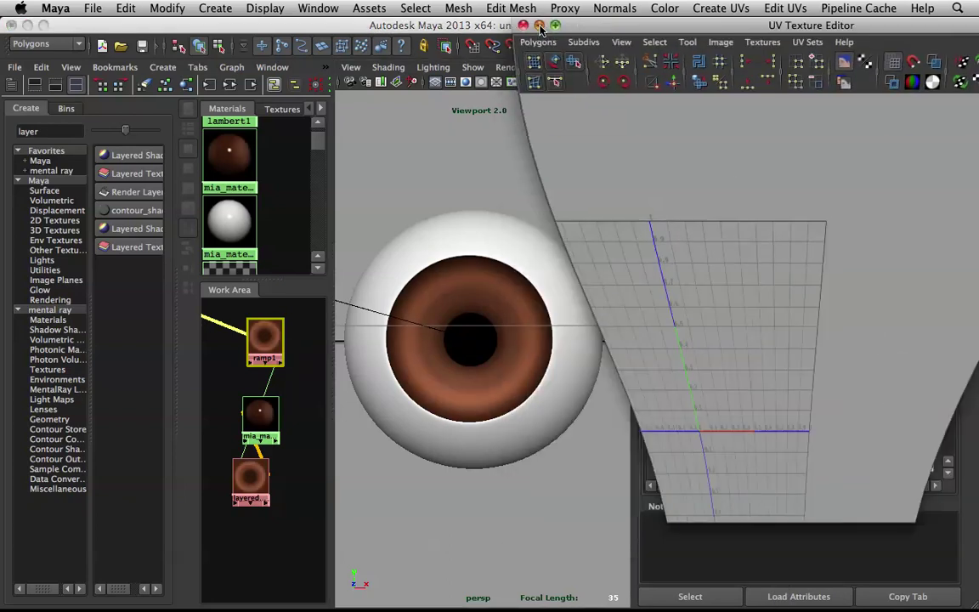
{"action": "left_click", "coordinate": [537, 184]}
{"action": "scroll", "coordinate": [496, 236], "scroll_direction": "down", "scroll_amount": 5}
{"action": "left_click_drag", "start_coordinate": [496, 236], "coordinate": [491, 257], "text": "alt"}
{"action": "scroll", "coordinate": [491, 284], "scroll_direction": "up", "scroll_amount": 5}
Step: Search the node list for "noi" and create a Noise texture
{"action": "double_click", "coordinate": [70, 134]}
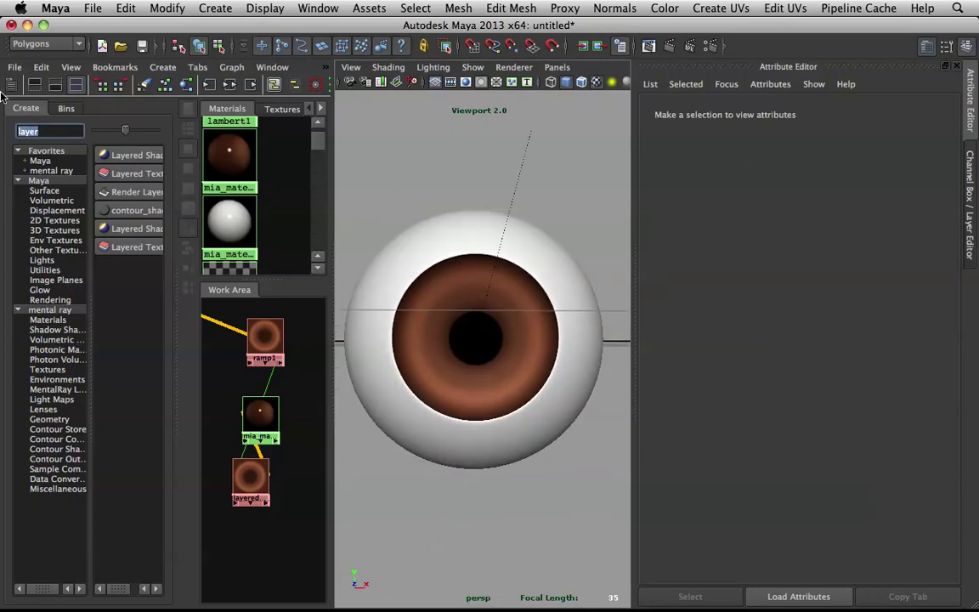
{"action": "key", "text": "BackSpace"}
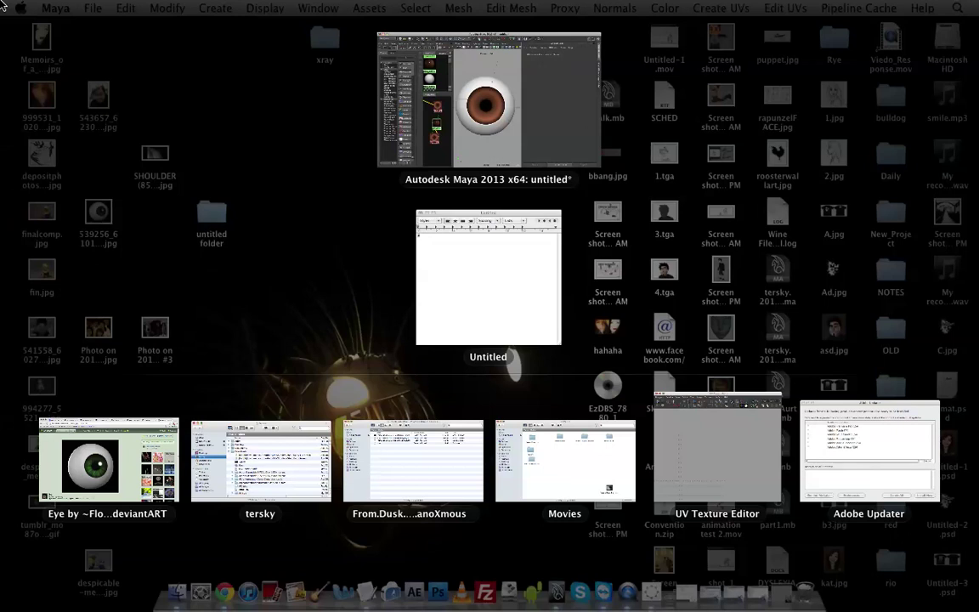
{"action": "left_click", "coordinate": [2, 4]}
{"action": "type", "text": "noi"}
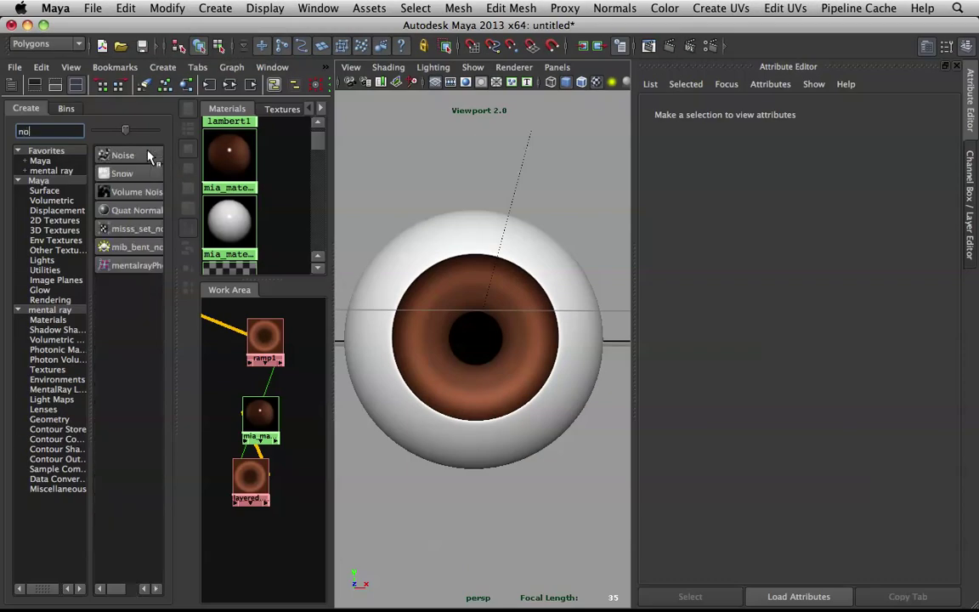
{"action": "left_click", "coordinate": [143, 156]}
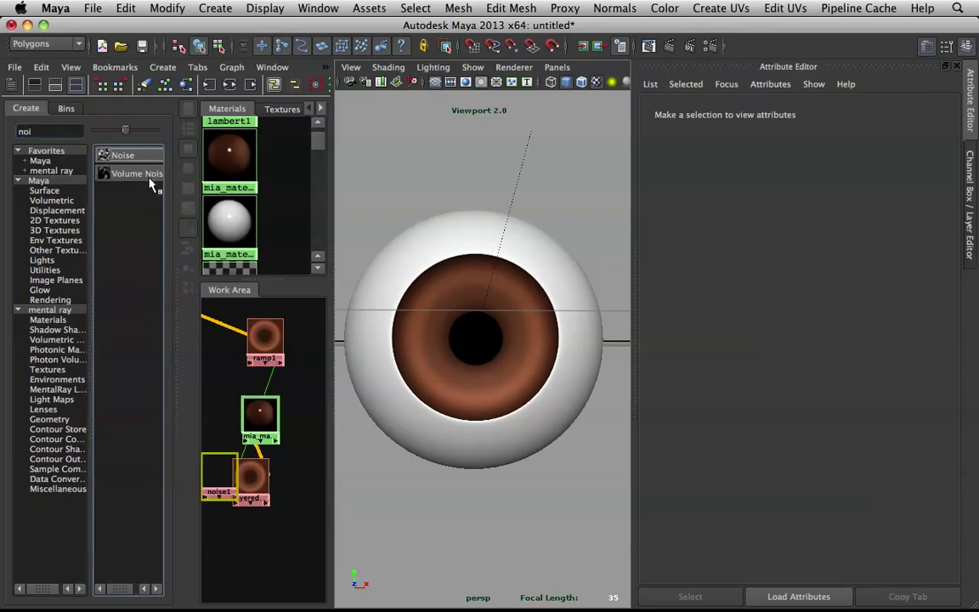
Step: Place the noise node beside the iris material and connect it to the layered texture as a new layer
{"action": "left_click_drag", "start_coordinate": [217, 476], "coordinate": [219, 414]}
{"action": "middle_click_drag", "start_coordinate": [222, 419], "coordinate": [255, 480]}
{"action": "left_click", "coordinate": [289, 506]}
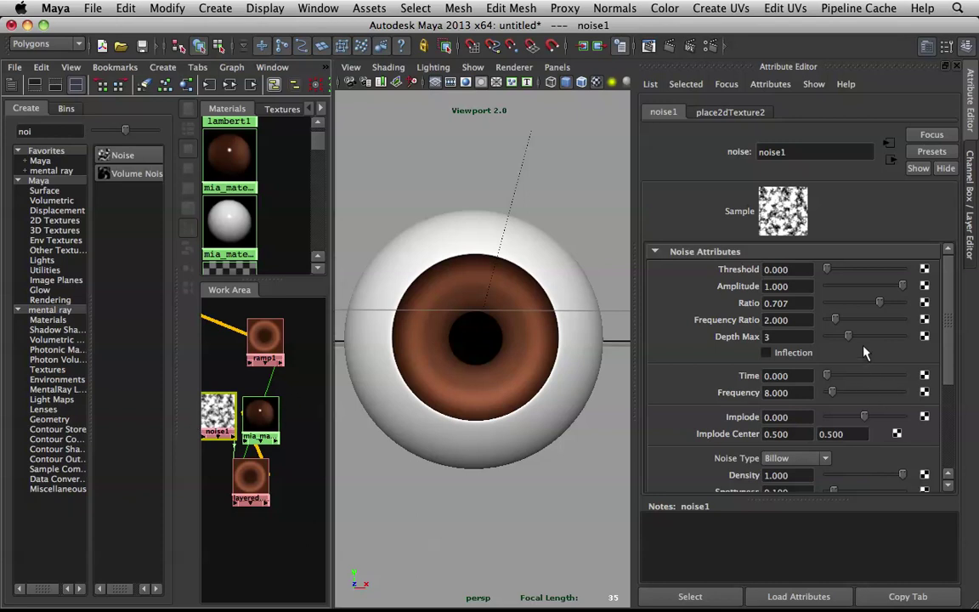
Step: Set the noise texture's Implode to 1.000 and move its layer in front of the ramp in the layered texture
{"action": "left_click", "coordinate": [871, 417]}
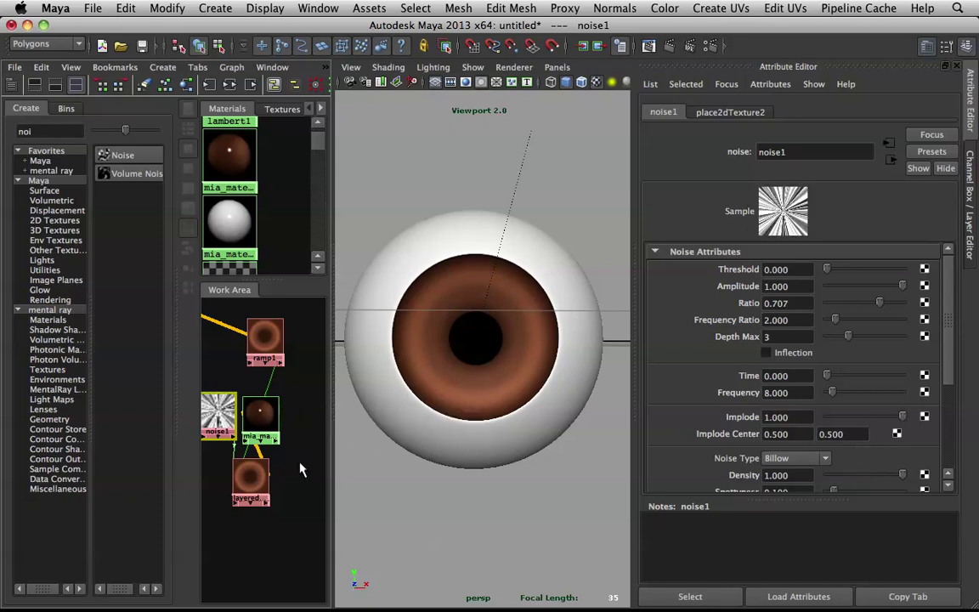
{"action": "left_click", "coordinate": [254, 476]}
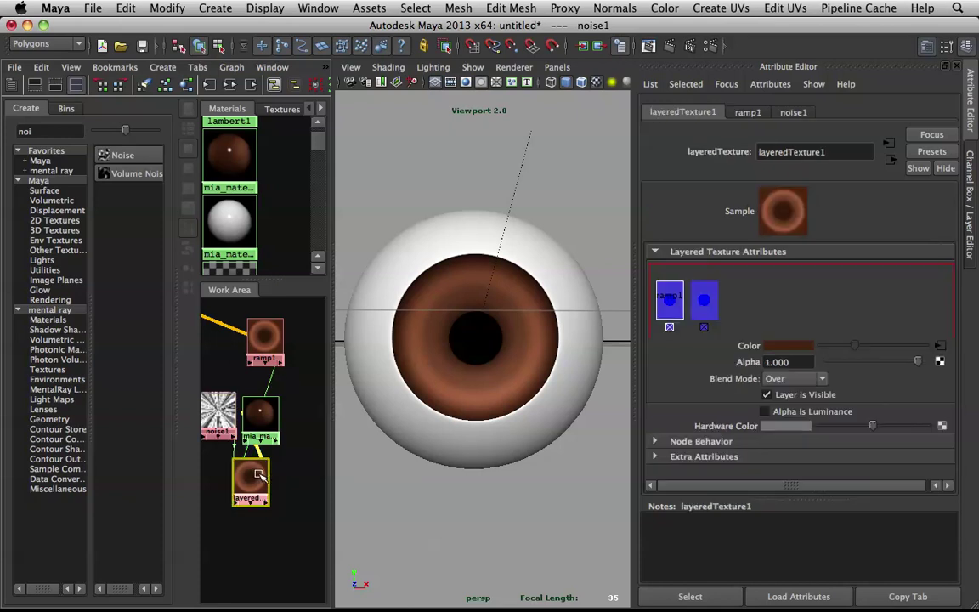
{"action": "mouse_move", "coordinate": [710, 311]}
{"action": "left_mouse_down"}
{"action": "mouse_move", "coordinate": [703, 301]}
{"action": "mouse_move", "coordinate": [654, 300]}
{"action": "left_mouse_up"}
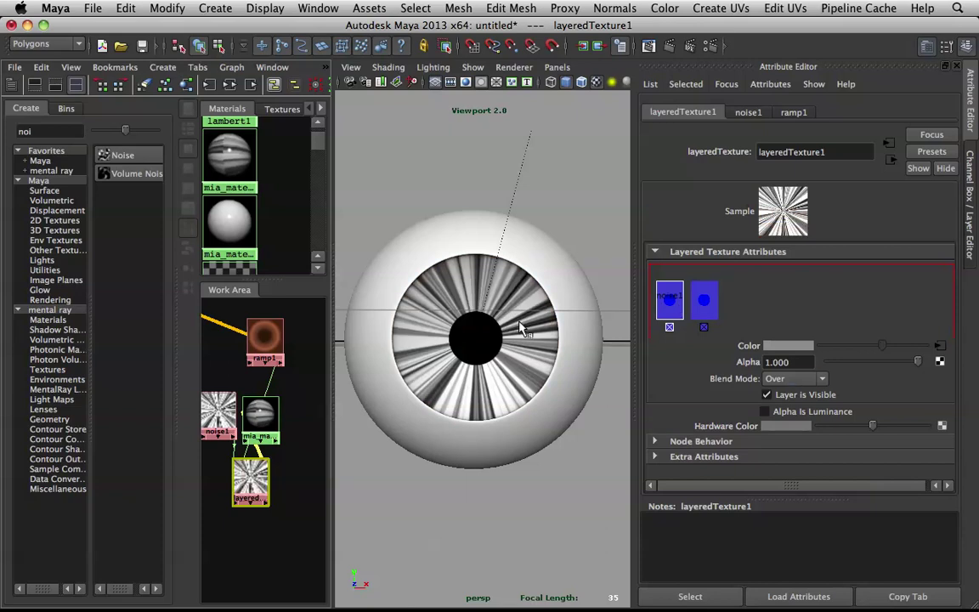
Step: Set the noise texture's Implode to 0.95
{"action": "left_click", "coordinate": [218, 408]}
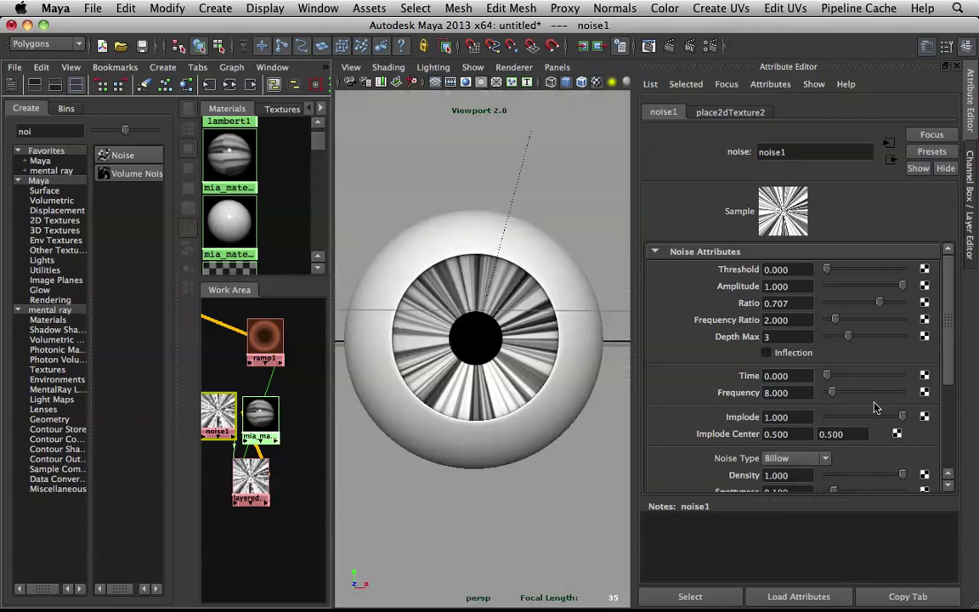
{"action": "left_click_drag", "start_coordinate": [901, 420], "coordinate": [902, 419]}
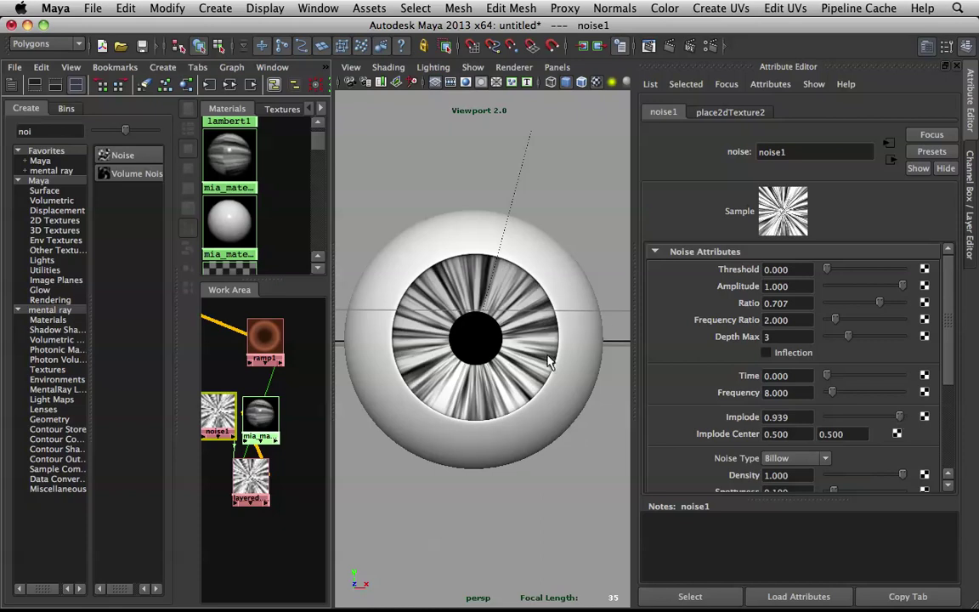
{"action": "left_click_drag", "start_coordinate": [802, 416], "coordinate": [660, 386]}
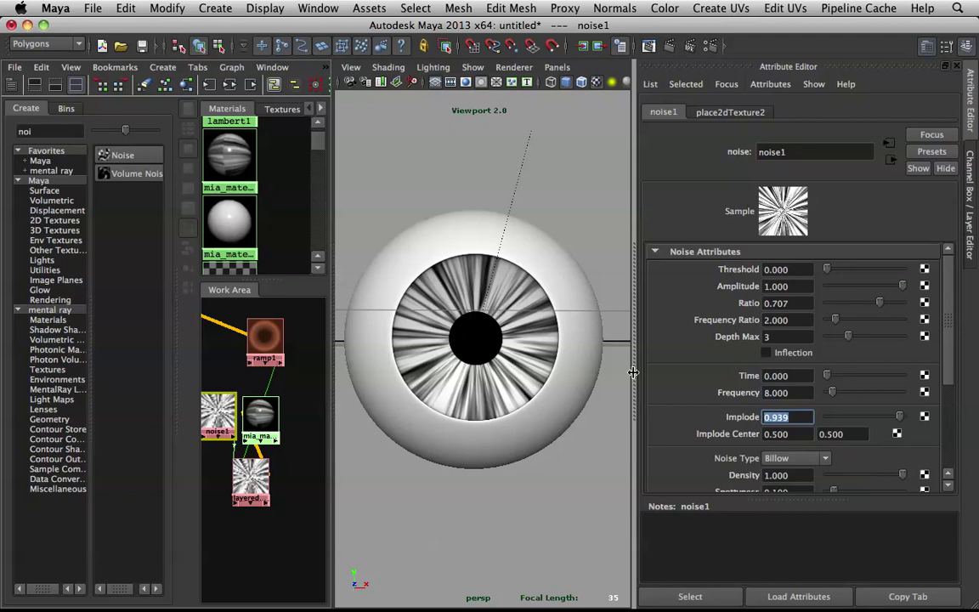
{"action": "type", "text": ".95"}
{"action": "key", "text": "Return"}
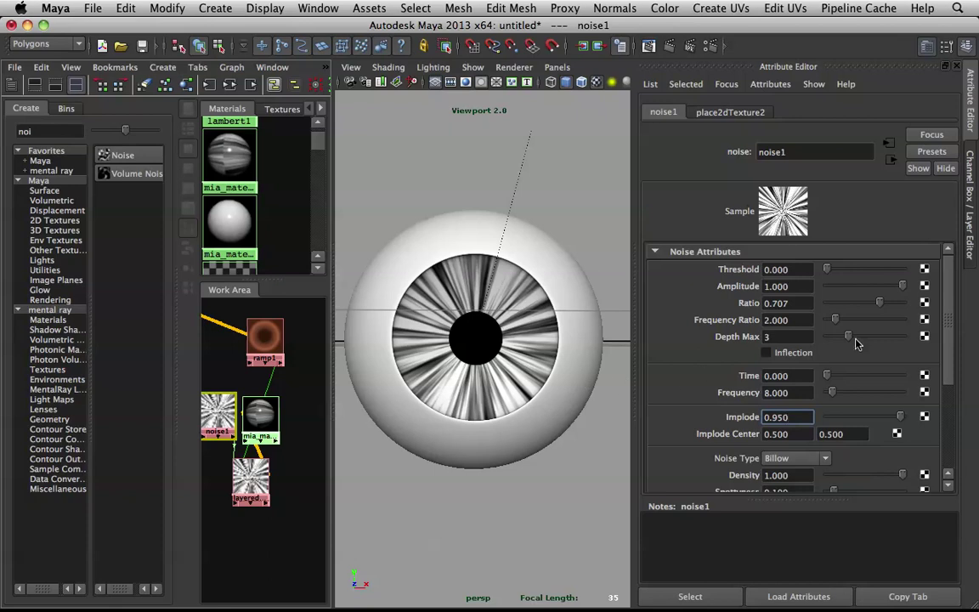
Step: Set the noise texture's Frequency to 12.121 and Frequency Ratio to 1.545, and check the iris streaks
{"action": "left_click_drag", "start_coordinate": [832, 392], "coordinate": [837, 395]}
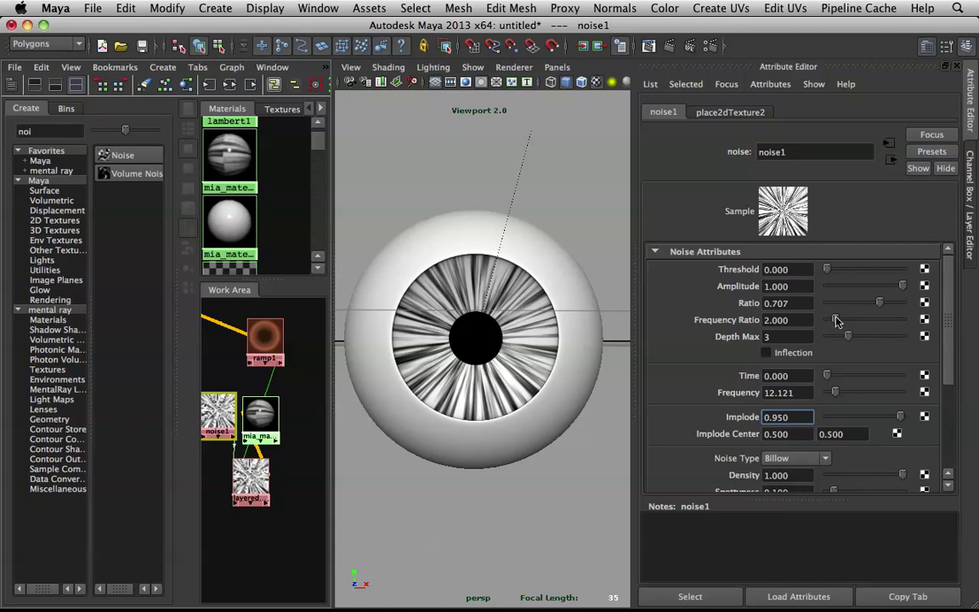
{"action": "left_click_drag", "start_coordinate": [835, 321], "coordinate": [831, 321]}
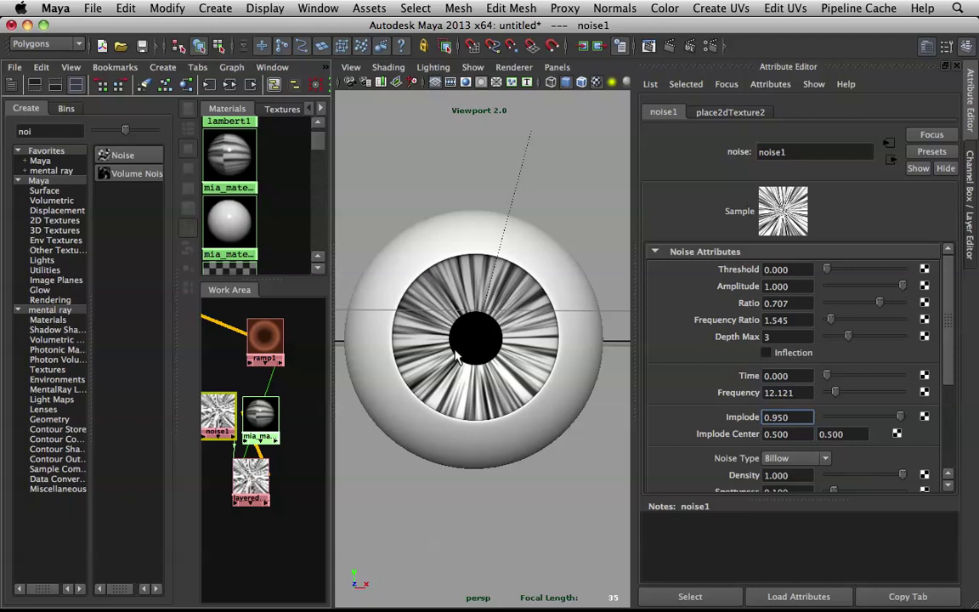
{"action": "scroll", "coordinate": [470, 398], "scroll_direction": "up", "scroll_amount": 5}
{"action": "scroll", "coordinate": [471, 398], "scroll_direction": "down", "scroll_amount": 5}
{"action": "left_click_drag", "start_coordinate": [471, 398], "coordinate": [451, 347], "text": "alt"}
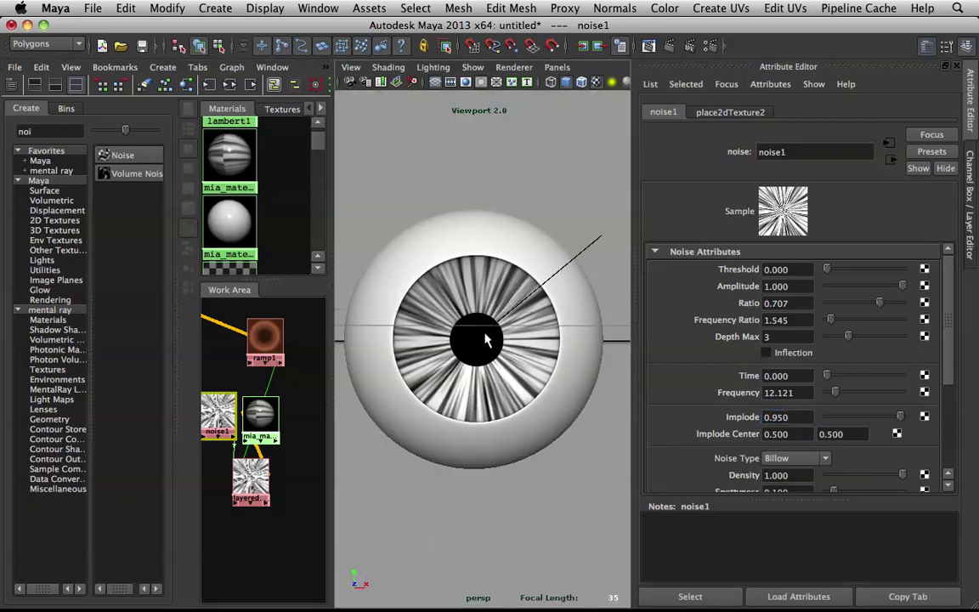
Step: Set the noise layer's blend mode to Multiply in the layered texture
{"action": "left_click", "coordinate": [251, 477]}
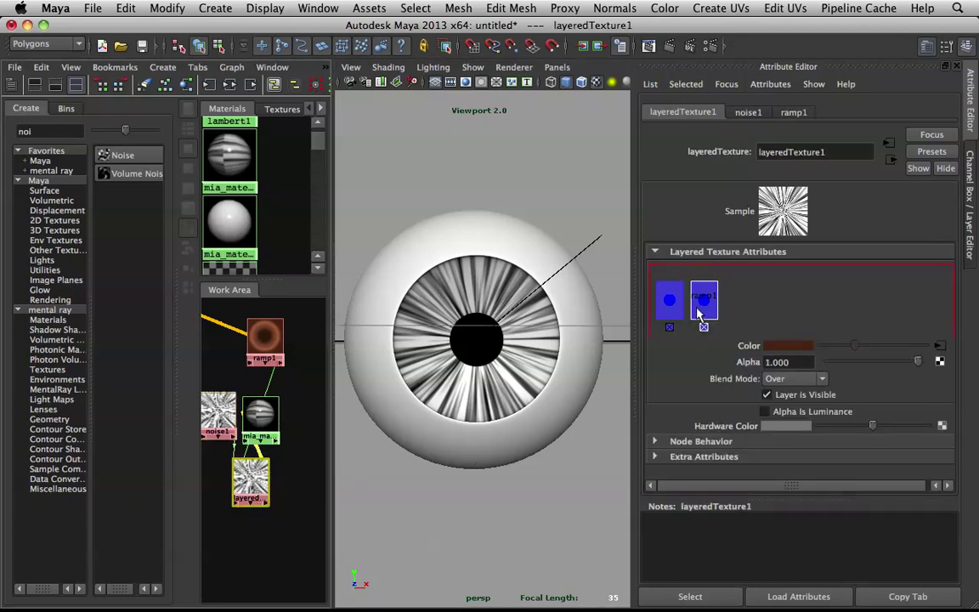
{"action": "left_click", "coordinate": [804, 387]}
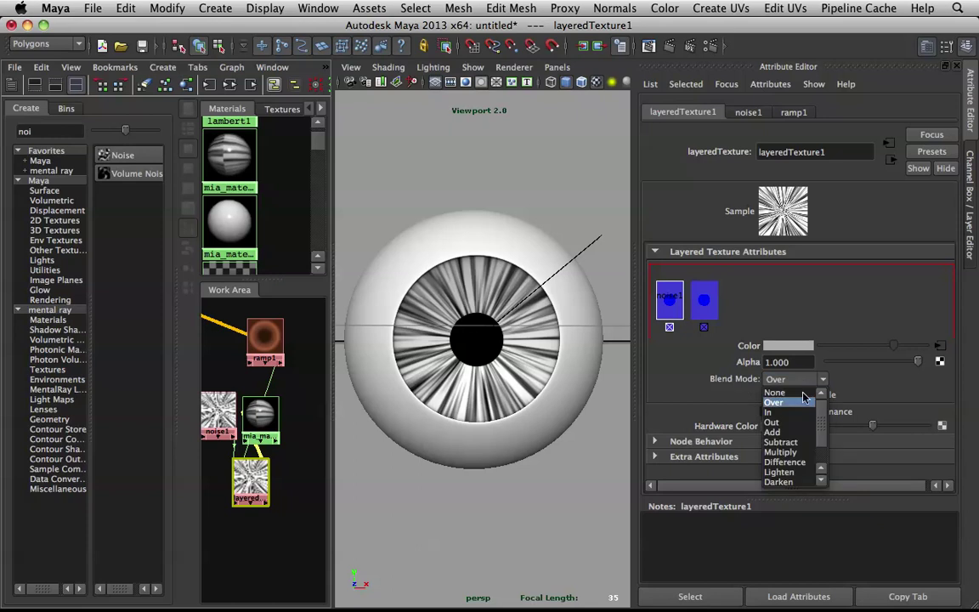
{"action": "left_click", "coordinate": [805, 451]}
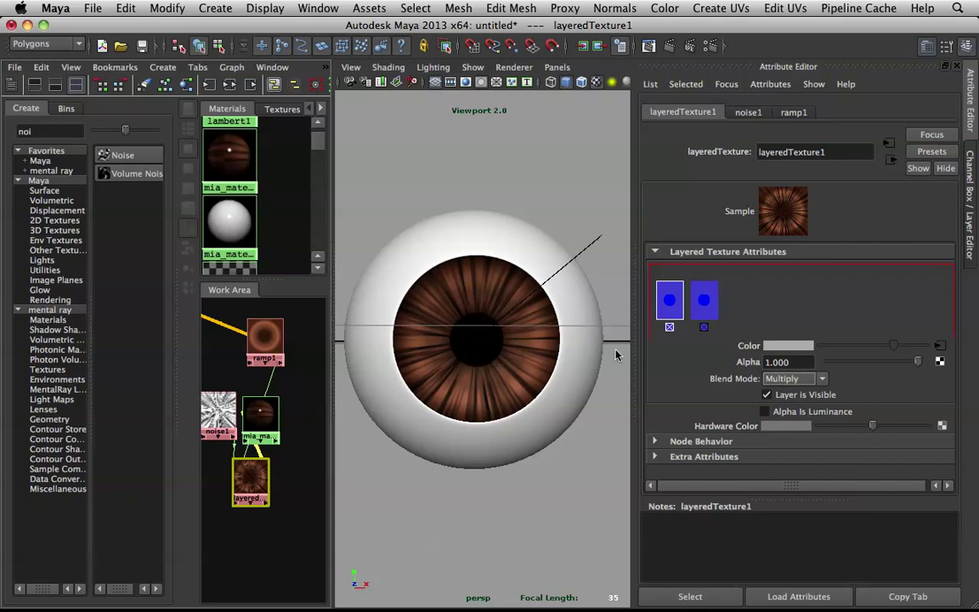
Step: Lower the noise layer's Alpha to 0.788 and check the iris up close and from the front
{"action": "left_click", "coordinate": [892, 364]}
{"action": "scroll", "coordinate": [537, 344], "scroll_direction": "up", "scroll_amount": 5}
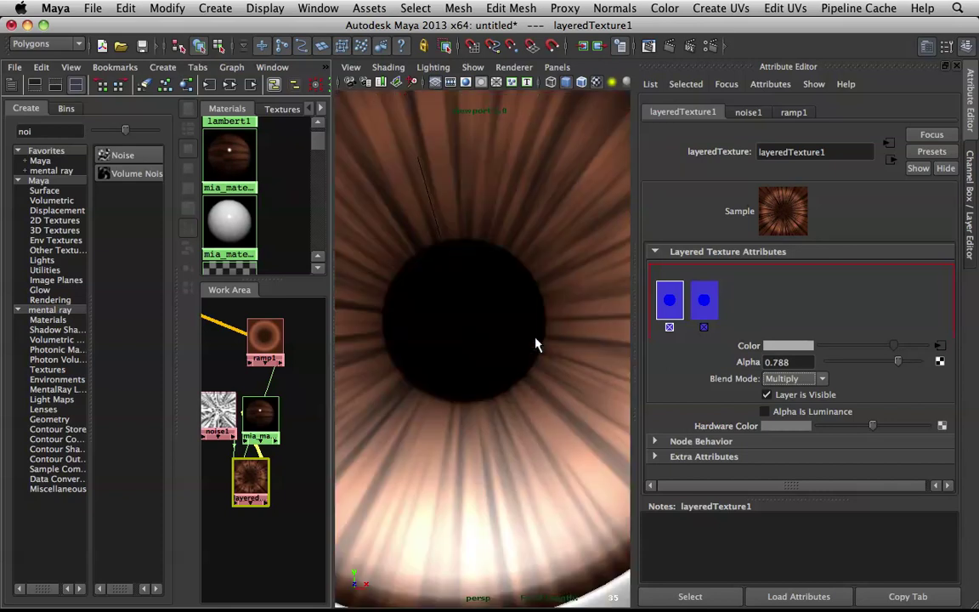
{"action": "key", "text": "bracketleft"}
{"action": "key", "text": "bracketright"}
{"action": "key", "text": "bracketleft"}
{"action": "left_click_drag", "start_coordinate": [549, 298], "coordinate": [546, 294], "text": "alt"}
{"action": "scroll", "coordinate": [550, 302], "scroll_direction": "up", "scroll_amount": 2}
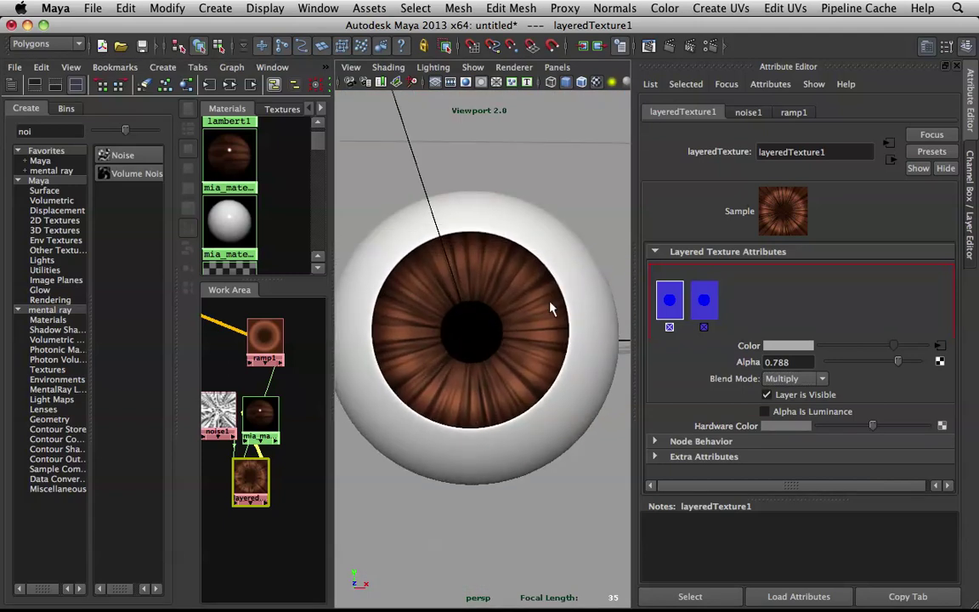
Step: Darken the innermost color marker of the iris ramp, at position 0.190, to a very dark brown
{"action": "left_click", "coordinate": [257, 349]}
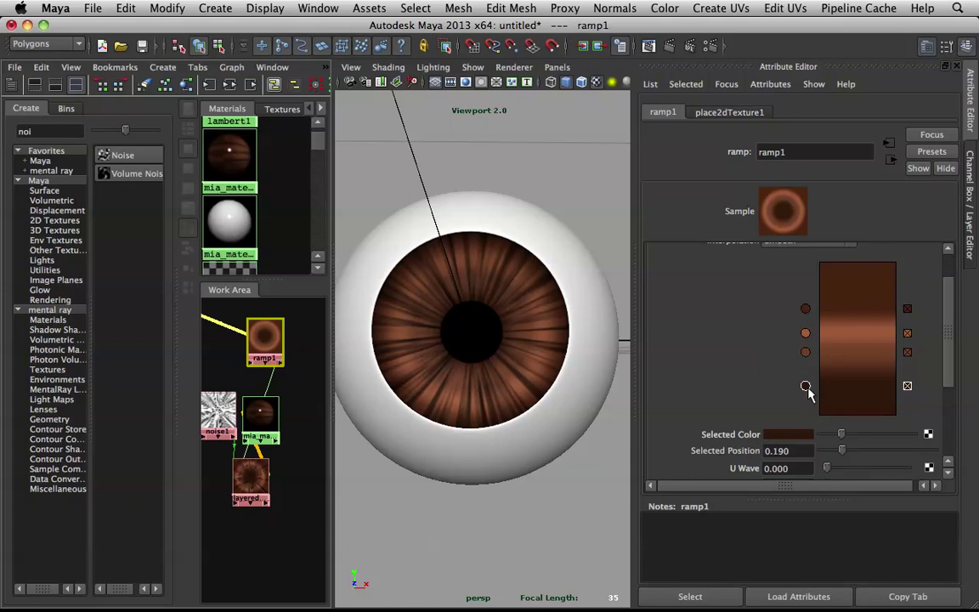
{"action": "left_click", "coordinate": [829, 434]}
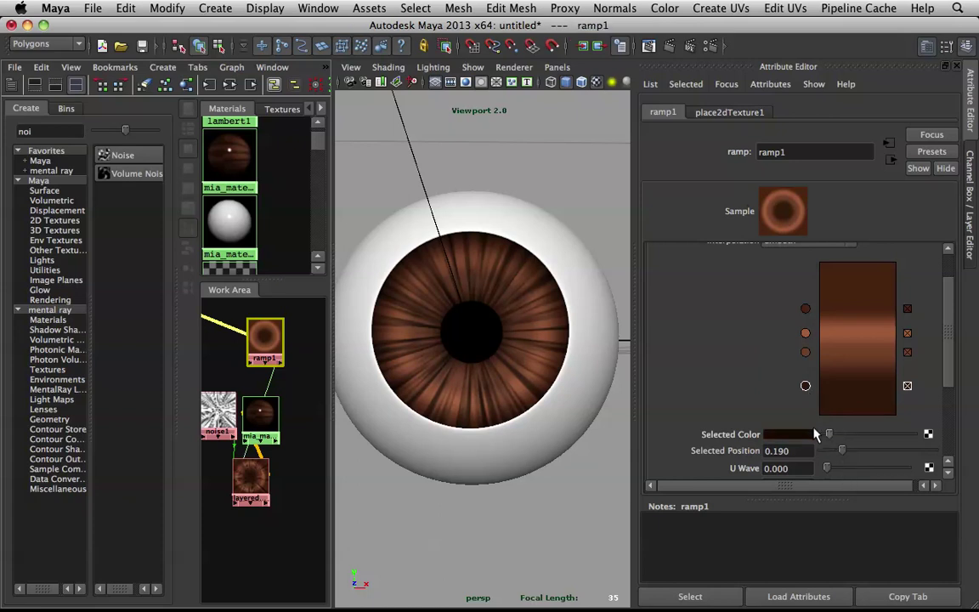
{"action": "left_click_drag", "start_coordinate": [803, 425], "coordinate": [781, 421]}
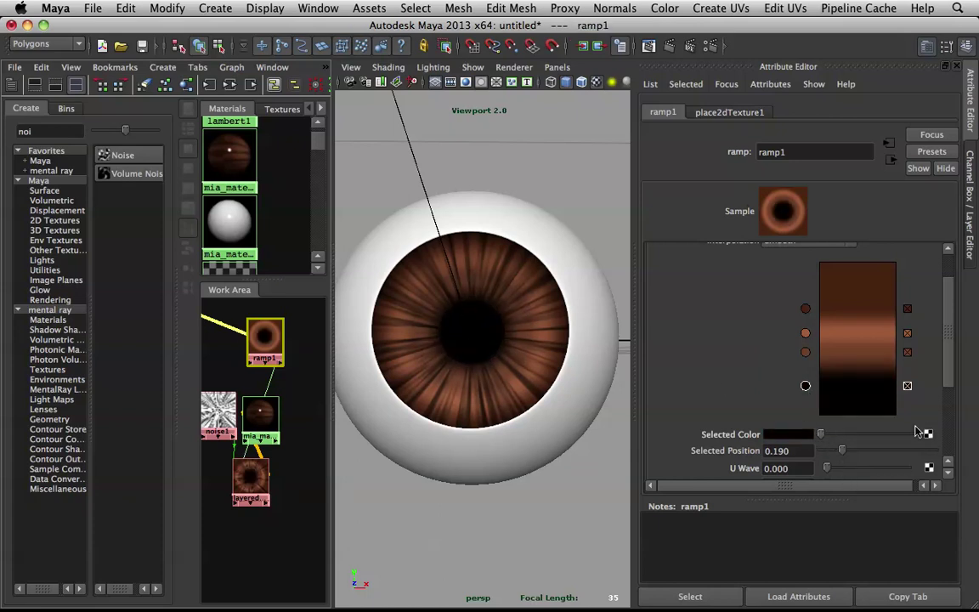
{"action": "left_click", "coordinate": [786, 435]}
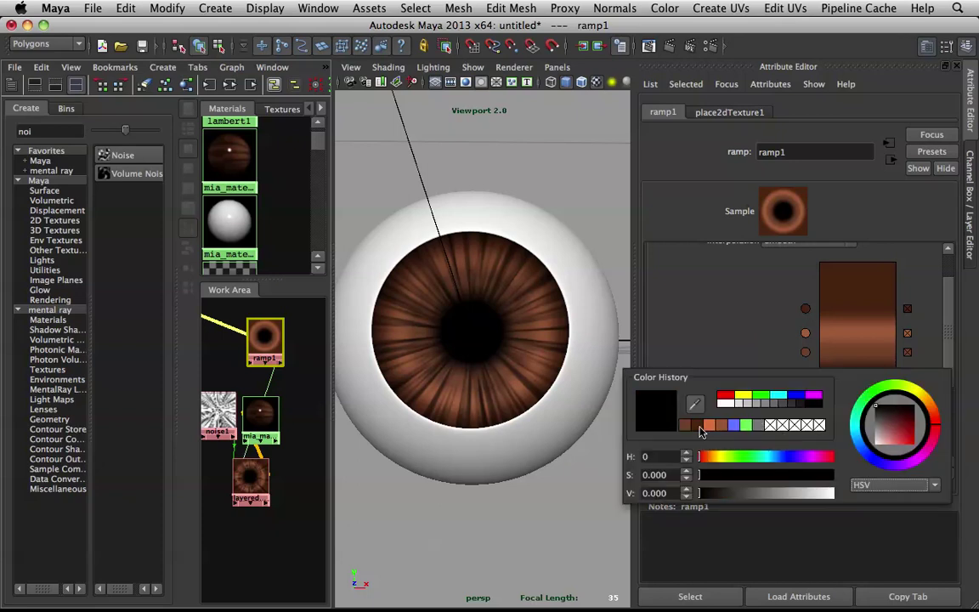
{"action": "left_click", "coordinate": [689, 427]}
{"action": "left_click", "coordinate": [718, 494]}
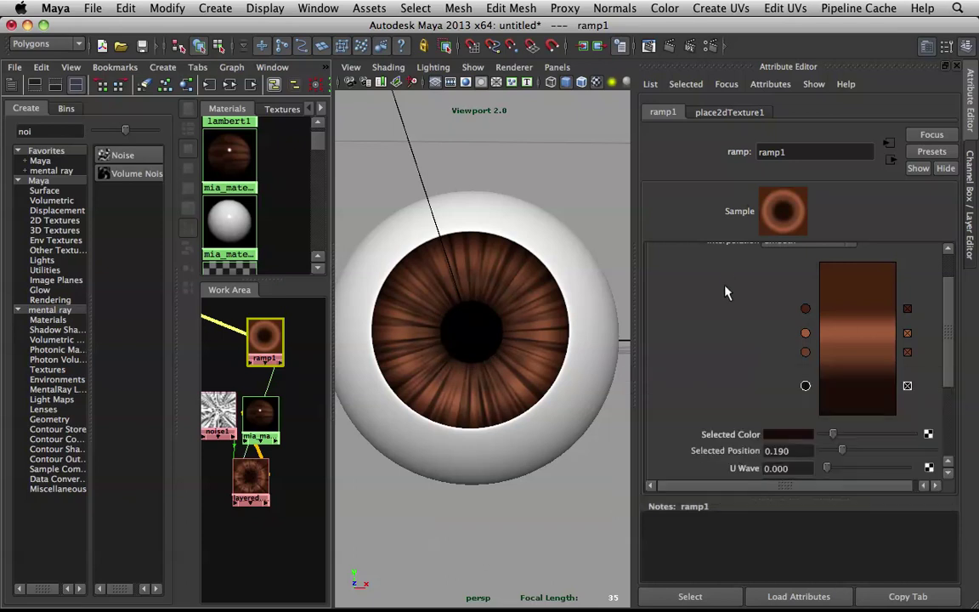
Step: Darken the ramp's brown color markers at positions 0.410, 0.535 and 0.695, and check the iris from an angle
{"action": "left_click", "coordinate": [805, 352]}
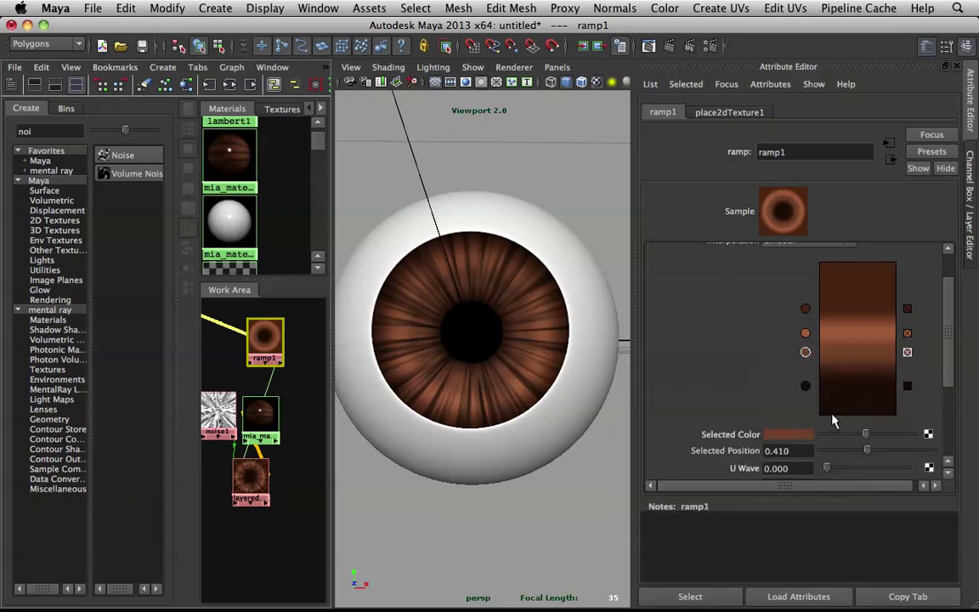
{"action": "mouse_move", "coordinate": [865, 434]}
{"action": "left_mouse_down"}
{"action": "mouse_move", "coordinate": [854, 437]}
{"action": "mouse_move", "coordinate": [873, 438]}
{"action": "left_mouse_up"}
{"action": "left_click", "coordinate": [805, 332]}
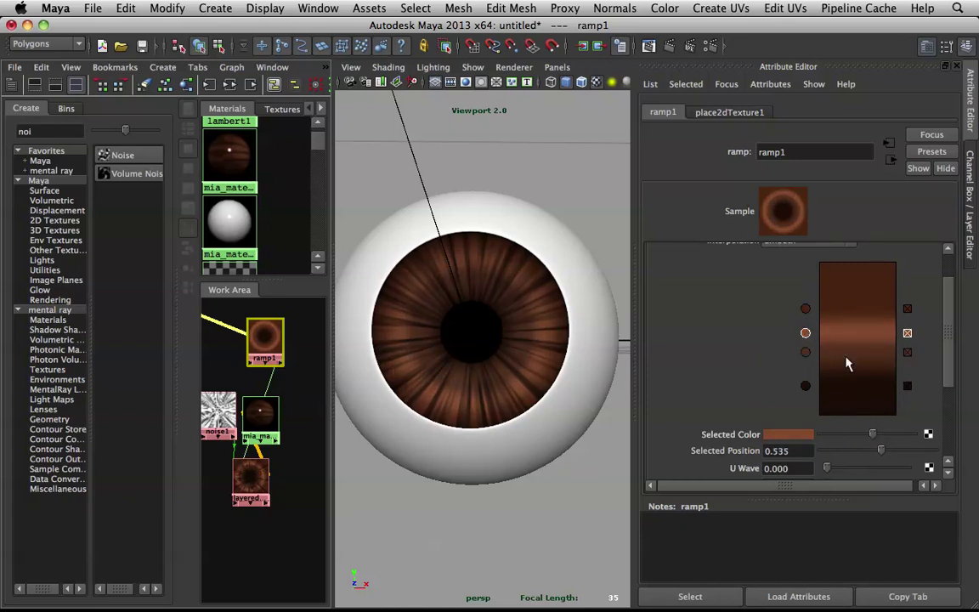
{"action": "left_click", "coordinate": [806, 309]}
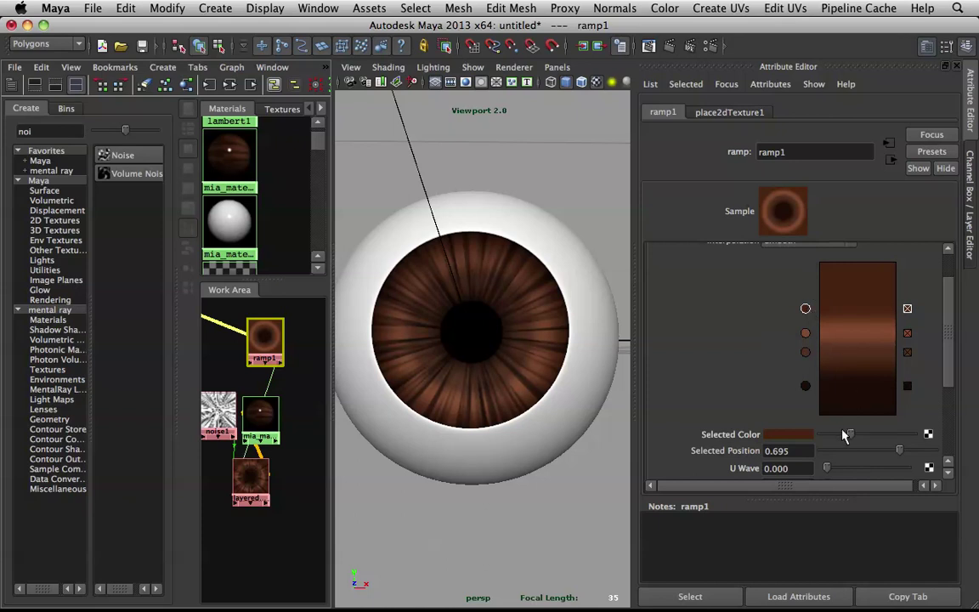
{"action": "left_click_drag", "start_coordinate": [842, 433], "coordinate": [841, 434]}
{"action": "left_click_drag", "start_coordinate": [387, 195], "coordinate": [499, 288], "text": "alt"}
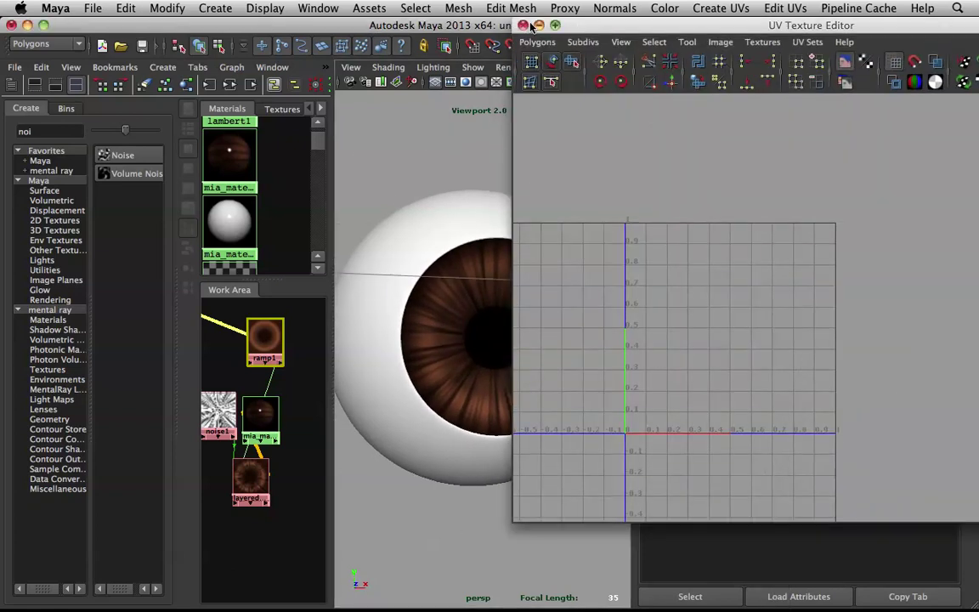
{"action": "left_click", "coordinate": [494, 49]}
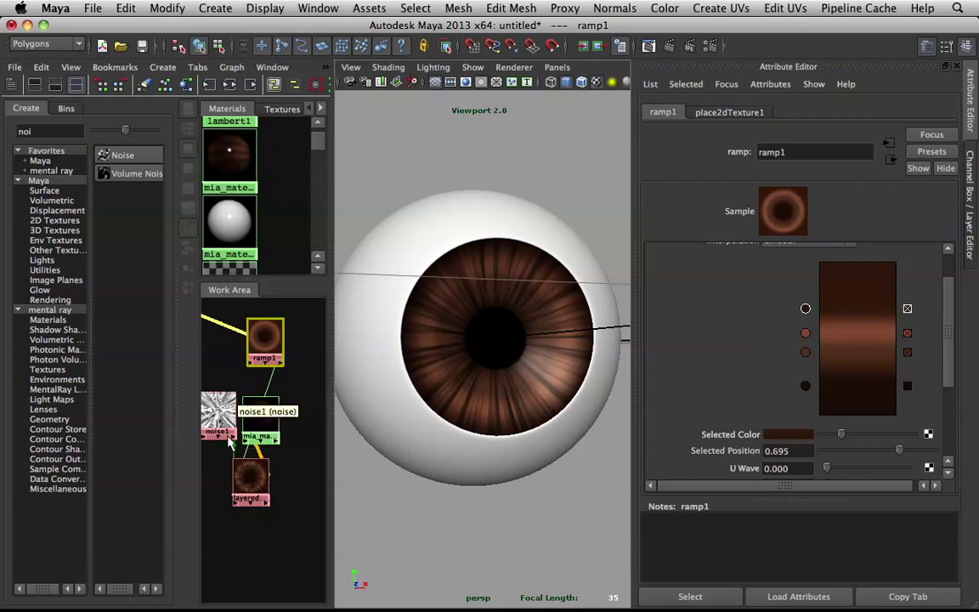
Step: Set the Reflectivity of the iris's mia_material_x_passes1 material to 0.15
{"action": "left_click", "coordinate": [260, 415]}
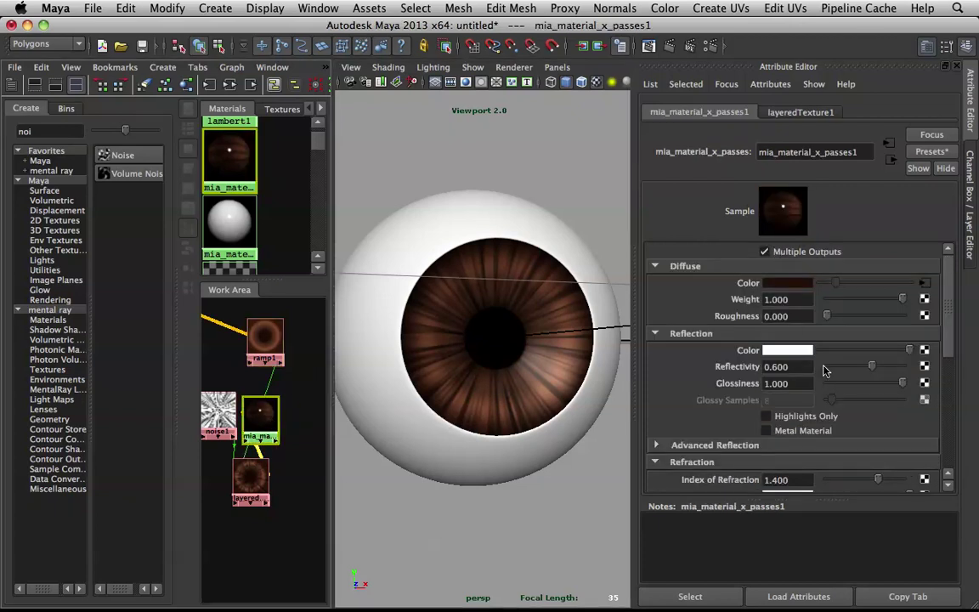
{"action": "left_click_drag", "start_coordinate": [809, 366], "coordinate": [641, 311]}
{"action": "type", "text": ".15"}
{"action": "key", "text": "Return"}
Step: Deselect everything, frame the whole eye and render it with mental ray to inspect the iris, closing the render window when done
{"action": "left_click", "coordinate": [530, 162]}
{"action": "left_click_drag", "start_coordinate": [557, 273], "coordinate": [548, 262], "text": "alt"}
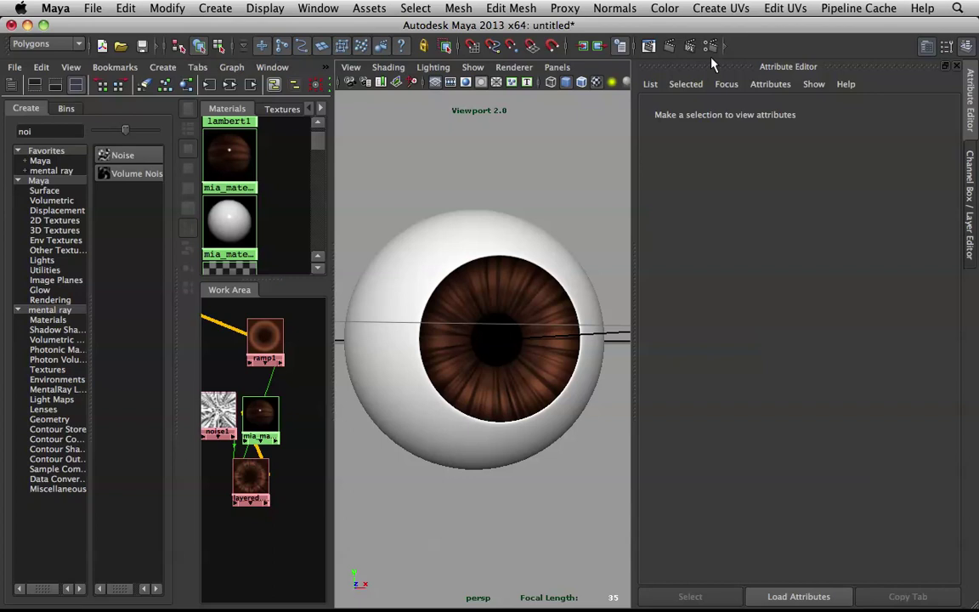
{"action": "left_click", "coordinate": [671, 46]}
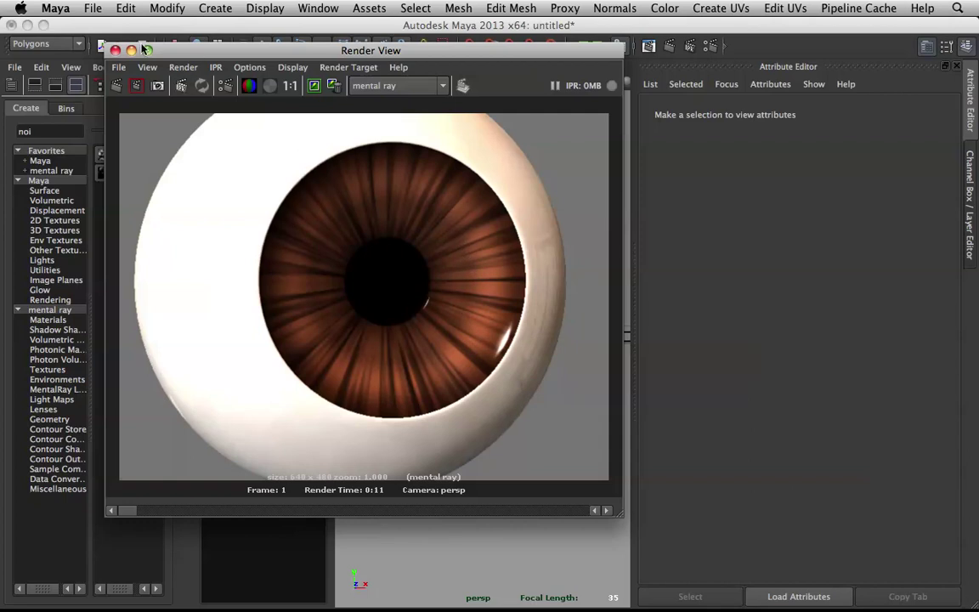
{"action": "left_click", "coordinate": [116, 50]}
Step: Try removing the lightest brown marker from the iris ramp, and undo the removal
{"action": "left_click", "coordinate": [264, 337]}
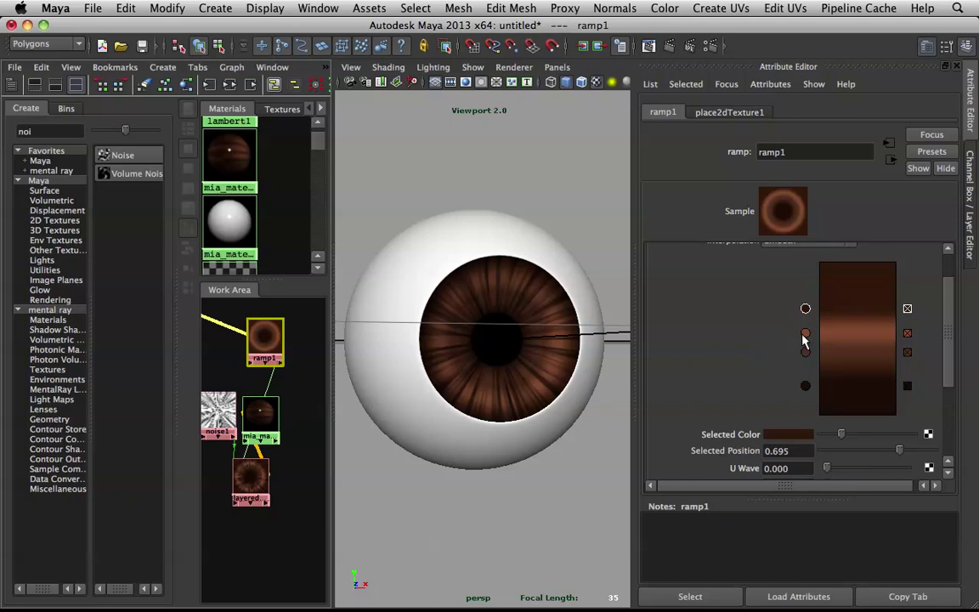
{"action": "left_click", "coordinate": [804, 334]}
{"action": "left_click", "coordinate": [907, 335]}
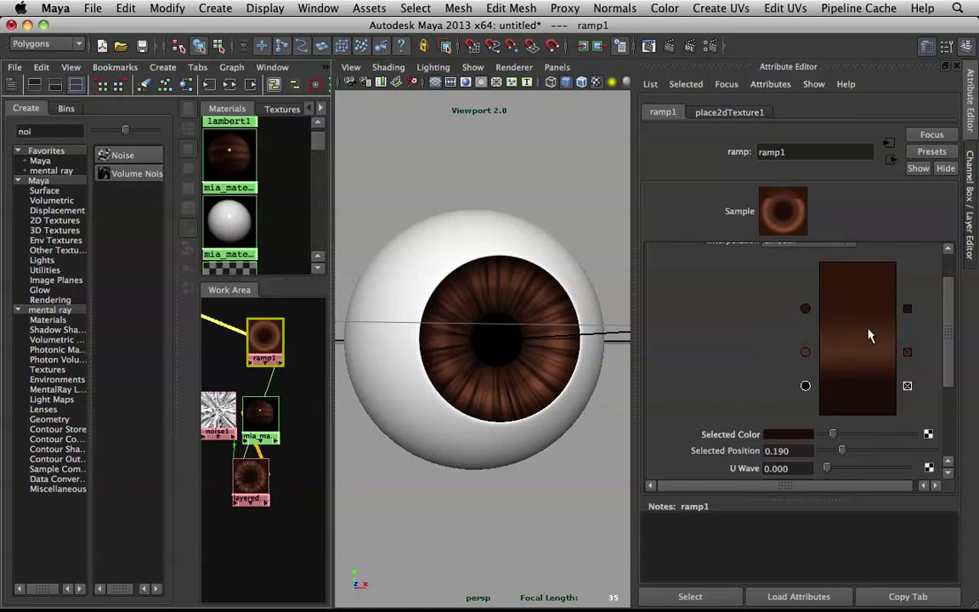
{"action": "left_click", "coordinate": [806, 350]}
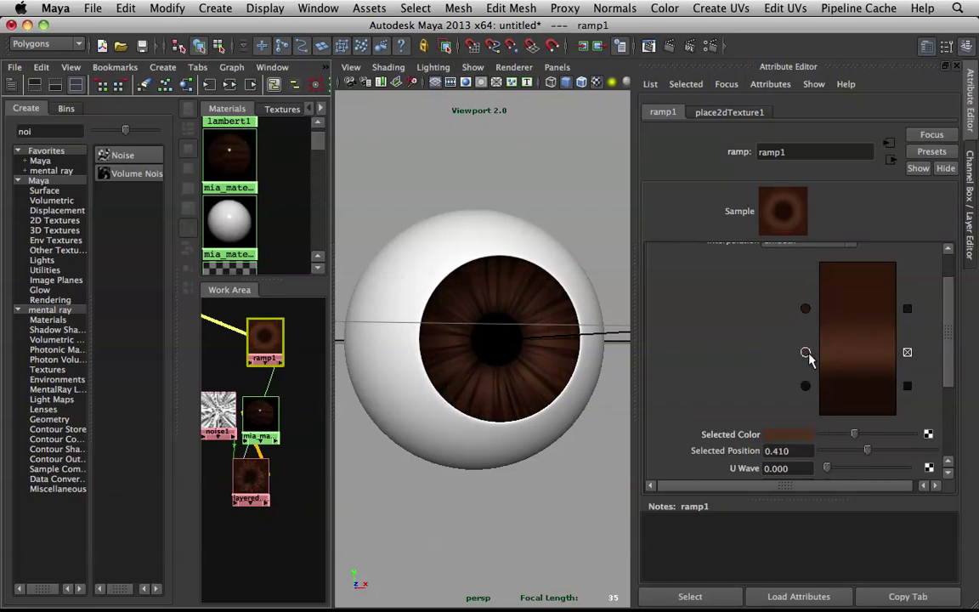
{"action": "left_click_drag", "start_coordinate": [807, 351], "coordinate": [815, 357]}
{"action": "key", "text": "super+z"}
Step: Darken the ramp's lightest brown marker, at position 0.525, to hue 19, saturation 0.581 and value 0.437
{"action": "left_click", "coordinate": [806, 336]}
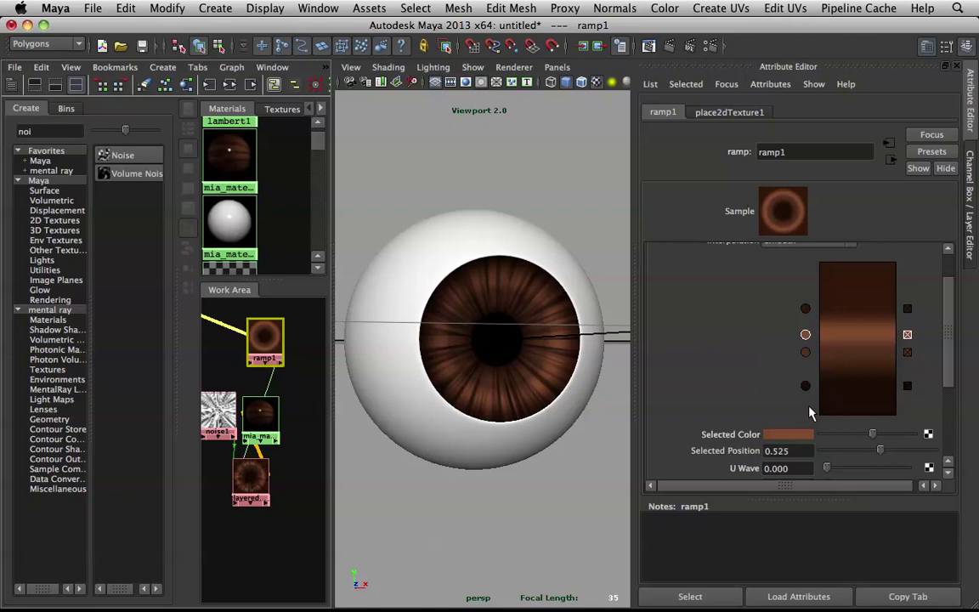
{"action": "left_click", "coordinate": [788, 435]}
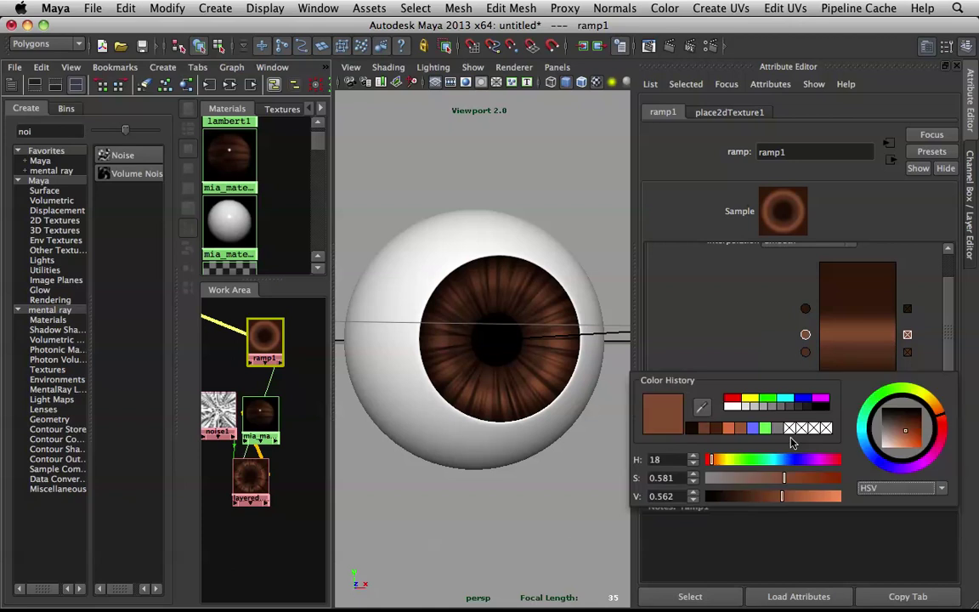
{"action": "left_click", "coordinate": [721, 429]}
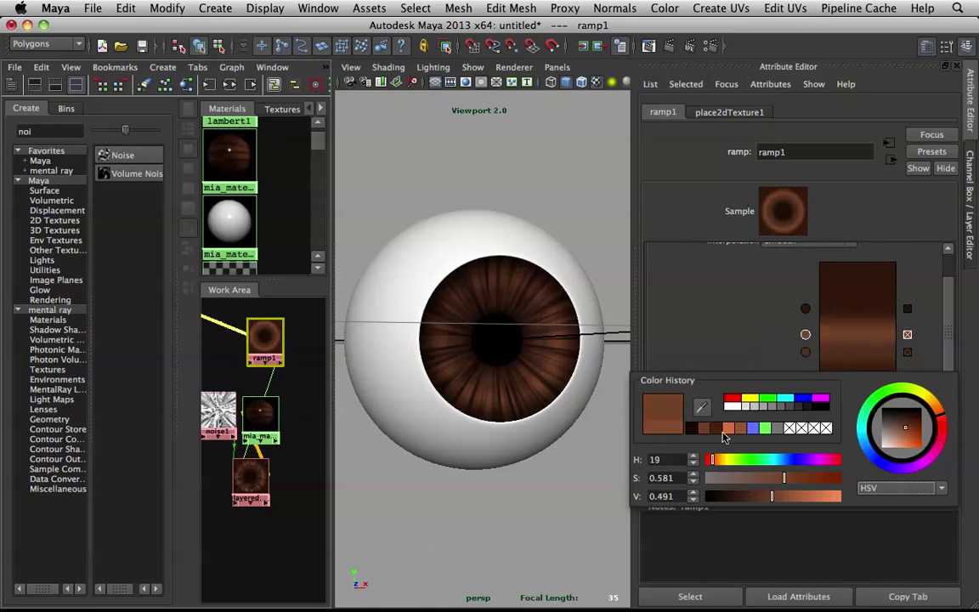
{"action": "left_click", "coordinate": [732, 431]}
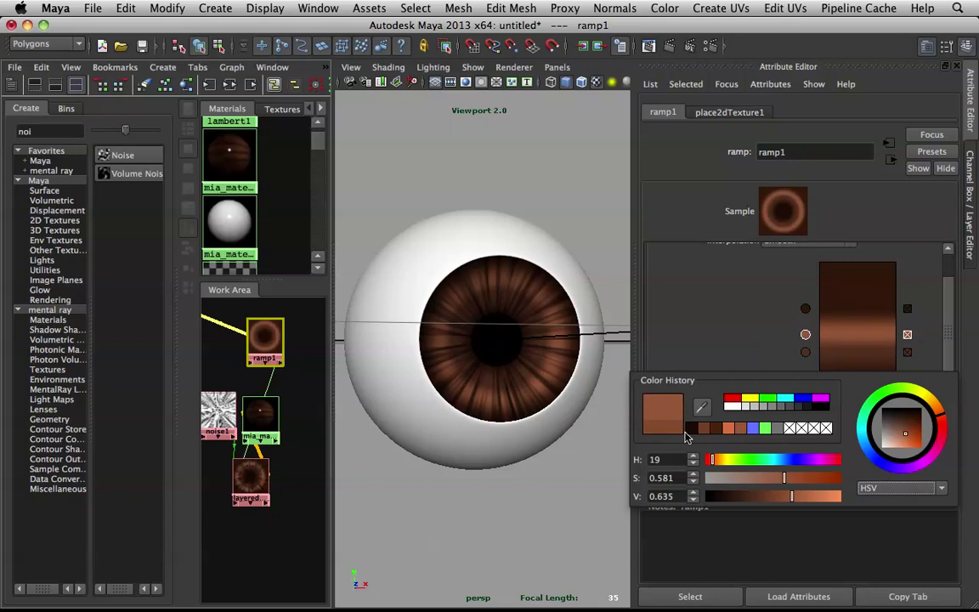
{"action": "left_click", "coordinate": [702, 430]}
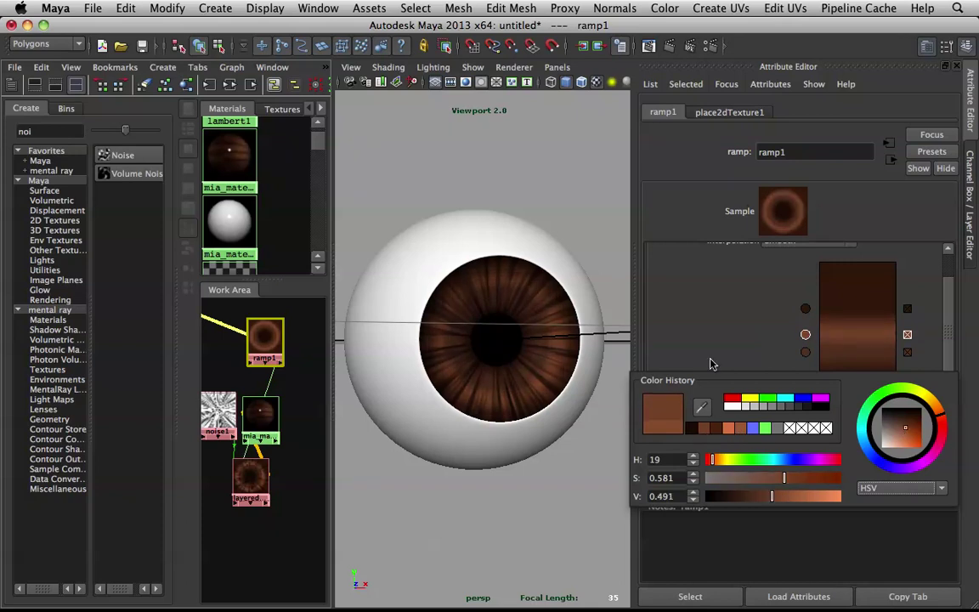
{"action": "mouse_move", "coordinate": [769, 498]}
{"action": "left_mouse_down"}
{"action": "mouse_move", "coordinate": [749, 497]}
{"action": "mouse_move", "coordinate": [765, 498]}
{"action": "left_mouse_up"}
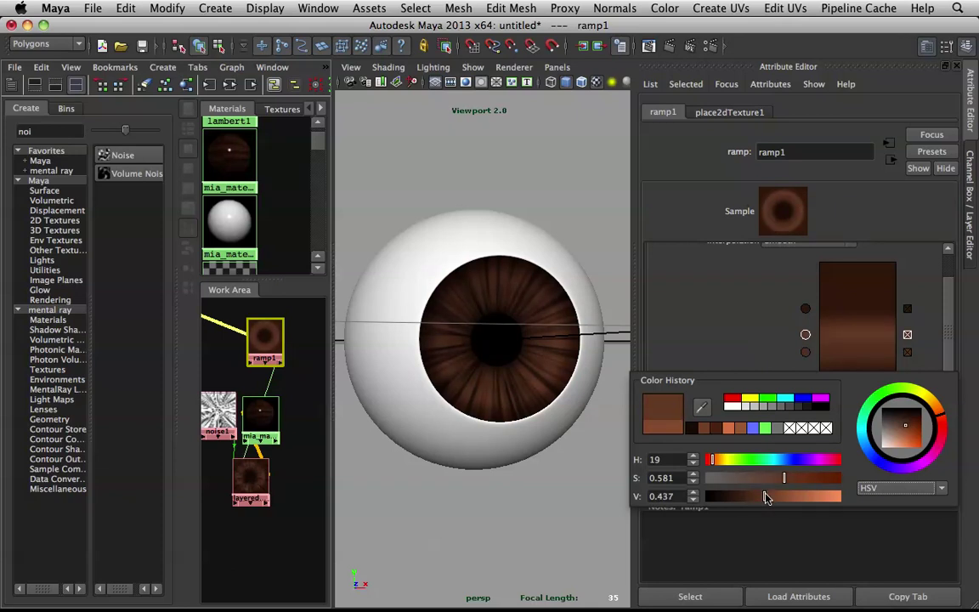
Step: Switch to Chrome to examine the green reference eye on deviantART, and return to Maya
{"action": "mouse_move", "coordinate": [425, 609]}
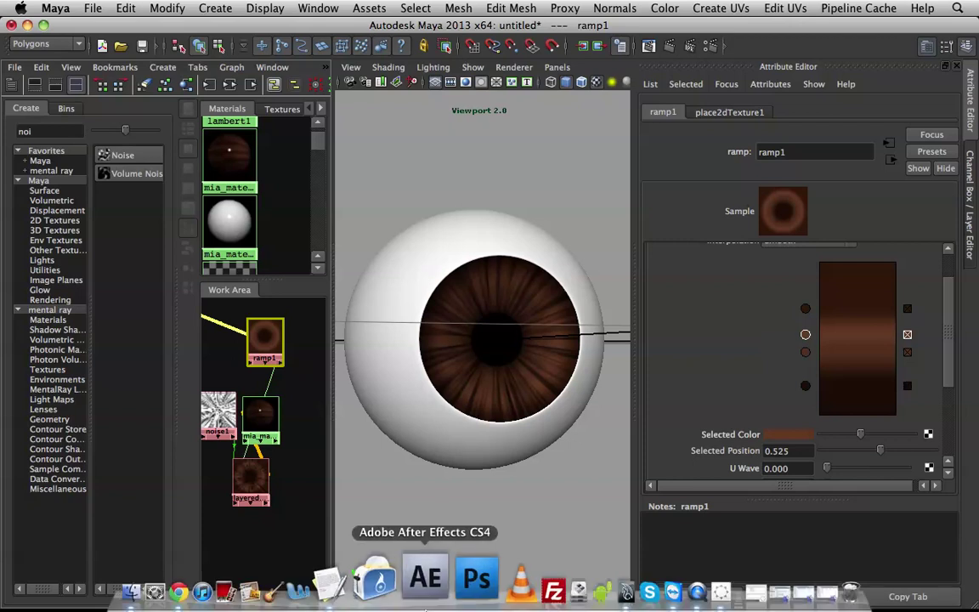
{"action": "left_click", "coordinate": [232, 579]}
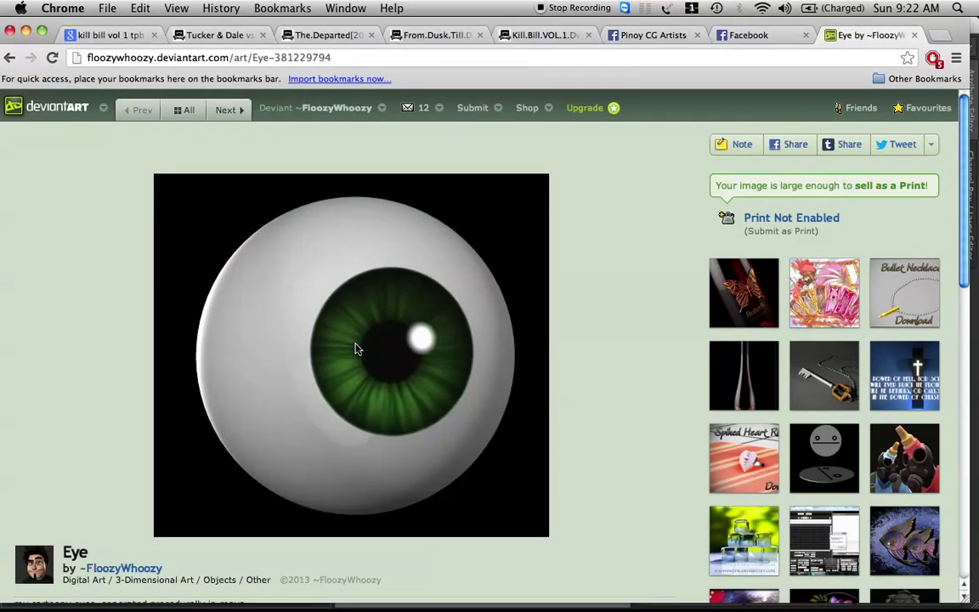
{"action": "left_click", "coordinate": [26, 30]}
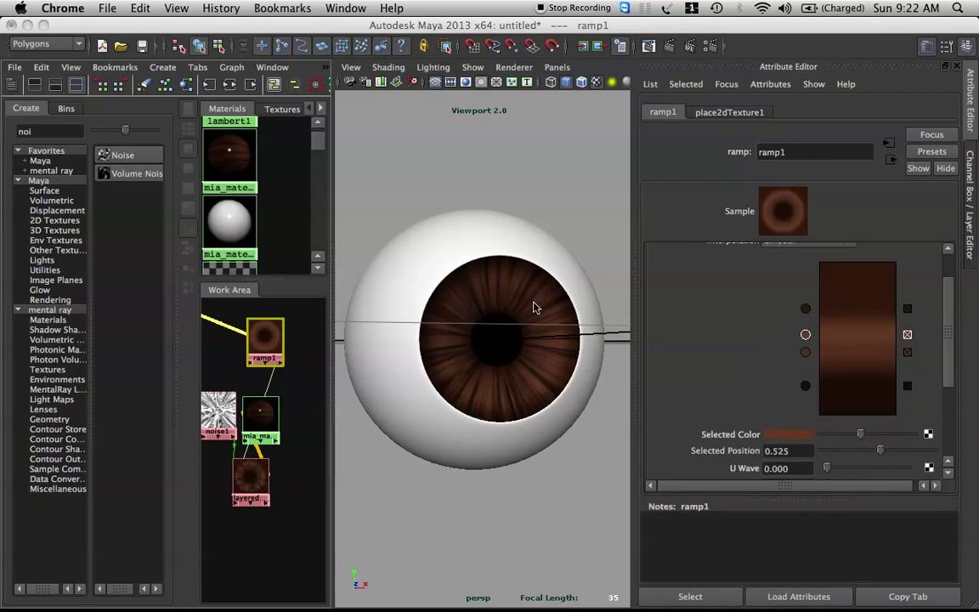
Step: Move the ramp's innermost dark marker to position 0.220 and delete the brown marker at 0.410
{"action": "left_click", "coordinate": [467, 315]}
{"action": "left_click_drag", "start_coordinate": [468, 315], "coordinate": [565, 327], "text": "alt"}
{"action": "left_click", "coordinate": [805, 386]}
{"action": "left_click_drag", "start_coordinate": [806, 388], "coordinate": [806, 381]}
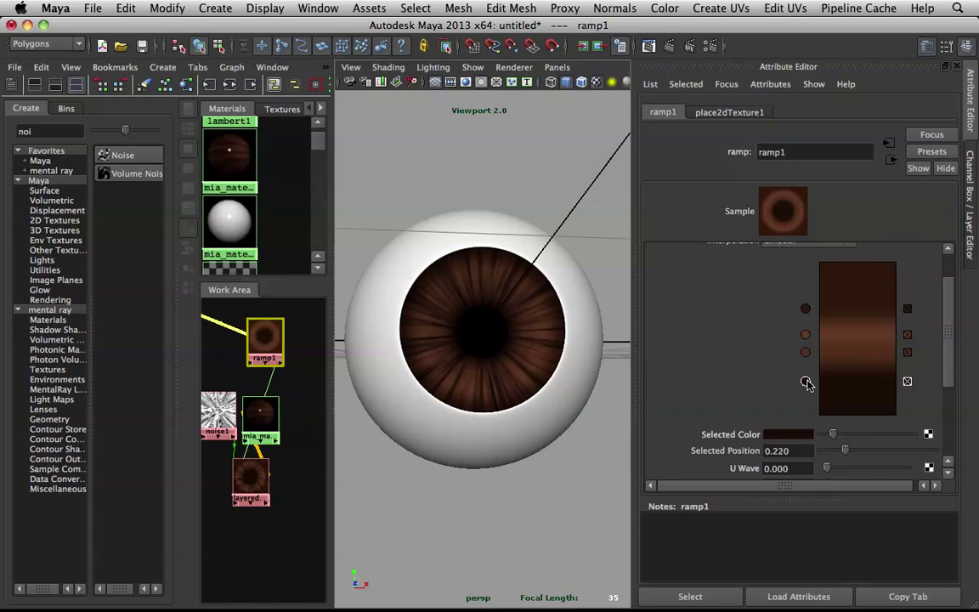
{"action": "left_click", "coordinate": [907, 352]}
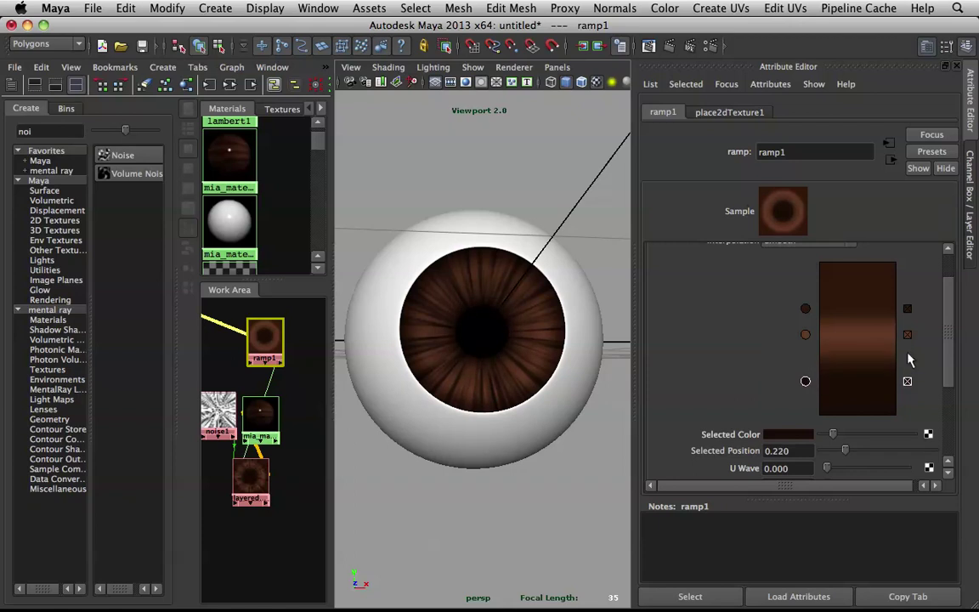
Step: Move the ramp's light brown marker to about position 0.5 and the innermost dark marker to 0.175
{"action": "left_click", "coordinate": [805, 334]}
{"action": "left_click_drag", "start_coordinate": [805, 334], "coordinate": [807, 339]}
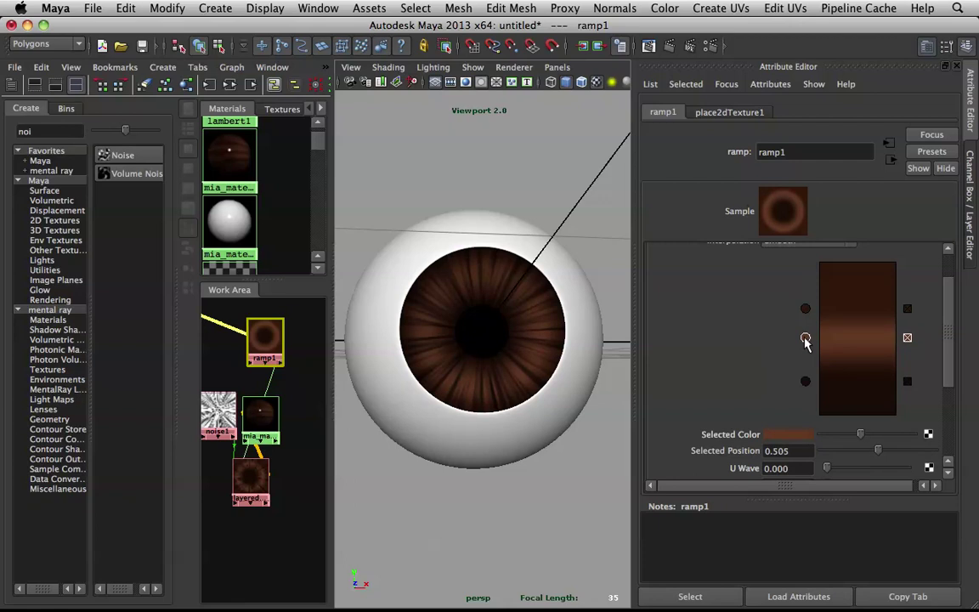
{"action": "left_click", "coordinate": [806, 381]}
{"action": "mouse_move", "coordinate": [805, 382]}
{"action": "left_mouse_down"}
{"action": "mouse_move", "coordinate": [808, 401]}
{"action": "mouse_move", "coordinate": [814, 378]}
{"action": "left_mouse_up"}
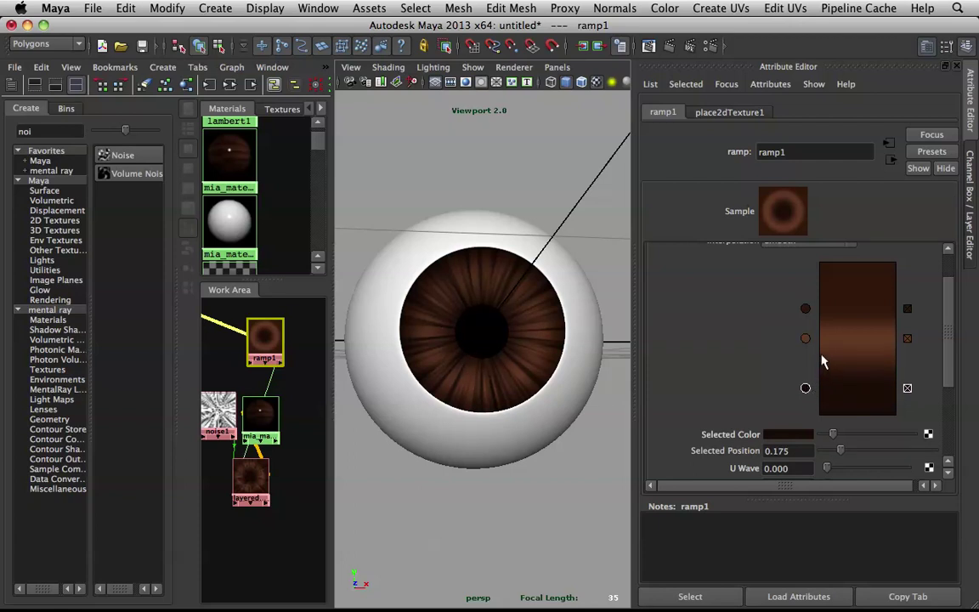
Step: Add a second light brown marker to the ramp at position 0.400 and check the iris in the viewport
{"action": "left_click", "coordinate": [798, 338]}
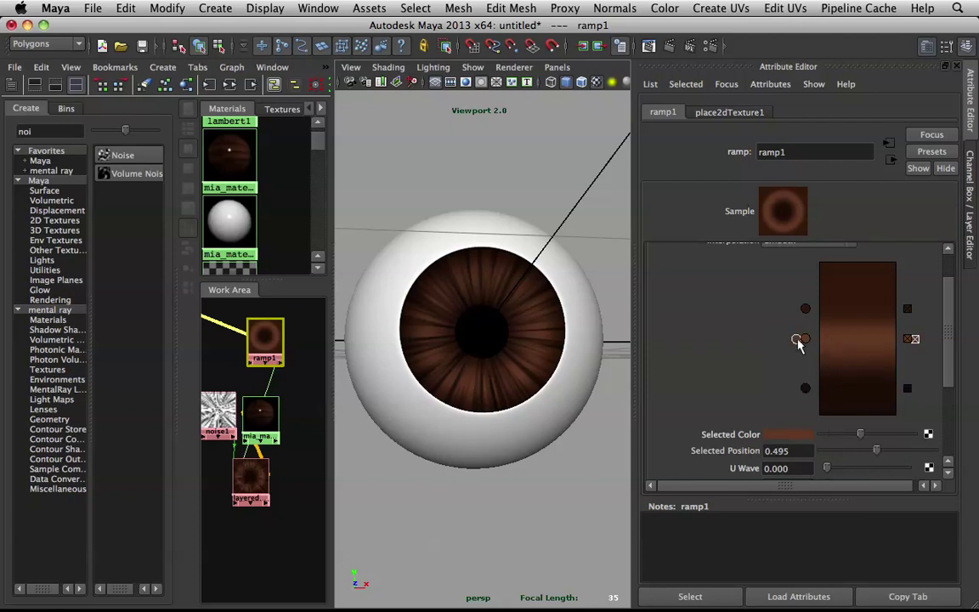
{"action": "left_click_drag", "start_coordinate": [796, 341], "coordinate": [799, 357]}
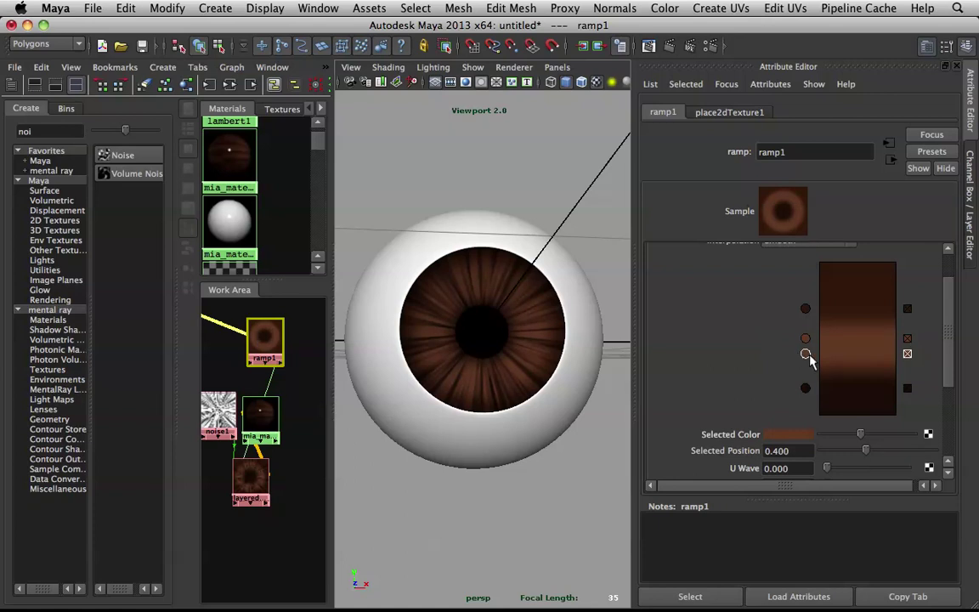
{"action": "scroll", "coordinate": [784, 306], "scroll_direction": "up", "scroll_amount": 2}
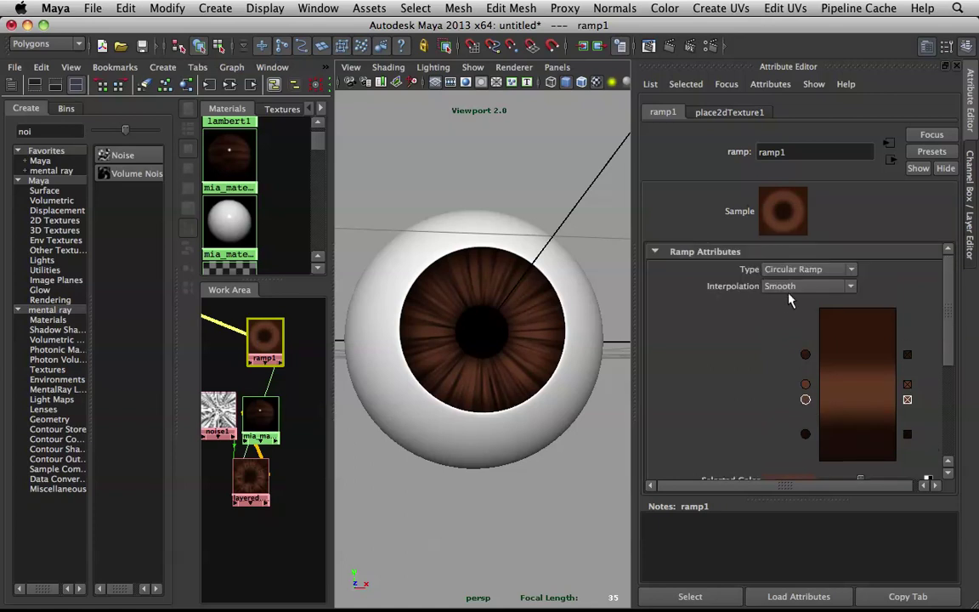
{"action": "mouse_move", "coordinate": [557, 323]}
{"action": "left_mouse_down", "text": "alt"}
{"action": "mouse_move", "coordinate": [509, 327]}
{"action": "mouse_move", "coordinate": [564, 323]}
{"action": "mouse_move", "coordinate": [563, 338]}
{"action": "mouse_move", "coordinate": [571, 330]}
{"action": "mouse_move", "coordinate": [556, 328]}
{"action": "left_mouse_up", "text": "alt"}
{"action": "scroll", "coordinate": [564, 329], "scroll_direction": "up", "scroll_amount": 5}
{"action": "scroll", "coordinate": [567, 328], "scroll_direction": "down", "scroll_amount": 5}
Step: Nudge the ramp's outer dark brown marker outward, add a black marker at position 0.995, and check the iris up close
{"action": "left_click_drag", "start_coordinate": [807, 356], "coordinate": [807, 352]}
{"action": "left_click", "coordinate": [823, 316]}
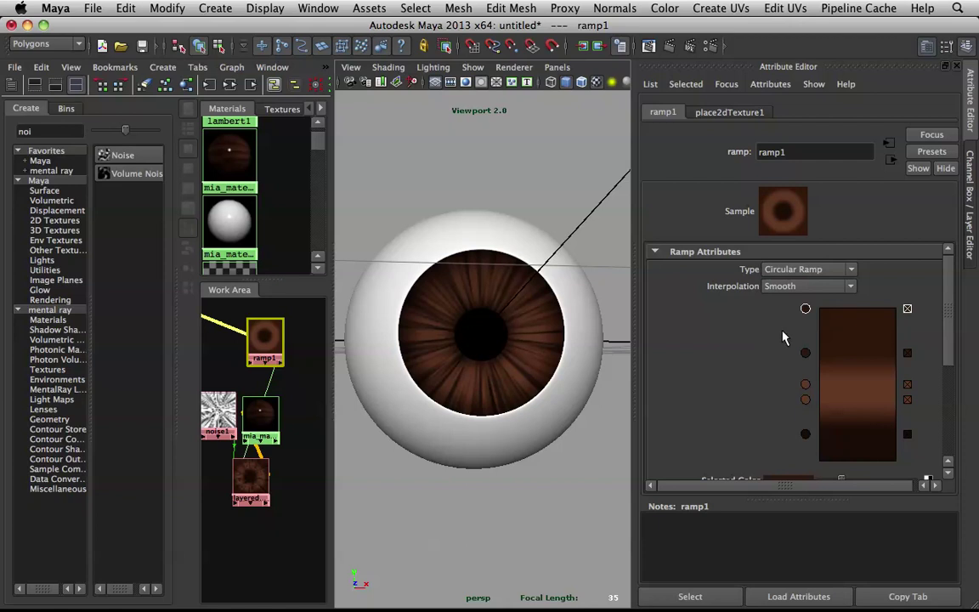
{"action": "scroll", "coordinate": [785, 357], "scroll_direction": "down", "scroll_amount": 2}
{"action": "left_click", "coordinate": [822, 434]}
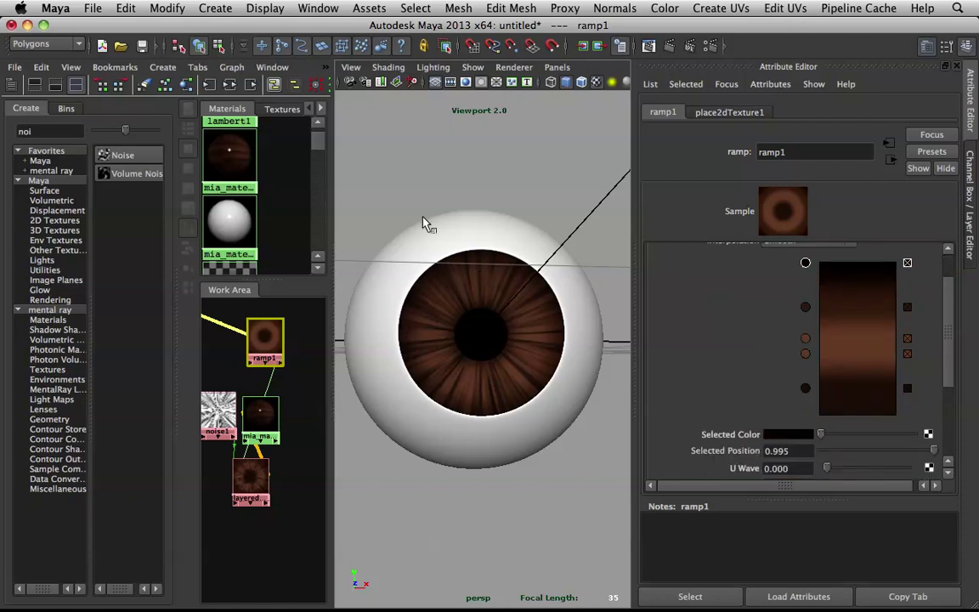
{"action": "key", "text": "bracketleft"}
{"action": "key", "text": "bracketright"}
{"action": "left_click_drag", "start_coordinate": [542, 290], "coordinate": [514, 304], "text": "alt"}
{"action": "scroll", "coordinate": [535, 315], "scroll_direction": "up", "scroll_amount": 6}
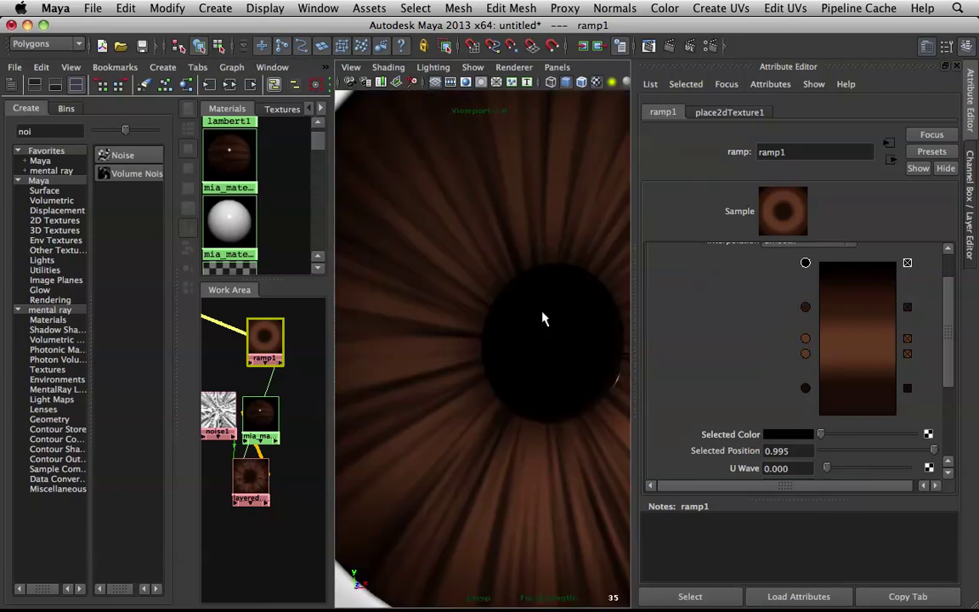
Step: Select the rings of faces bordering the pupil opening on the iris mesh
{"action": "left_click", "coordinate": [563, 211]}
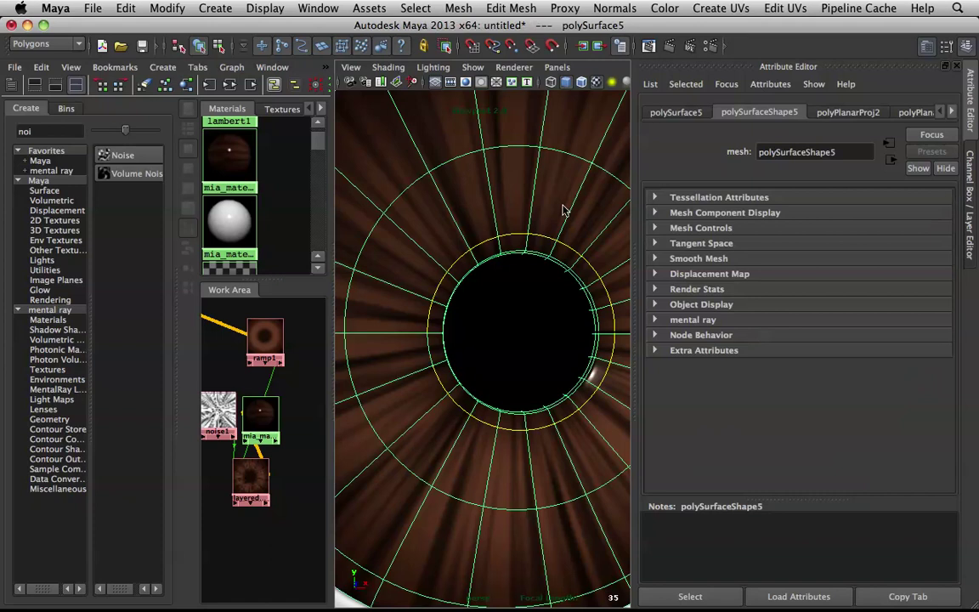
{"action": "right_click", "coordinate": [562, 208]}
{"action": "left_click", "coordinate": [562, 243]}
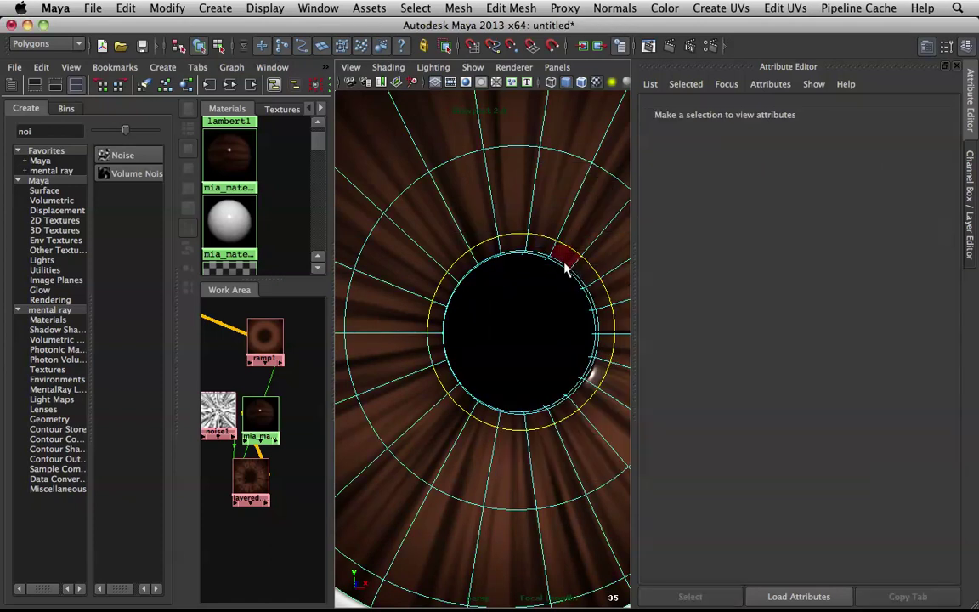
{"action": "left_click", "coordinate": [574, 278]}
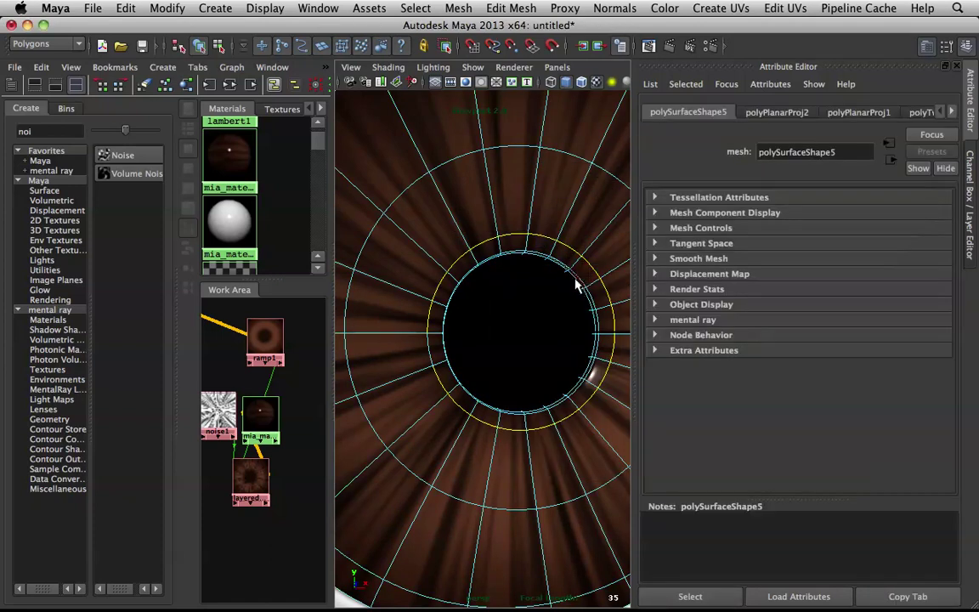
{"action": "double_click", "coordinate": [578, 283]}
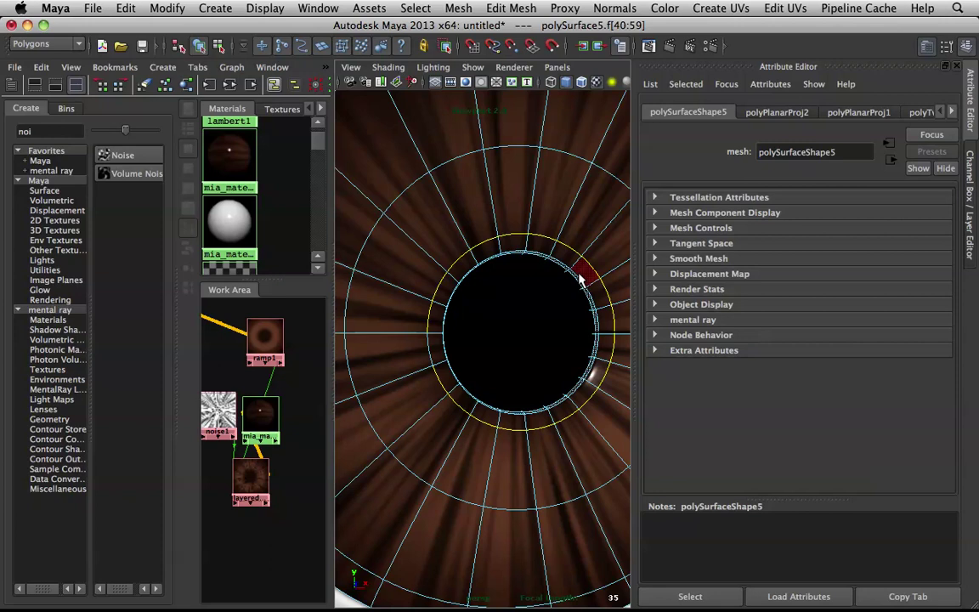
{"action": "double_click", "coordinate": [579, 274], "text": "shift"}
Step: Turn on soft selection for the pupil-edge faces and adjust its falloff radius to cover only the inner part of the iris
{"action": "scroll", "coordinate": [508, 256], "scroll_direction": "down", "scroll_amount": 5}
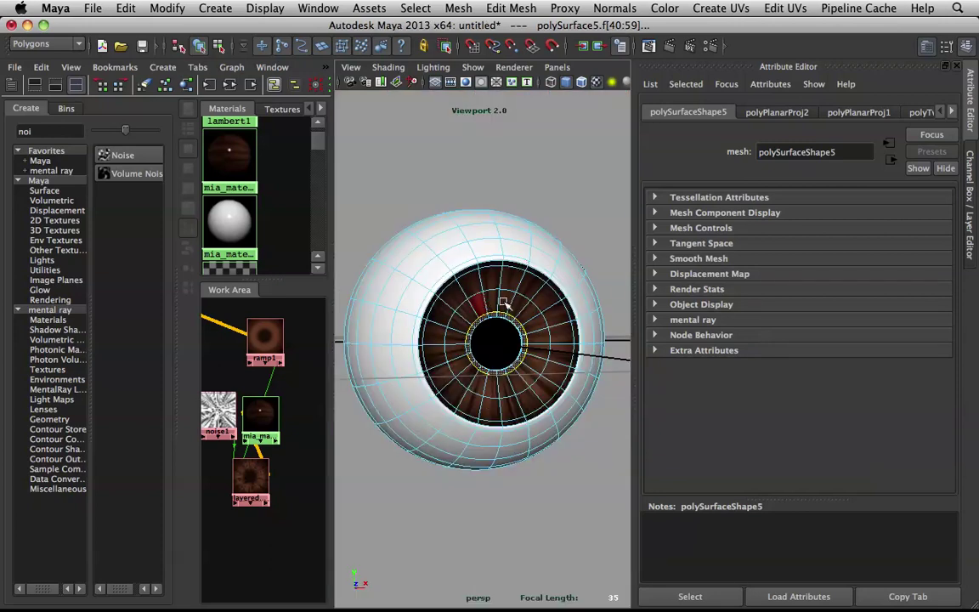
{"action": "key", "text": "f"}
{"action": "left_click_drag", "start_coordinate": [460, 277], "coordinate": [550, 318], "text": "alt"}
{"action": "scroll", "coordinate": [474, 307], "scroll_direction": "down", "scroll_amount": 5}
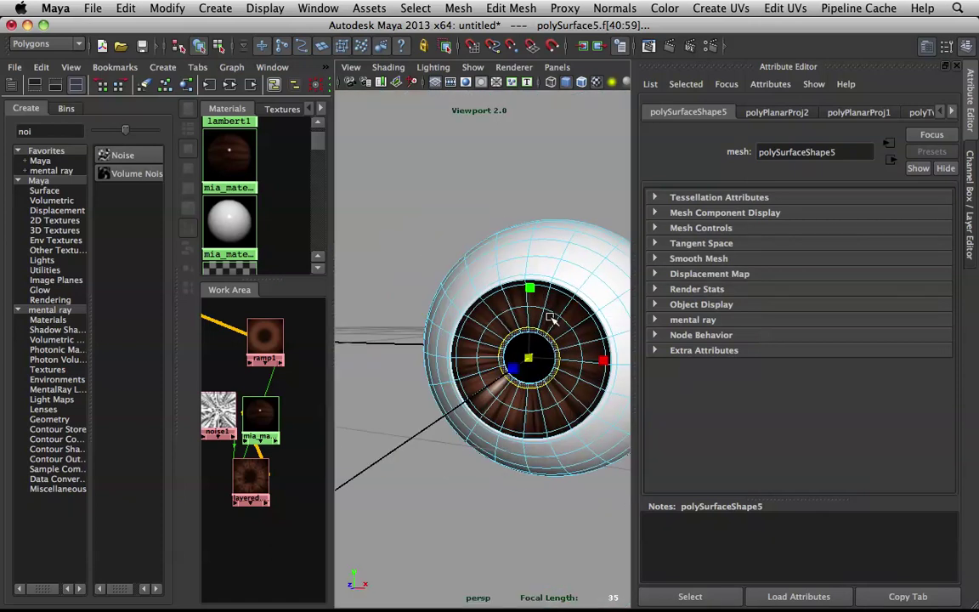
{"action": "scroll", "coordinate": [552, 318], "scroll_direction": "up", "scroll_amount": 5}
{"action": "middle_click_drag", "start_coordinate": [553, 318], "coordinate": [512, 301], "text": "alt"}
{"action": "scroll", "coordinate": [512, 300], "scroll_direction": "down", "scroll_amount": 4}
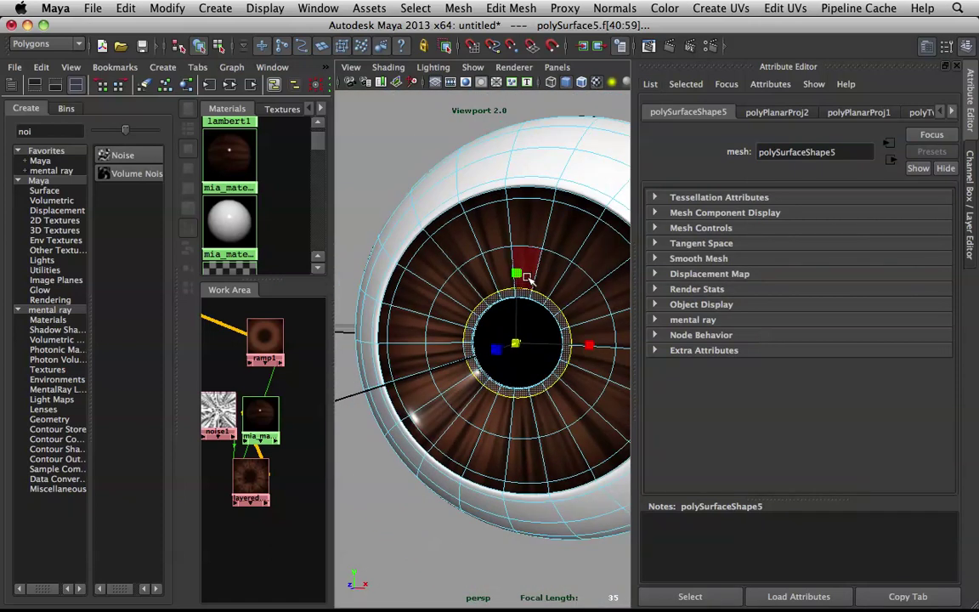
{"action": "middle_click_drag", "start_coordinate": [584, 259], "coordinate": [557, 249], "text": "alt"}
{"action": "key", "text": "b"}
{"action": "left_click_drag", "start_coordinate": [488, 270], "coordinate": [207, 371]}
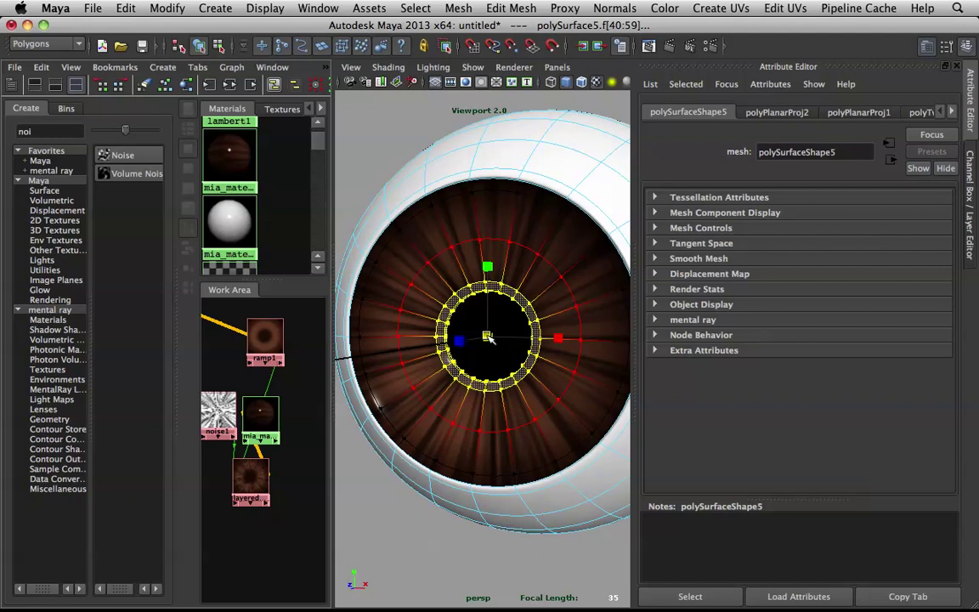
Step: Scale the soft-selected pupil-edge faces up uniformly to enlarge the pupil, and return the mesh to object mode
{"action": "left_click_drag", "start_coordinate": [489, 337], "coordinate": [548, 296]}
{"action": "scroll", "coordinate": [501, 313], "scroll_direction": "down", "scroll_amount": 5}
{"action": "left_click", "coordinate": [551, 248]}
{"action": "scroll", "coordinate": [527, 213], "scroll_direction": "up", "scroll_amount": 5}
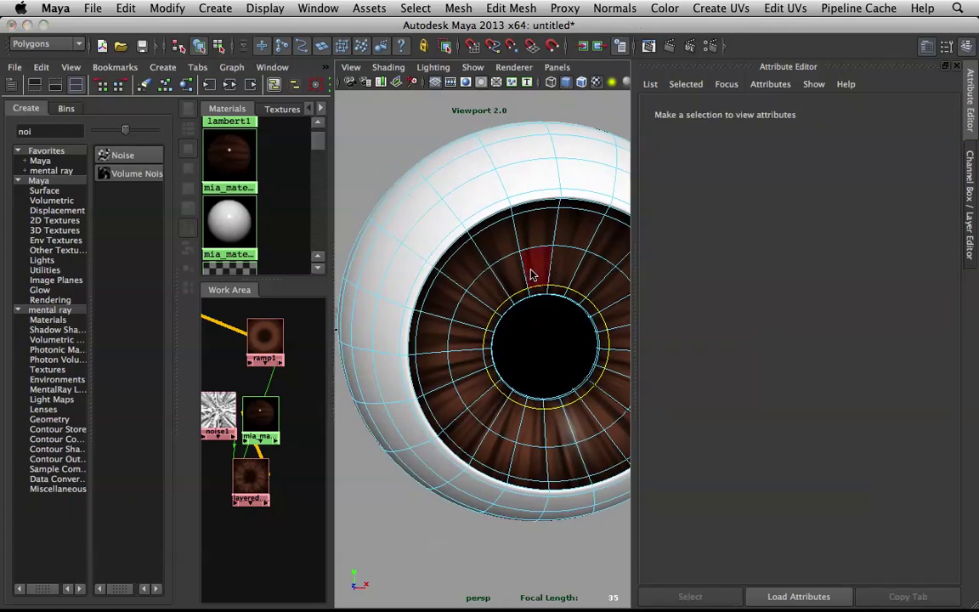
{"action": "right_click_drag", "start_coordinate": [531, 273], "coordinate": [580, 252]}
{"action": "scroll", "coordinate": [569, 249], "scroll_direction": "down", "scroll_amount": 5}
{"action": "left_click_drag", "start_coordinate": [559, 245], "coordinate": [503, 223], "text": "alt"}
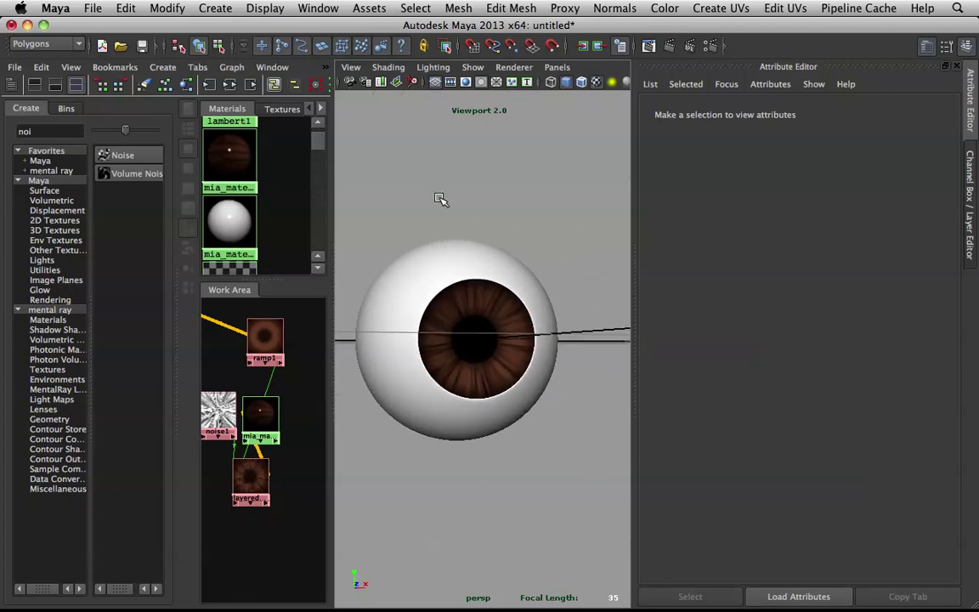
Step: Set the iris material's reflection glossiness to 0.3 and deselect the material
{"action": "left_click", "coordinate": [264, 410]}
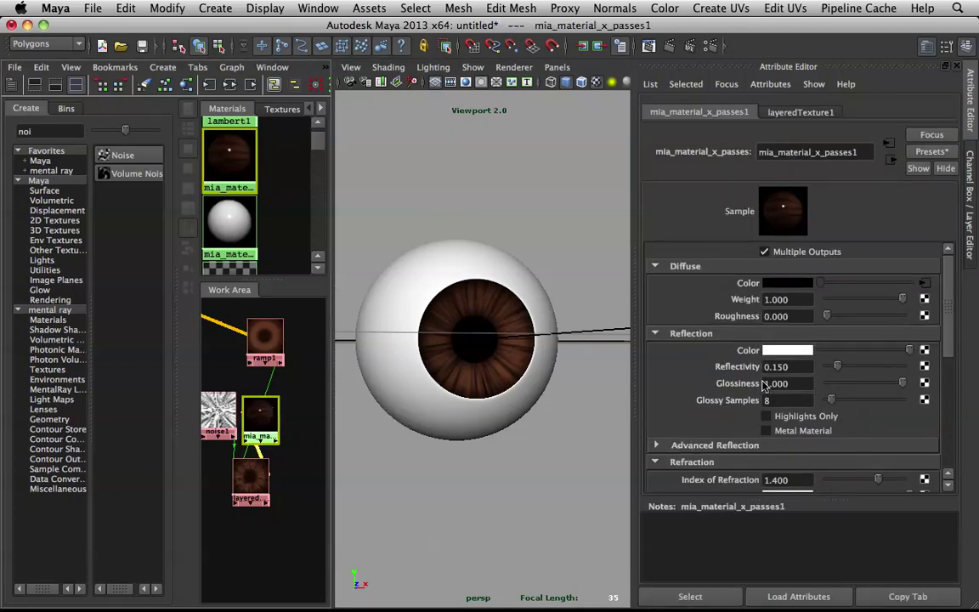
{"action": "left_click_drag", "start_coordinate": [811, 385], "coordinate": [704, 357]}
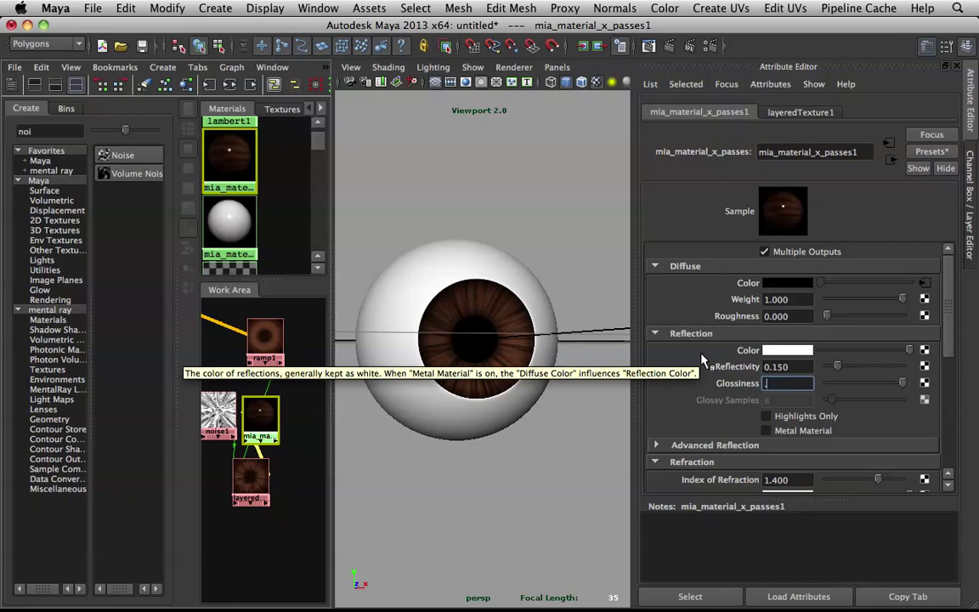
{"action": "type", "text": "0.3"}
{"action": "key", "text": "Return"}
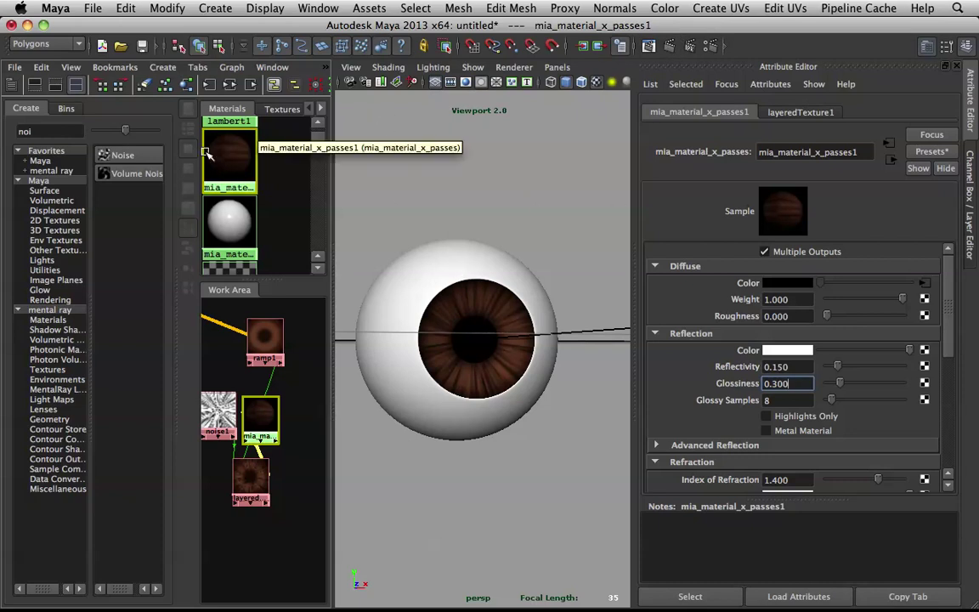
{"action": "left_click", "coordinate": [419, 150]}
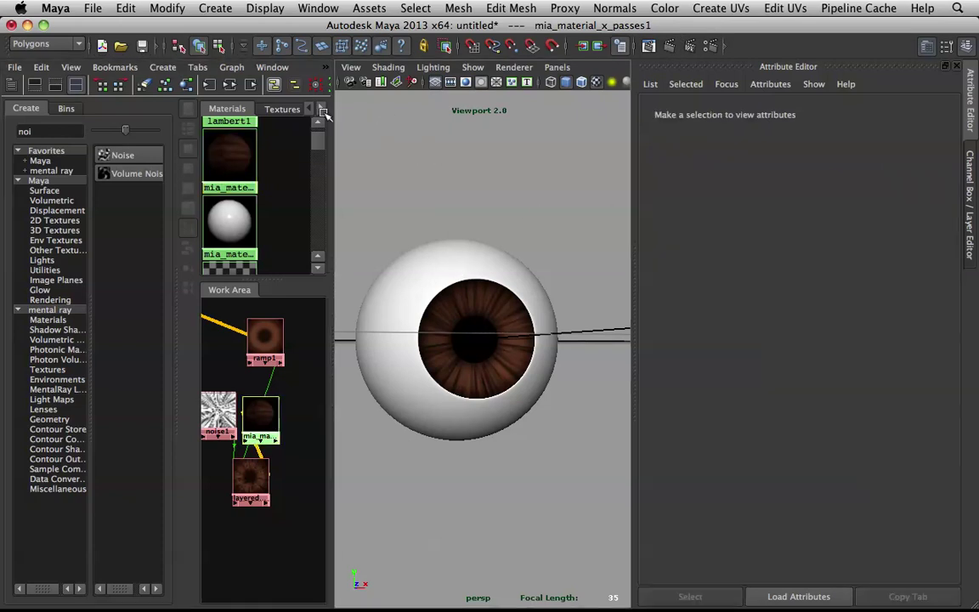
Step: Create a polygon sphere at the origin and set its X, Y and Z scale to 3
{"action": "left_click", "coordinate": [218, 13]}
{"action": "mouse_move", "coordinate": [233, 49]}
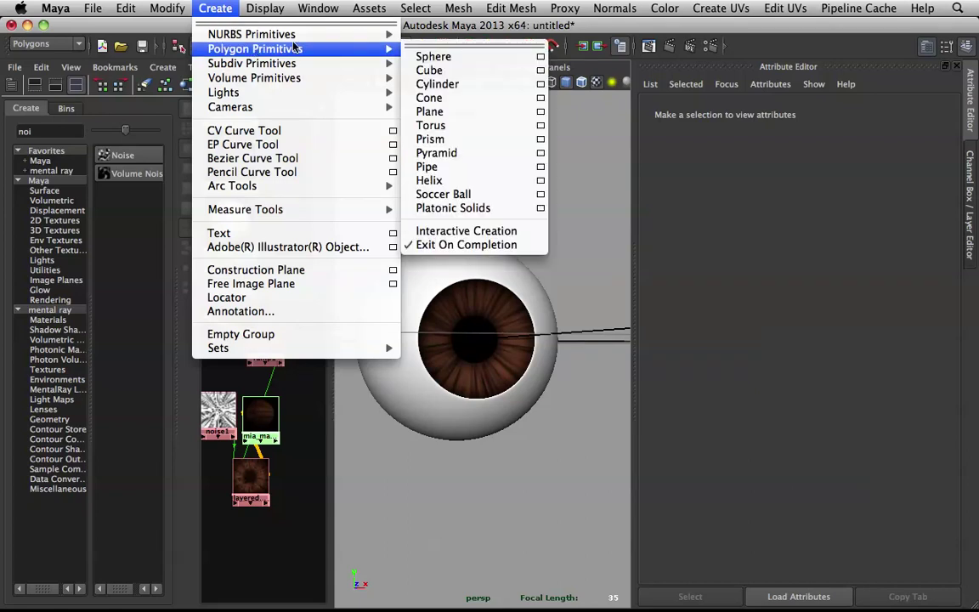
{"action": "left_click", "coordinate": [443, 58]}
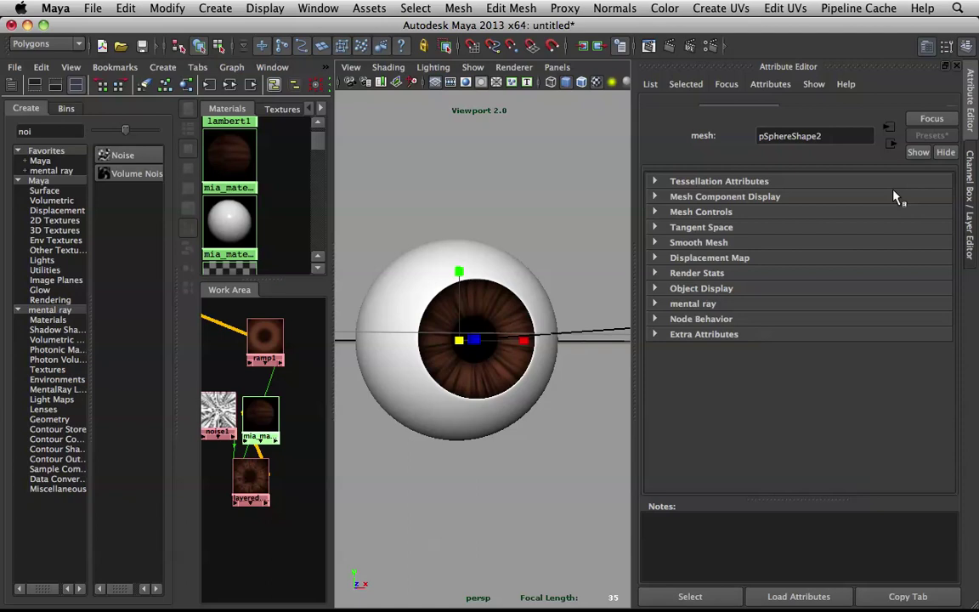
{"action": "left_click", "coordinate": [970, 189]}
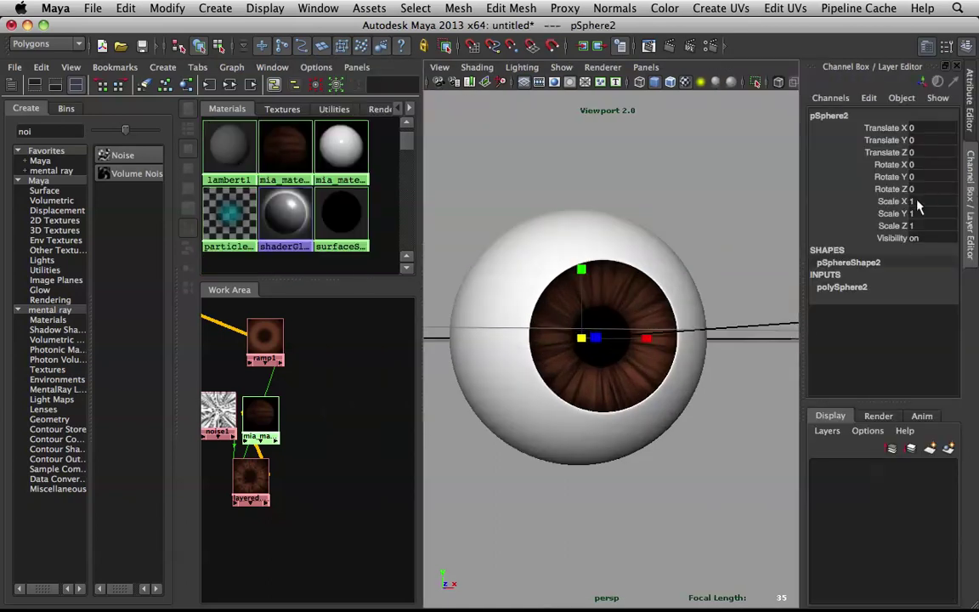
{"action": "left_click", "coordinate": [930, 200]}
{"action": "left_click", "coordinate": [926, 225], "text": "shift"}
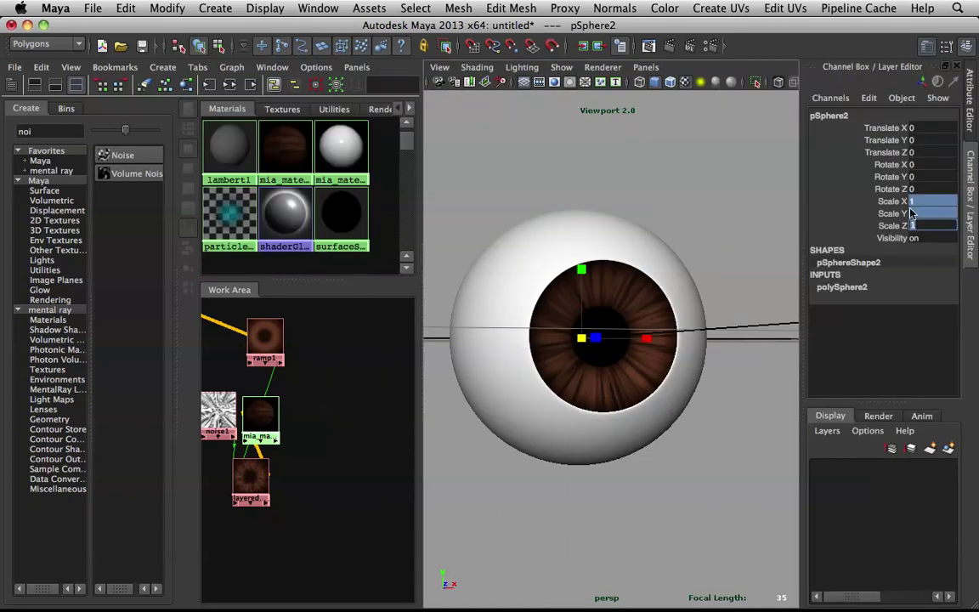
{"action": "type", "text": "3"}
{"action": "key", "text": "Return"}
{"action": "left_click_drag", "start_coordinate": [651, 196], "coordinate": [582, 207], "text": "alt"}
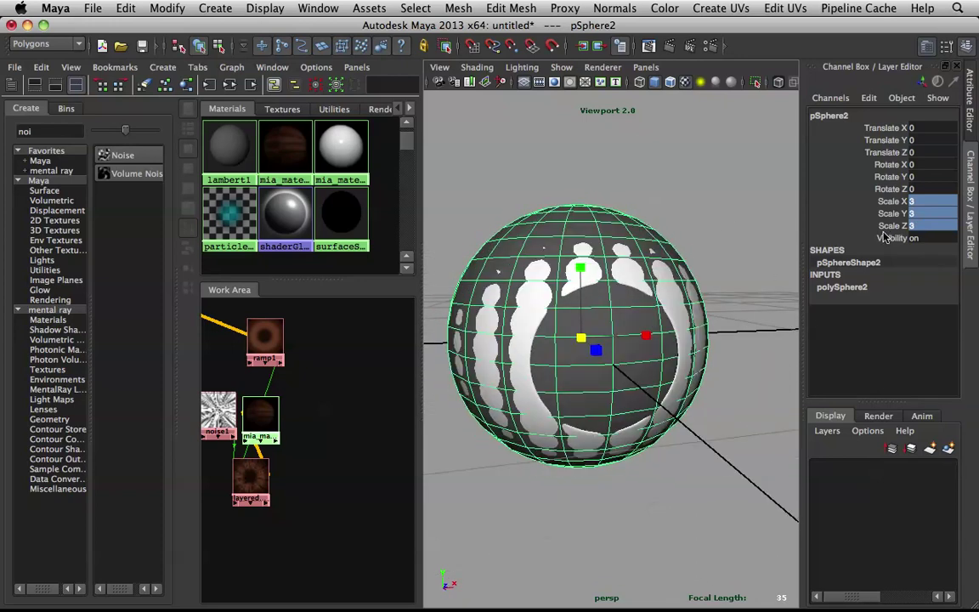
Step: Set the new sphere's X, Y and Z scale to 3.1
{"action": "left_click", "coordinate": [928, 201]}
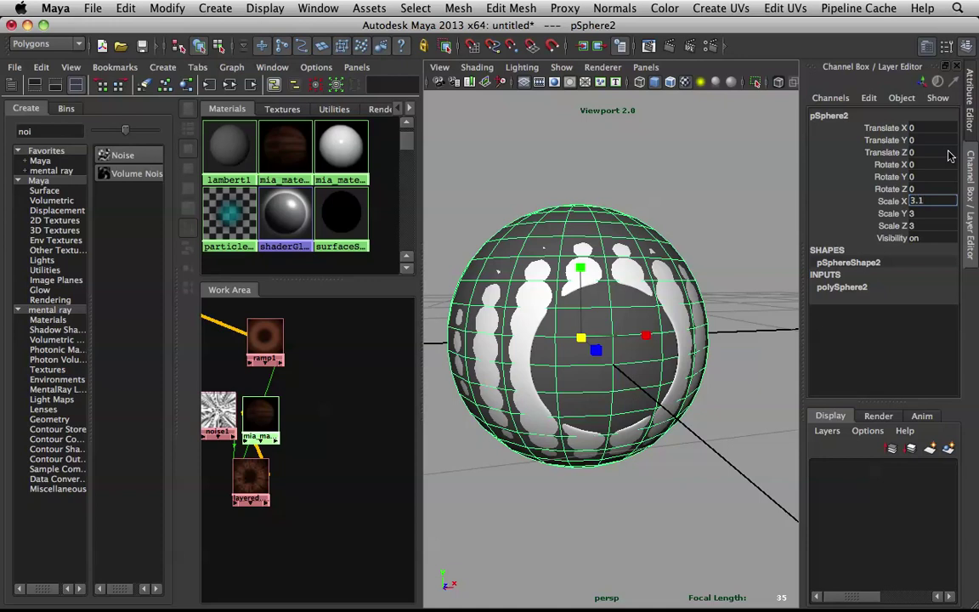
{"action": "left_click_drag", "start_coordinate": [929, 215], "coordinate": [932, 225]}
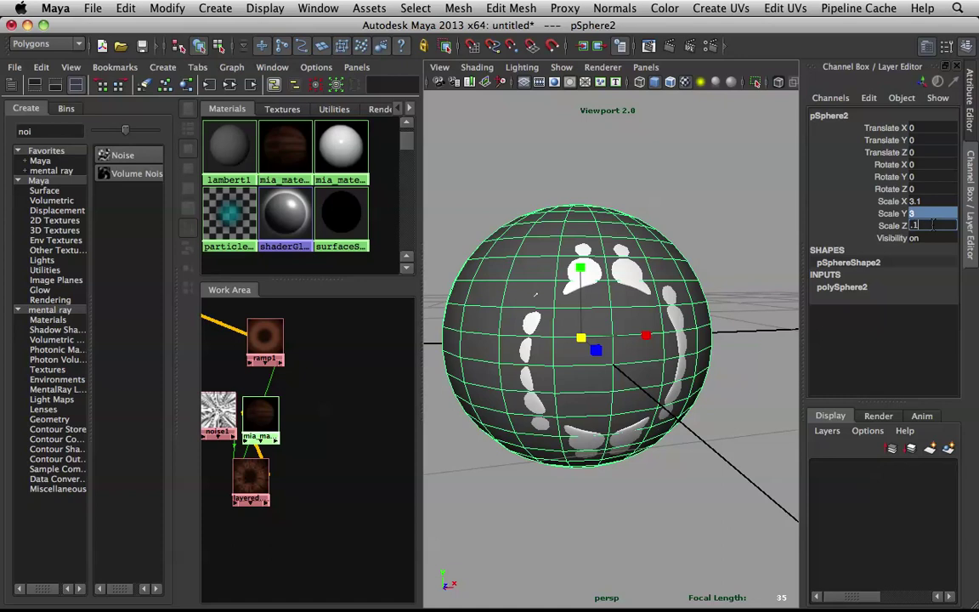
{"action": "type", "text": "3.1"}
{"action": "key", "text": "Return"}
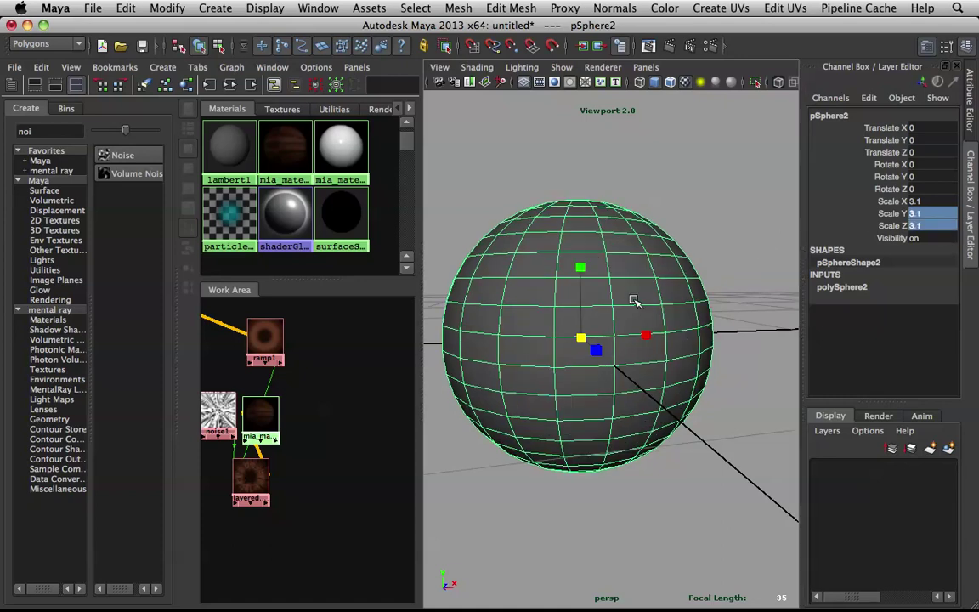
Step: Turn on X-ray shading and inspect the gap between the outer sphere and the eyeball from the side with nothing selected
{"action": "left_click", "coordinate": [778, 82]}
{"action": "mouse_move", "coordinate": [654, 198]}
{"action": "left_mouse_down", "text": "alt"}
{"action": "mouse_move", "coordinate": [689, 186]}
{"action": "mouse_move", "coordinate": [664, 190]}
{"action": "mouse_move", "coordinate": [652, 211]}
{"action": "left_mouse_up", "text": "alt"}
{"action": "key", "text": "space"}
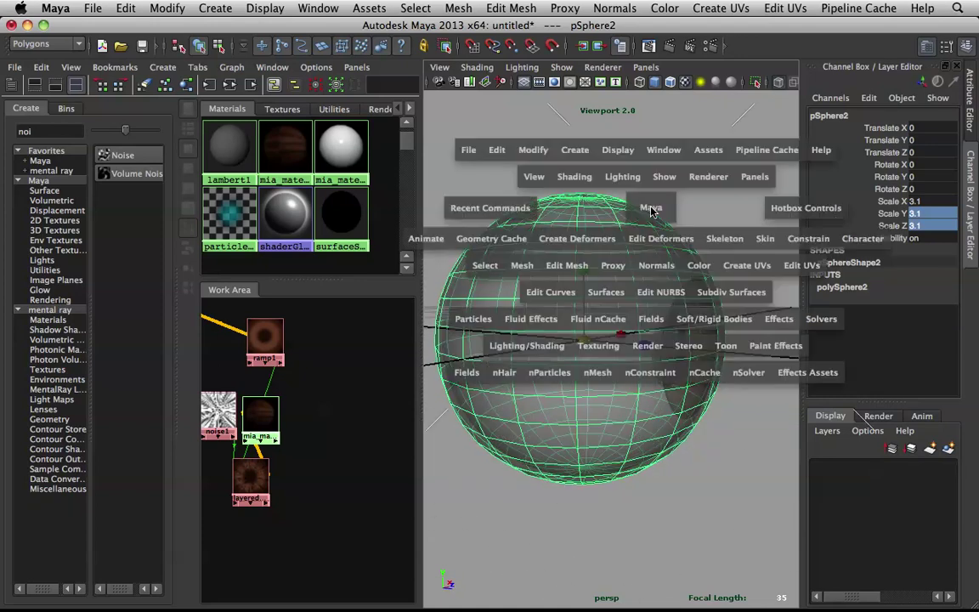
{"action": "left_click", "coordinate": [651, 208]}
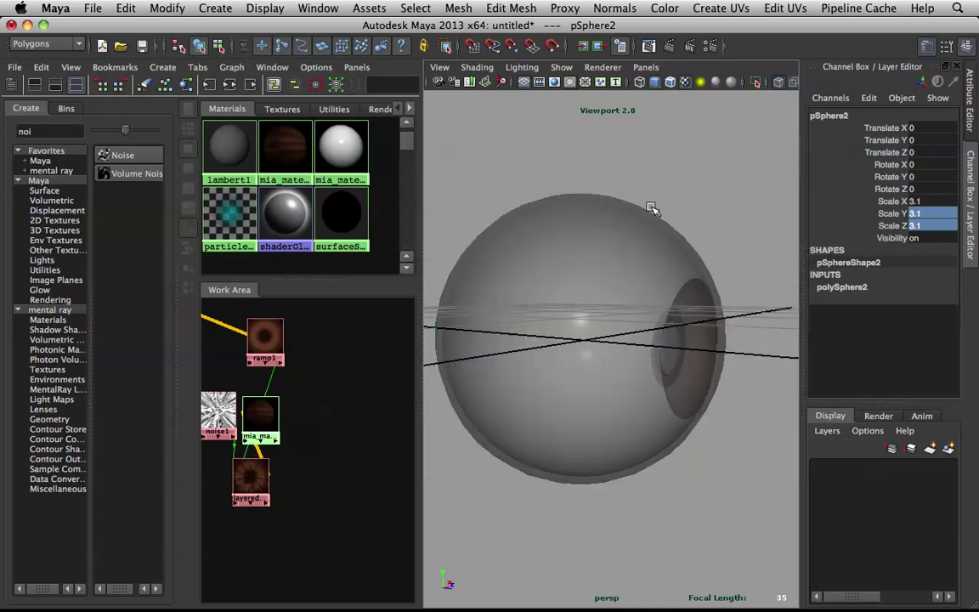
{"action": "key", "text": "space"}
{"action": "left_click", "coordinate": [650, 208]}
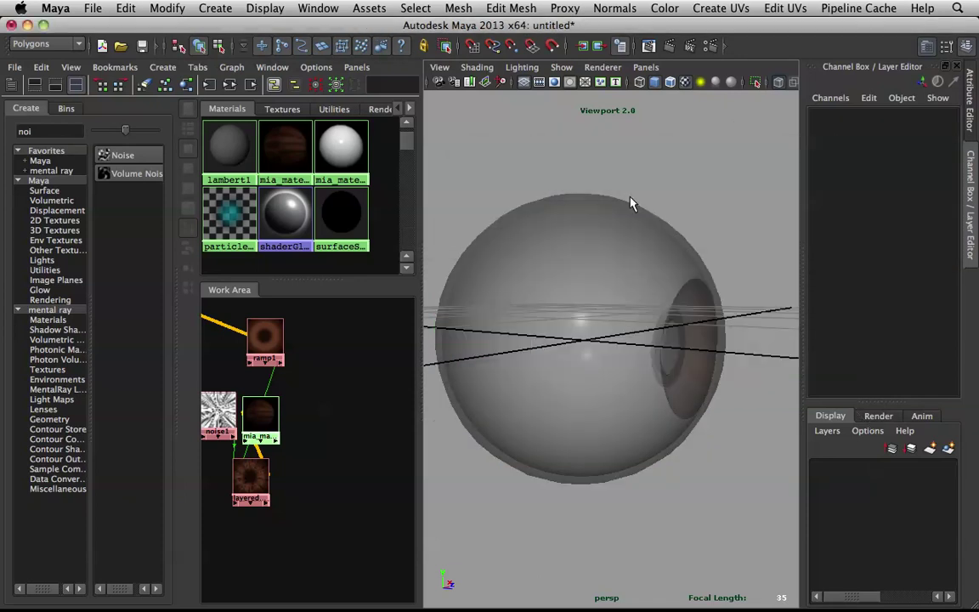
Step: Set the outer sphere's X, Y and Z scale to 3.01 and check how closely it fits the eyeball
{"action": "left_click", "coordinate": [659, 236]}
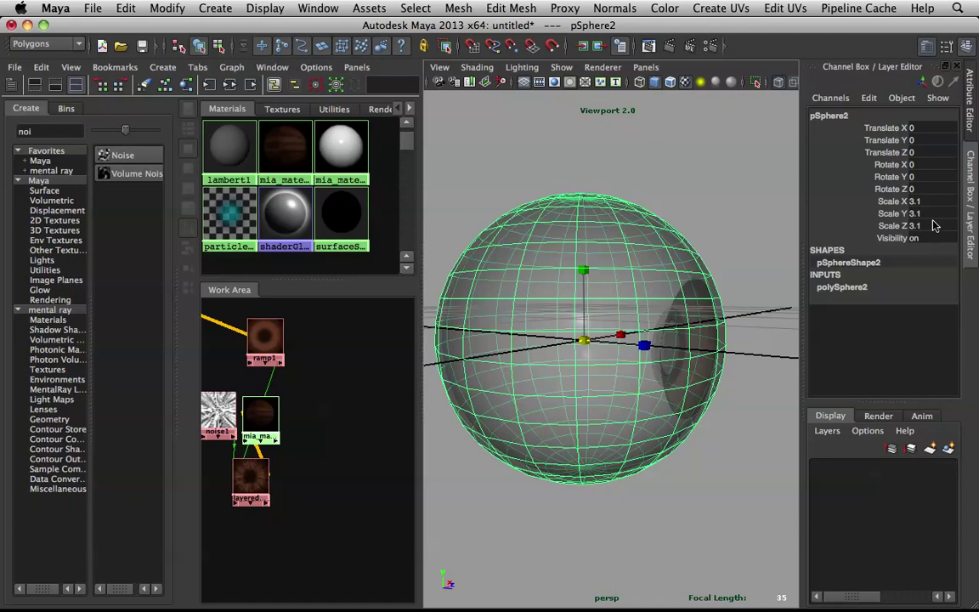
{"action": "left_click_drag", "start_coordinate": [930, 201], "coordinate": [938, 227]}
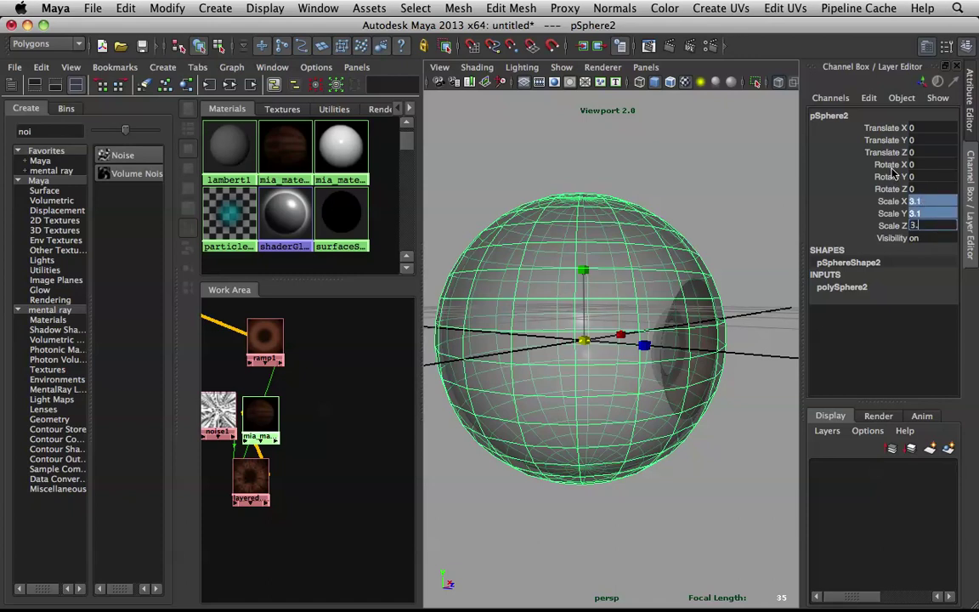
{"action": "key", "text": "Return"}
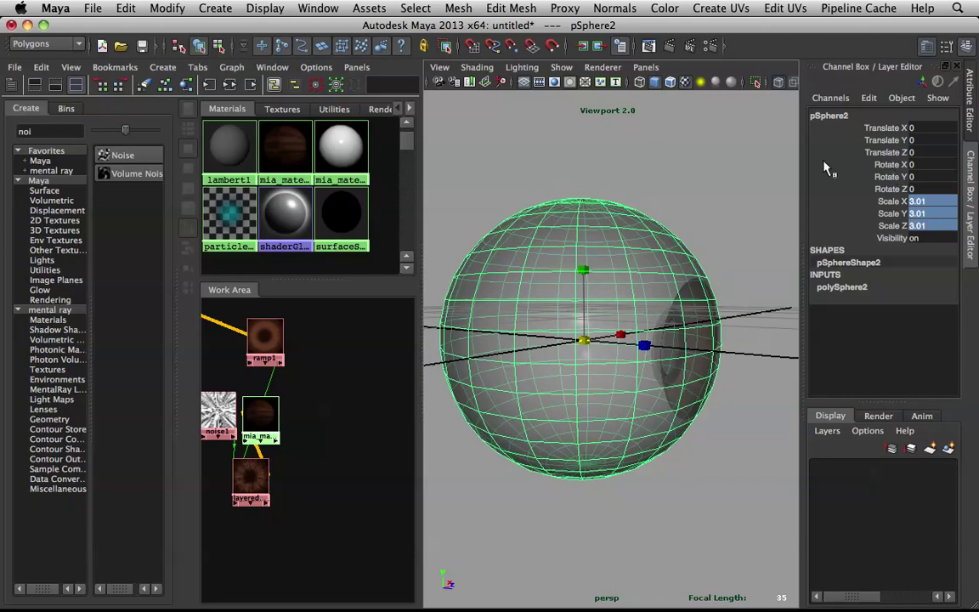
{"action": "left_click_drag", "start_coordinate": [677, 256], "coordinate": [640, 261], "text": "alt"}
{"action": "key", "text": "q"}
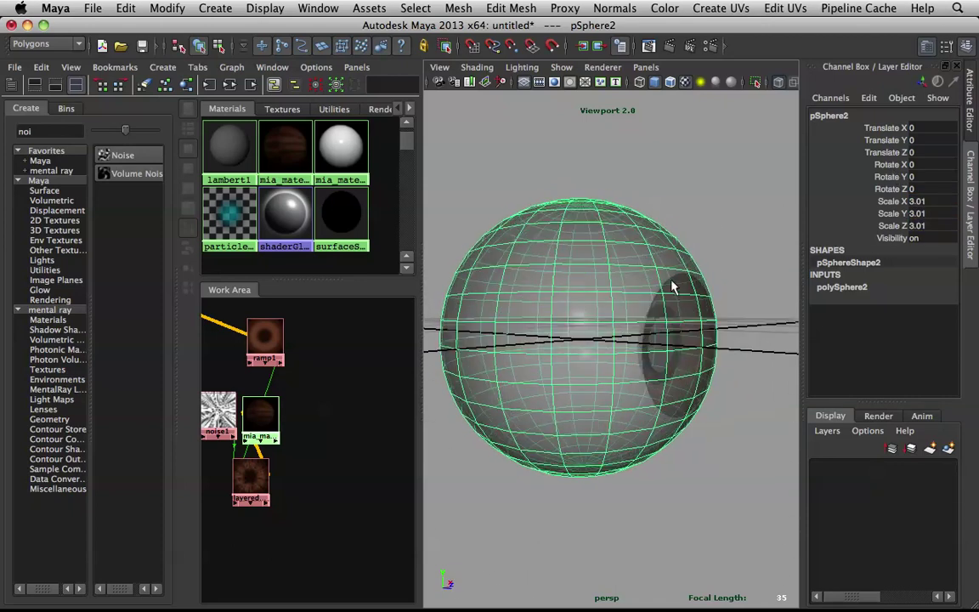
Step: Rotate the outer sphere 90 degrees in X so its pole sits in front of the pupil
{"action": "left_click", "coordinate": [930, 165]}
{"action": "key", "text": "Return"}
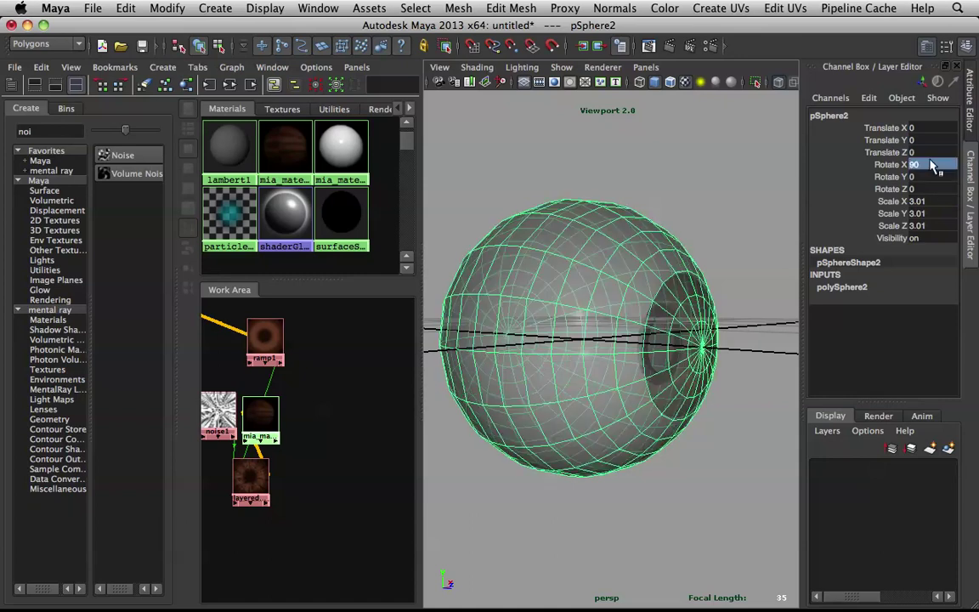
{"action": "left_click_drag", "start_coordinate": [618, 266], "coordinate": [481, 281], "text": "alt"}
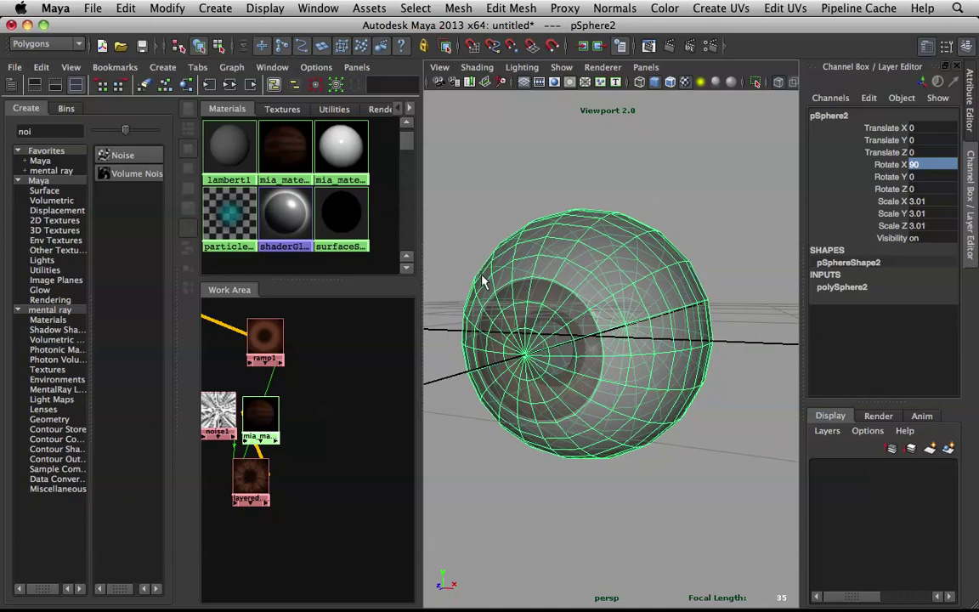
Step: Assign a new mia_material_x_passes material to the outer sphere
{"action": "left_click", "coordinate": [527, 323]}
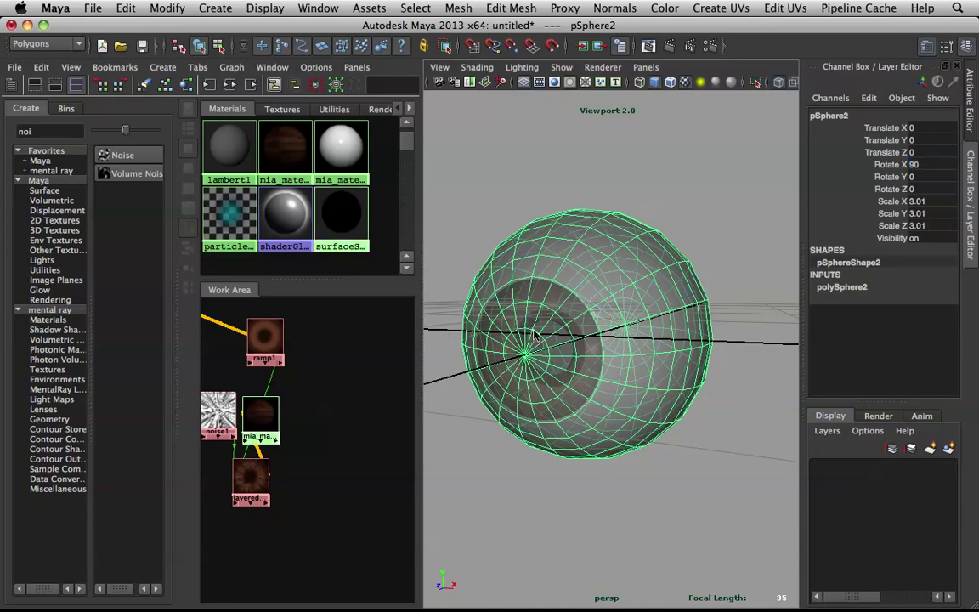
{"action": "right_click", "coordinate": [534, 335], "text": "shift"}
{"action": "right_click", "coordinate": [533, 333]}
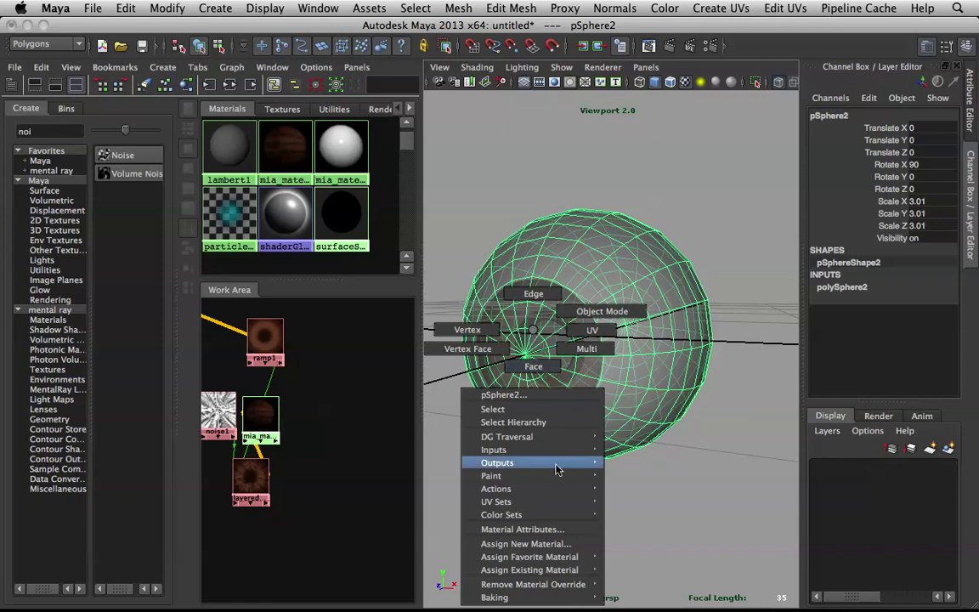
{"action": "mouse_move", "coordinate": [571, 559]}
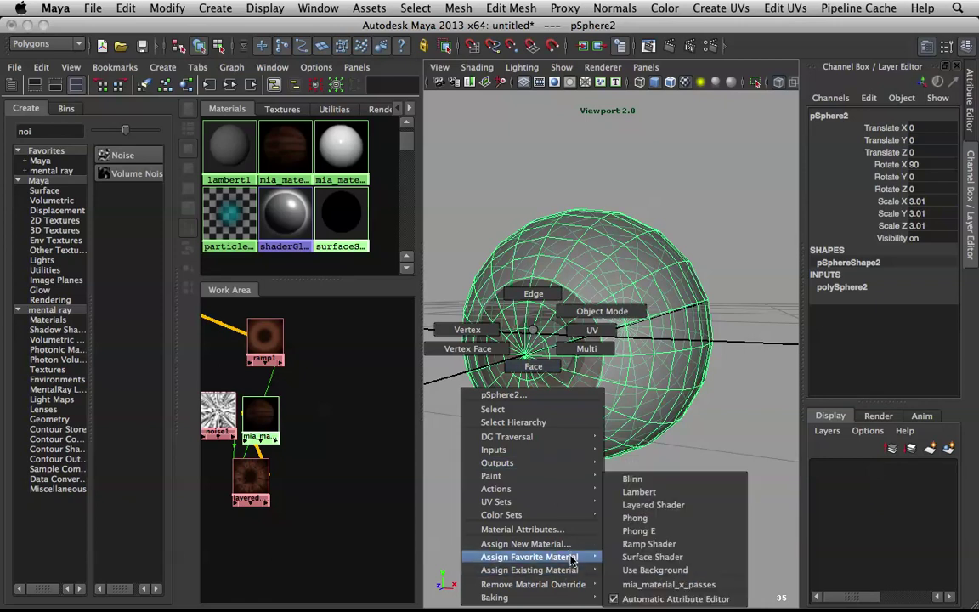
{"action": "left_click", "coordinate": [675, 585]}
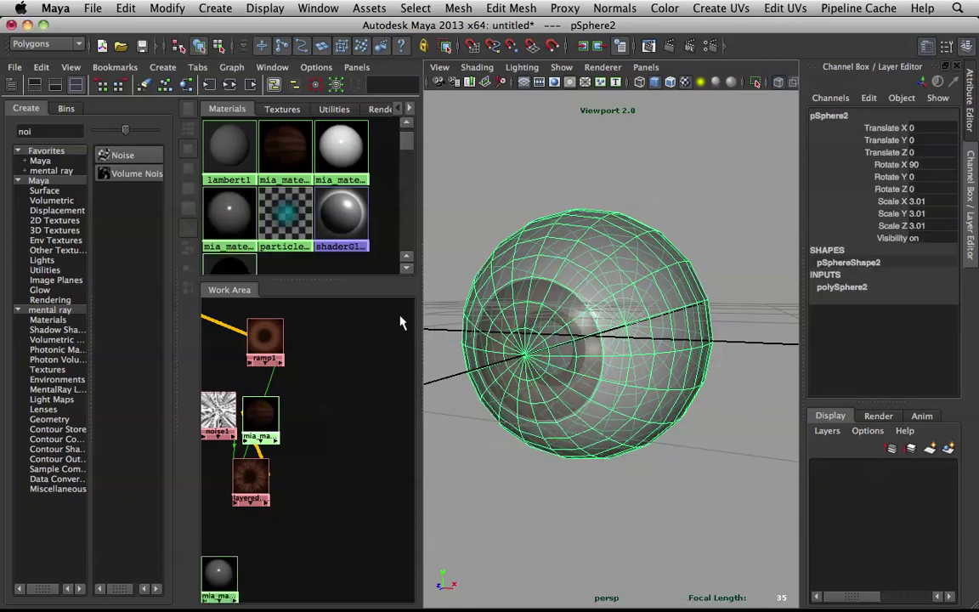
Step: Set the refraction transparency of the outer sphere's mia_material_x_passes3 material to 1
{"action": "key", "text": "ctrl+a"}
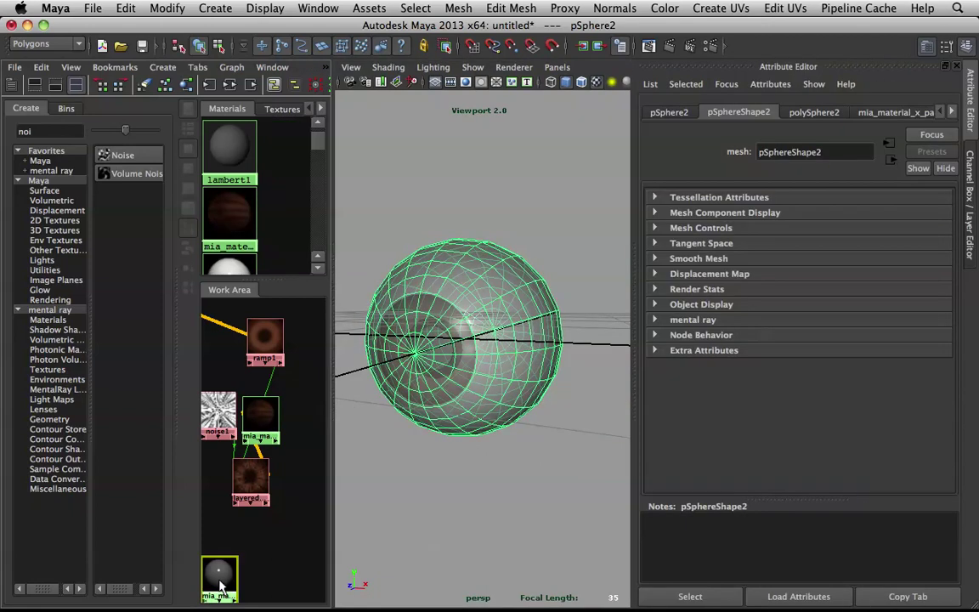
{"action": "left_click", "coordinate": [220, 584]}
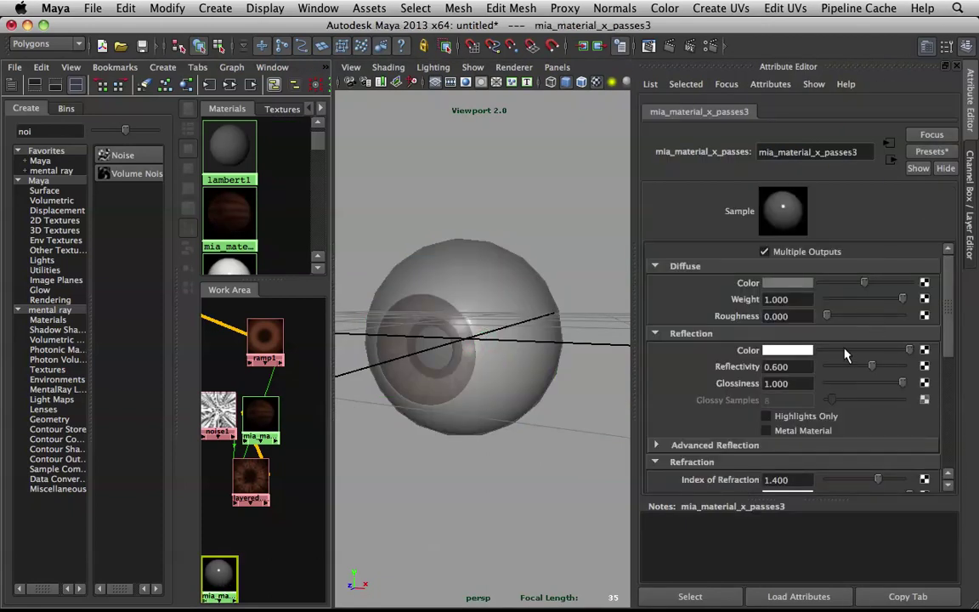
{"action": "scroll", "coordinate": [845, 356], "scroll_direction": "down", "scroll_amount": 5}
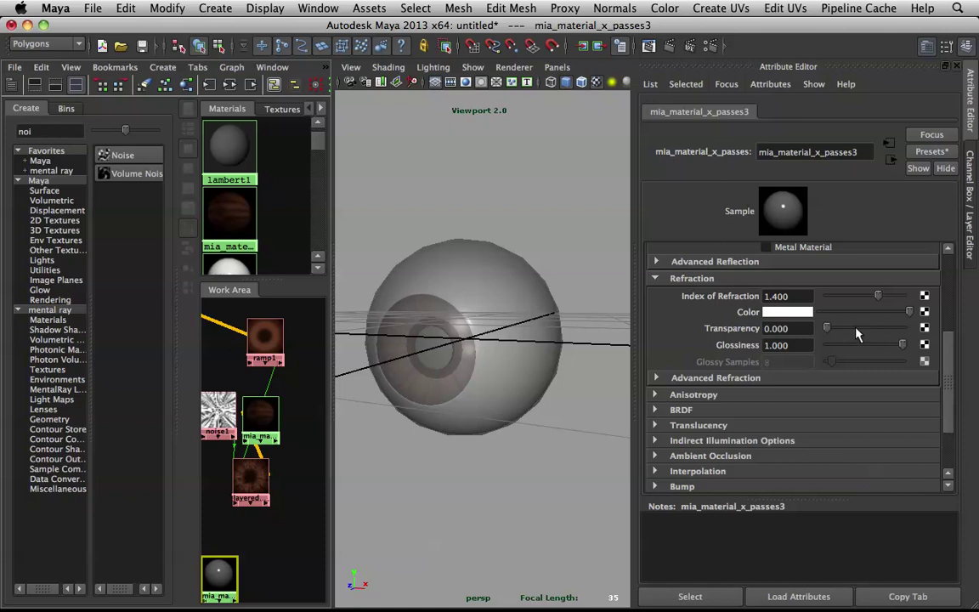
{"action": "left_click_drag", "start_coordinate": [858, 328], "coordinate": [977, 334]}
{"action": "left_click_drag", "start_coordinate": [546, 273], "coordinate": [557, 253], "text": "alt"}
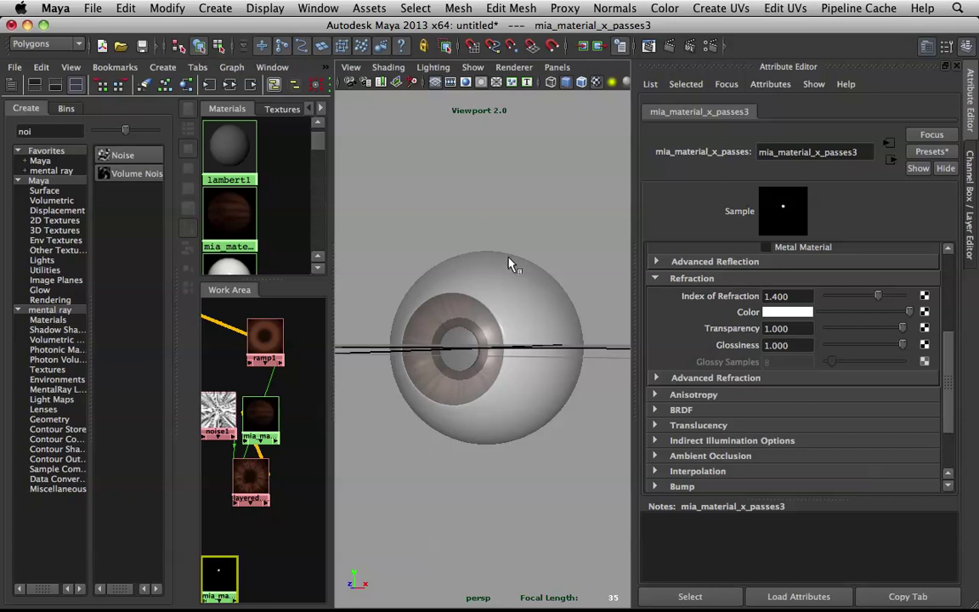
{"action": "scroll", "coordinate": [734, 331], "scroll_direction": "up", "scroll_amount": 1}
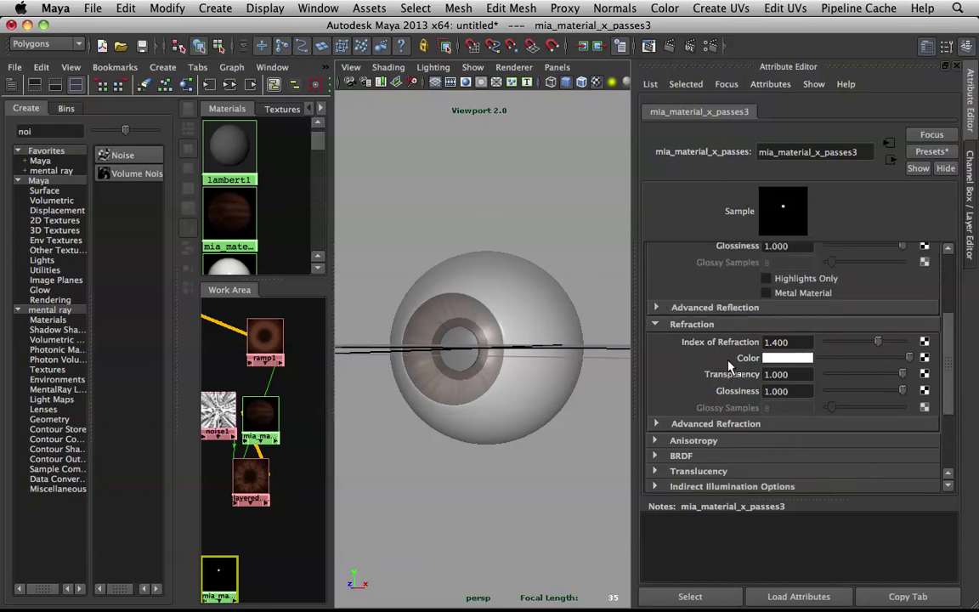
{"action": "scroll", "coordinate": [655, 299], "scroll_direction": "up", "scroll_amount": 1}
Step: Test-render the eye from an enlarged perspective view with X-ray shading off and the resolution gate shown
{"action": "key", "text": "space"}
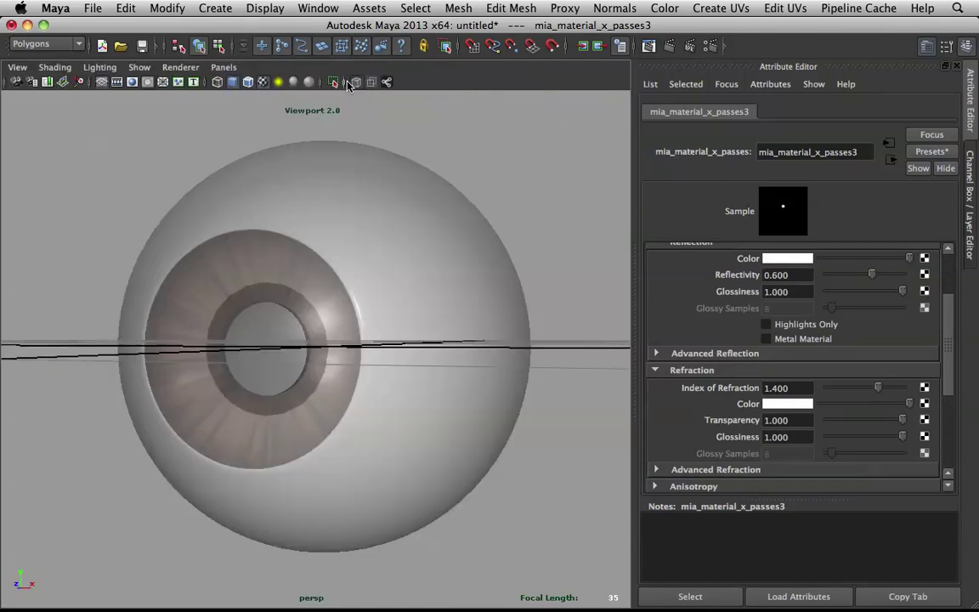
{"action": "left_click", "coordinate": [355, 82]}
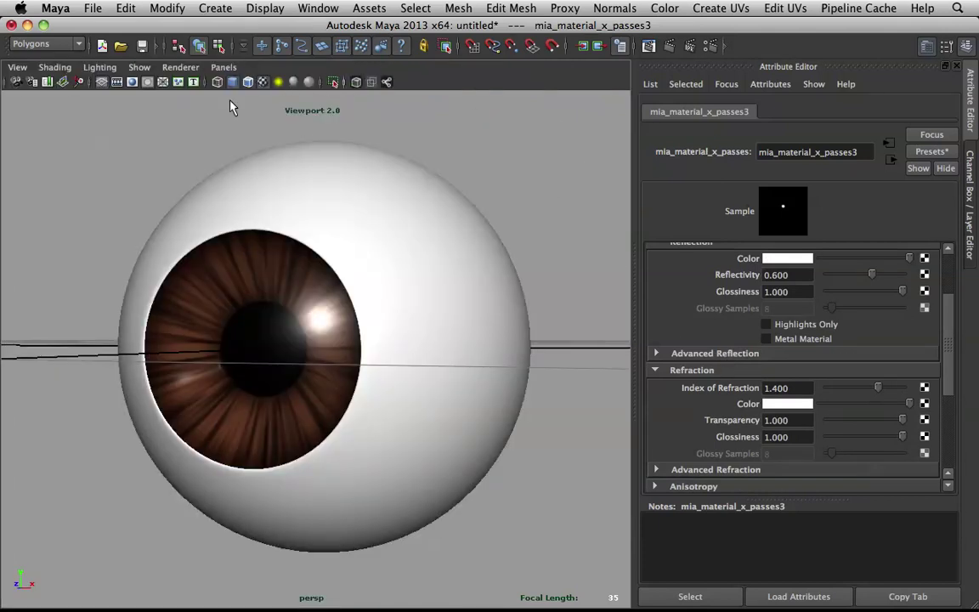
{"action": "left_click", "coordinate": [129, 83]}
{"action": "left_click_drag", "start_coordinate": [483, 252], "coordinate": [506, 243], "text": "alt"}
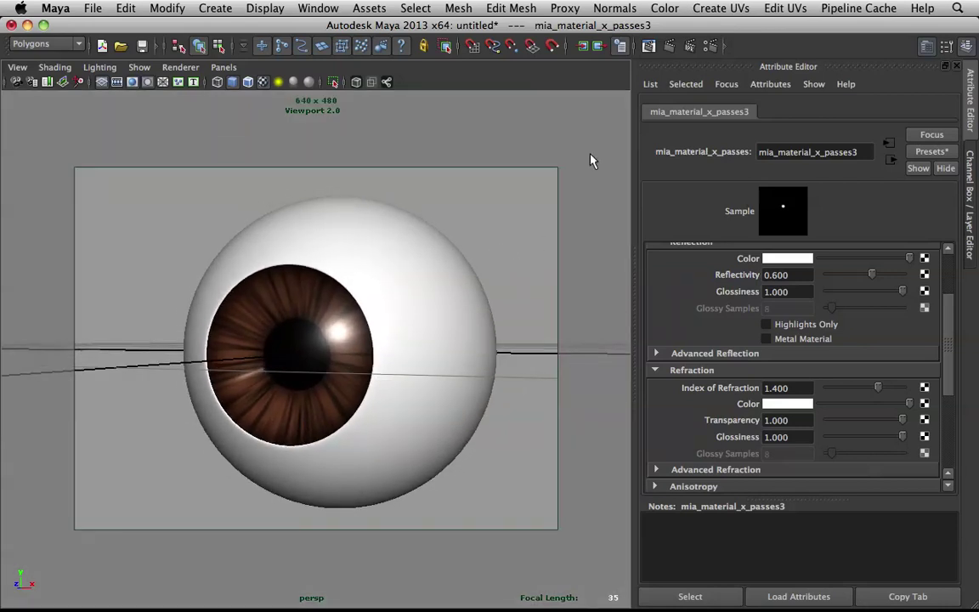
{"action": "left_click", "coordinate": [668, 52]}
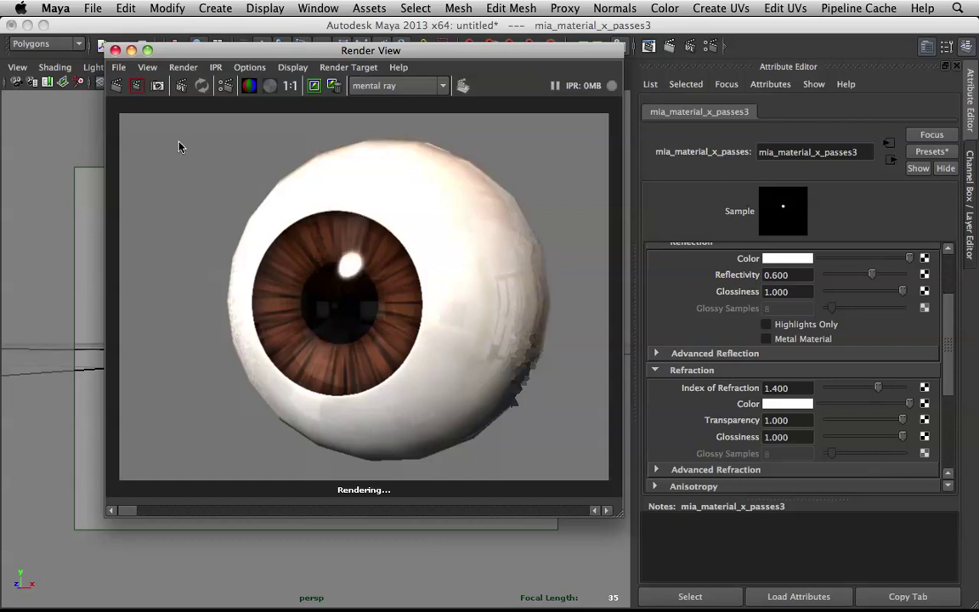
{"action": "left_click", "coordinate": [116, 50]}
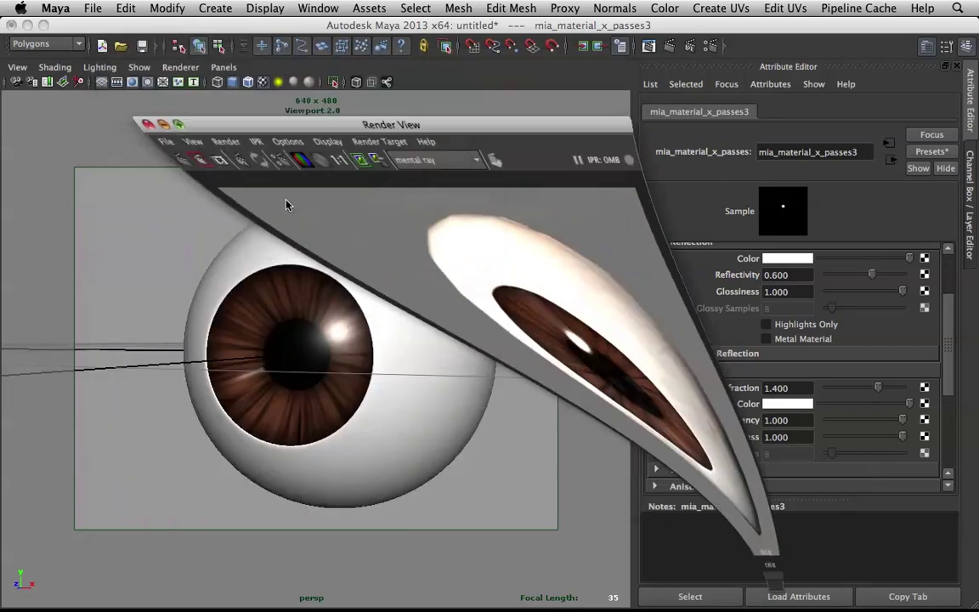
Step: Display all the eye's meshes with smooth preview and render the perspective view again with nothing selected
{"action": "left_click", "coordinate": [379, 350]}
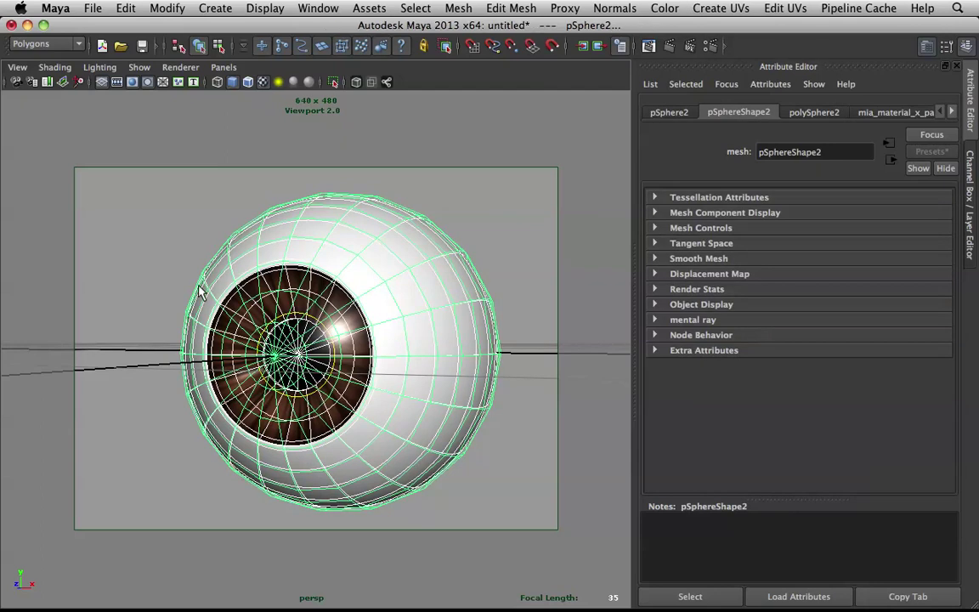
{"action": "left_click", "coordinate": [171, 241]}
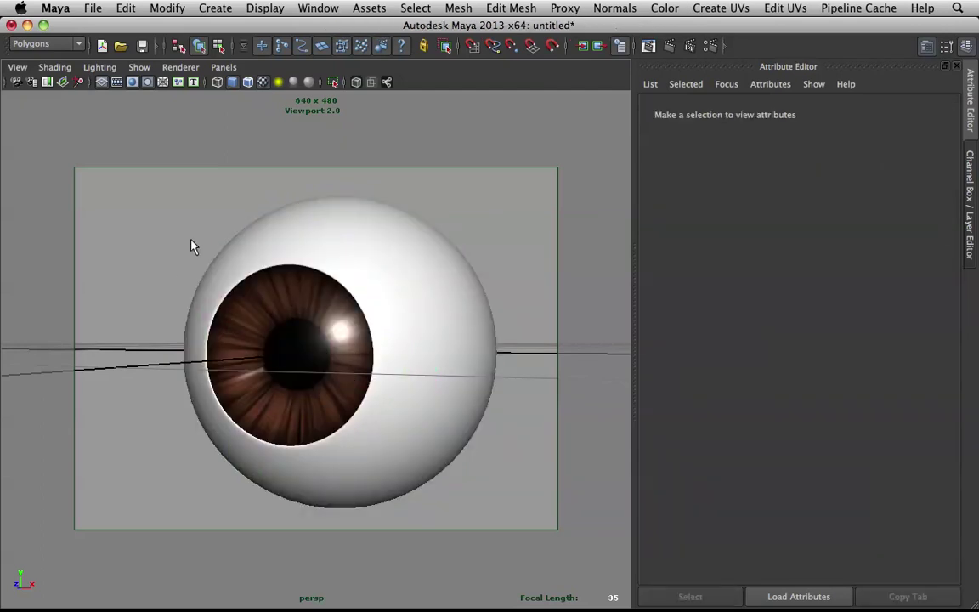
{"action": "left_click", "coordinate": [671, 51]}
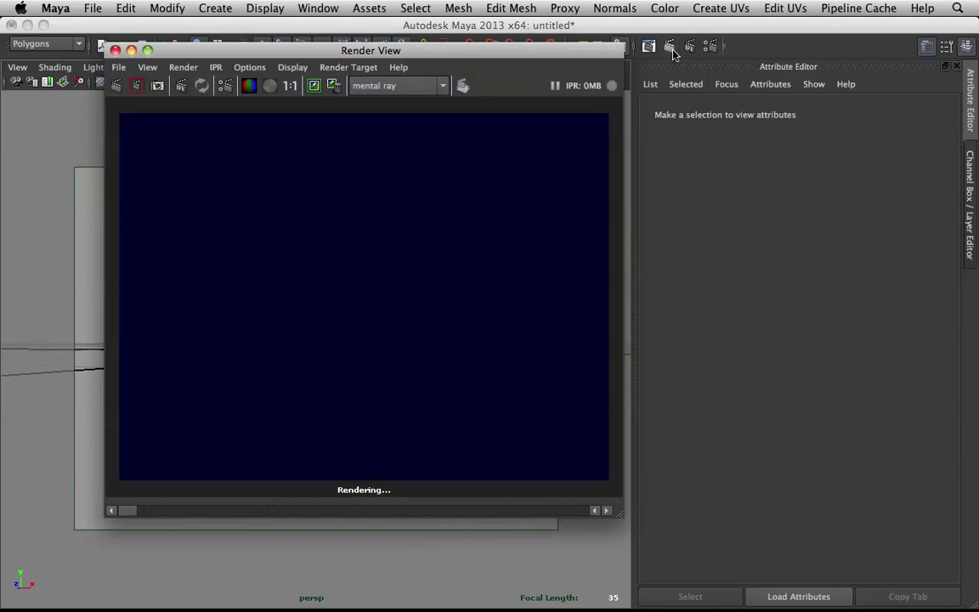
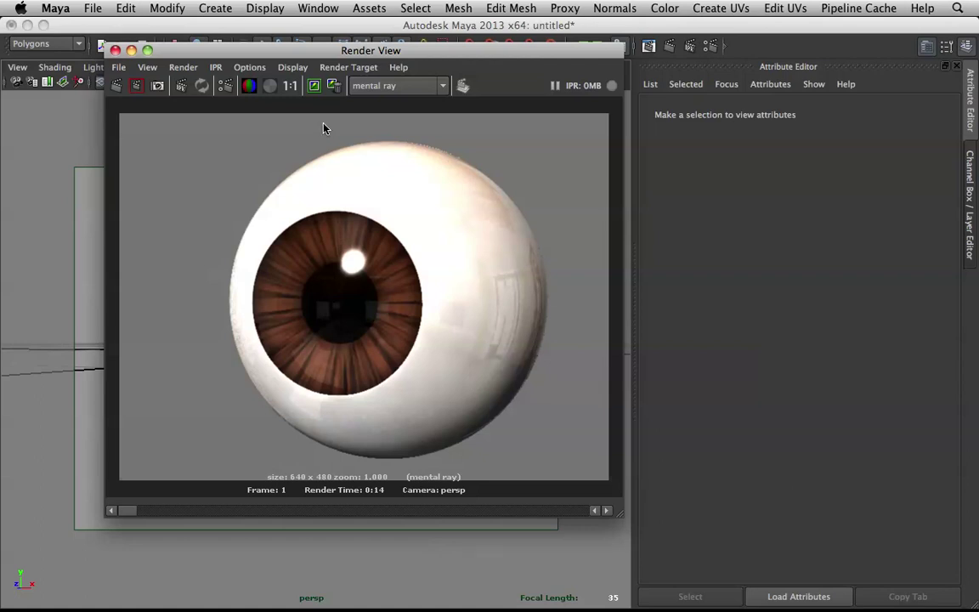
{"action": "left_click", "coordinate": [132, 51]}
Step: Bring back the Hypershade beside the viewport and review the iris and highlights in the last render
{"action": "left_click", "coordinate": [336, 323]}
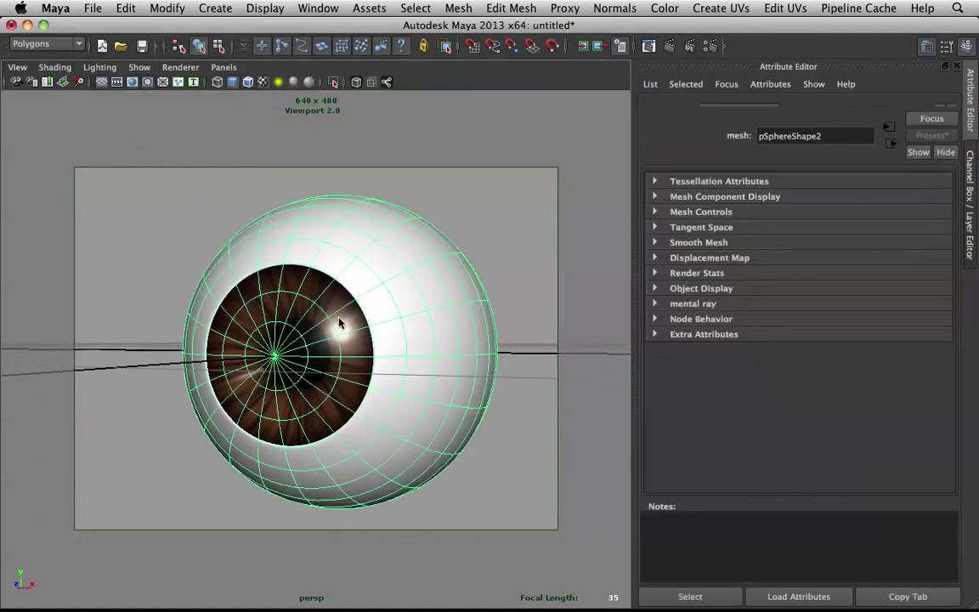
{"action": "left_click", "coordinate": [446, 338]}
{"action": "key", "text": "space"}
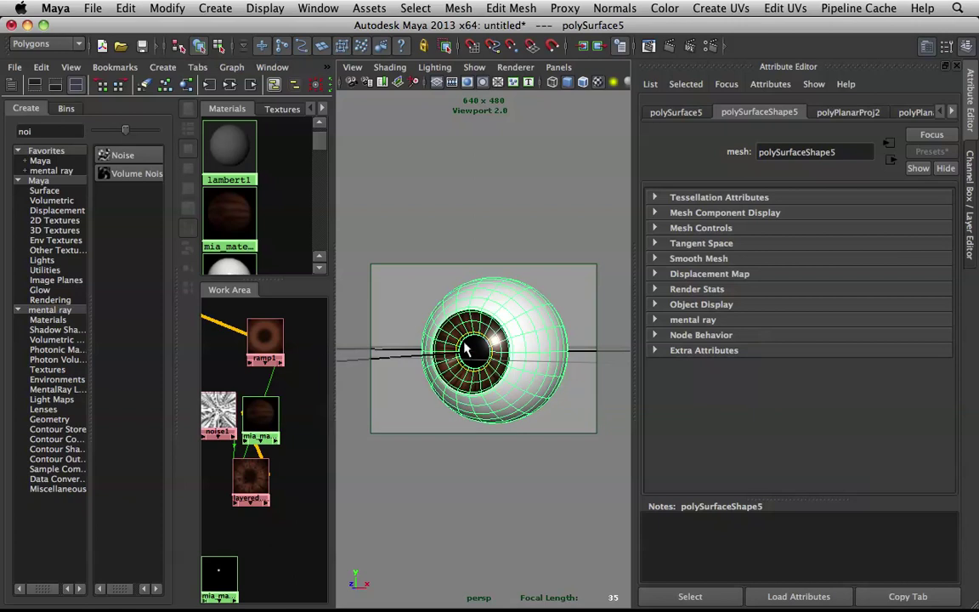
{"action": "mouse_move", "coordinate": [418, 609]}
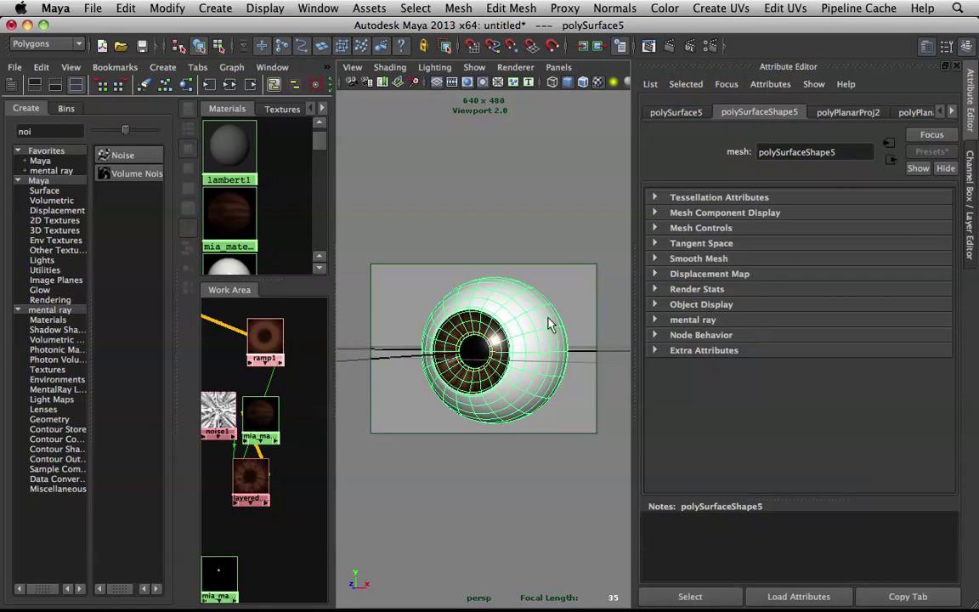
{"action": "left_click", "coordinate": [583, 45]}
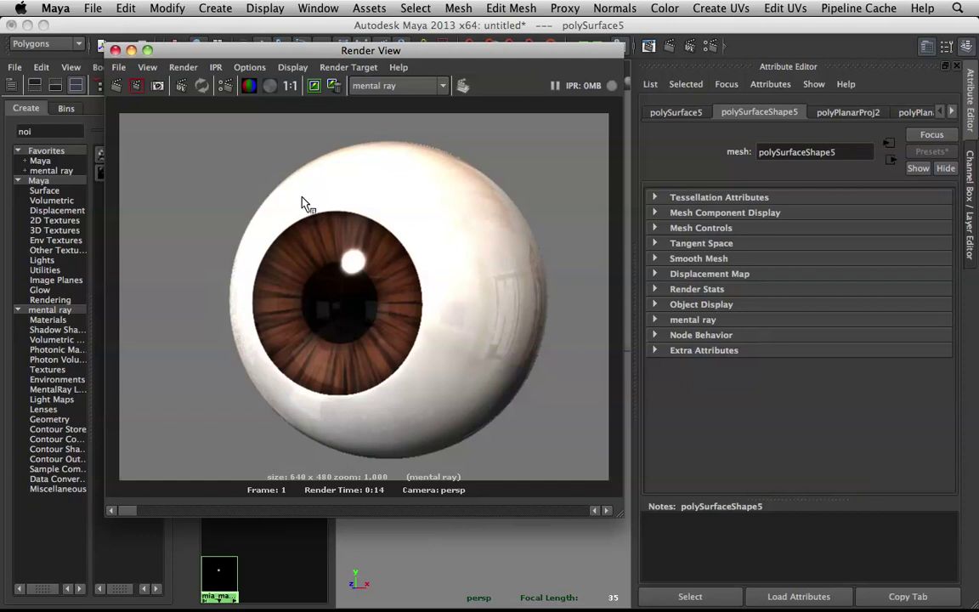
{"action": "left_click", "coordinate": [130, 52]}
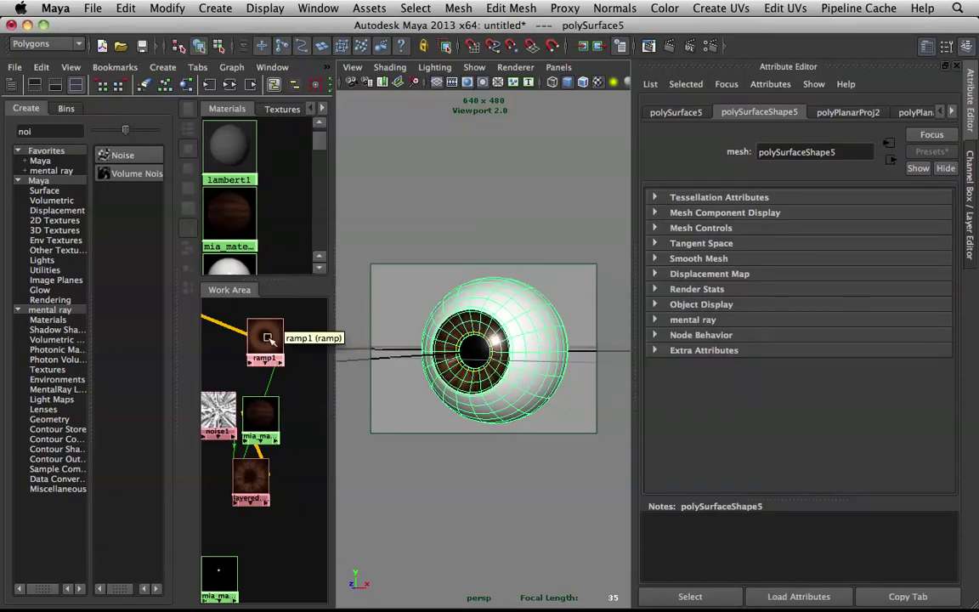
Step: Create a new Layered Texture node and make its layer color black
{"action": "middle_click_drag", "start_coordinate": [268, 339], "coordinate": [270, 408]}
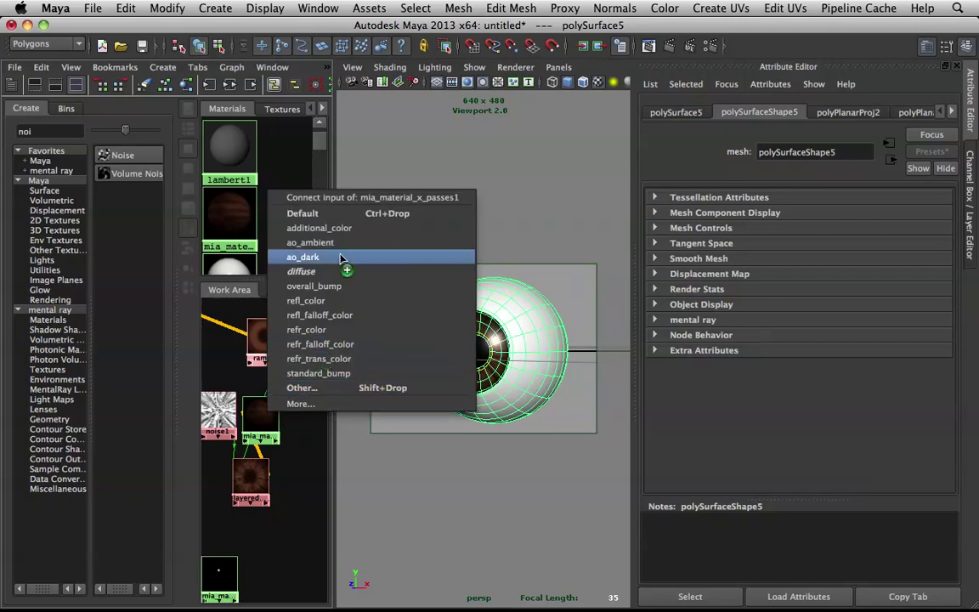
{"action": "left_click", "coordinate": [330, 330]}
{"action": "left_click", "coordinate": [49, 130]}
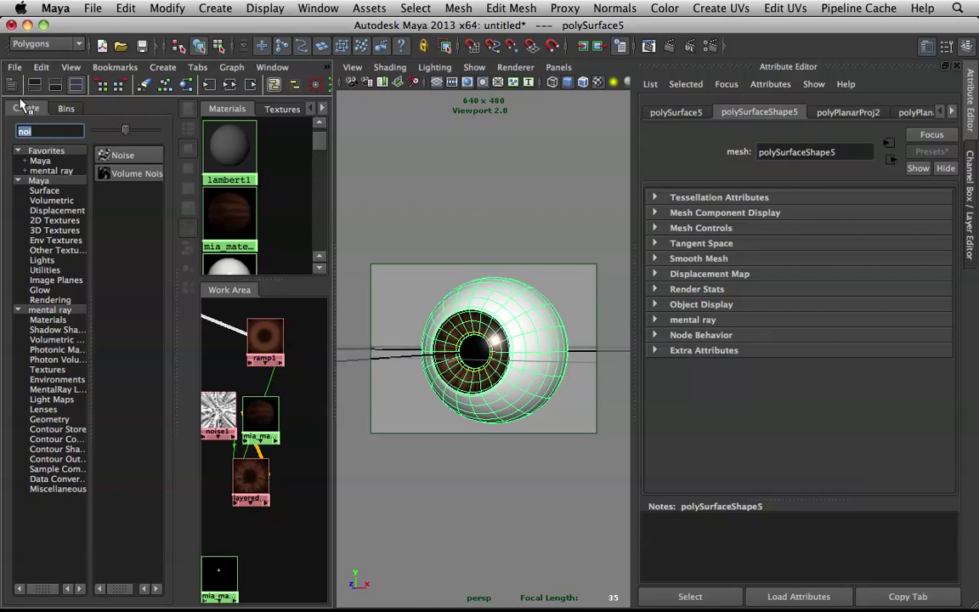
{"action": "type", "text": "lay"}
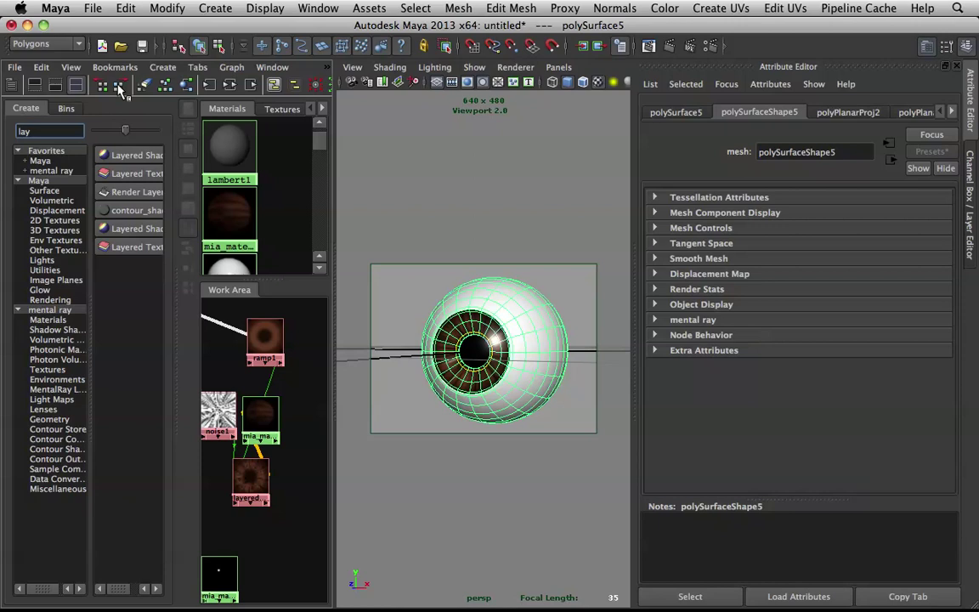
{"action": "left_click", "coordinate": [132, 174]}
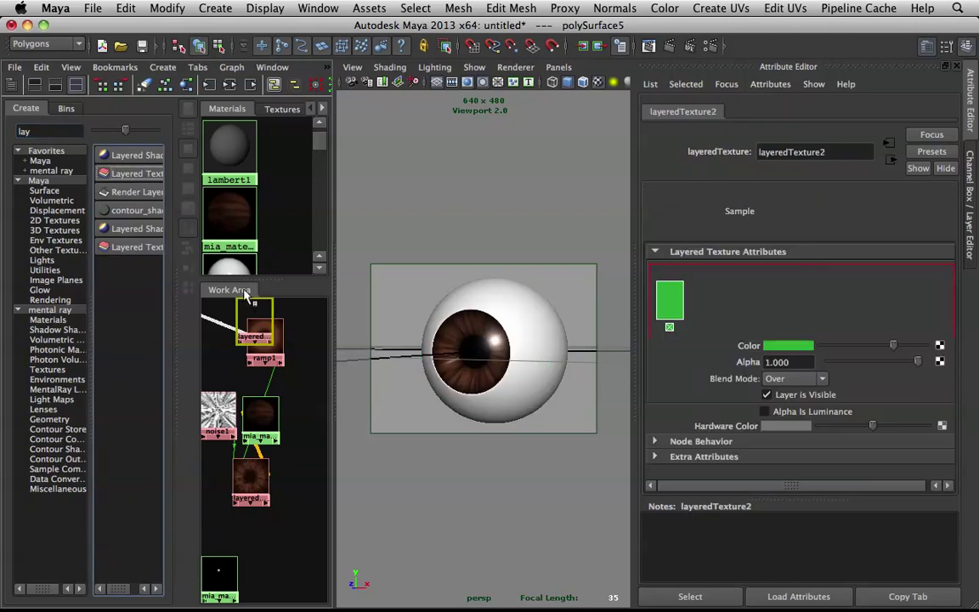
{"action": "left_click", "coordinate": [658, 314]}
{"action": "left_click", "coordinate": [668, 327]}
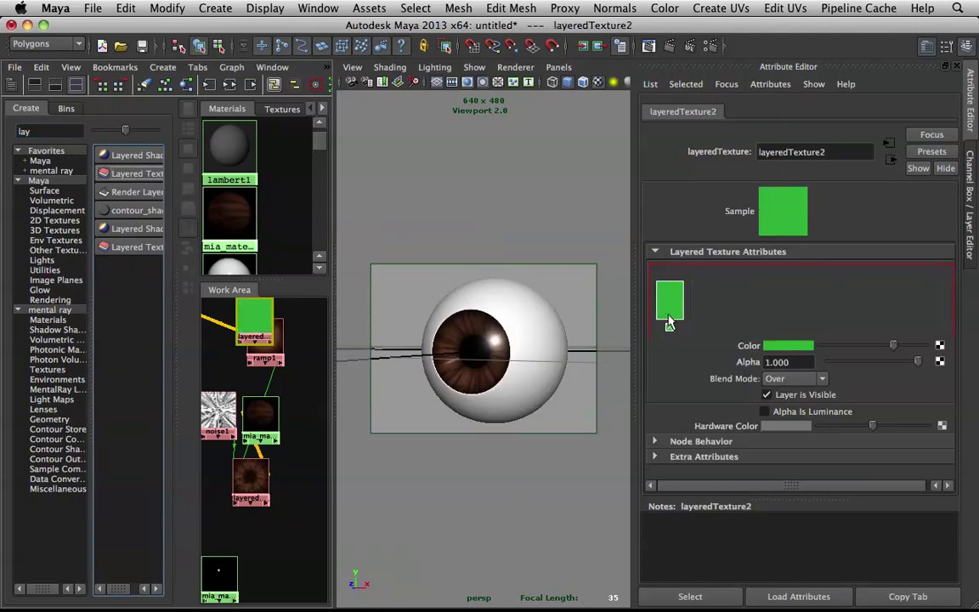
{"action": "left_click_drag", "start_coordinate": [892, 345], "coordinate": [749, 344]}
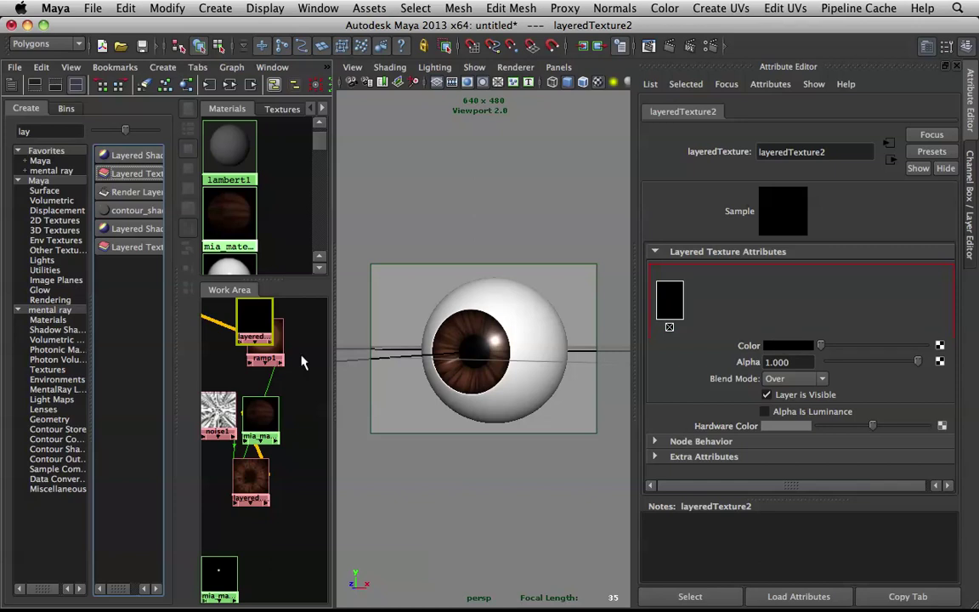
Step: Connect ramp1 to the new layered texture as a second layer and place the node clear of the ramp
{"action": "middle_click_drag", "start_coordinate": [266, 357], "coordinate": [259, 331]}
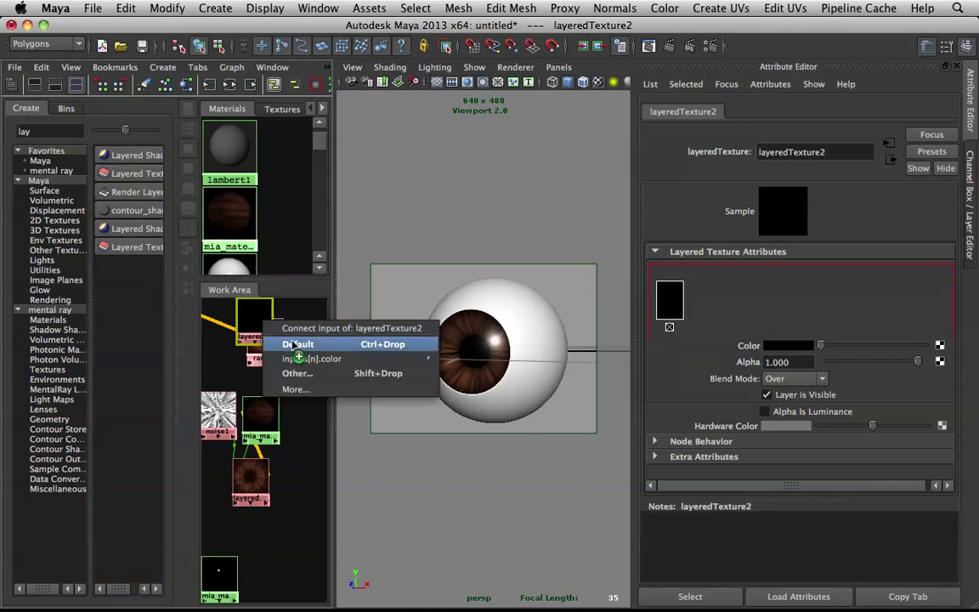
{"action": "left_click", "coordinate": [270, 340]}
{"action": "left_click_drag", "start_coordinate": [259, 330], "coordinate": [310, 401]}
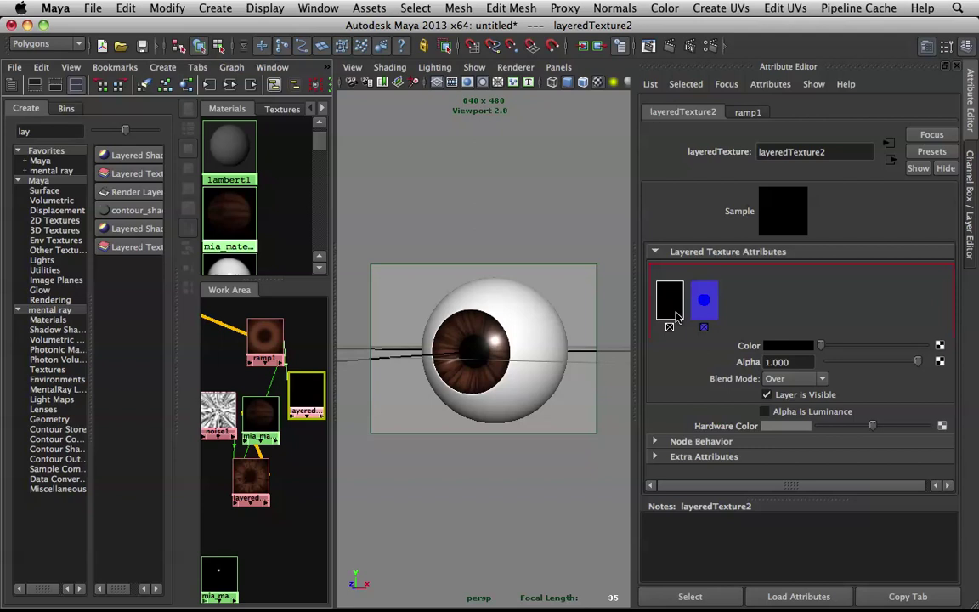
Step: Set the alpha of the layered texture's black layer to 0.3
{"action": "left_click_drag", "start_coordinate": [808, 362], "coordinate": [686, 342]}
{"action": "type", "text": "0.3"}
{"action": "key", "text": "Return"}
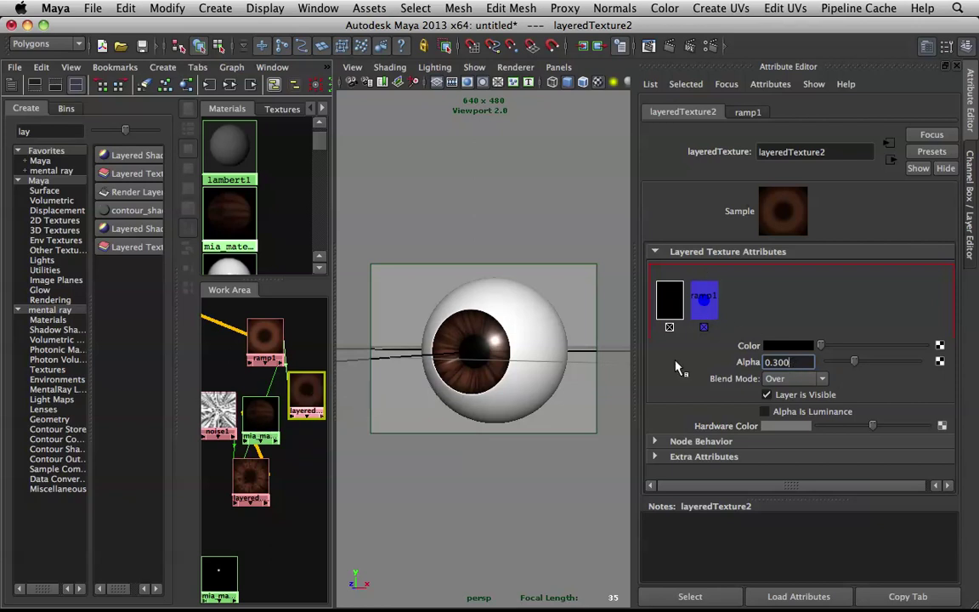
{"action": "left_click_drag", "start_coordinate": [799, 363], "coordinate": [752, 362]}
{"action": "type", "text": "0.3"}
{"action": "key", "text": "Return"}
Step: Darken the new layered texture by setting its black layer's alpha to 0.7
{"action": "left_click_drag", "start_coordinate": [866, 365], "coordinate": [895, 365]}
{"action": "double_click", "coordinate": [794, 361]}
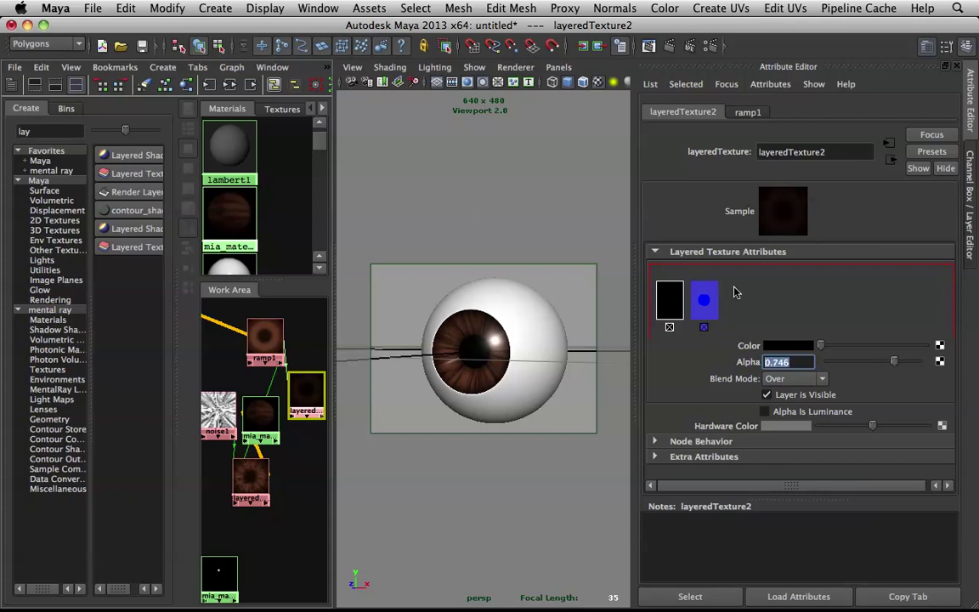
{"action": "key", "text": "BackSpace"}
{"action": "type", "text": ".7"}
{"action": "key", "text": "Return"}
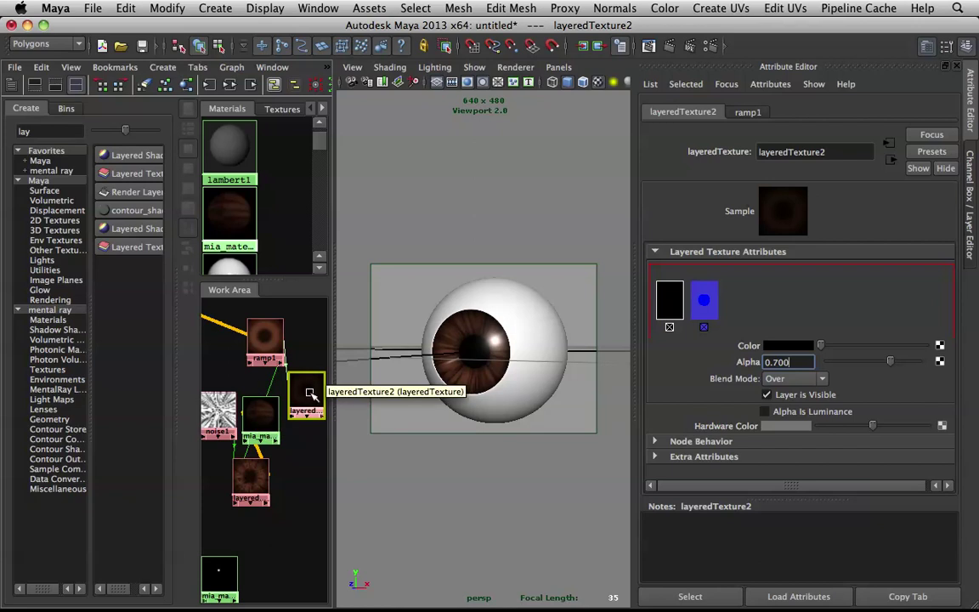
Step: Connect layeredTexture2 to the additional_color of the iris material mia_material_x_passes1 and render the eye to check it
{"action": "middle_click_drag", "start_coordinate": [310, 392], "coordinate": [266, 415]}
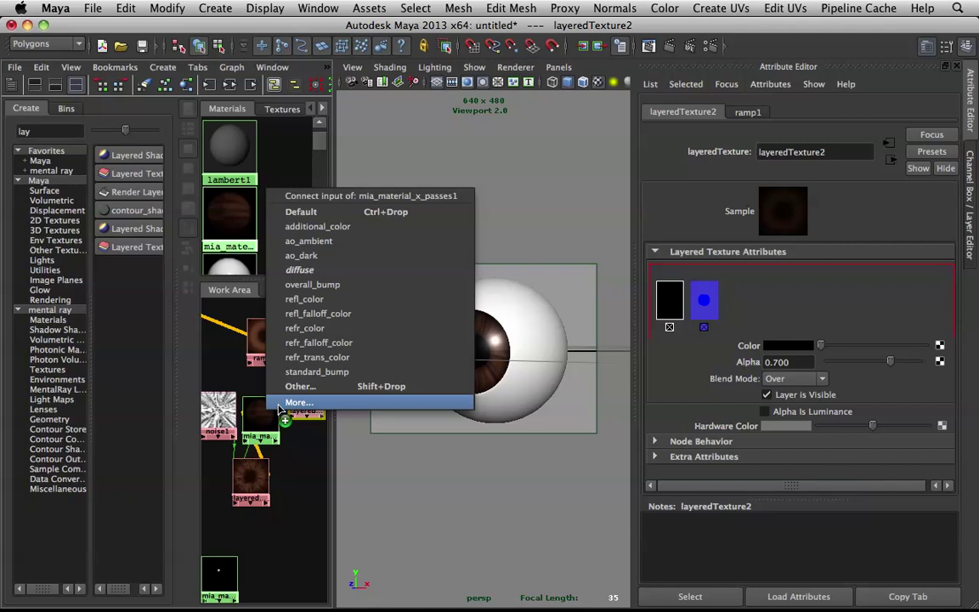
{"action": "left_click", "coordinate": [345, 226]}
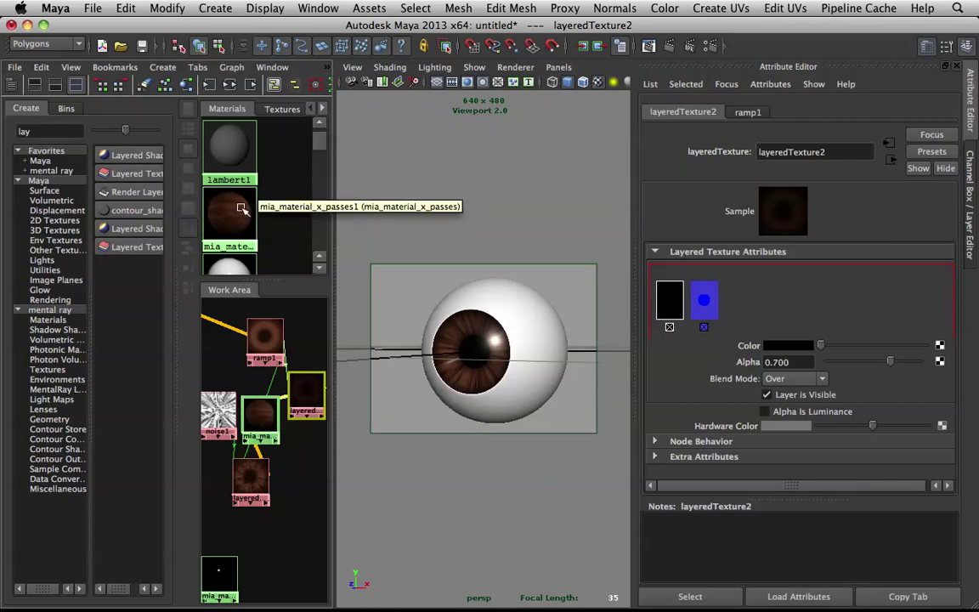
{"action": "left_click", "coordinate": [669, 46]}
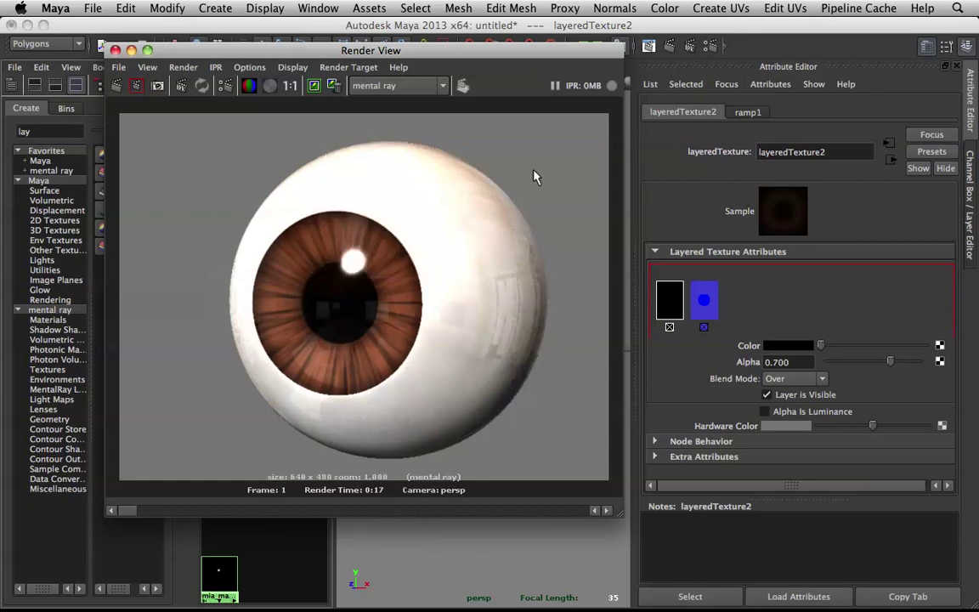
{"action": "left_click", "coordinate": [131, 51]}
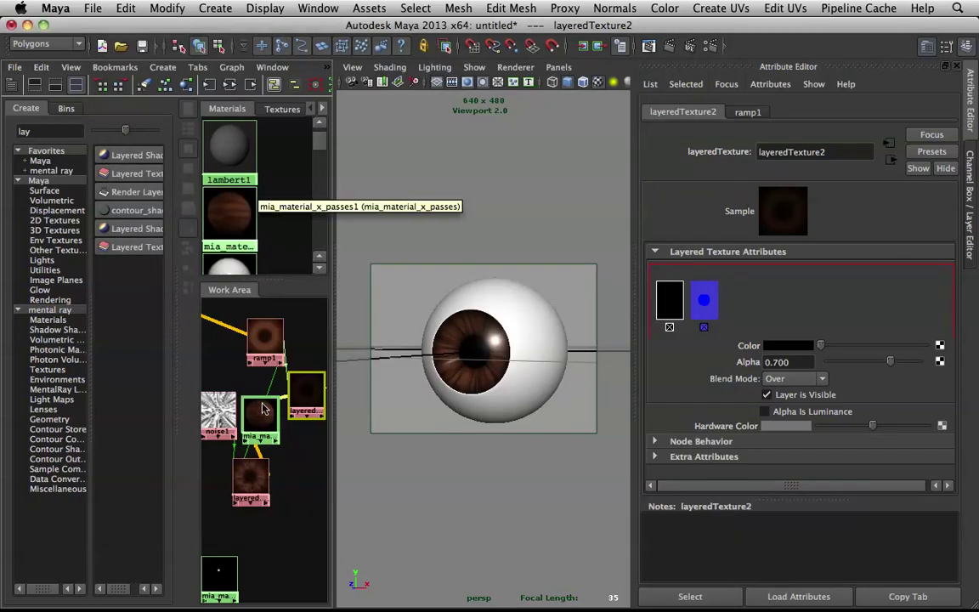
Step: Set the alpha of the noise1 layer in layeredTexture1 to 0.9 and render the eye to check it
{"action": "left_click", "coordinate": [249, 471]}
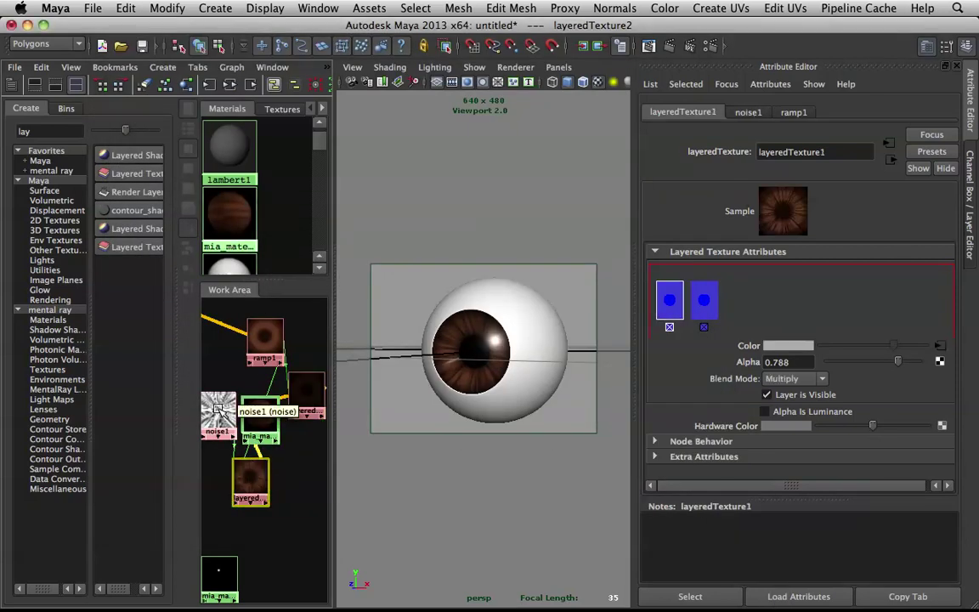
{"action": "left_click", "coordinate": [678, 299]}
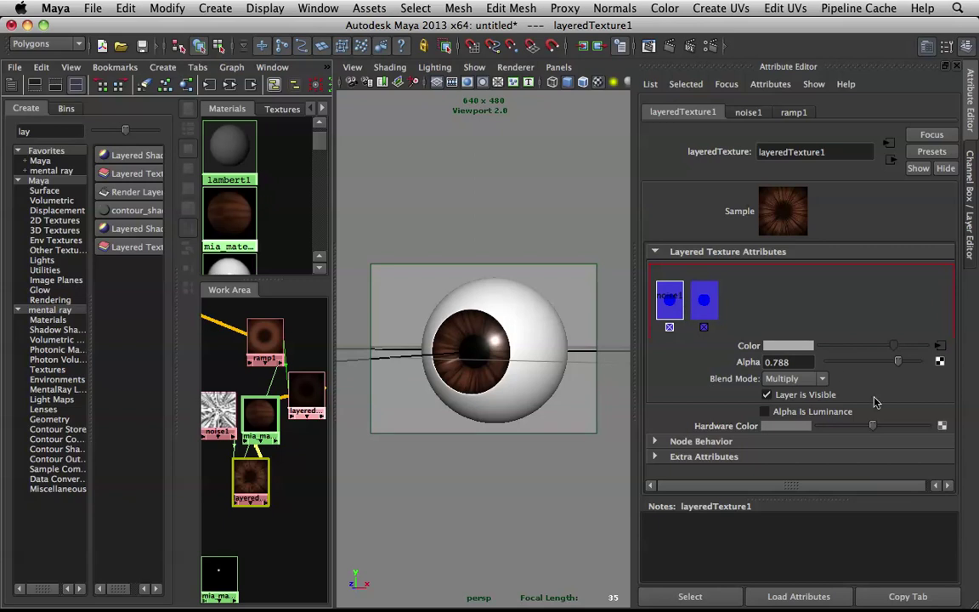
{"action": "left_click_drag", "start_coordinate": [798, 361], "coordinate": [605, 346]}
{"action": "type", "text": "."}
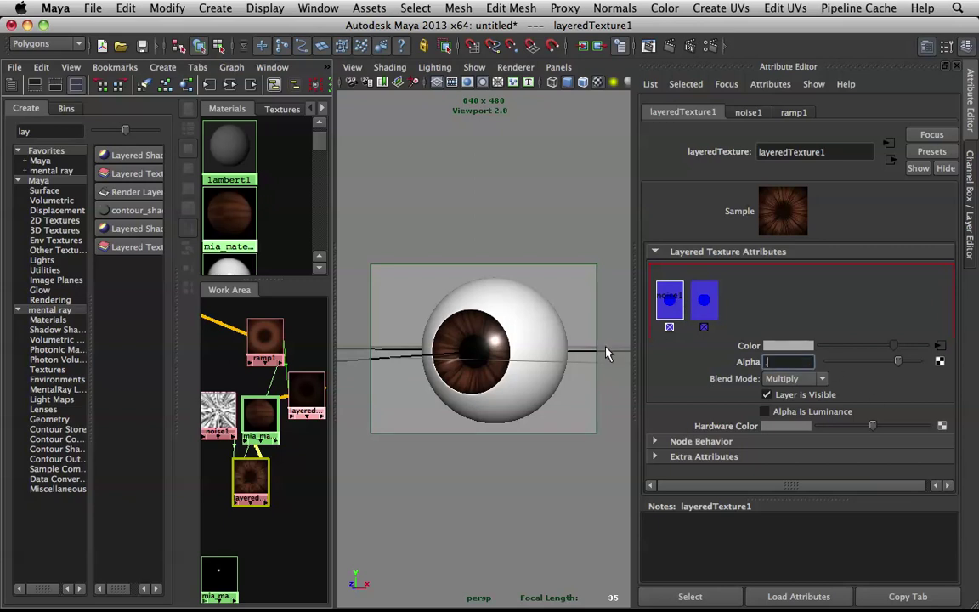
{"action": "type", "text": ".8"}
{"action": "key", "text": "Return"}
{"action": "left_click_drag", "start_coordinate": [805, 364], "coordinate": [669, 319]}
{"action": "type", "text": "."}
{"action": "type", "text": ".9"}
{"action": "key", "text": "Return"}
{"action": "left_click", "coordinate": [670, 48]}
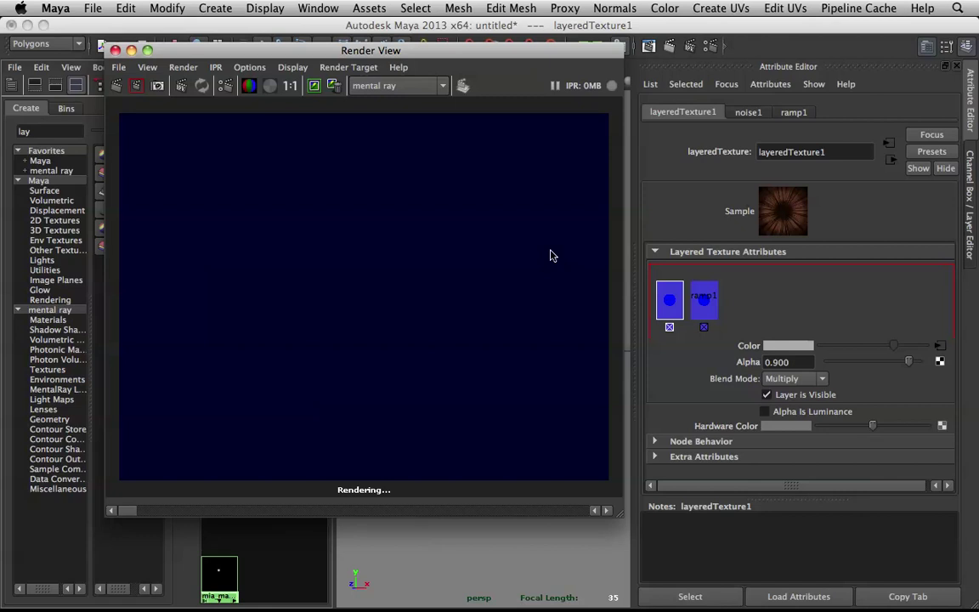
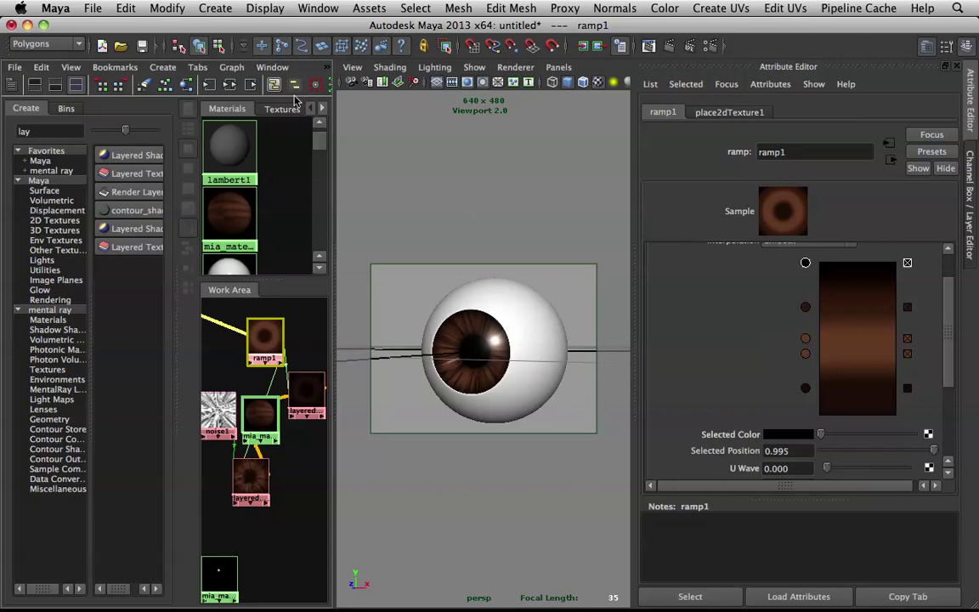
Step: Duplicate the ramp1 texture together with its 2D placement node
{"action": "left_click", "coordinate": [265, 109]}
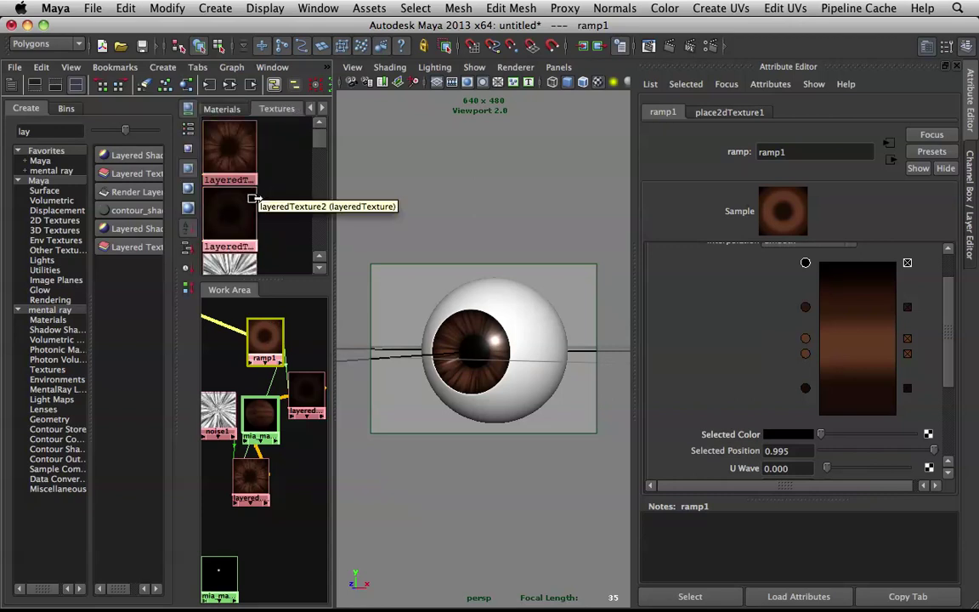
{"action": "scroll", "coordinate": [266, 160], "scroll_direction": "down", "scroll_amount": 1}
{"action": "scroll", "coordinate": [266, 160], "scroll_direction": "down", "scroll_amount": 2}
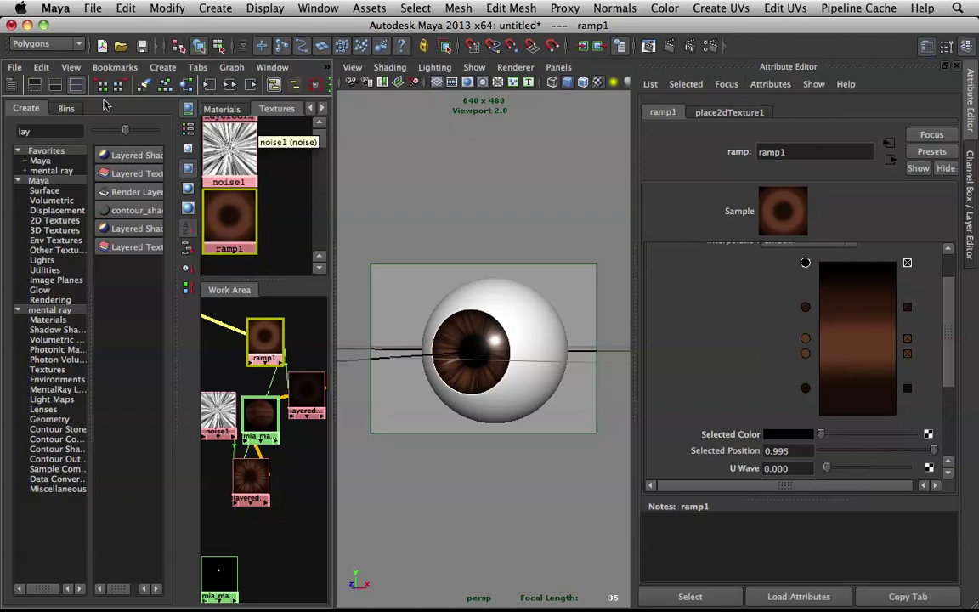
{"action": "left_click", "coordinate": [40, 67]}
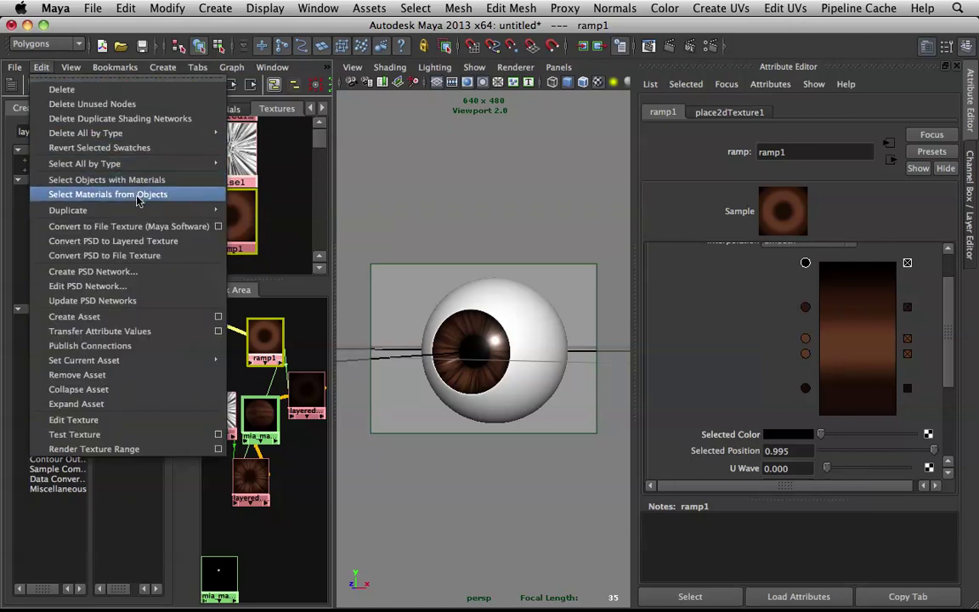
{"action": "mouse_move", "coordinate": [119, 209]}
{"action": "left_click", "coordinate": [330, 211]}
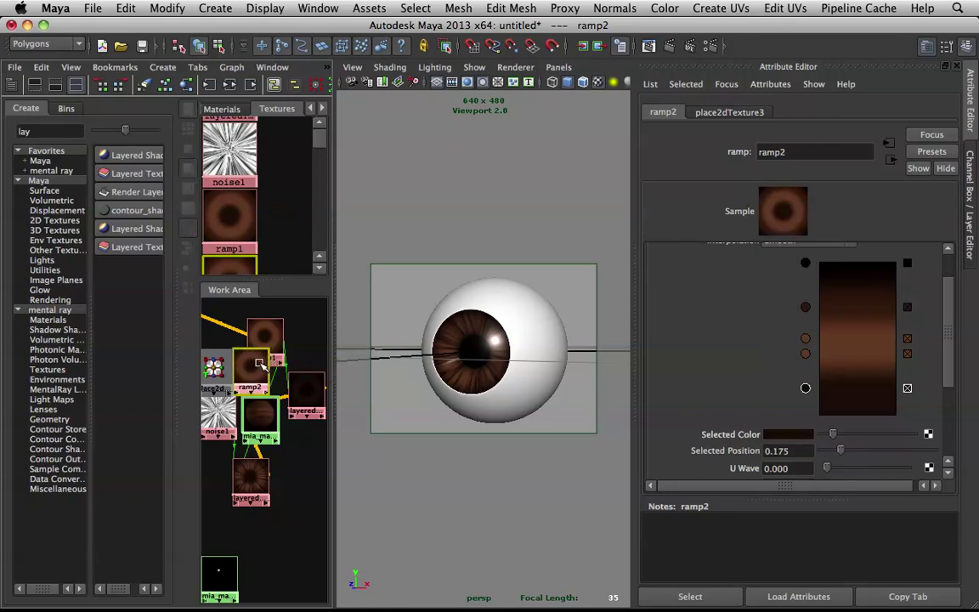
Step: Reduce the duplicated ramp to three color markers, making the one at 0.175 black and the middle one at 0.500 white
{"action": "left_click", "coordinate": [907, 307]}
{"action": "left_click", "coordinate": [906, 354]}
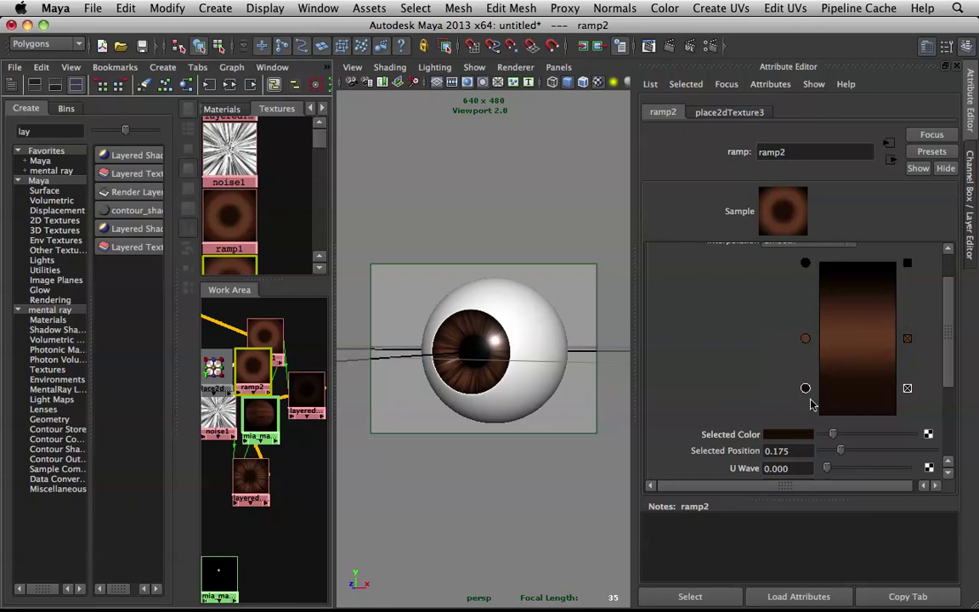
{"action": "left_click_drag", "start_coordinate": [832, 434], "coordinate": [803, 436]}
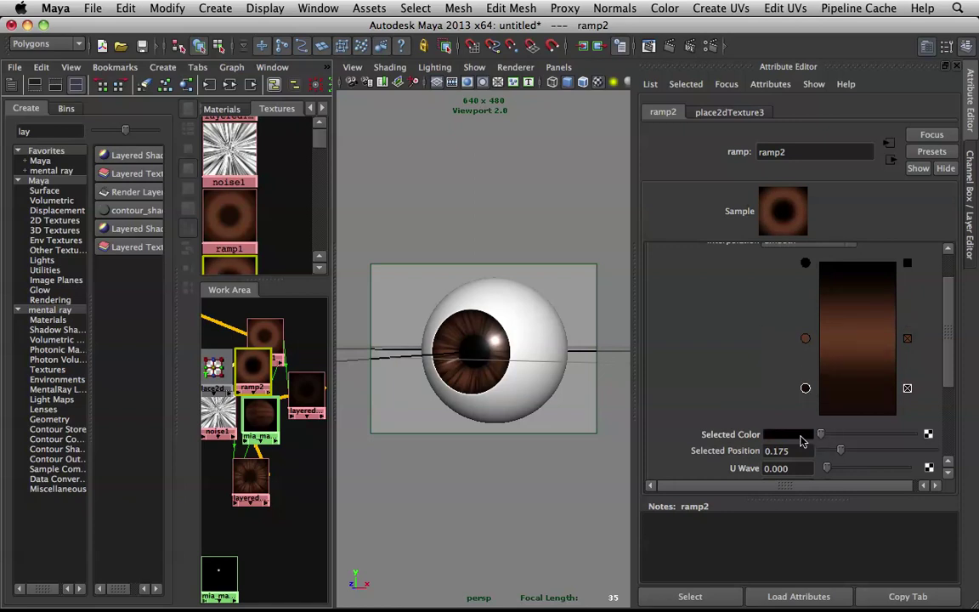
{"action": "left_click", "coordinate": [804, 337]}
{"action": "left_click_drag", "start_coordinate": [831, 434], "coordinate": [974, 441]}
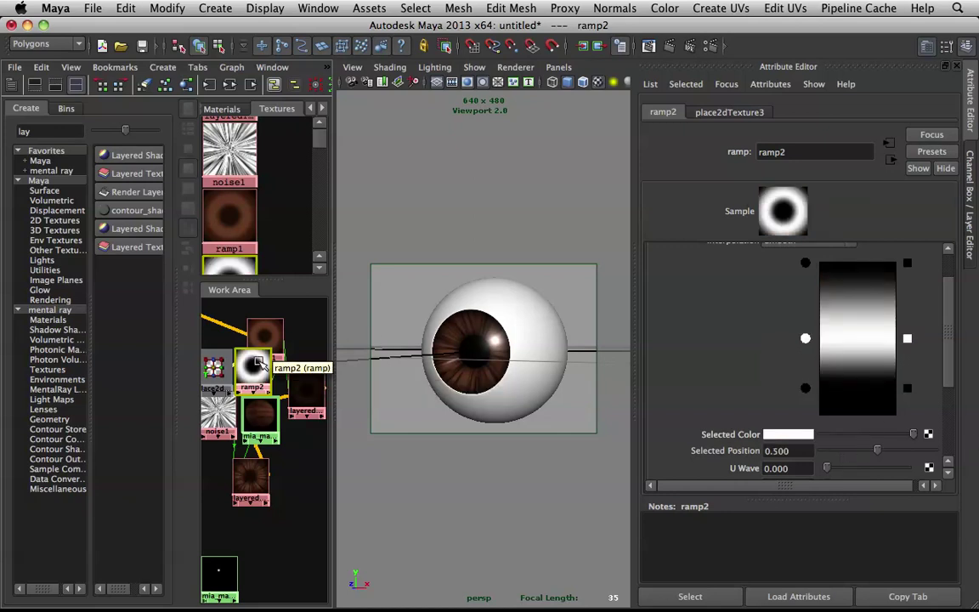
Step: Connect ramp2 to layeredTexture1 and move its layer in front of the noise1 and ramp1 layers
{"action": "middle_click_drag", "start_coordinate": [255, 365], "coordinate": [251, 486]}
{"action": "left_click", "coordinate": [285, 506]}
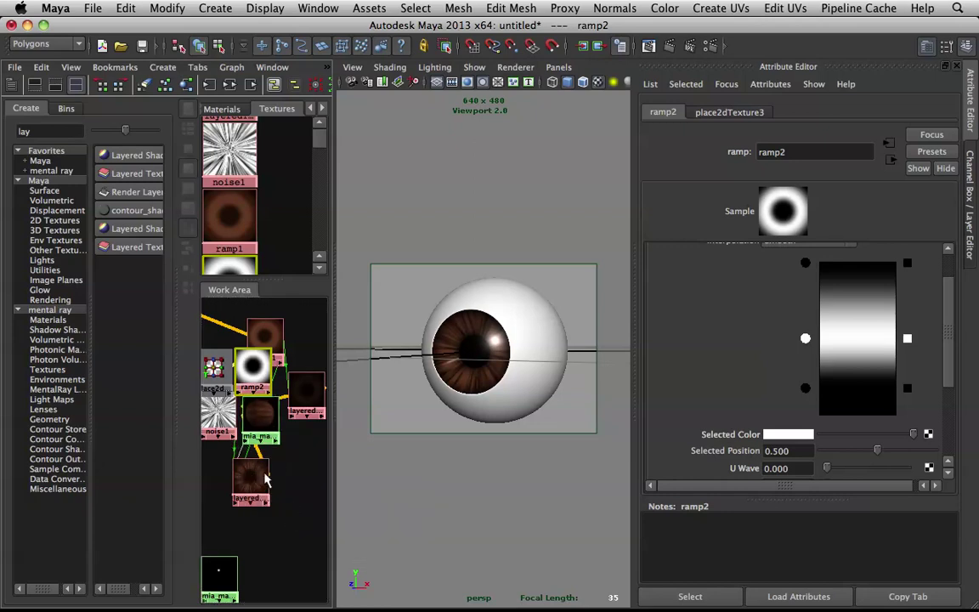
{"action": "left_click", "coordinate": [242, 484]}
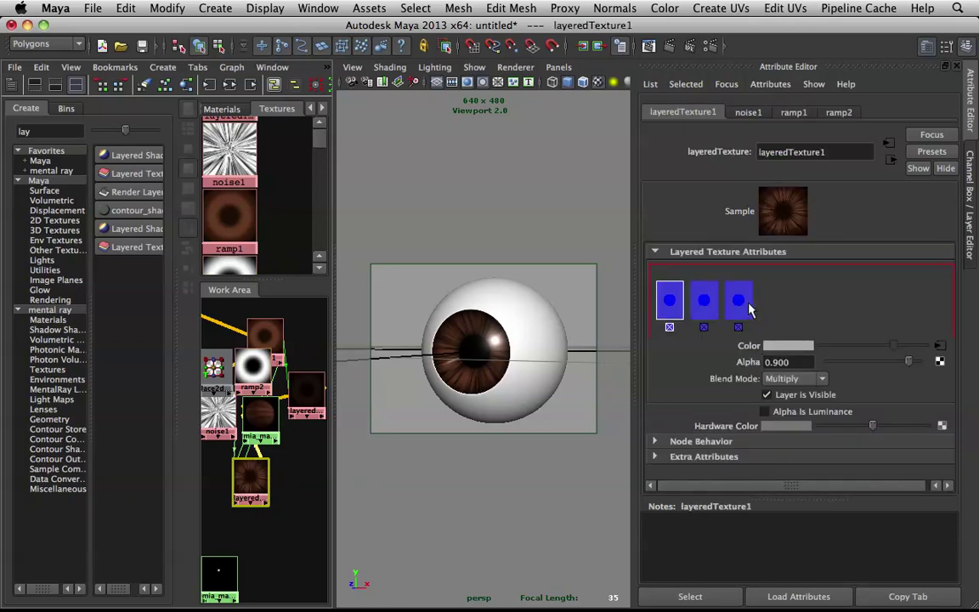
{"action": "left_click", "coordinate": [738, 301]}
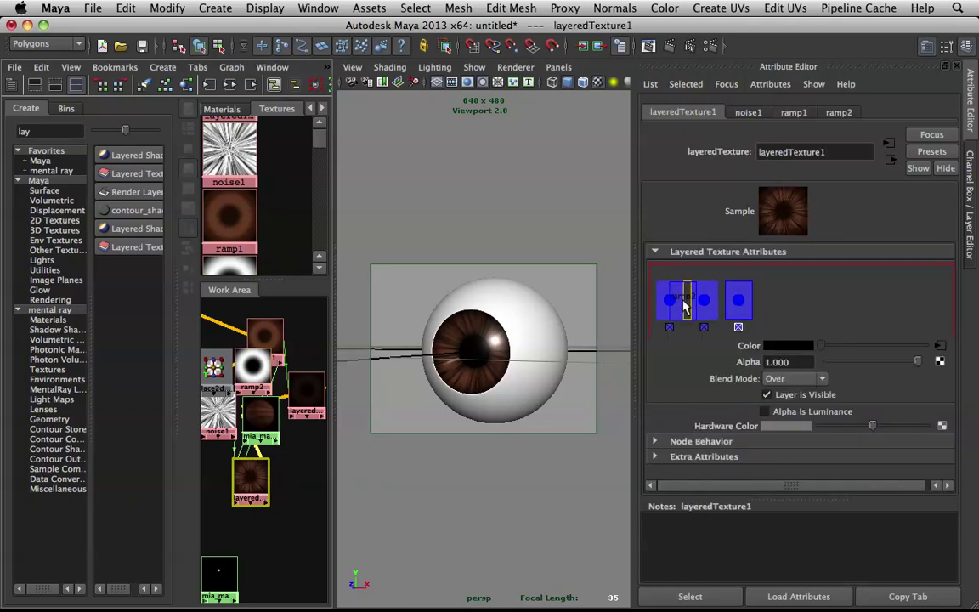
{"action": "left_click", "coordinate": [656, 306]}
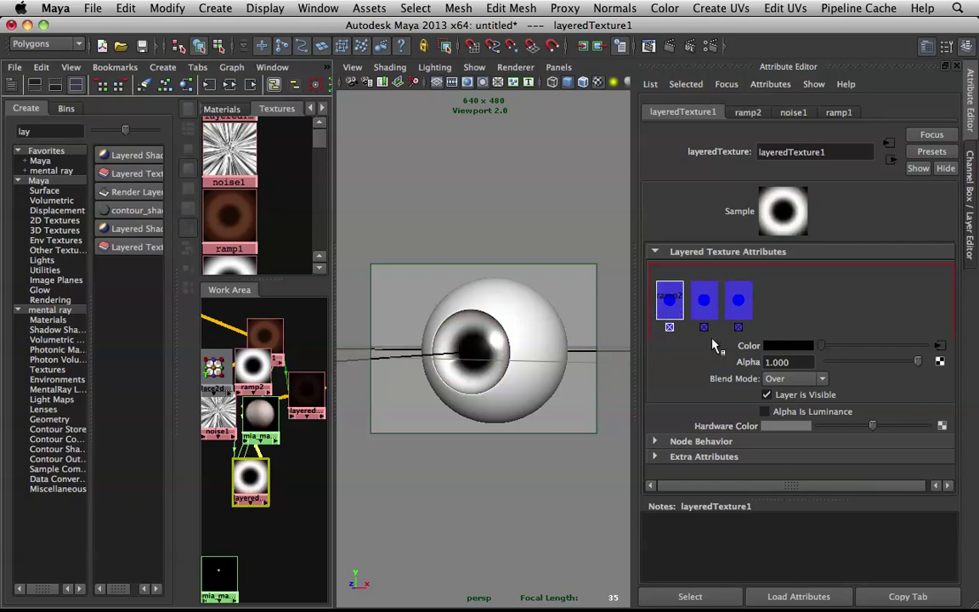
Step: Set the ramp2 layer's blend mode to Multiply and its alpha to 0.5
{"action": "left_click", "coordinate": [794, 378]}
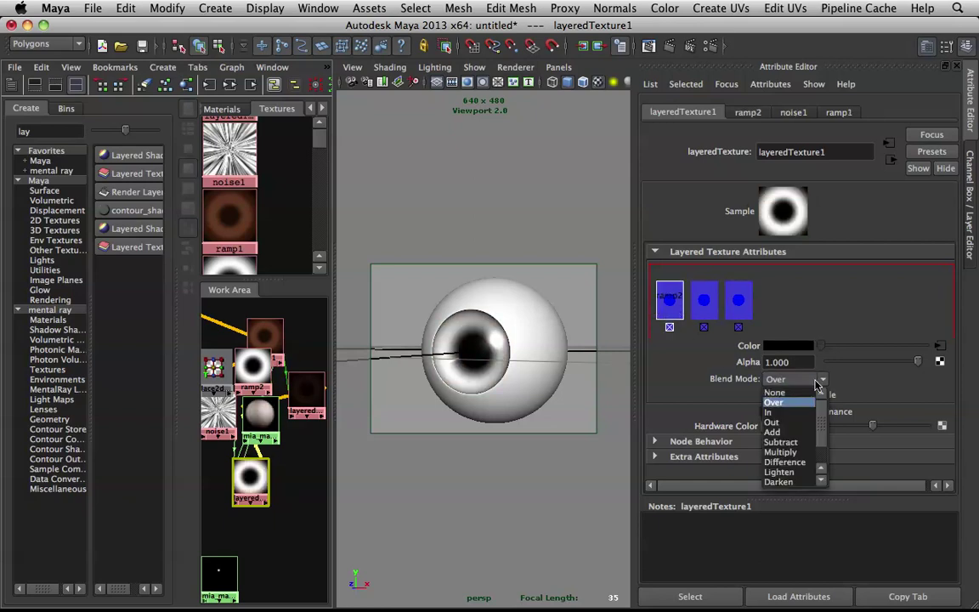
{"action": "left_click", "coordinate": [801, 451]}
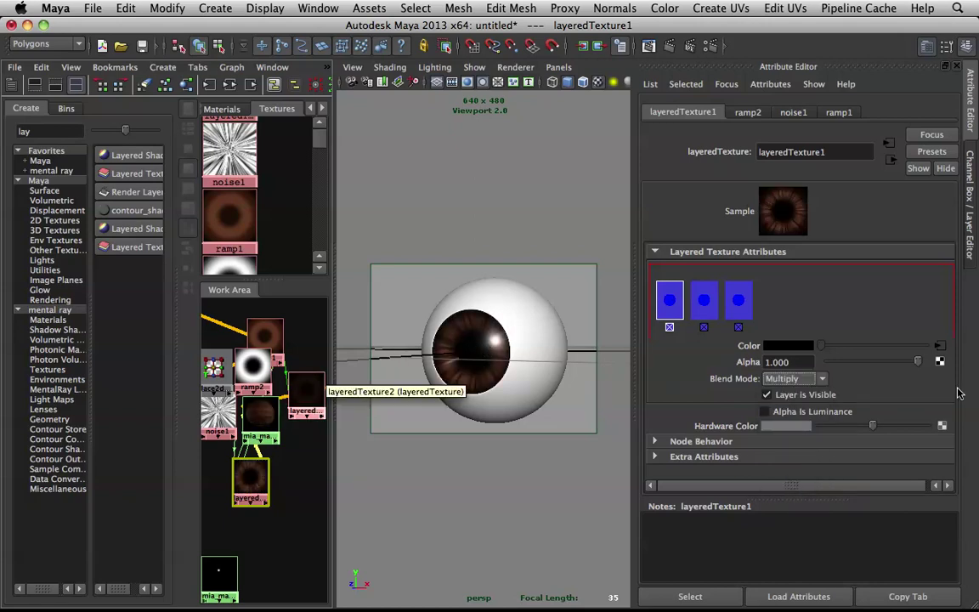
{"action": "left_click_drag", "start_coordinate": [892, 366], "coordinate": [873, 362]}
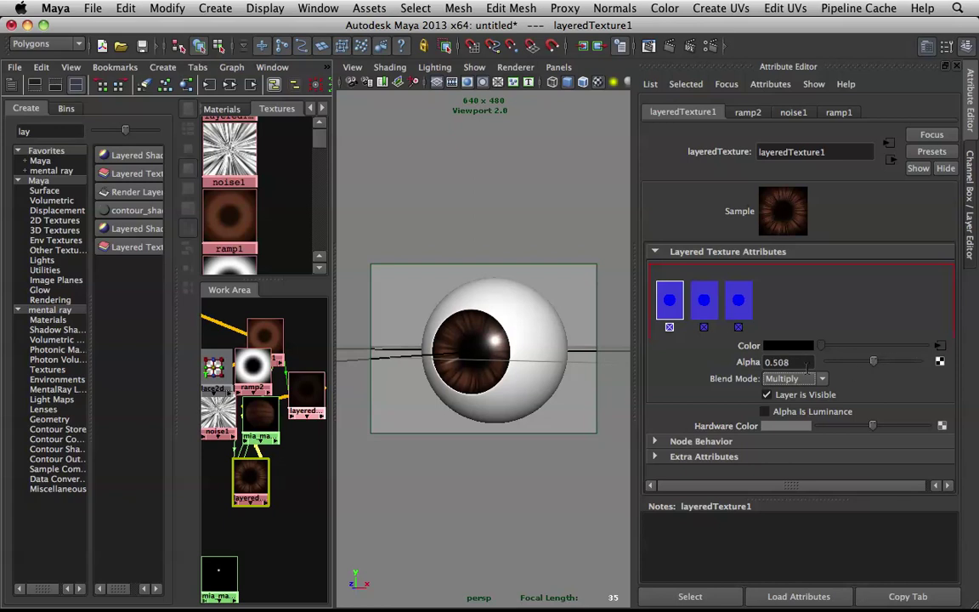
{"action": "left_click_drag", "start_coordinate": [573, 330], "coordinate": [588, 310]}
{"action": "type", "text": ".5"}
{"action": "key", "text": "Return"}
{"action": "key", "text": "Return"}
Step: Clear the selection, enlarge the perspective view to full size and render the eye to check the finished iris
{"action": "left_click", "coordinate": [975, 226]}
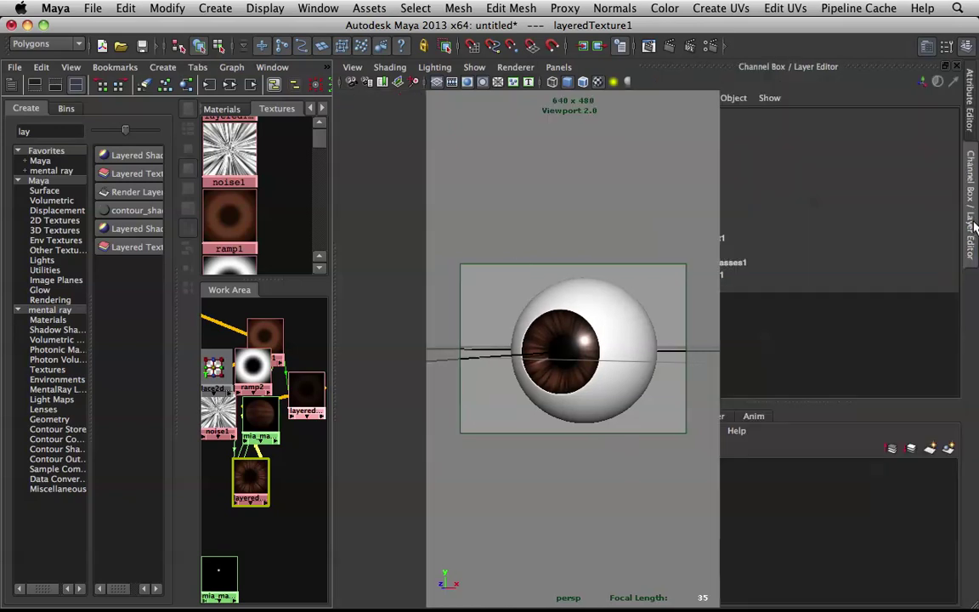
{"action": "left_click", "coordinate": [629, 195]}
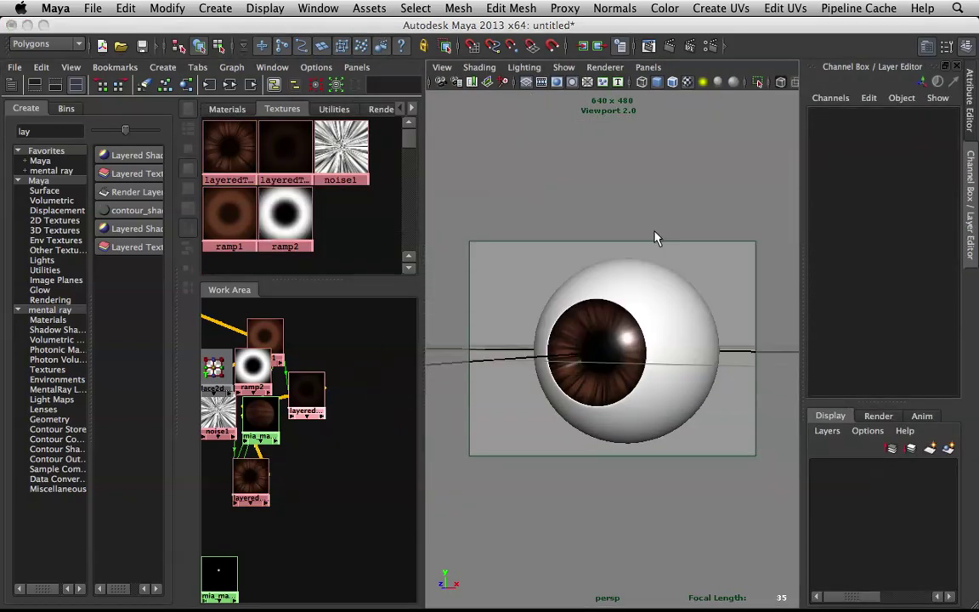
{"action": "left_click", "coordinate": [974, 174]}
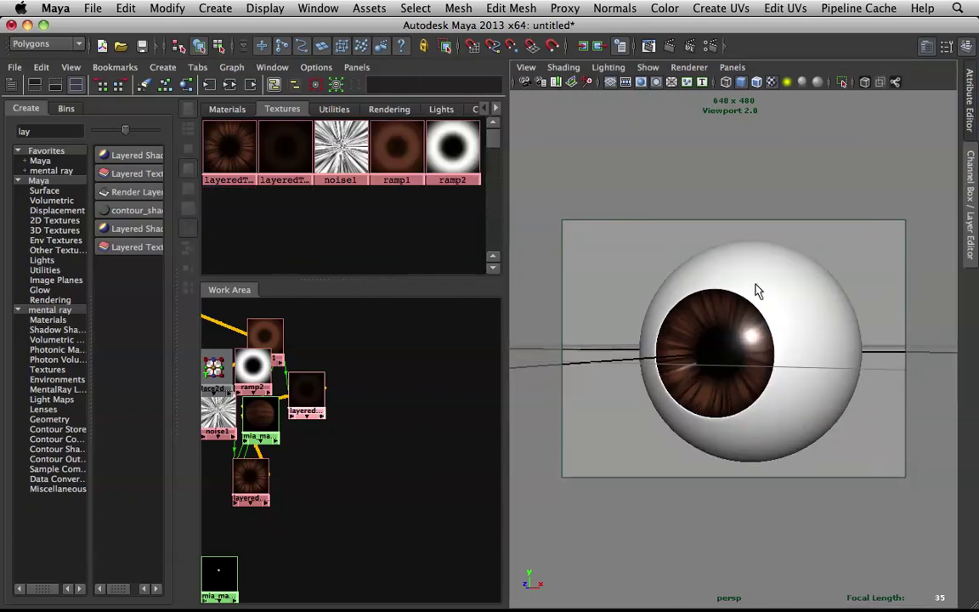
{"action": "key", "text": "space"}
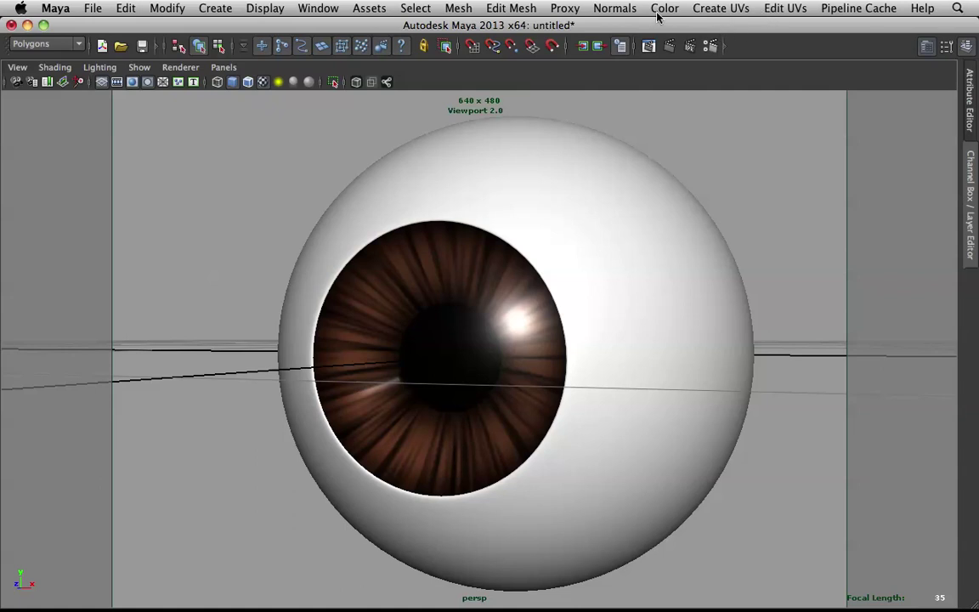
{"action": "left_click", "coordinate": [670, 46]}
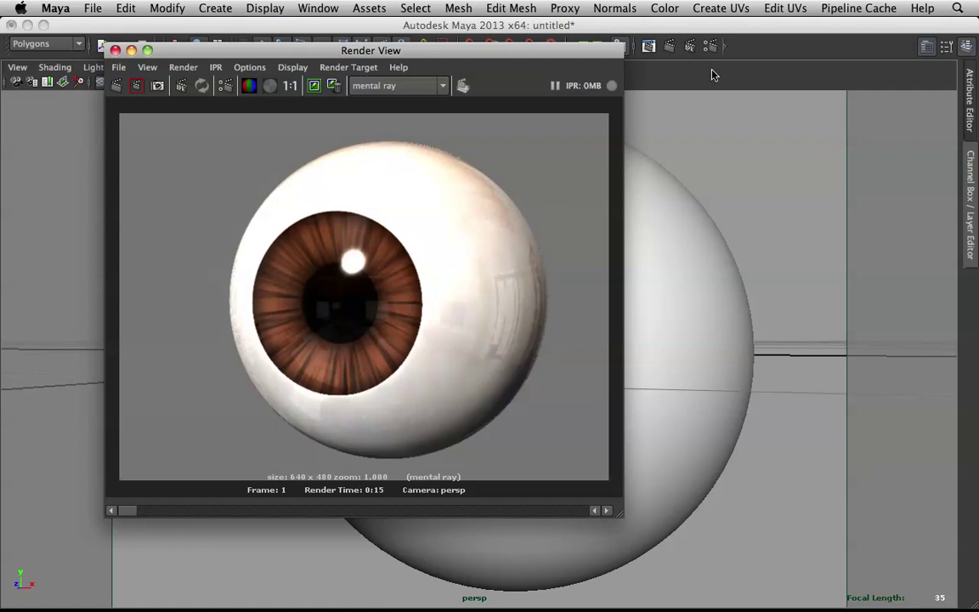
{"action": "mouse_move", "coordinate": [516, 599]}
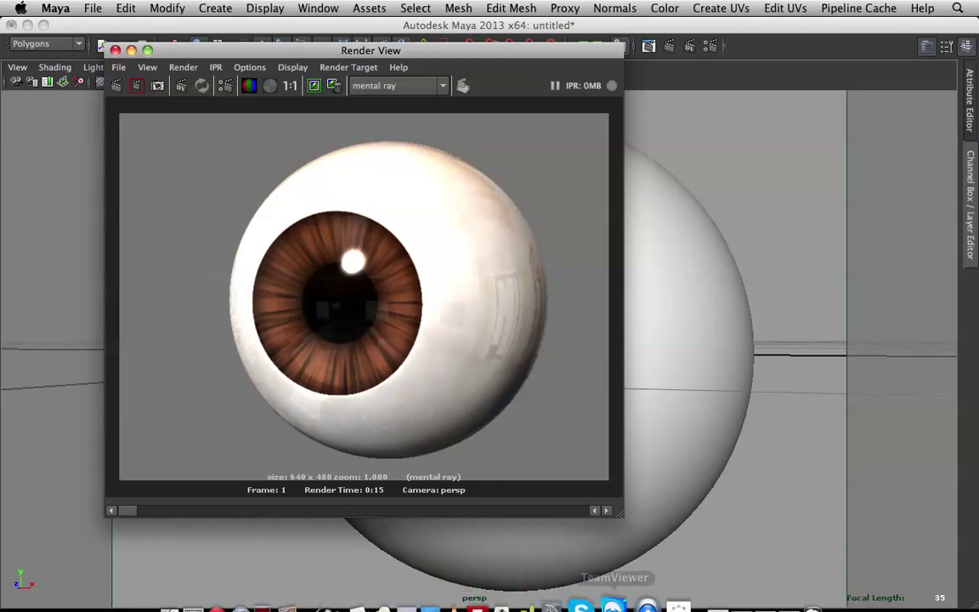
{"action": "left_click", "coordinate": [638, 597]}
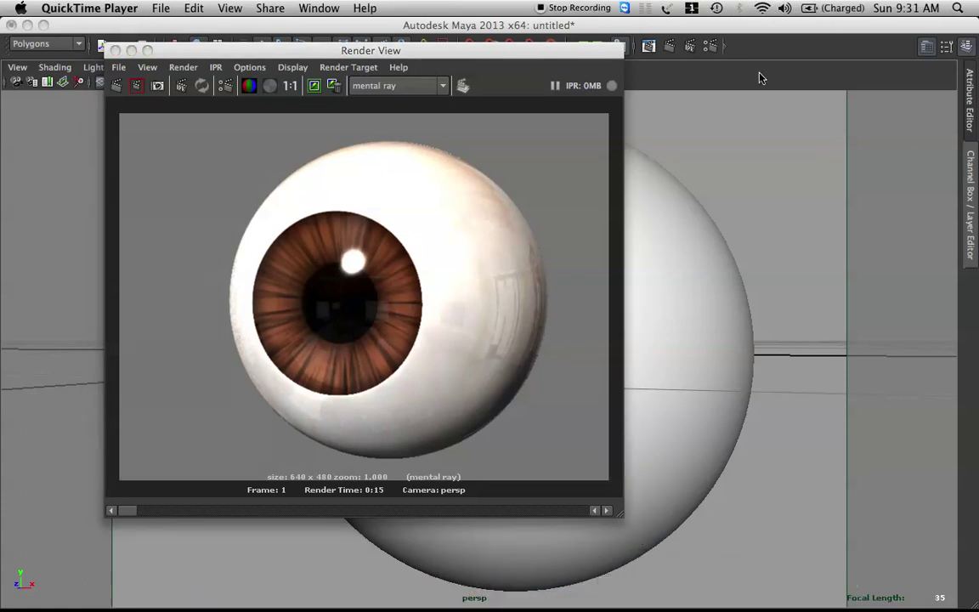